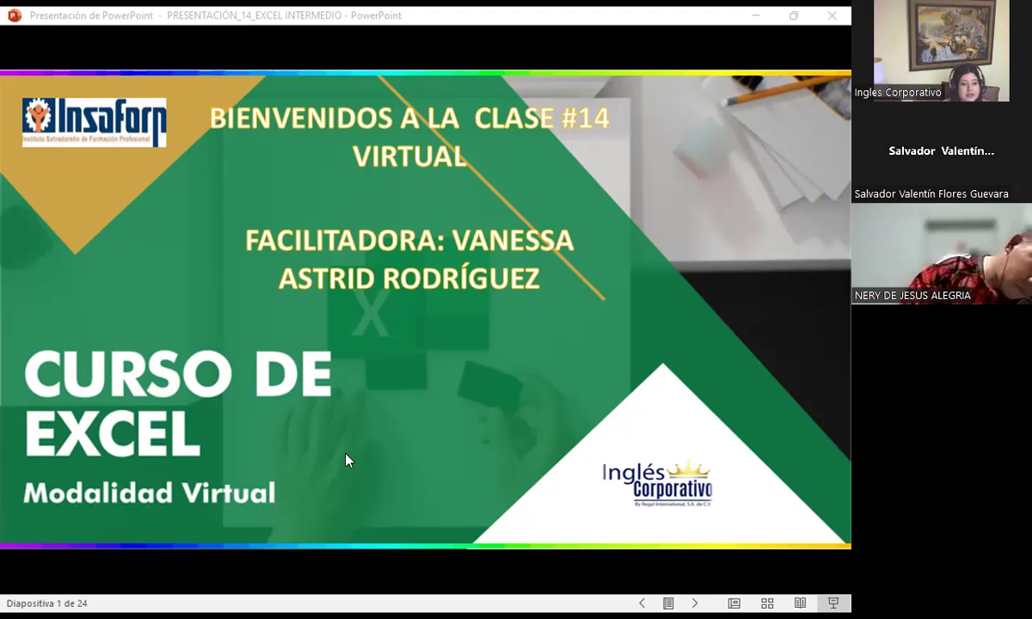
Step: Leave the class 14 slideshow for the Excel Intermedio course outline in Firefox
key("alt+Tab")
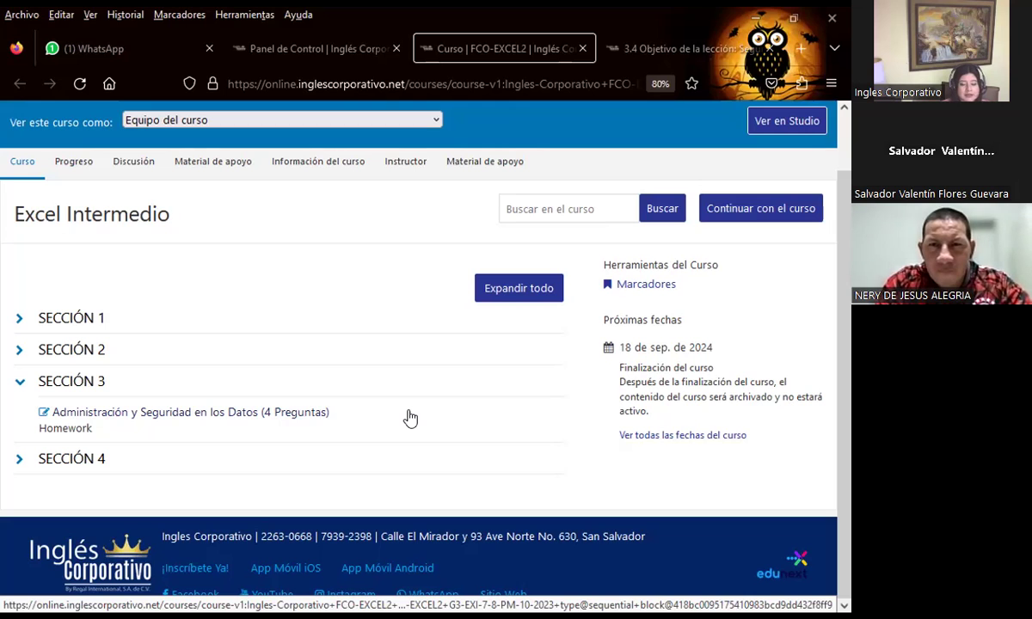
Step: Expand Sección 4 to reveal its pivot-table homework and the Examen Final
left_click(19, 461)
scroll(499, 430, "down", 2)
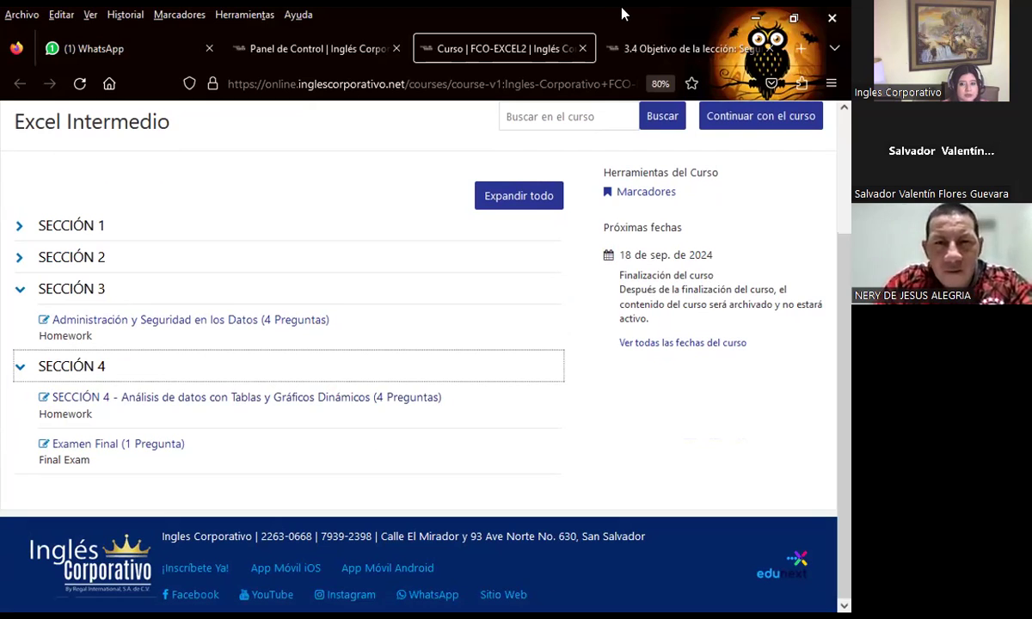
Step: Bring up lesson 3.4 'Seguridad en los Libros de Excel Parte2', close WhatsApp, and return to its top
left_click(671, 48)
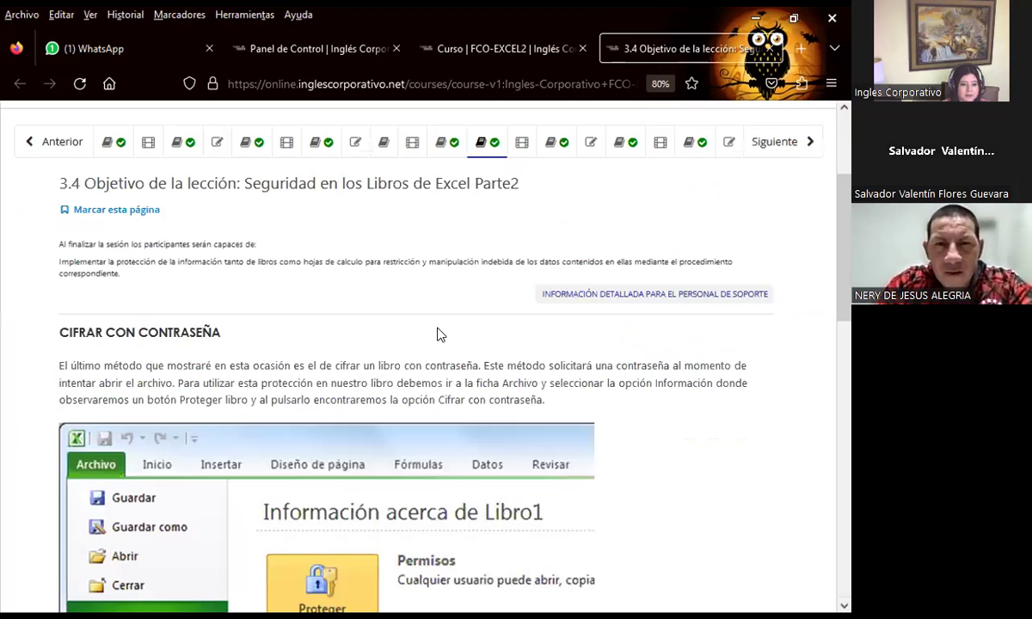
scroll(542, 405, "down", 3)
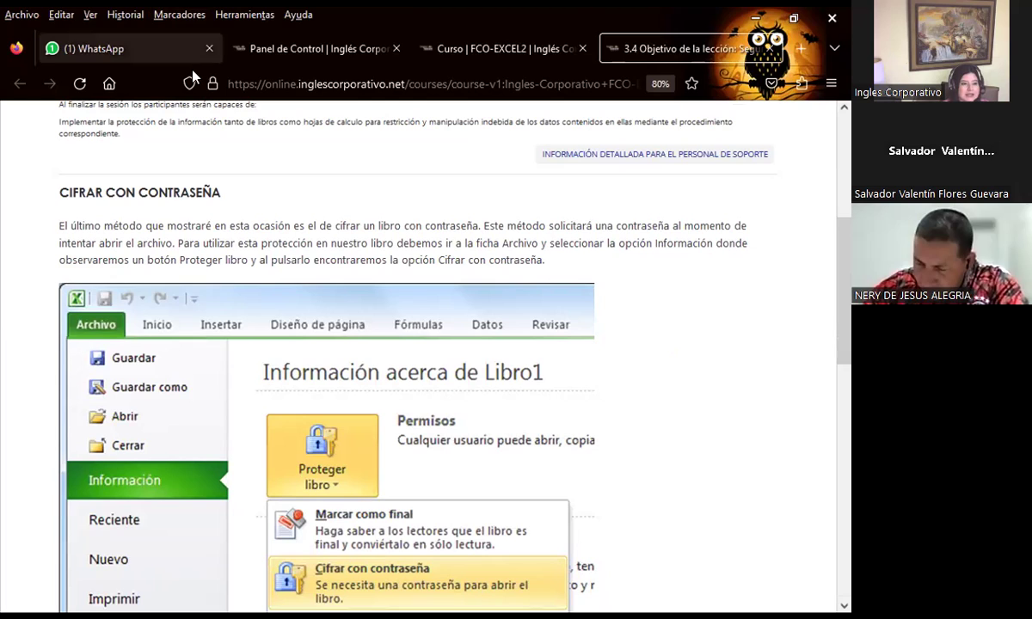
left_click(207, 49)
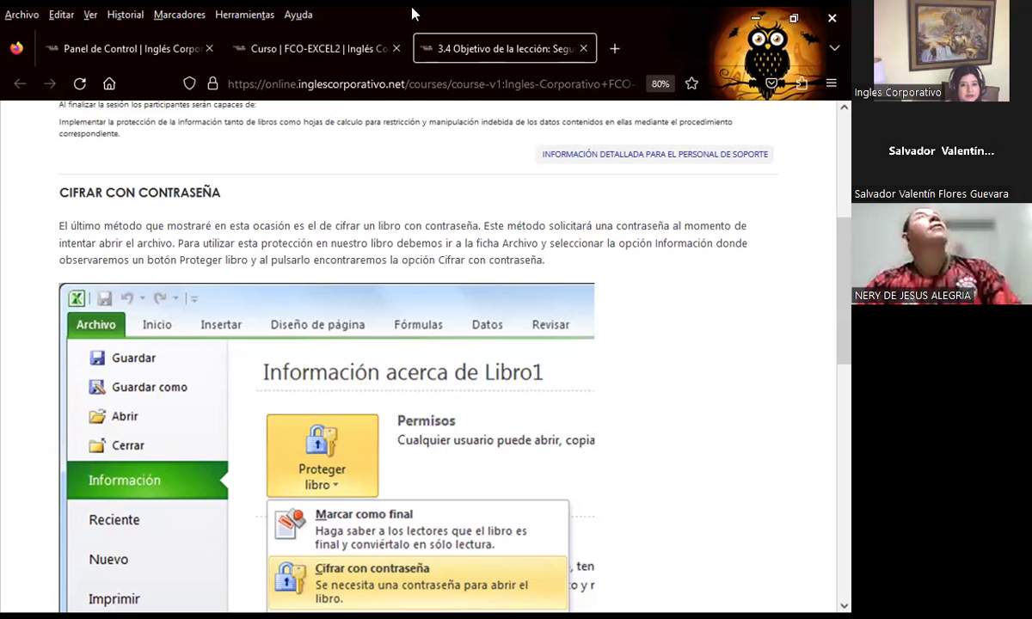
scroll(382, 307, "up", 3)
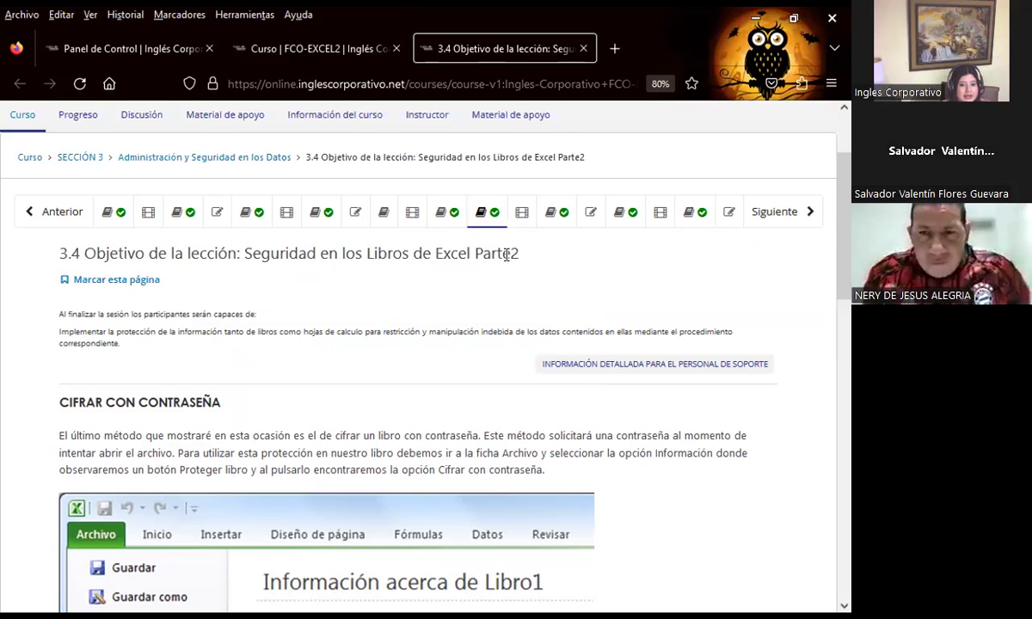
Step: Open the class #14 discussion forum page at 100% zoom and scroll through it
left_click(560, 221)
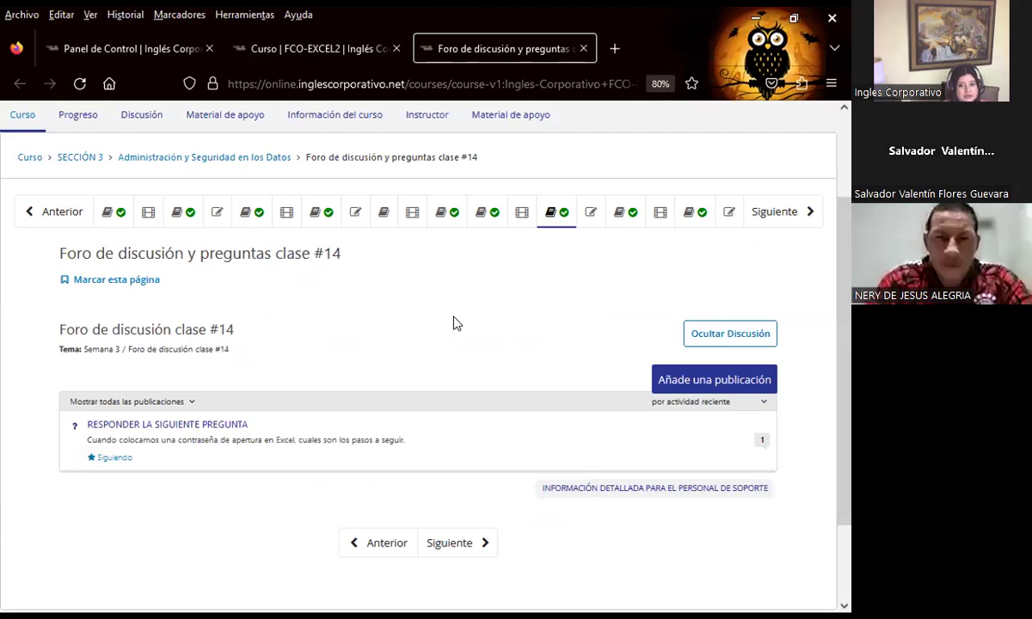
key("ctrl+0")
scroll(425, 391, "down", 3)
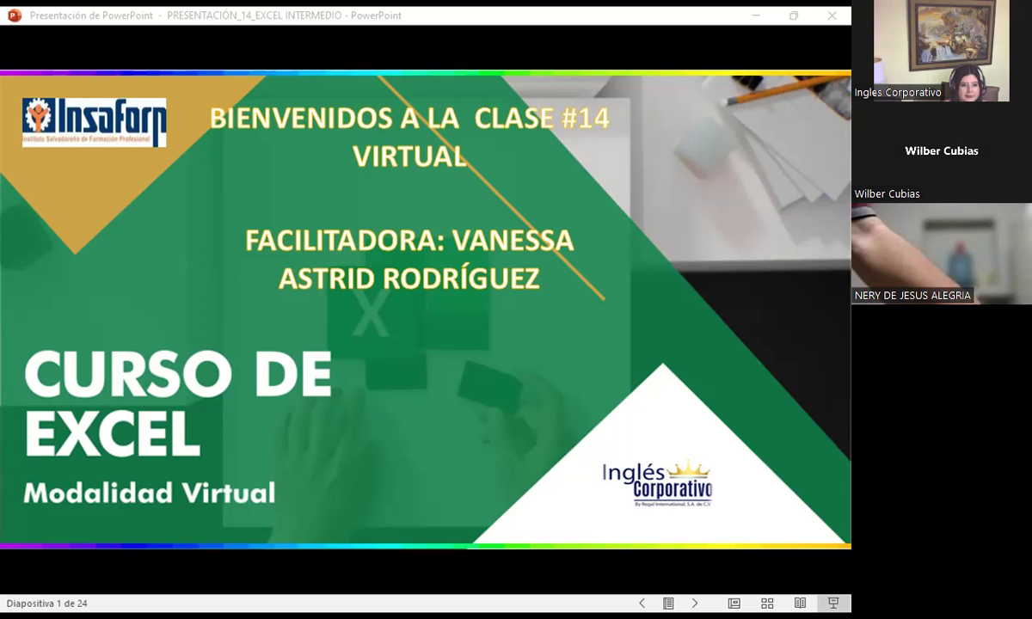
Step: Advance the slideshow to slide 3 of 24, the Agenda
left_click(495, 422)
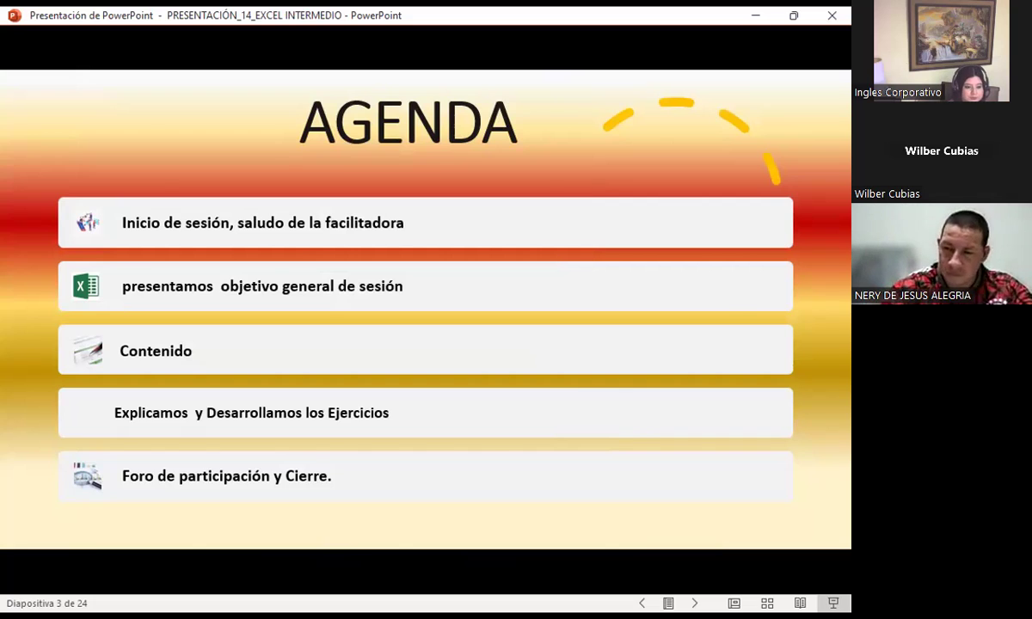
Step: Advance past the session objective slide to slide 5, PROTEGER LIBROS
left_click(639, 87)
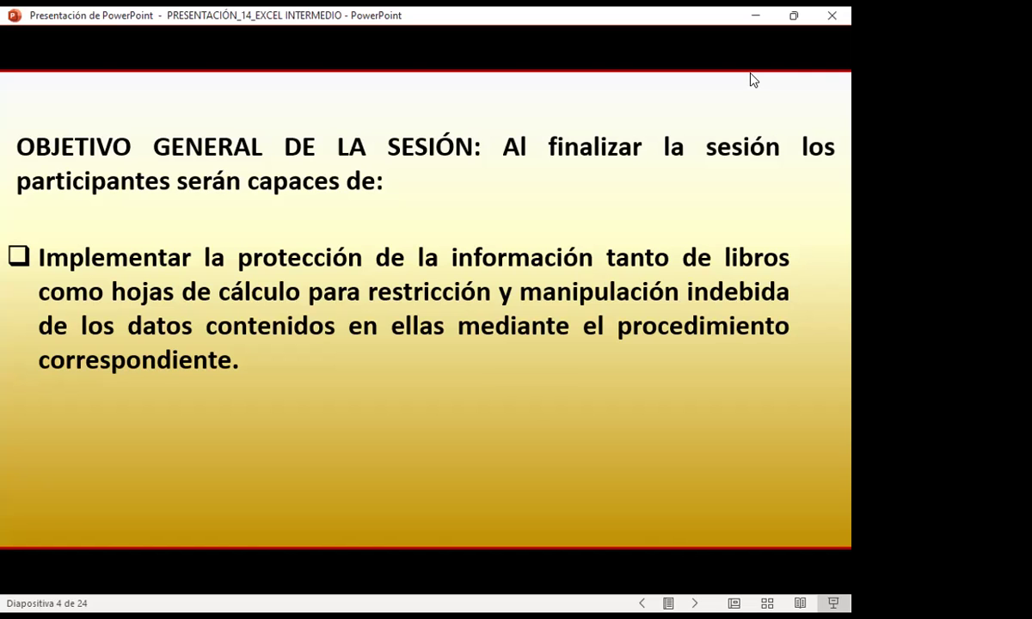
key("Right")
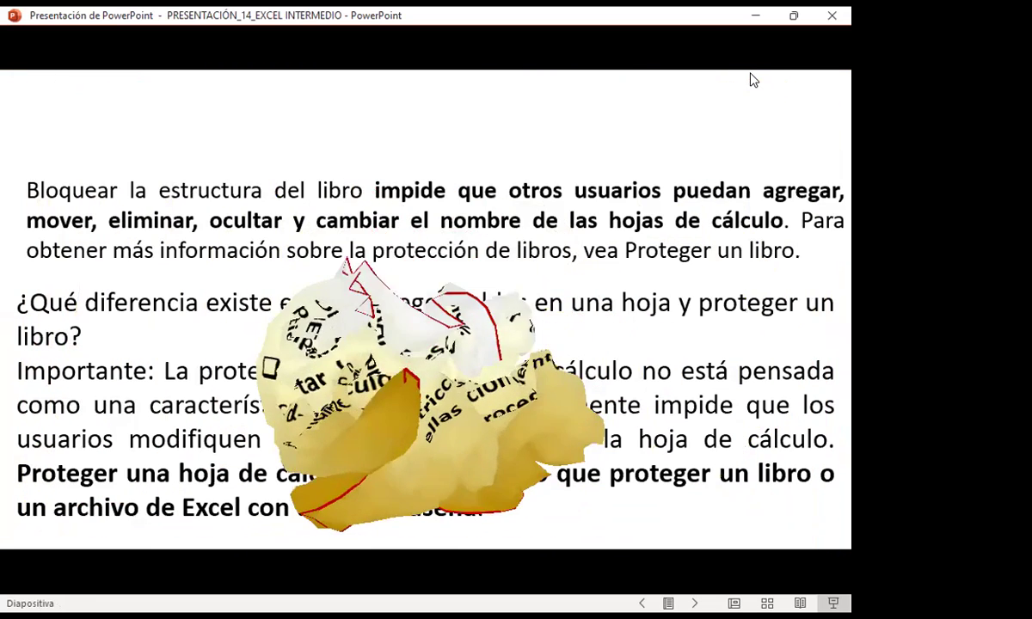
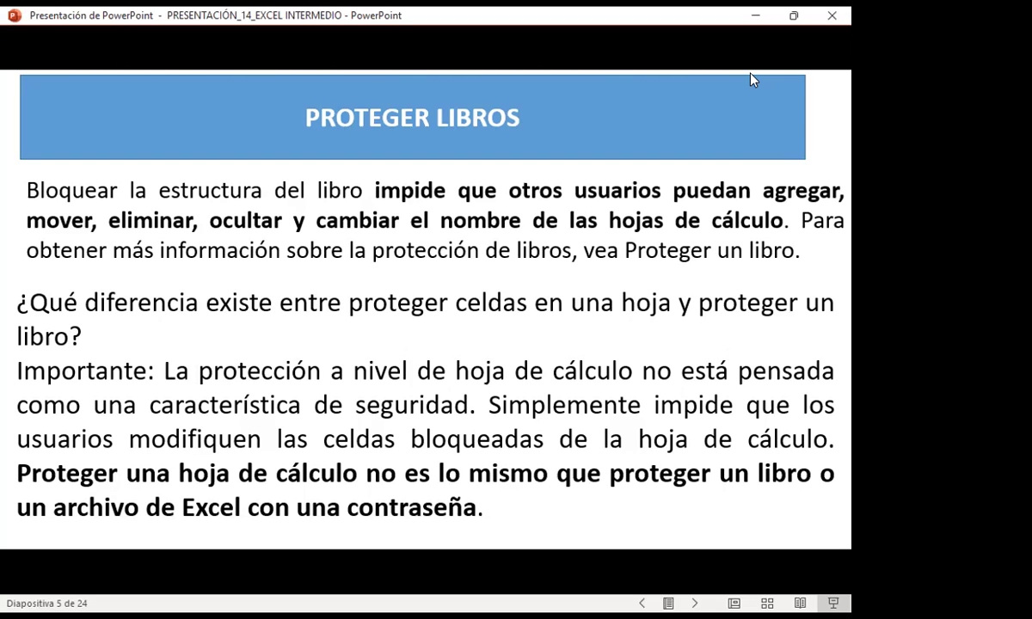
Step: Advance the slide show to slide 6 and bring in the ADVERTENCIA title banner
left_click(751, 79)
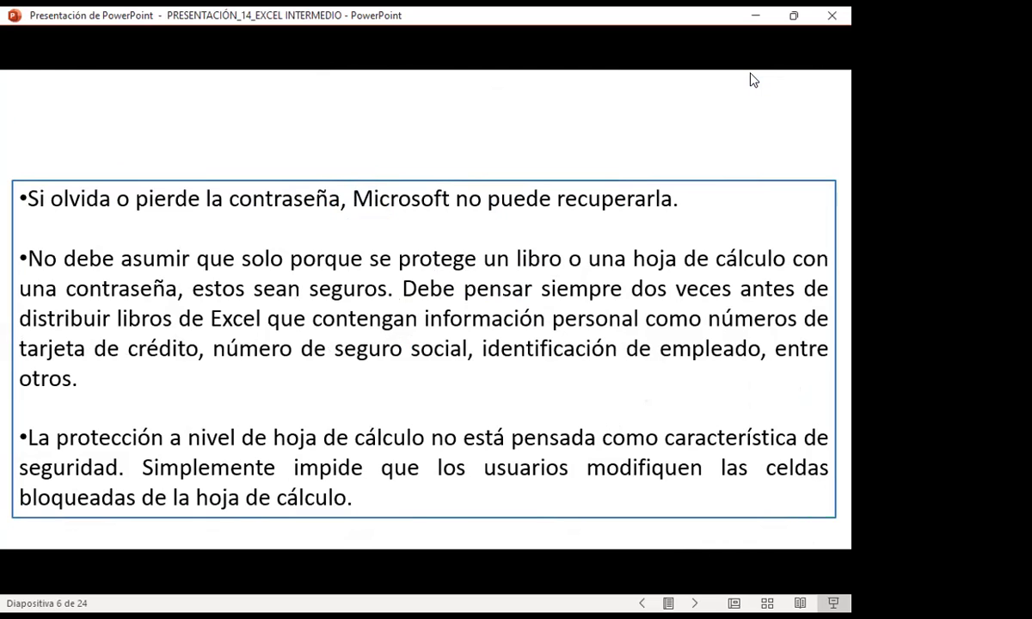
left_click(751, 79)
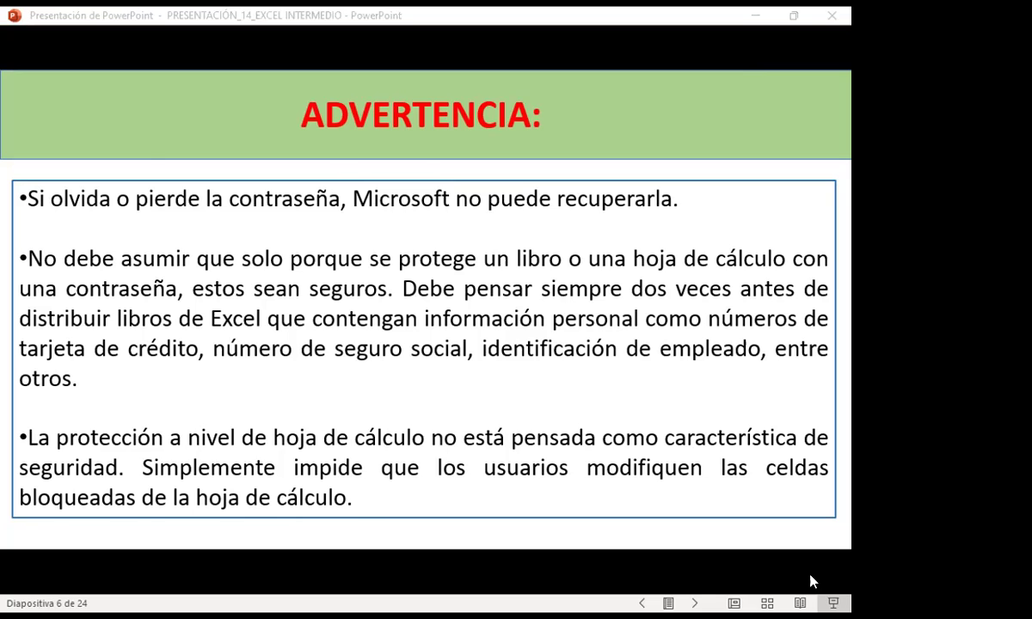
Step: Return to Excel and move from the EJERCICIO sheet to the PROTECCIÓN_RANGO sheet
key("alt+Tab")
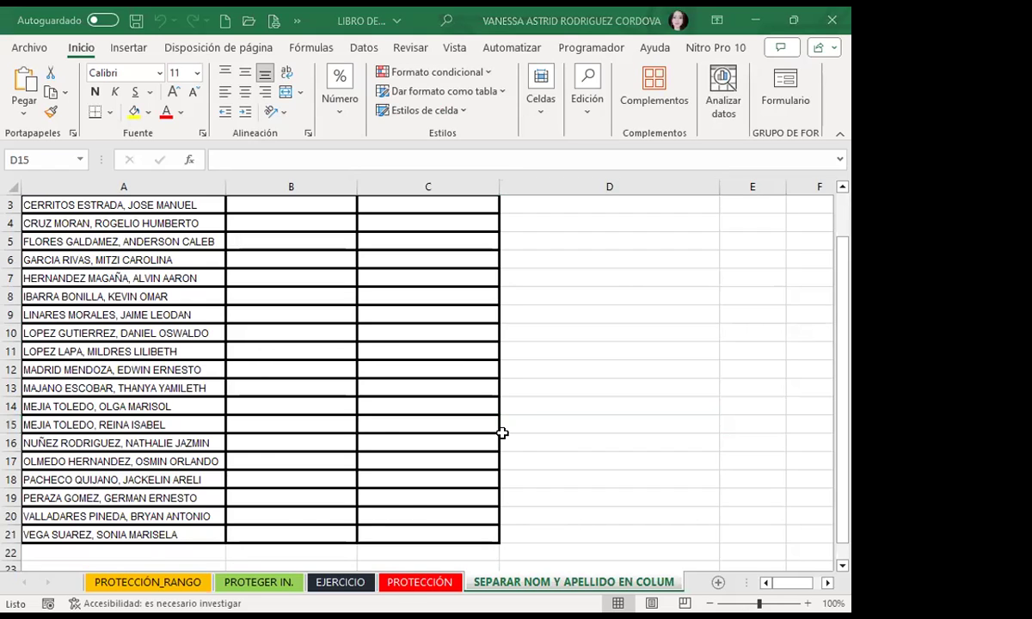
left_click(342, 582)
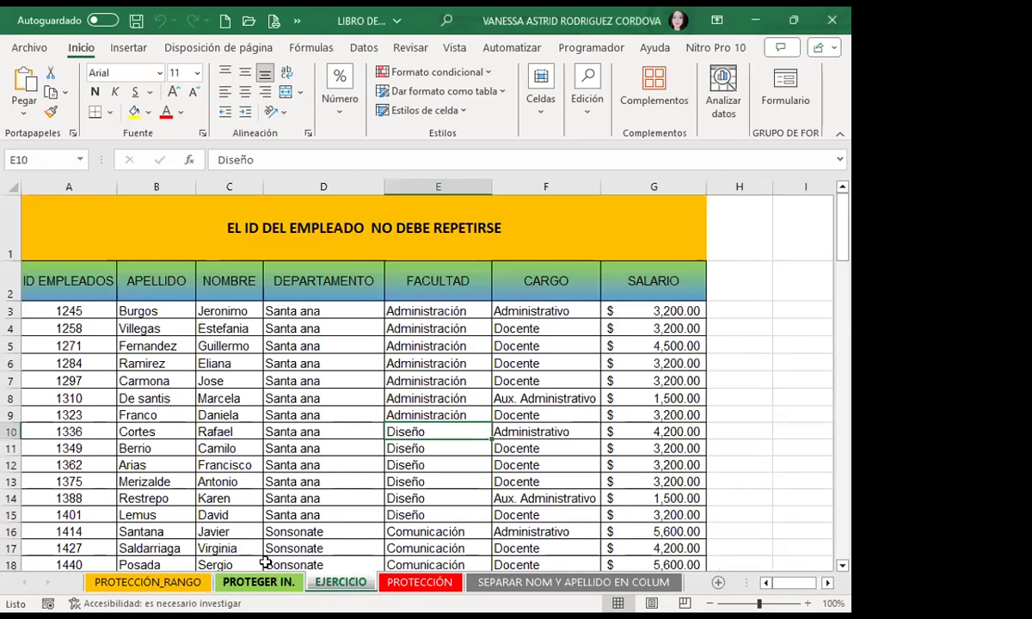
left_click(155, 582)
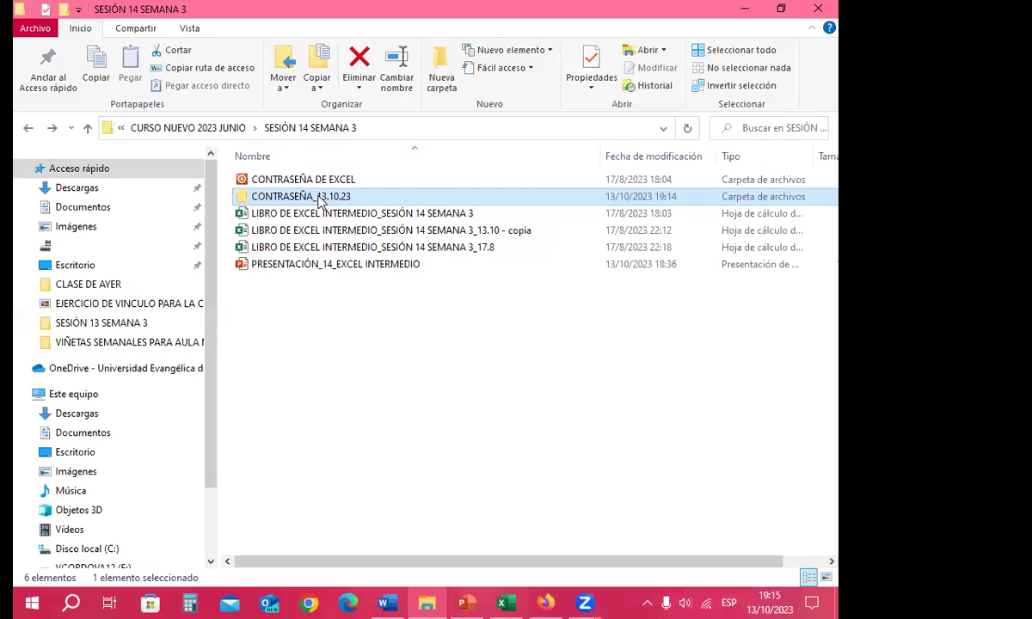
Step: In CONTRASEÑA_13.10.23 folder properties, try the globe icon, then pick the house icon
right_click(320, 197)
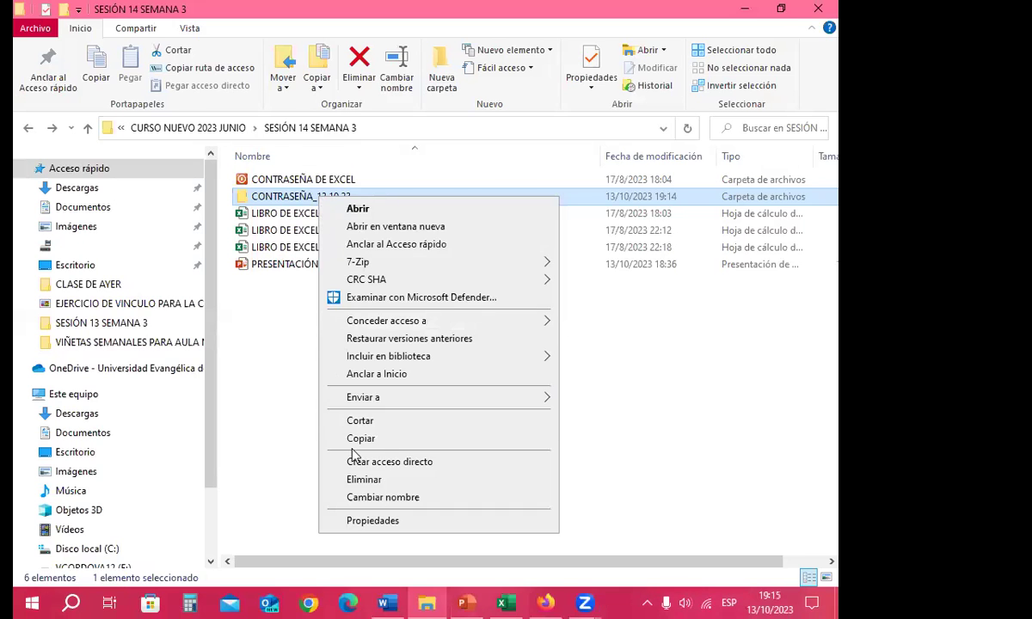
left_click(360, 522)
left_click(590, 230)
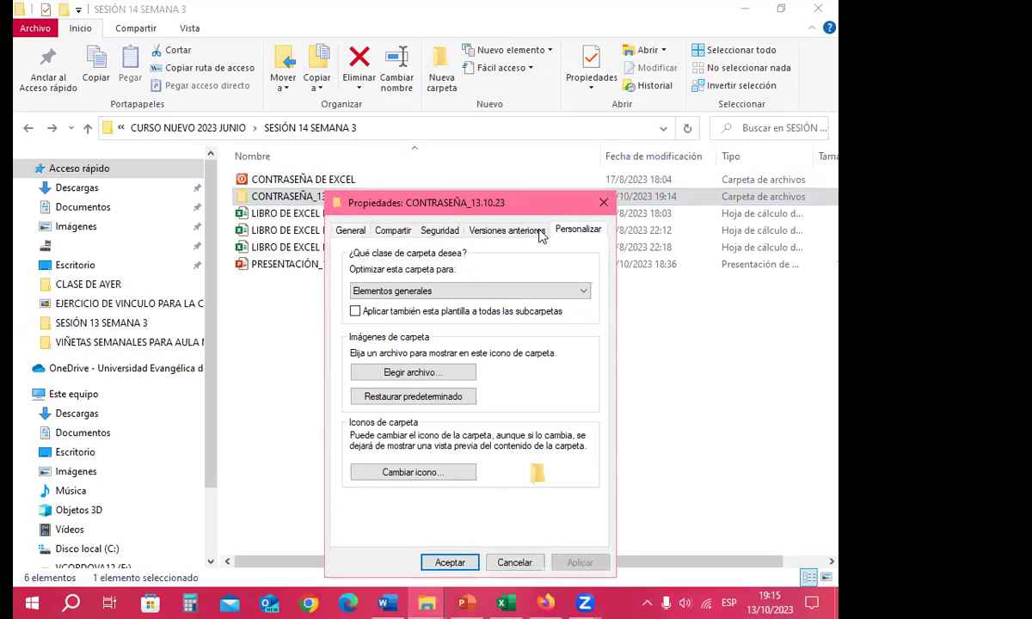
left_click(405, 472)
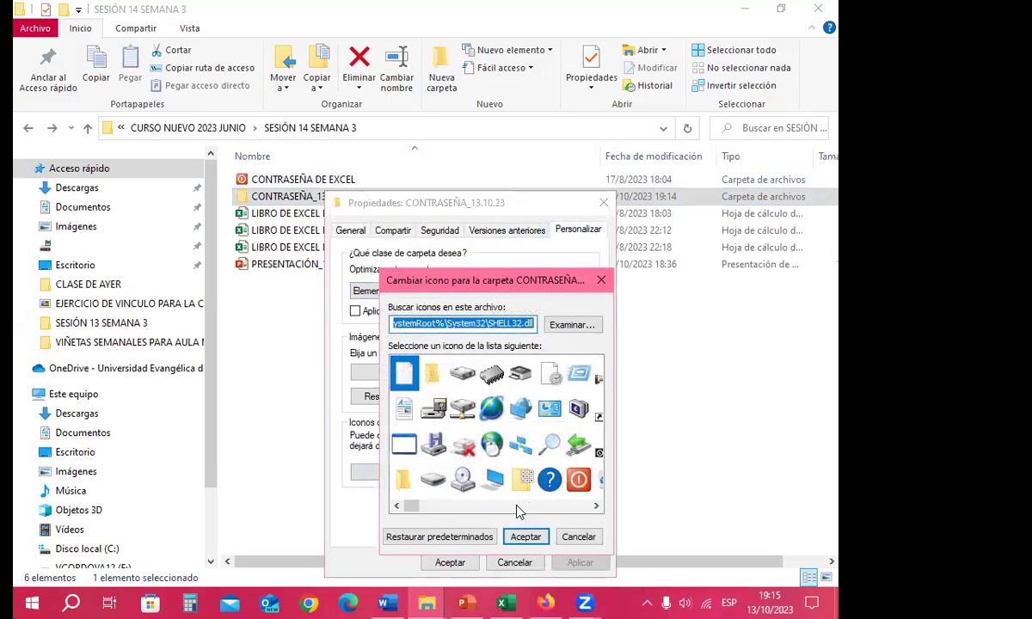
left_click(491, 445)
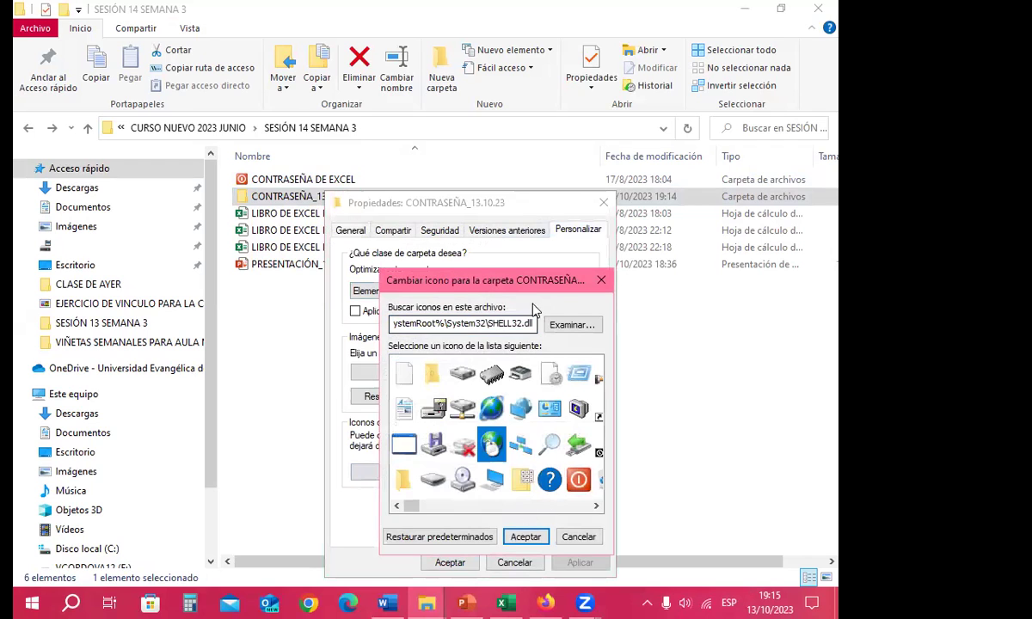
left_click_drag(537, 293, 533, 189)
mouse_move(406, 401)
left_mouse_down()
mouse_move(582, 411)
mouse_move(480, 402)
left_mouse_up()
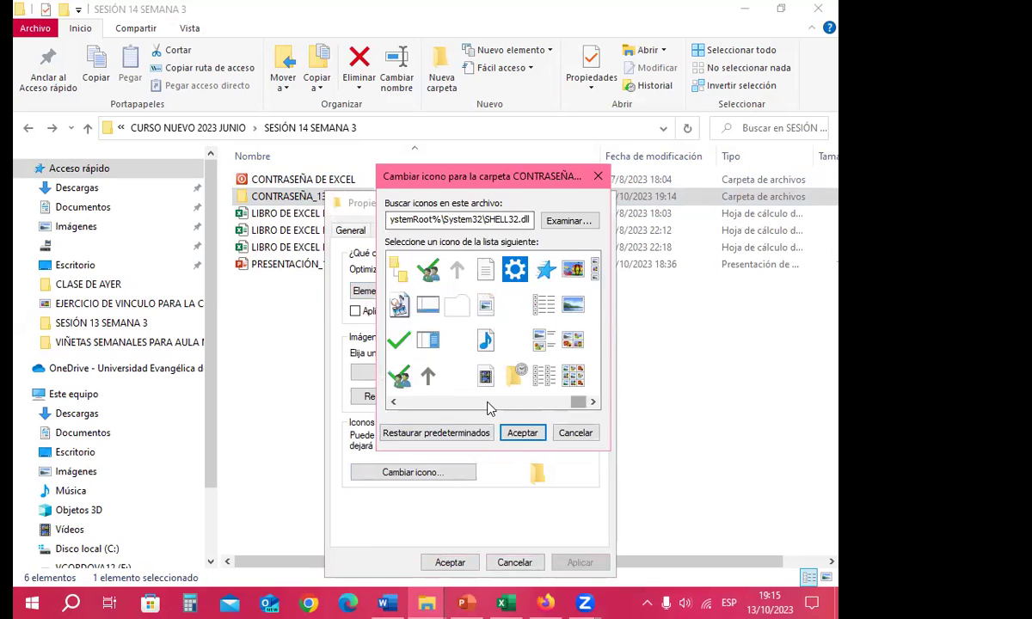
left_click(430, 340)
left_click(522, 432)
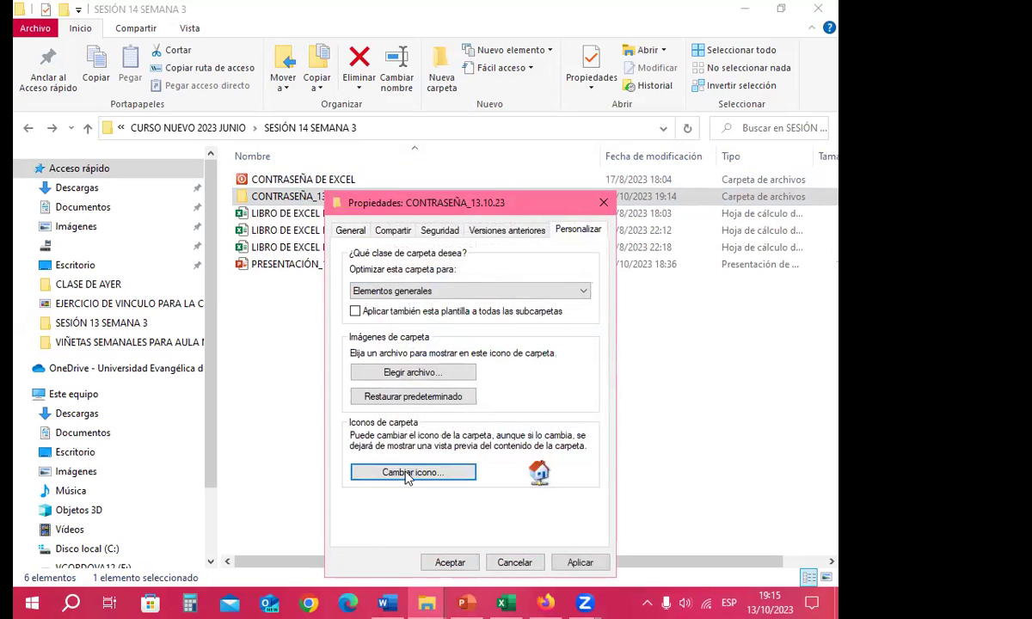
Step: Try the blank document icon, then apply the house icon and close the folder properties
left_click(406, 478)
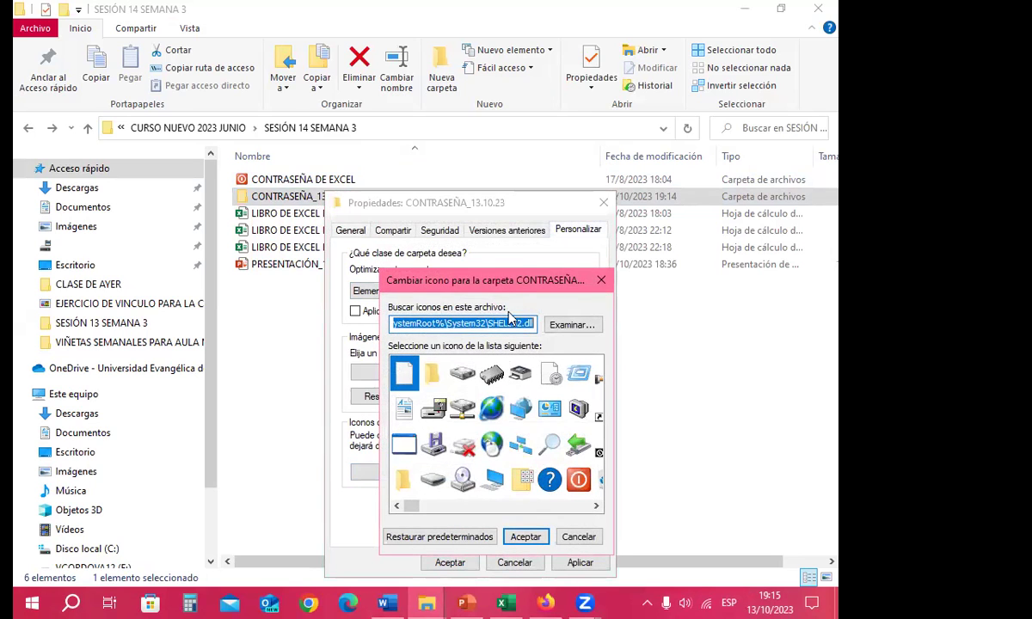
left_click(525, 536)
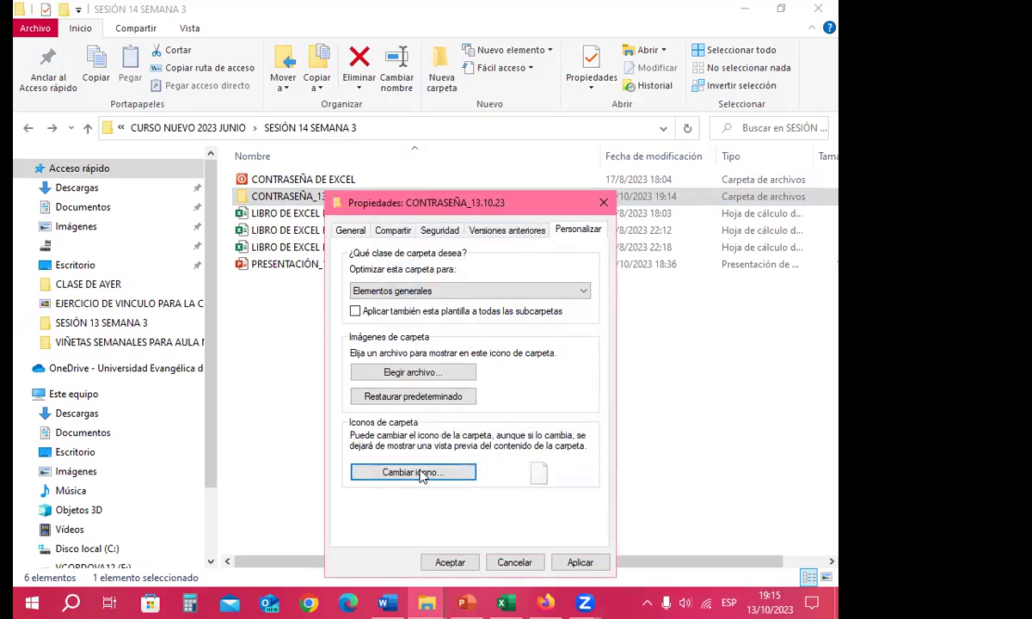
left_click(413, 472)
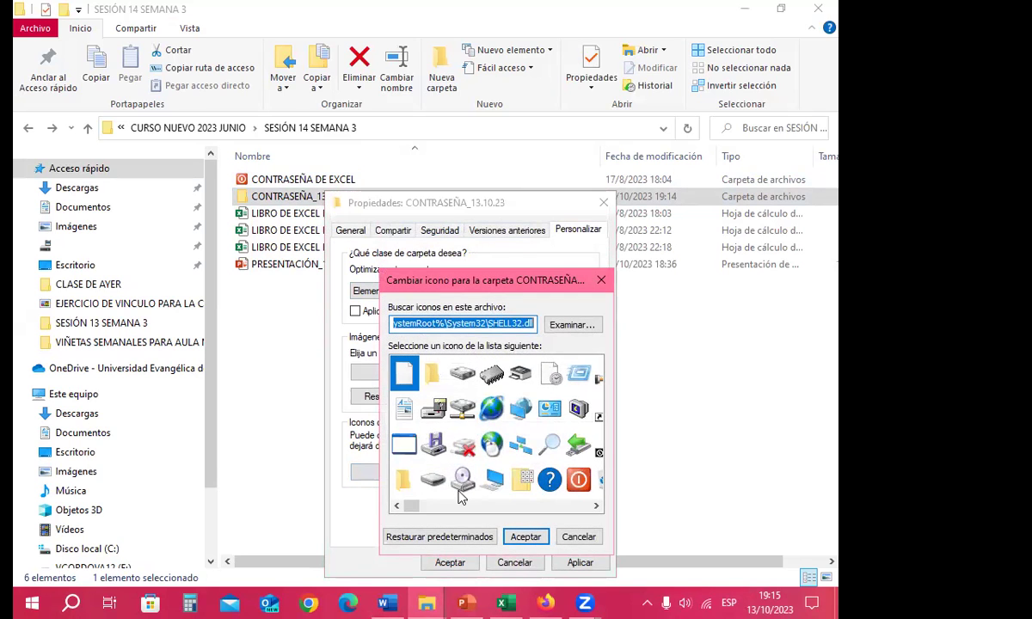
left_click_drag(420, 507, 585, 515)
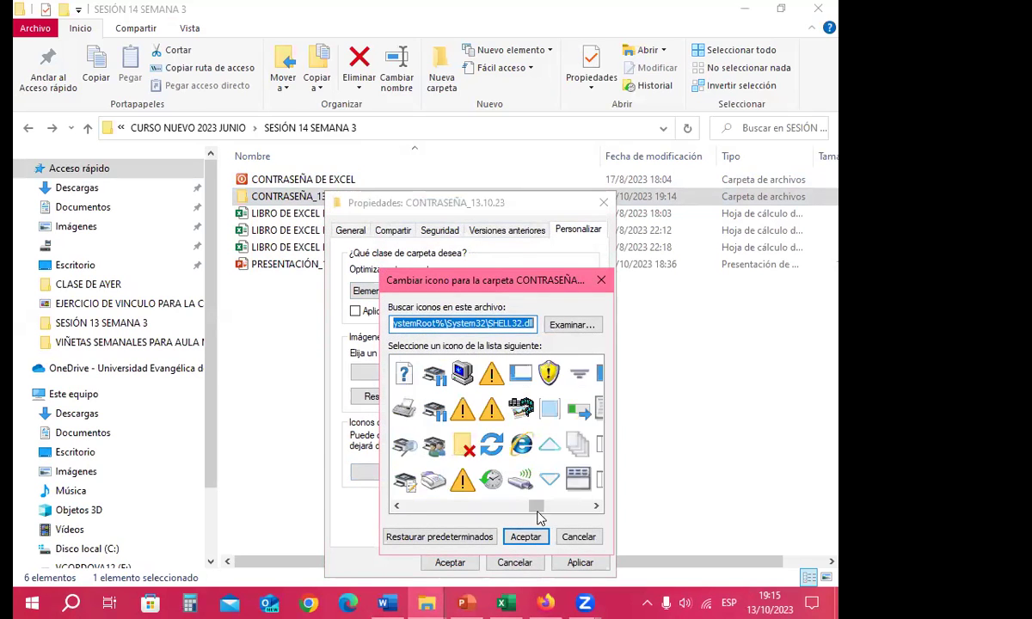
left_click(550, 507)
left_click_drag(550, 514, 485, 508)
left_click(520, 444)
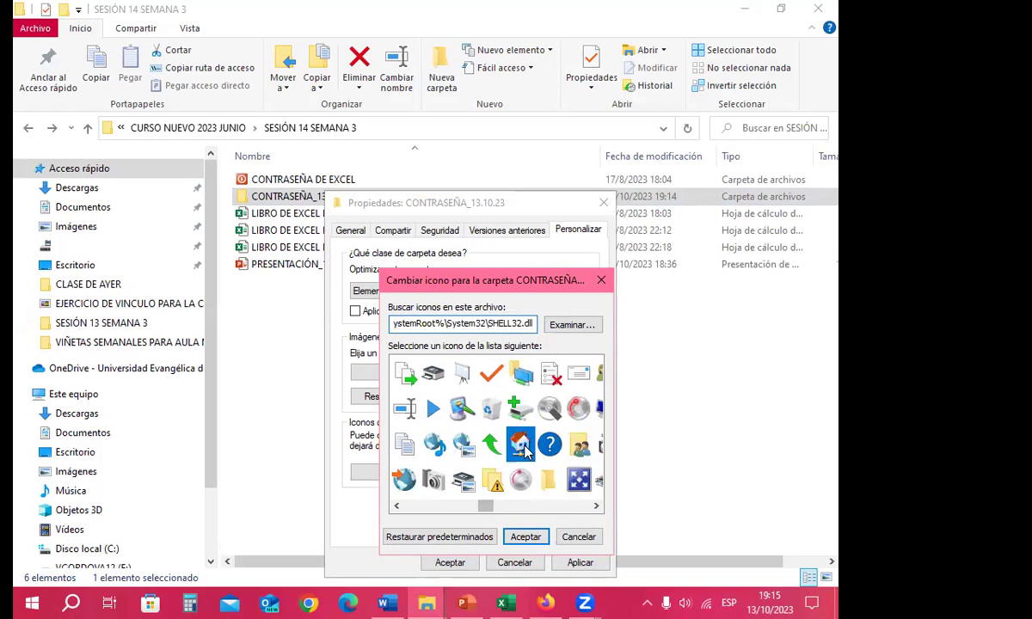
left_click_drag(521, 289, 521, 111)
left_click(528, 450)
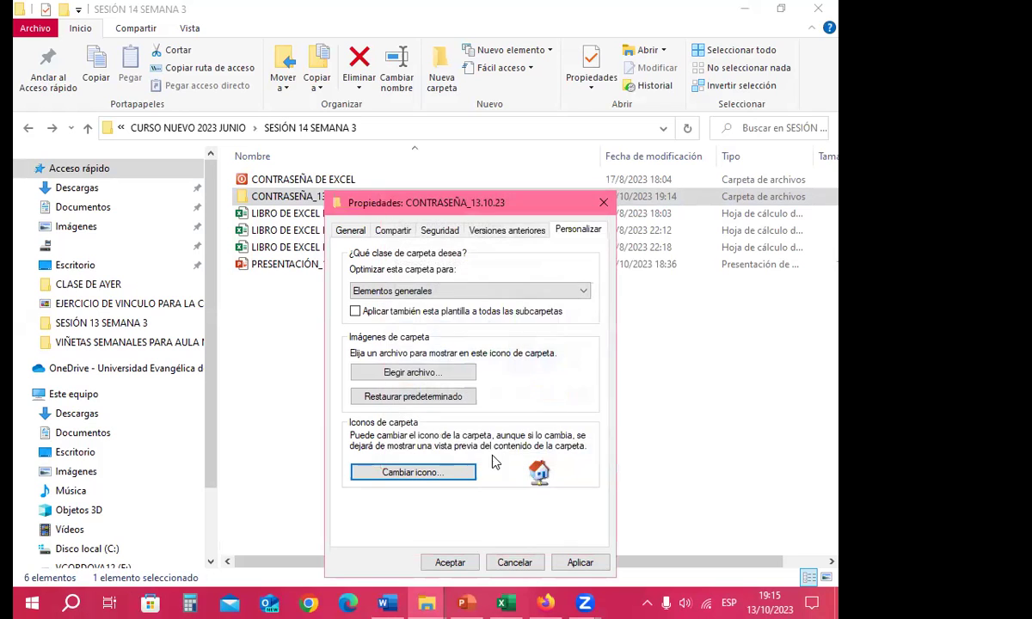
left_click(421, 478)
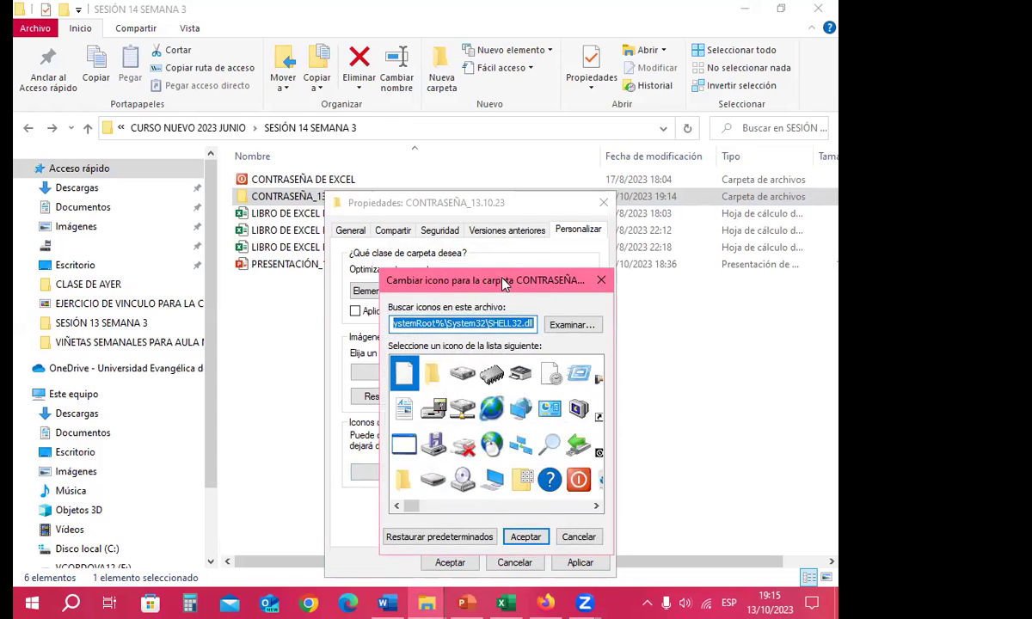
left_click_drag(513, 279, 490, 158)
left_click(561, 401)
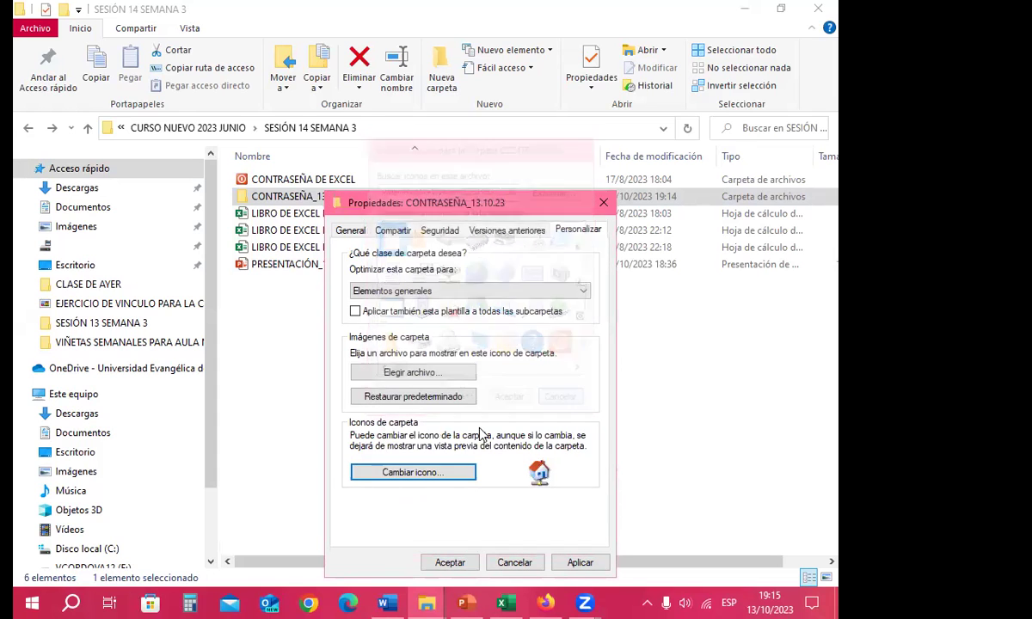
left_click_drag(449, 202, 470, 59)
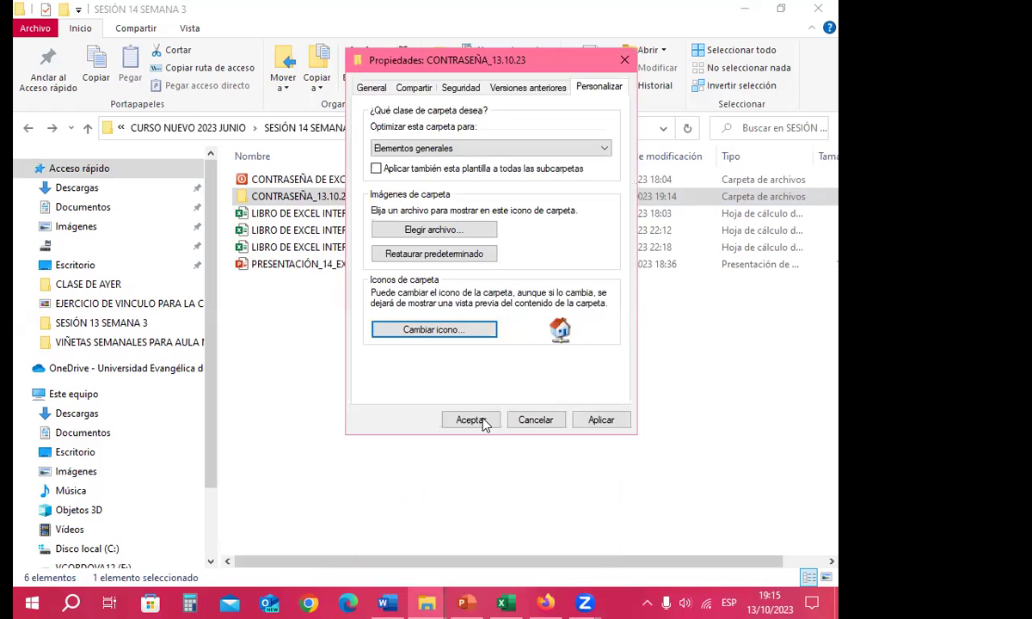
left_click(471, 421)
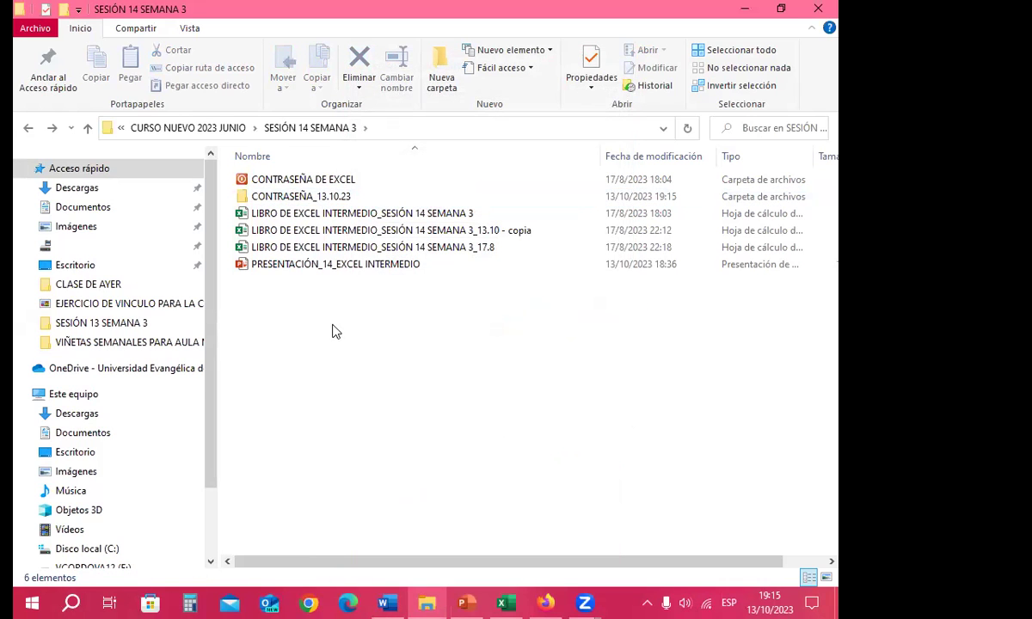
Step: Reopen the CONTRASEÑA_13.10.23 folder's properties on its customisation settings
right_click(265, 179)
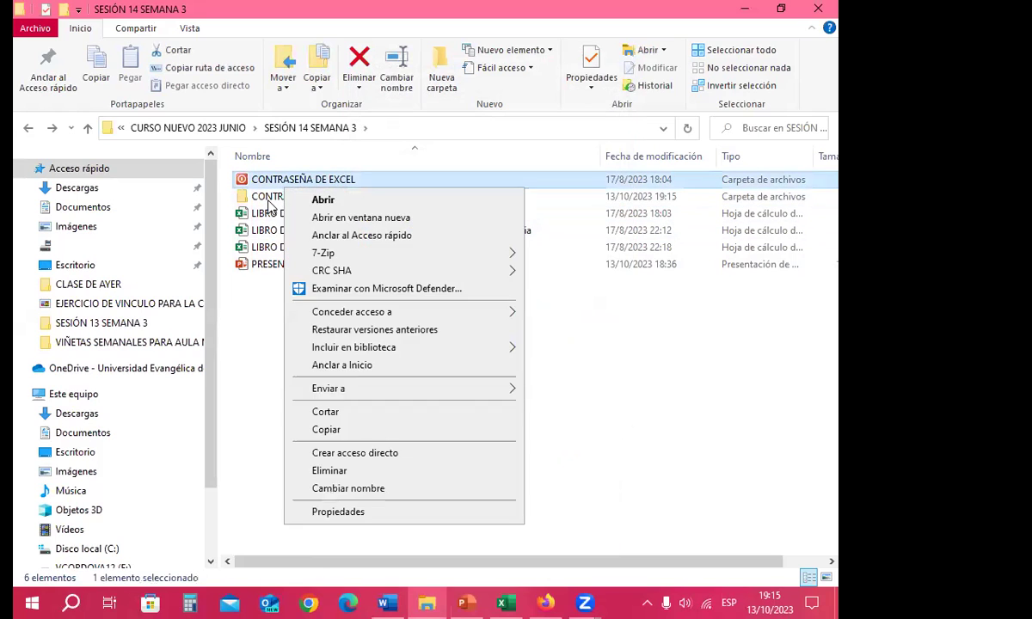
left_click(273, 197)
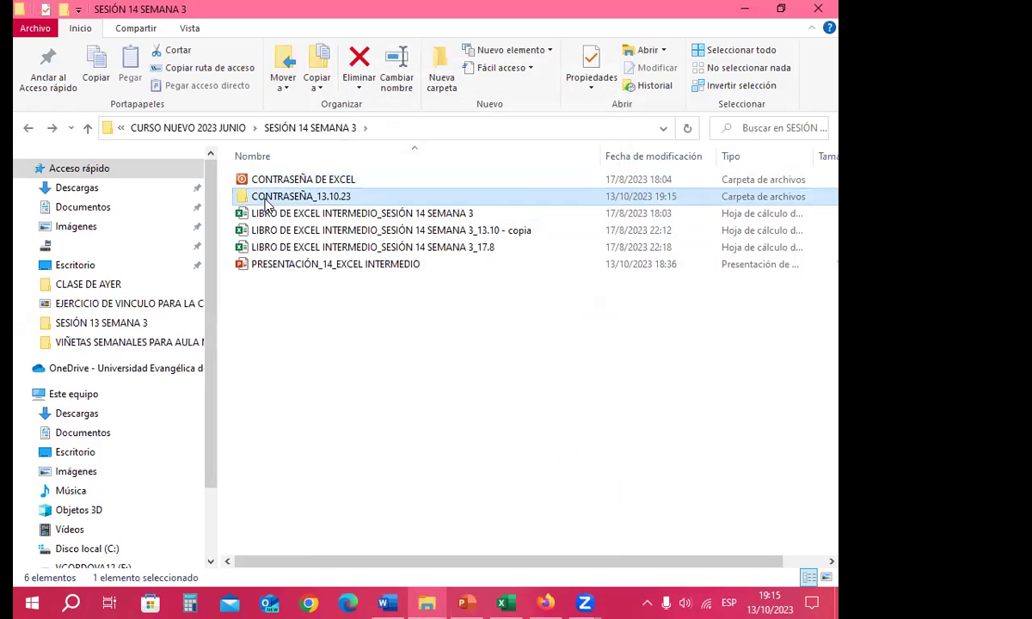
right_click(266, 205)
left_click(334, 521)
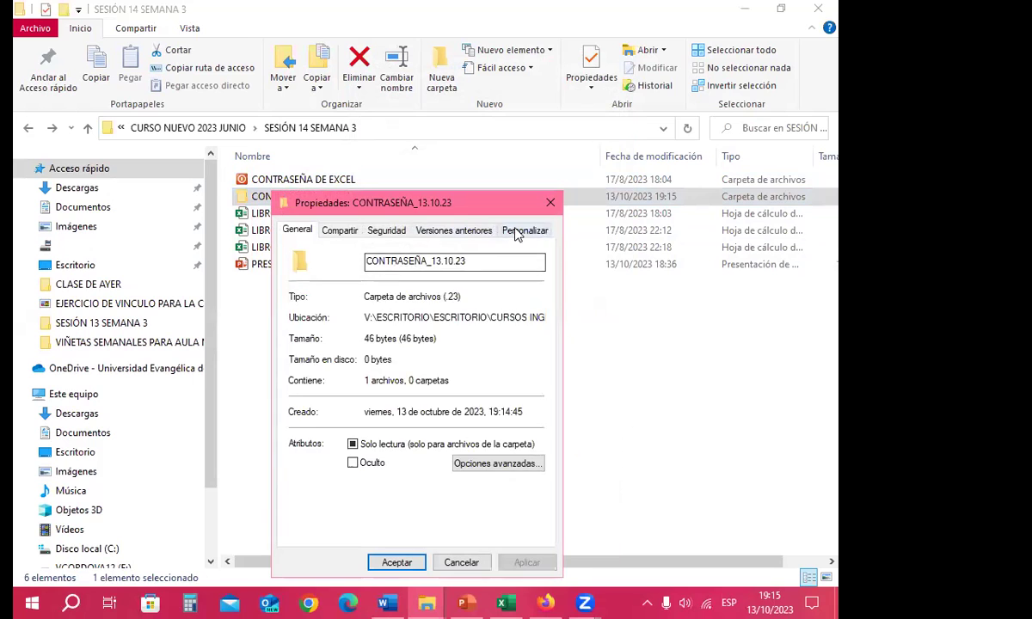
left_click(517, 231)
left_click_drag(465, 213, 458, 103)
Step: Change the folder icon to the clock icon, apply it, and clear the selection
left_click(344, 364)
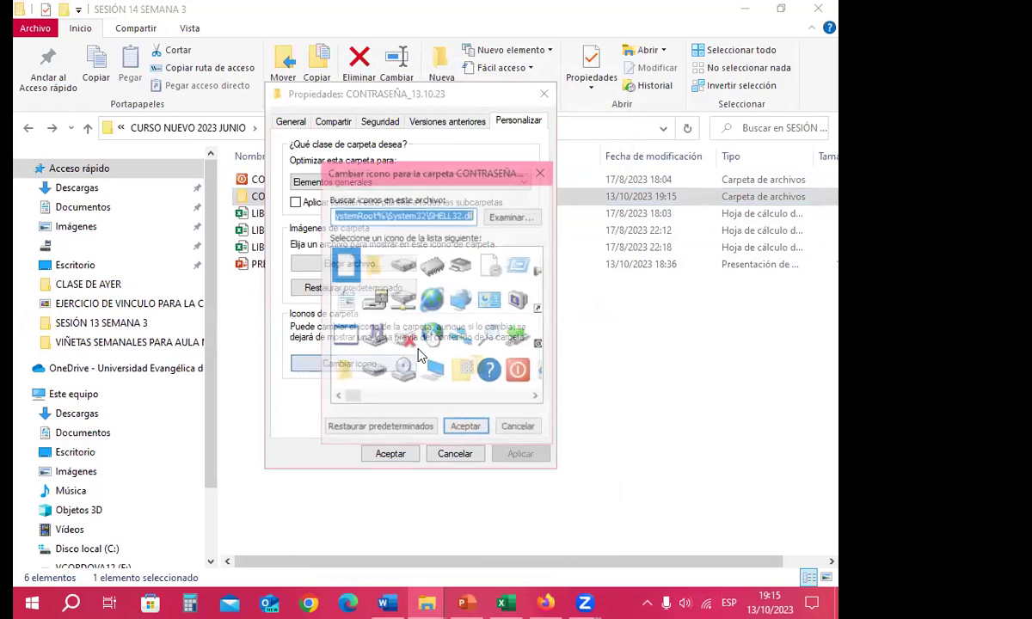
scroll(447, 379, "down", 5)
scroll(452, 387, "down", 5)
scroll(458, 411, "down", 5)
scroll(458, 411, "down", 3)
scroll(455, 413, "down", 3)
scroll(482, 413, "down", 3)
scroll(507, 413, "down", 3)
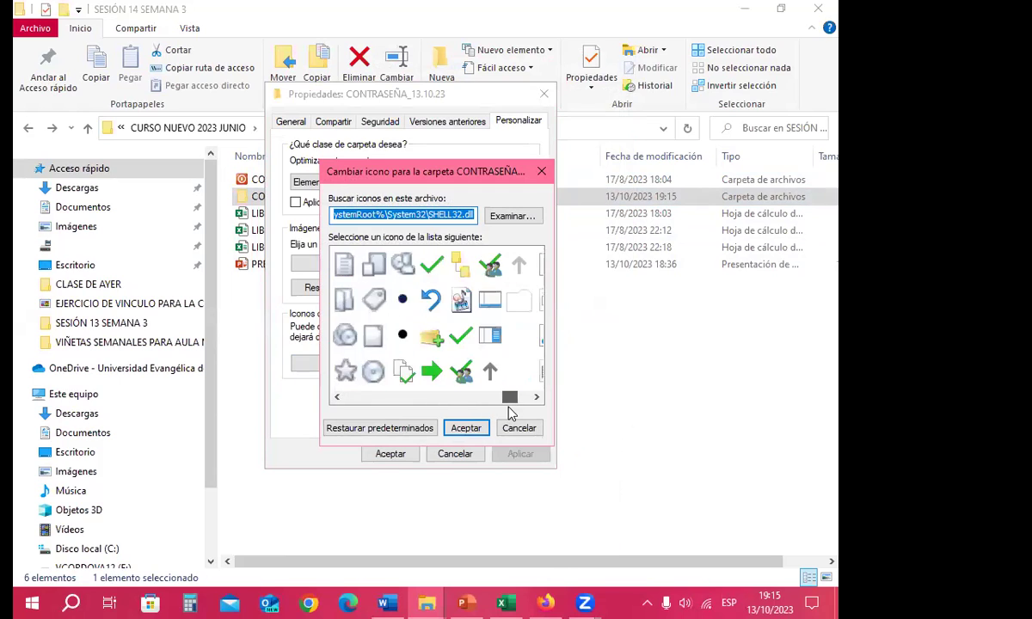
left_click_drag(508, 411, 465, 409)
left_click_drag(465, 403, 492, 398)
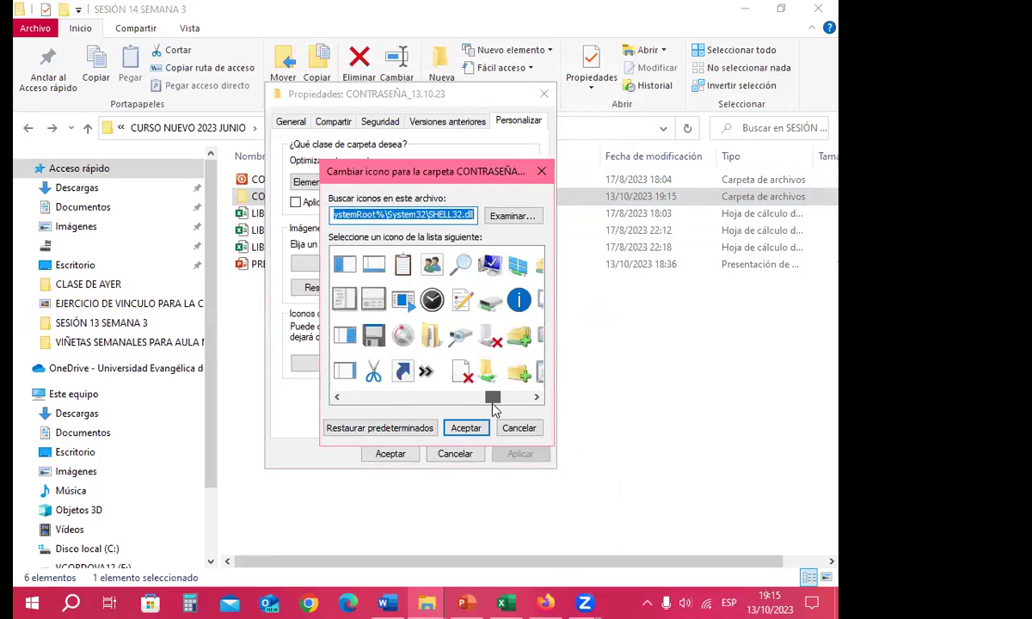
left_click(431, 300)
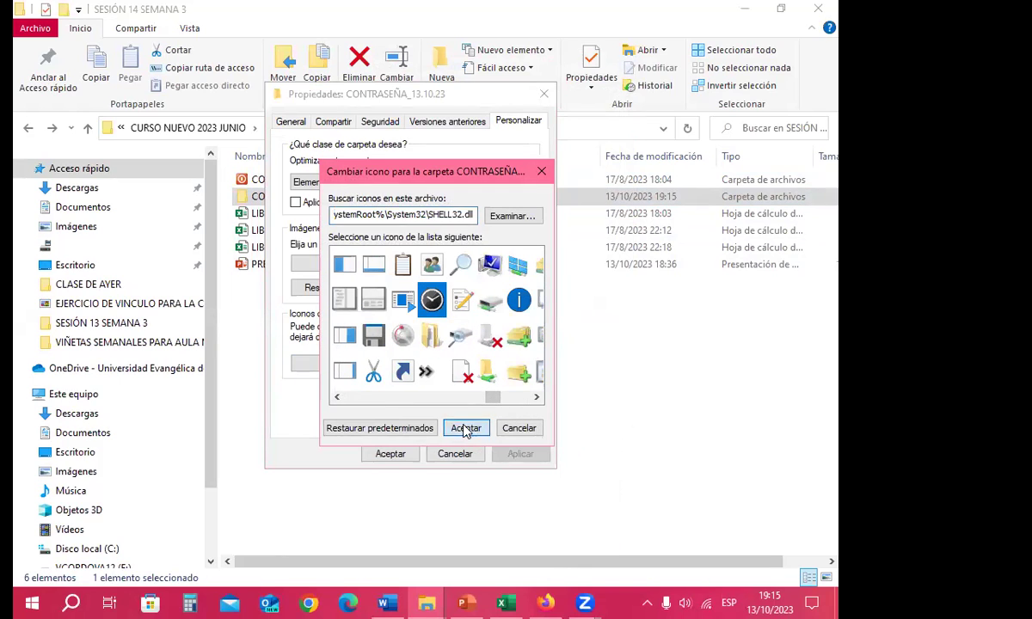
left_click(465, 427)
left_click(390, 453)
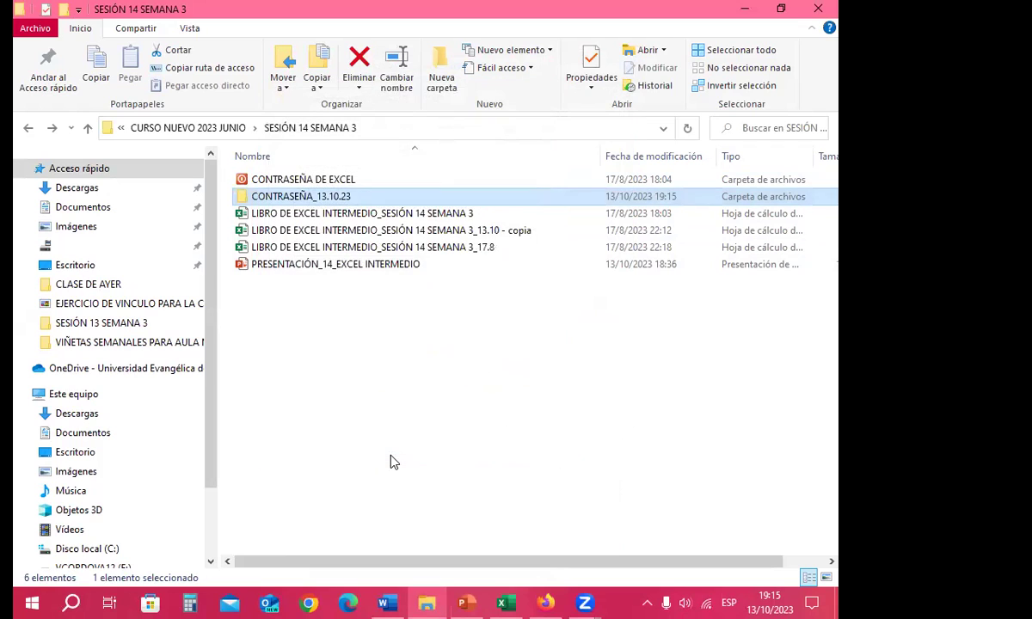
left_click(361, 387)
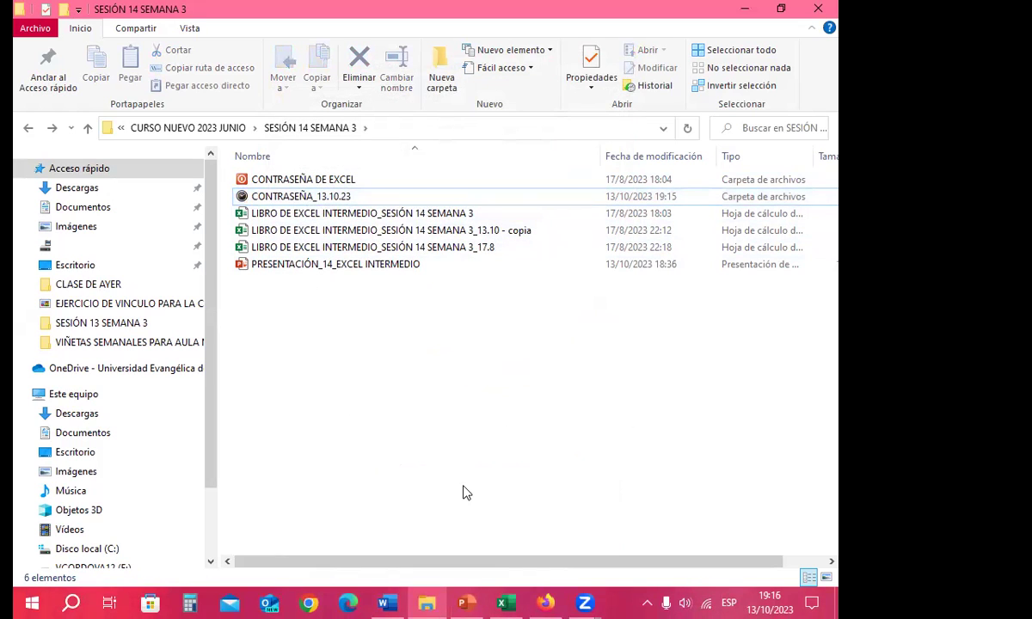
Step: In the Excel workbook, select cell D7 and open the full Save As dialog
left_click(488, 602)
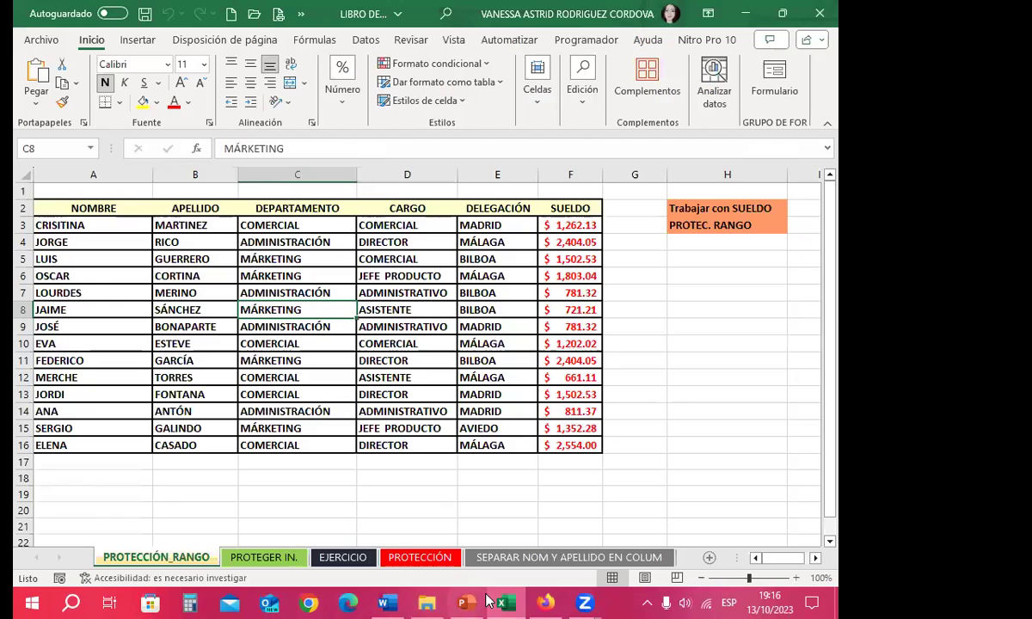
left_click(445, 298)
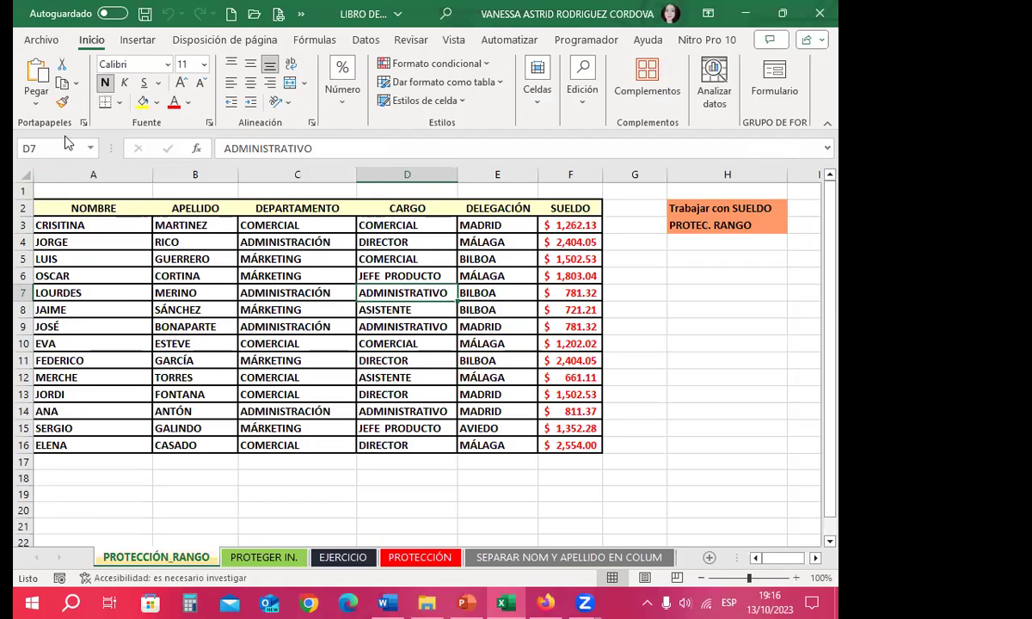
left_click(43, 43)
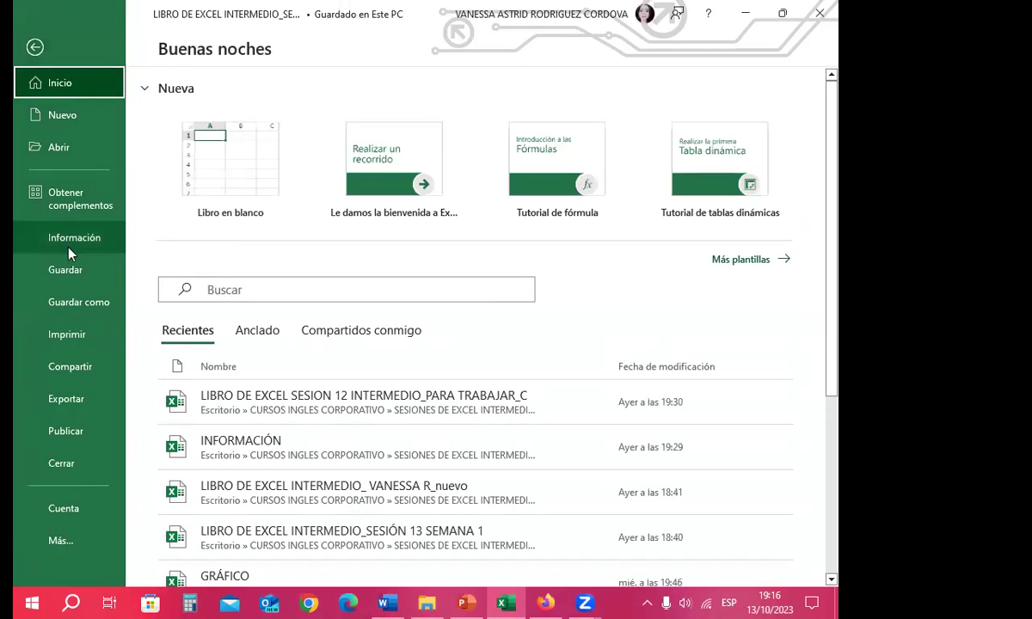
left_click(72, 301)
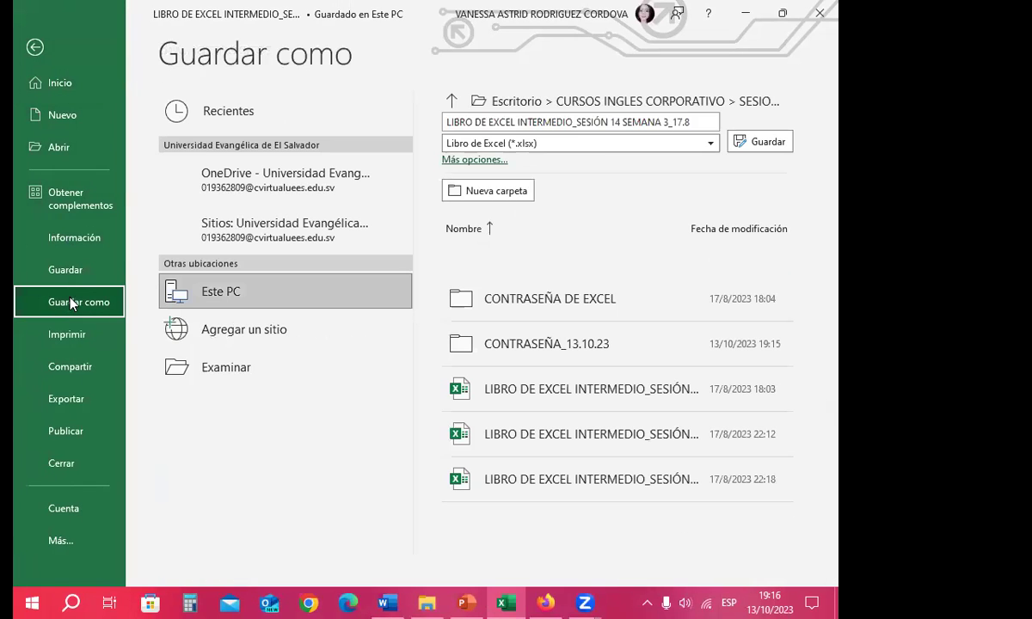
left_click(508, 101)
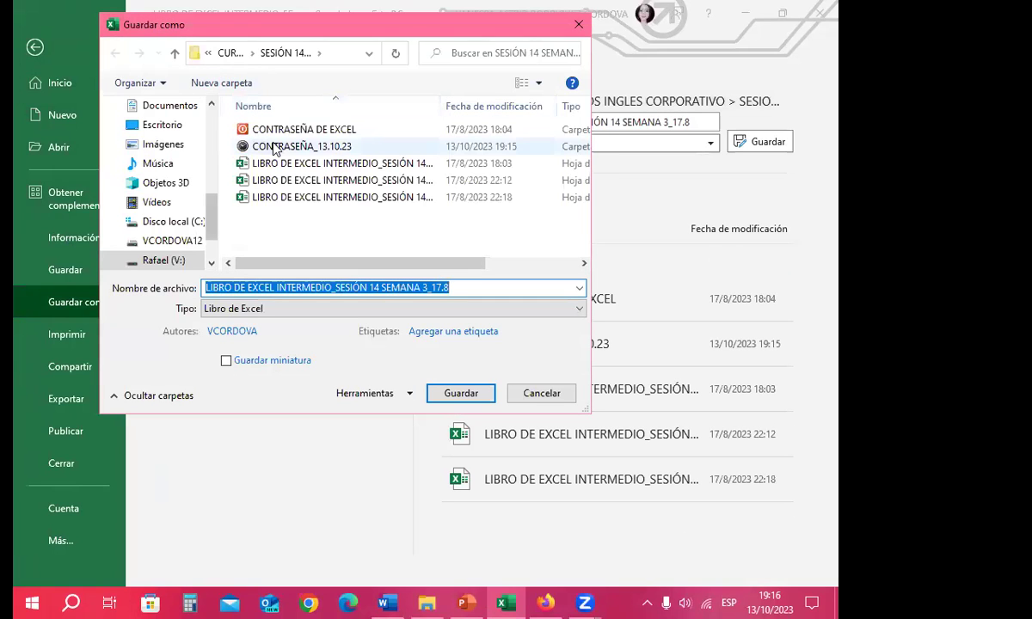
Step: Target the CONTRASEÑA_13.10.23 folder and change the file name's ending to CONTRASEÑA
double_click(271, 146)
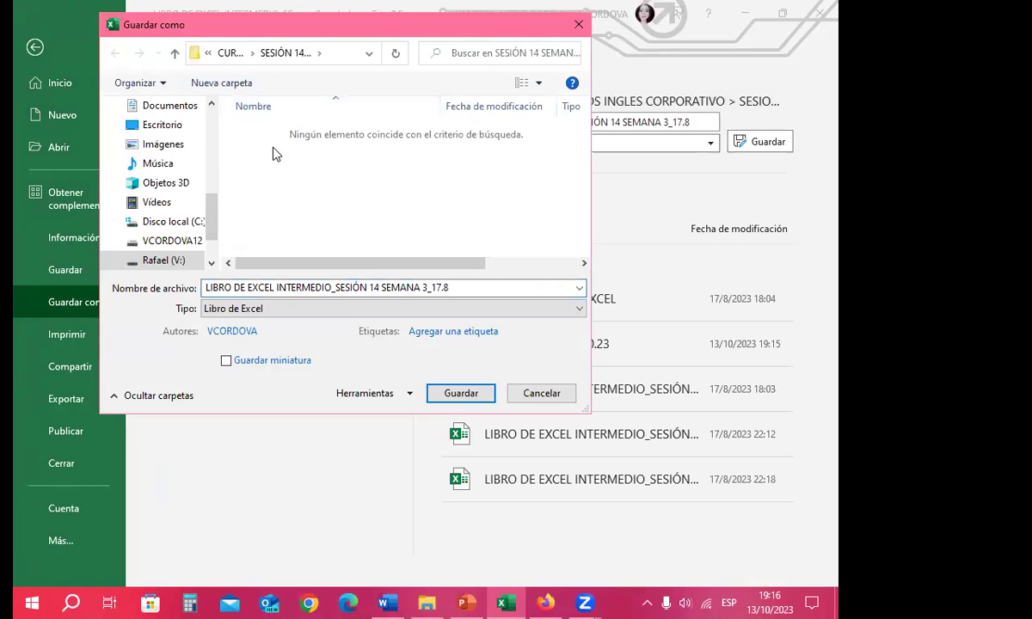
triple_click(452, 289)
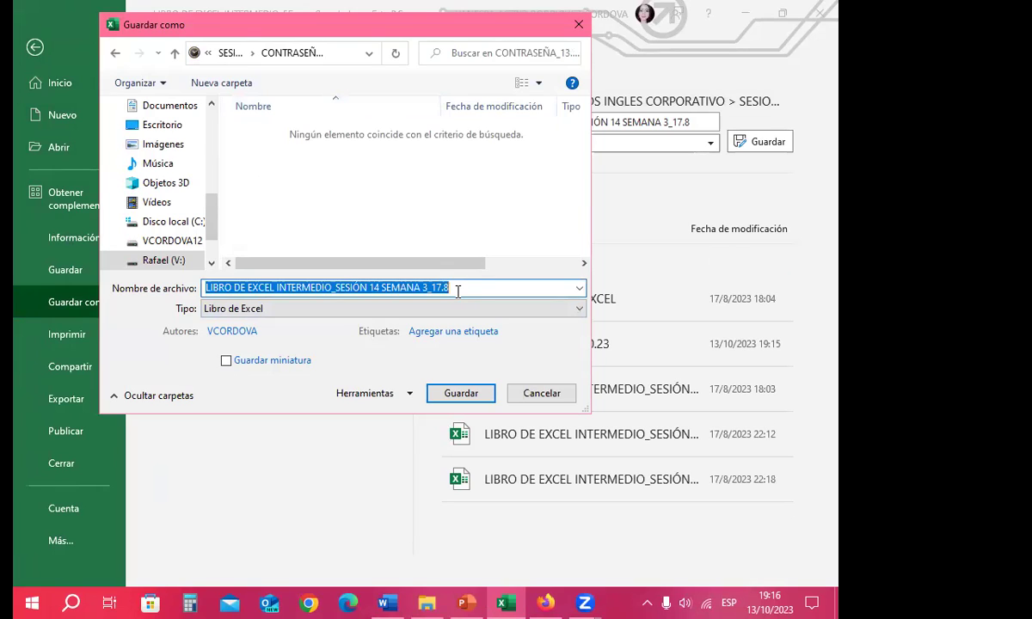
left_click(458, 292)
key("BackSpace")
key("BackSpace")
key("BackSpace")
key("BackSpace")
key("BackSpace")
key("BackSpace")
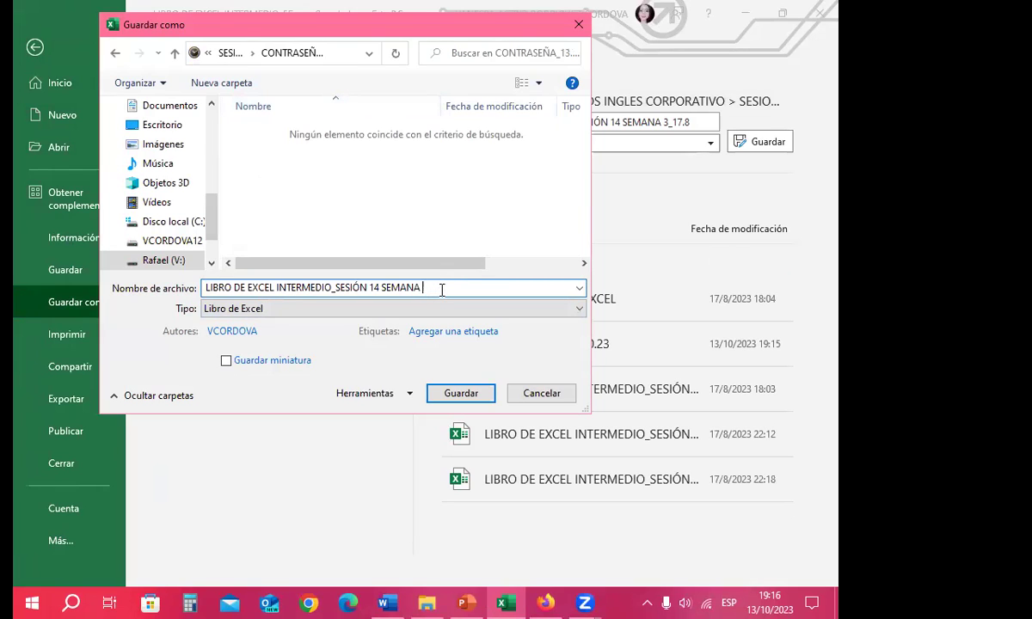
type("CONTRASEÑA")
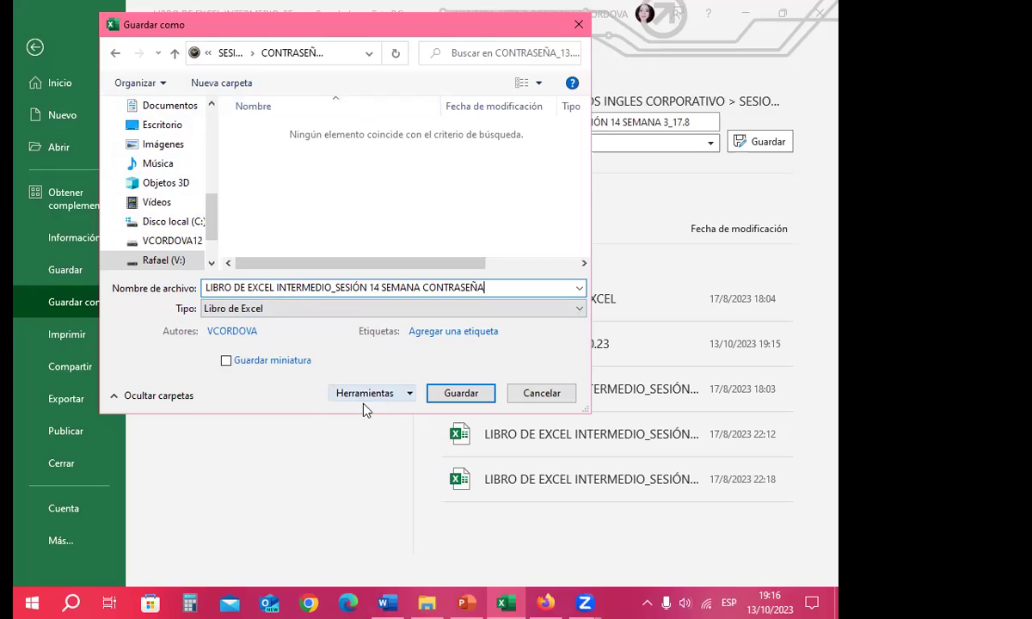
Step: Set and confirm an opening password in General Options, then save the workbook
left_click(408, 397)
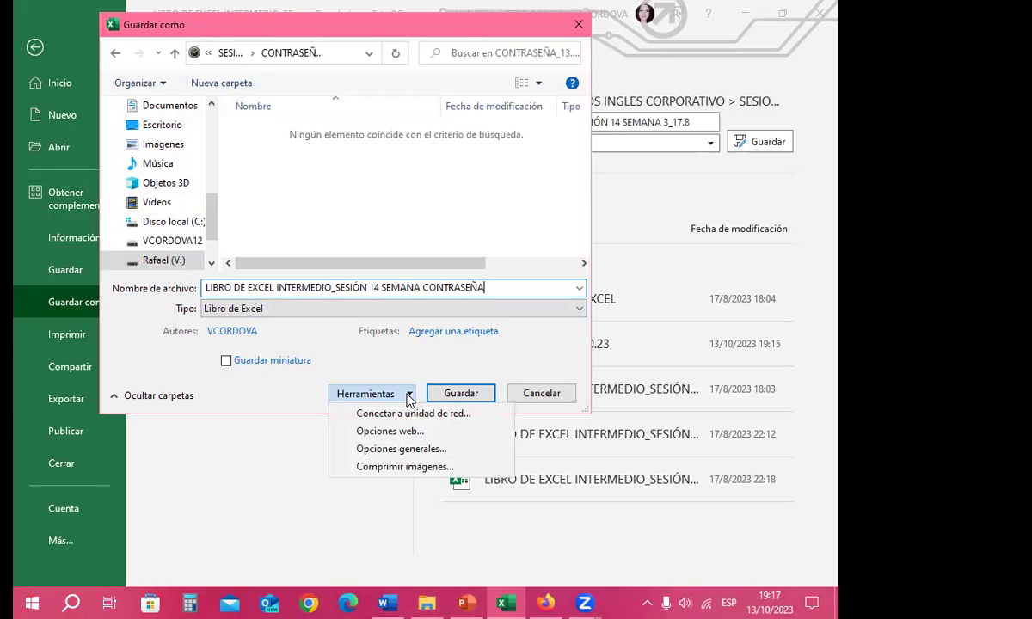
left_click(397, 449)
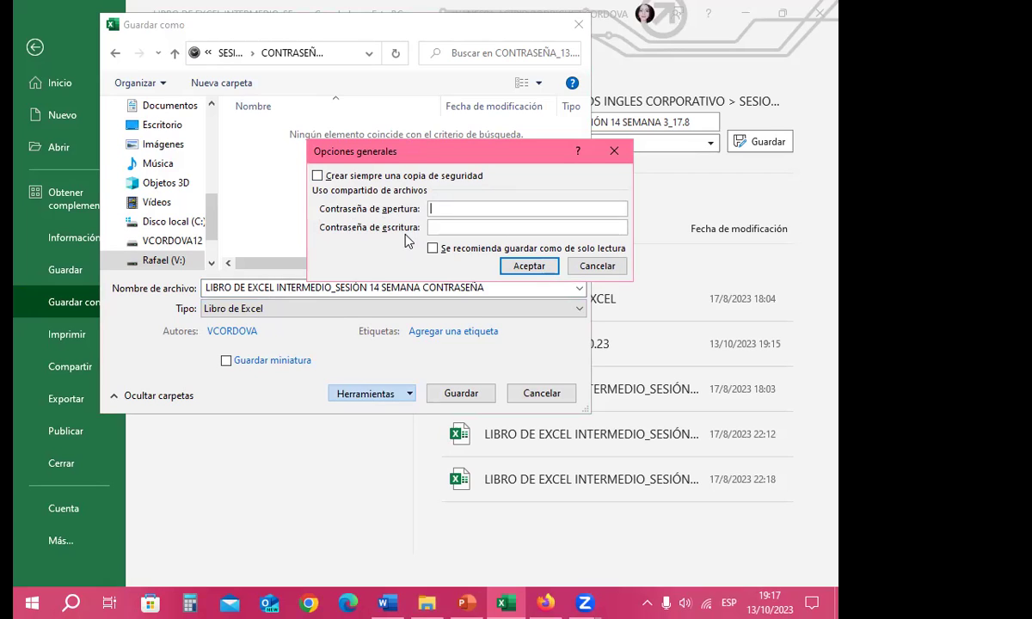
left_click(526, 266)
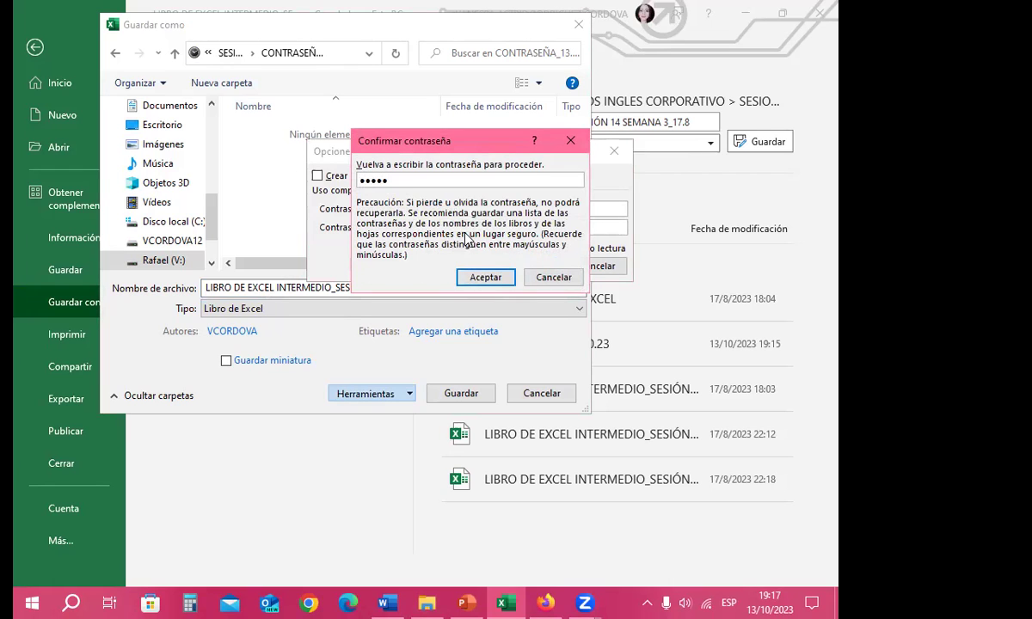
left_click(485, 276)
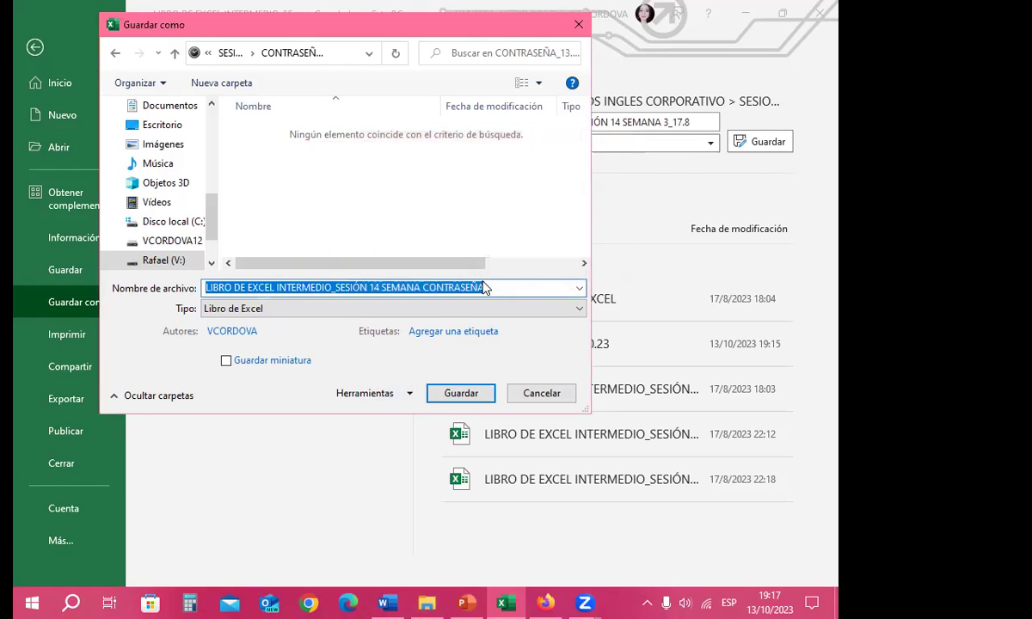
left_click(457, 398)
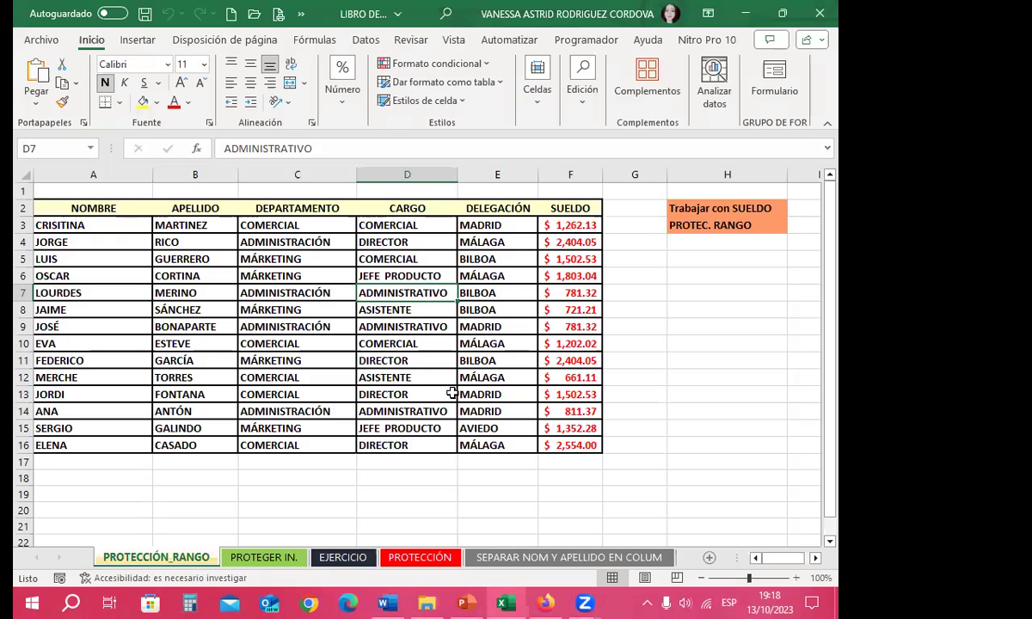
Step: In File Explorer, open the CONTRASEÑA_13.10.23 folder and launch the protected workbook
key("alt+Tab")
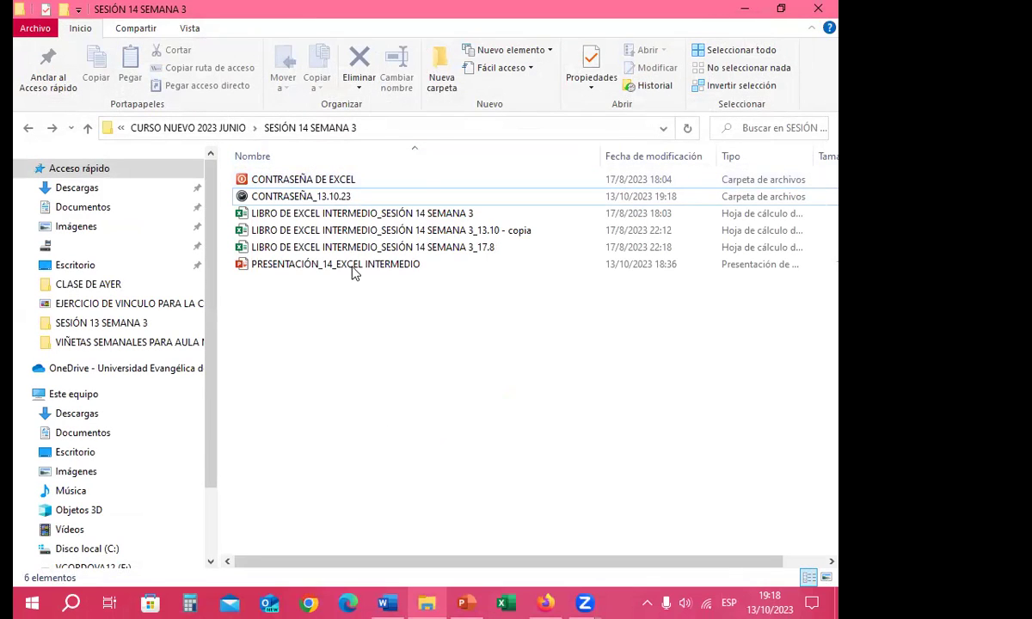
left_click(269, 199)
double_click(268, 198)
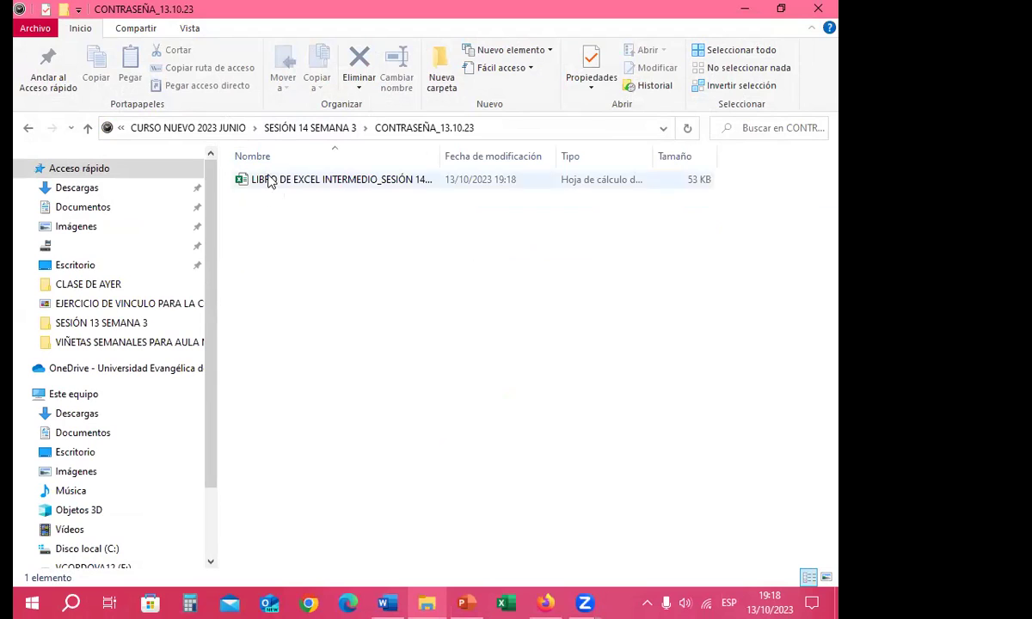
left_click(307, 182)
double_click(307, 182)
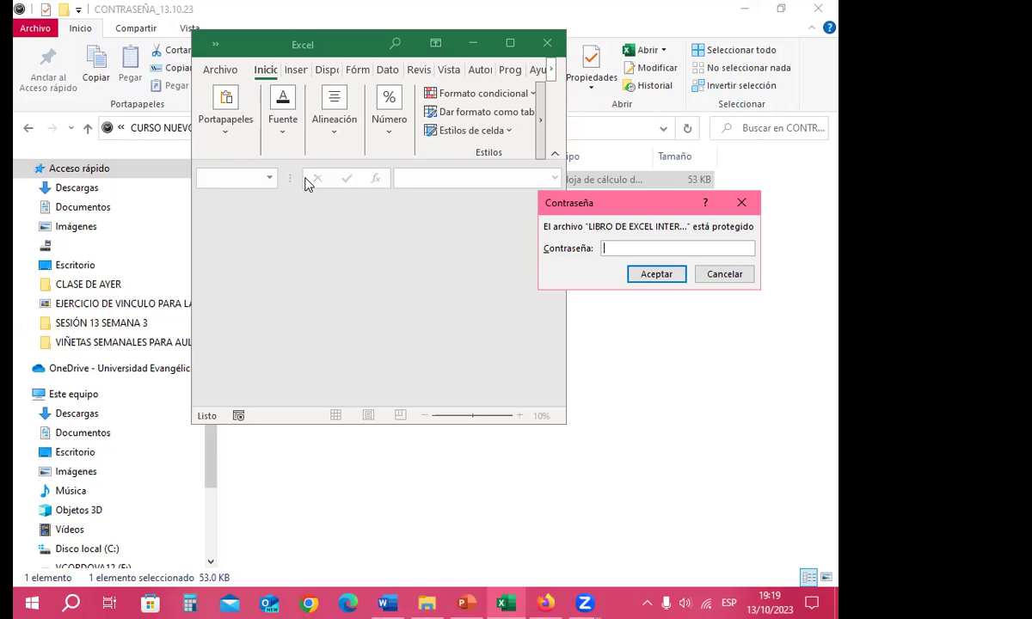
Step: Enter the opening password, maximize the workbook window, then close Excel
key("Return")
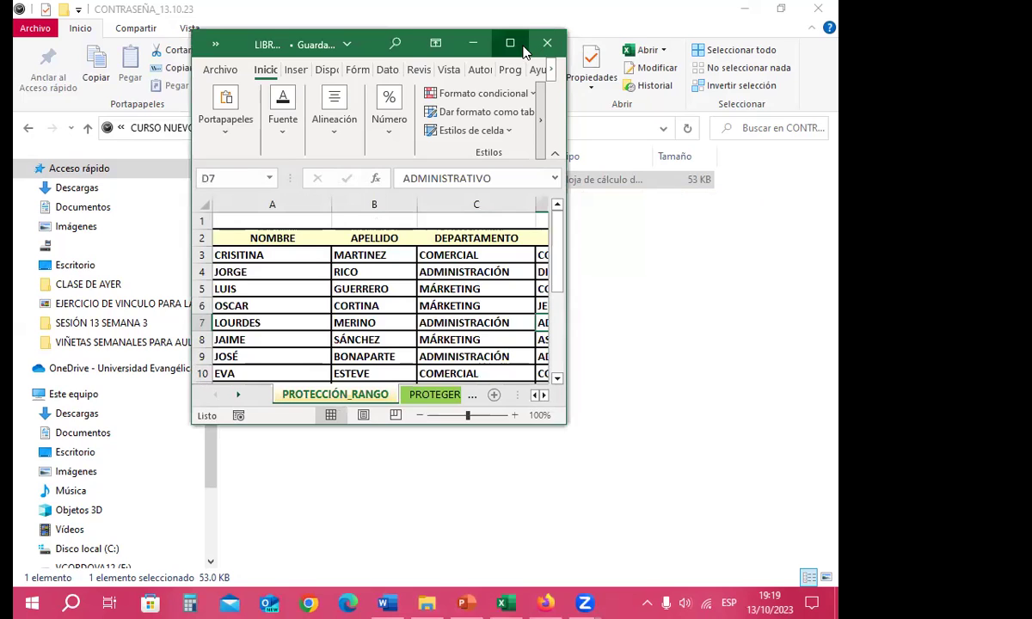
left_click(510, 42)
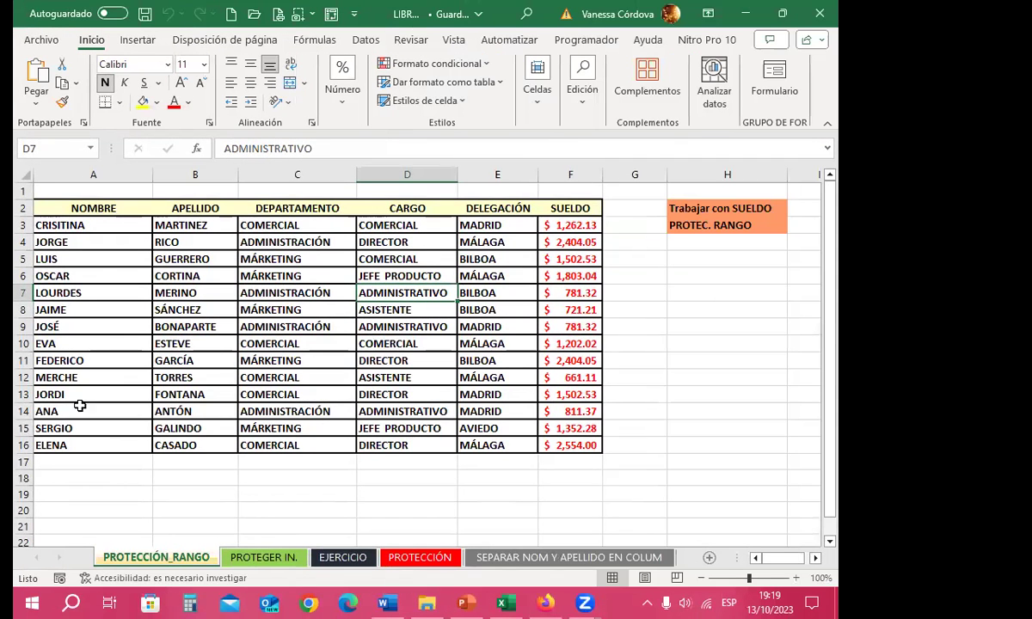
left_click(820, 13)
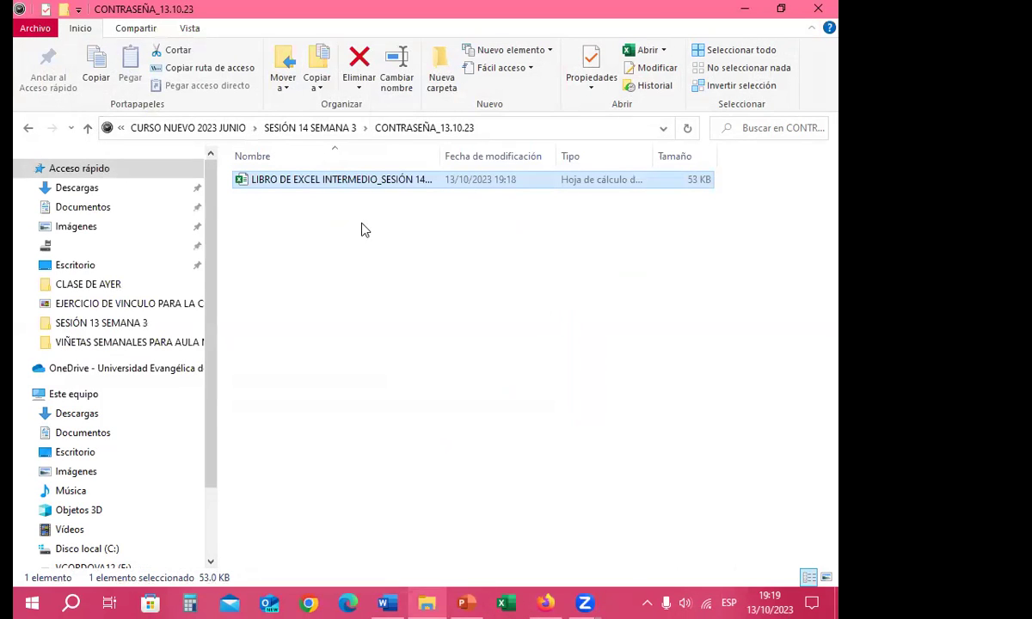
Step: Reopen the protected workbook with its password and switch to a different Office account
double_click(348, 181)
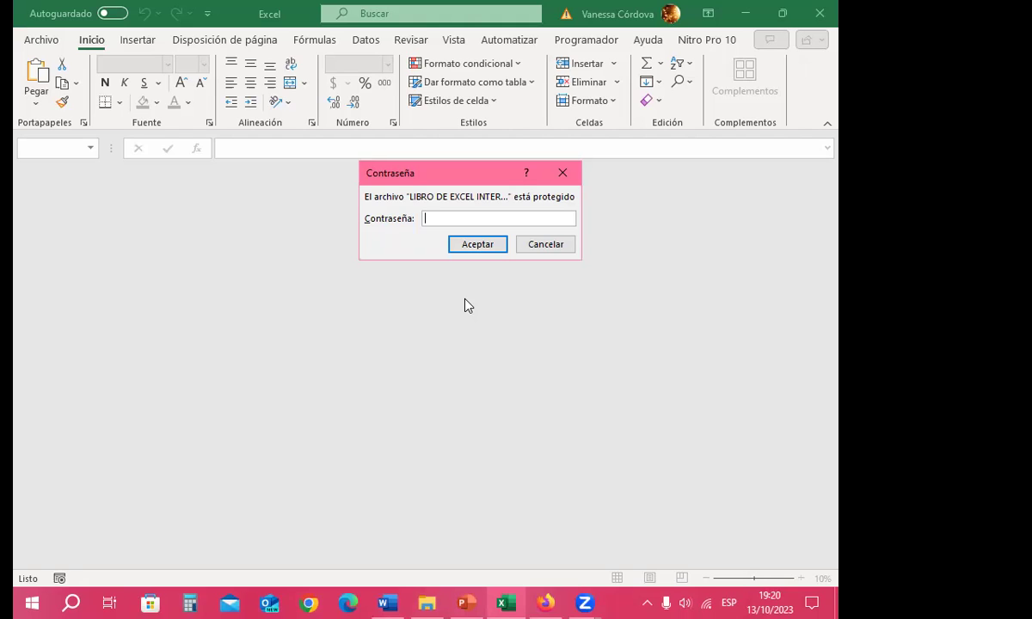
type("•••••")
key("Return")
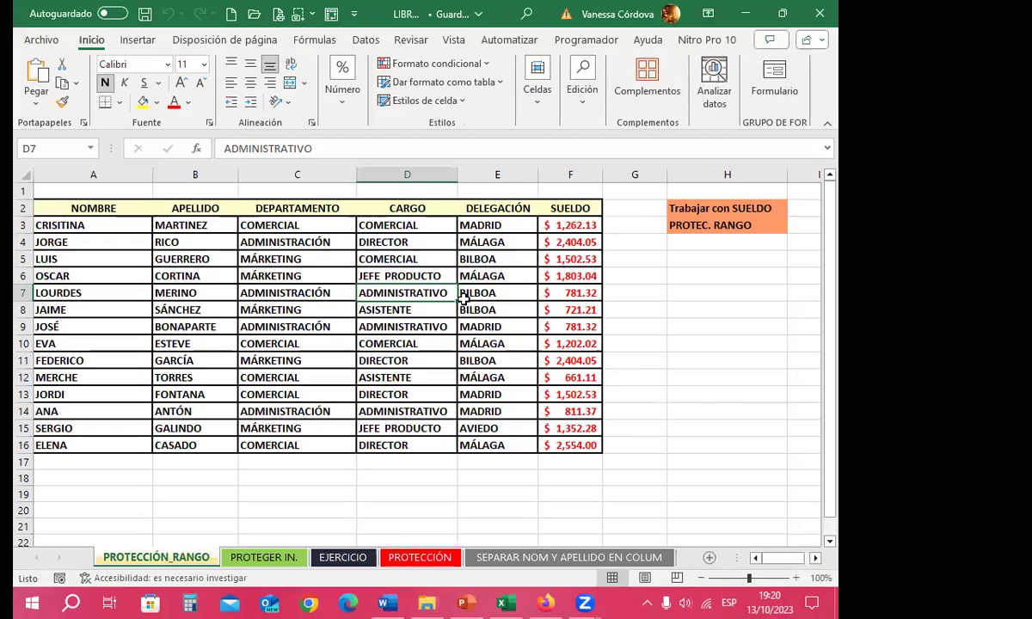
left_click(559, 14)
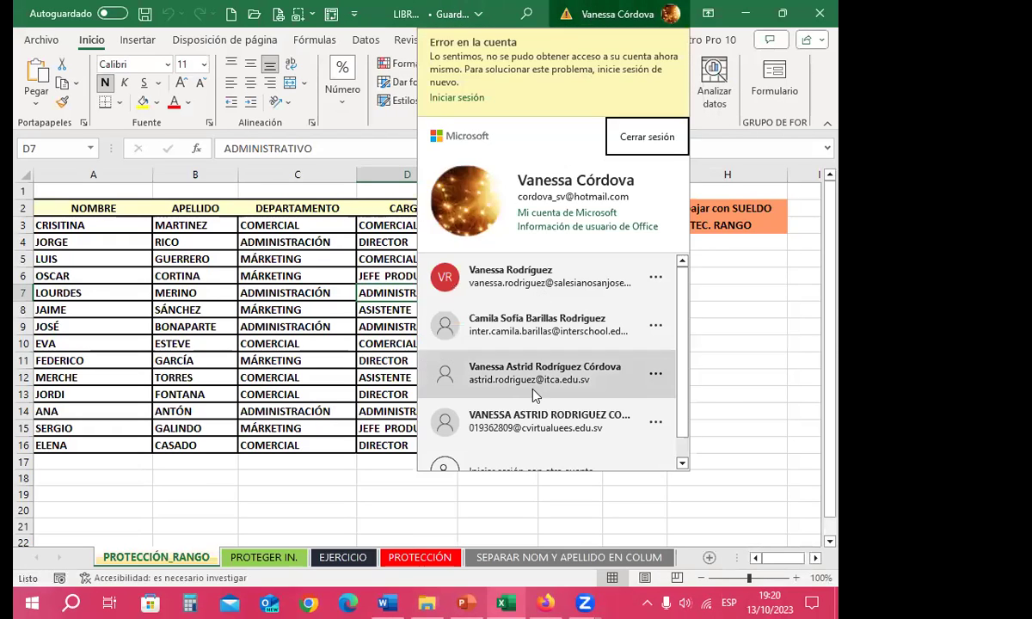
left_click(528, 422)
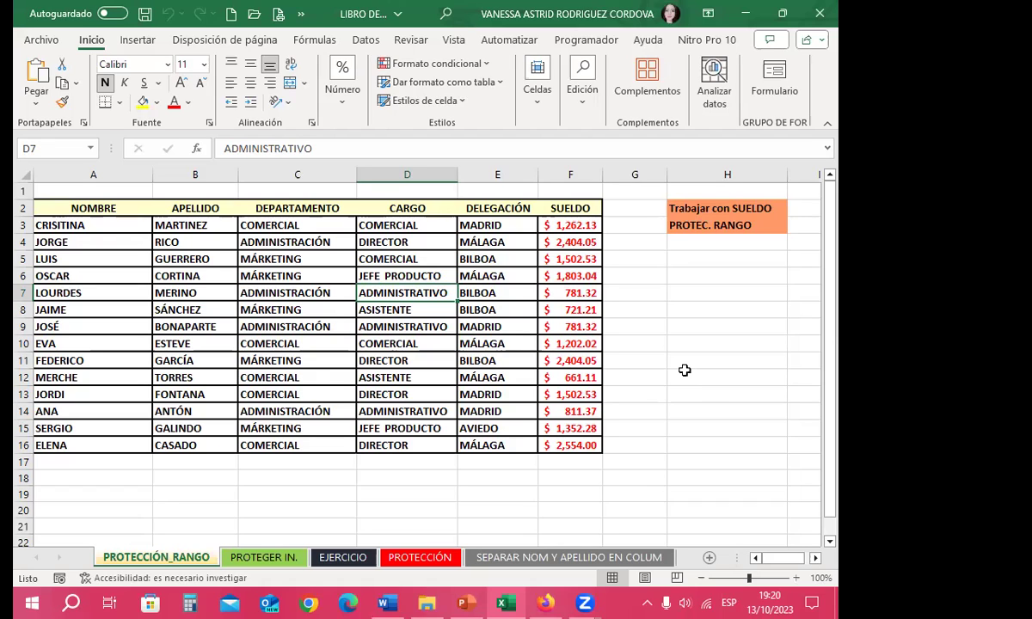
left_click(142, 16)
left_click(623, 371)
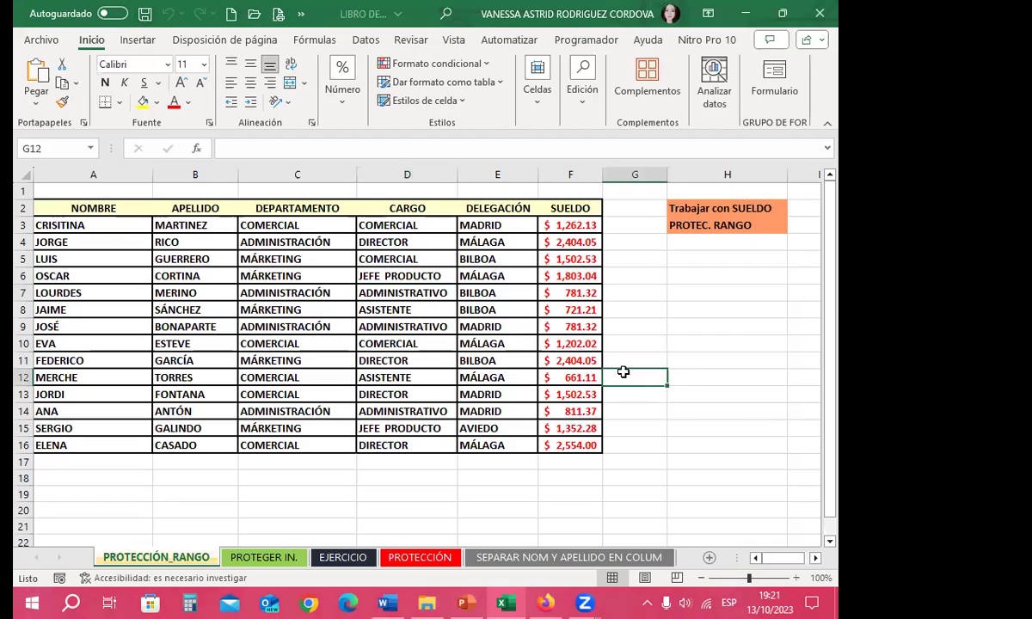
left_click(820, 13)
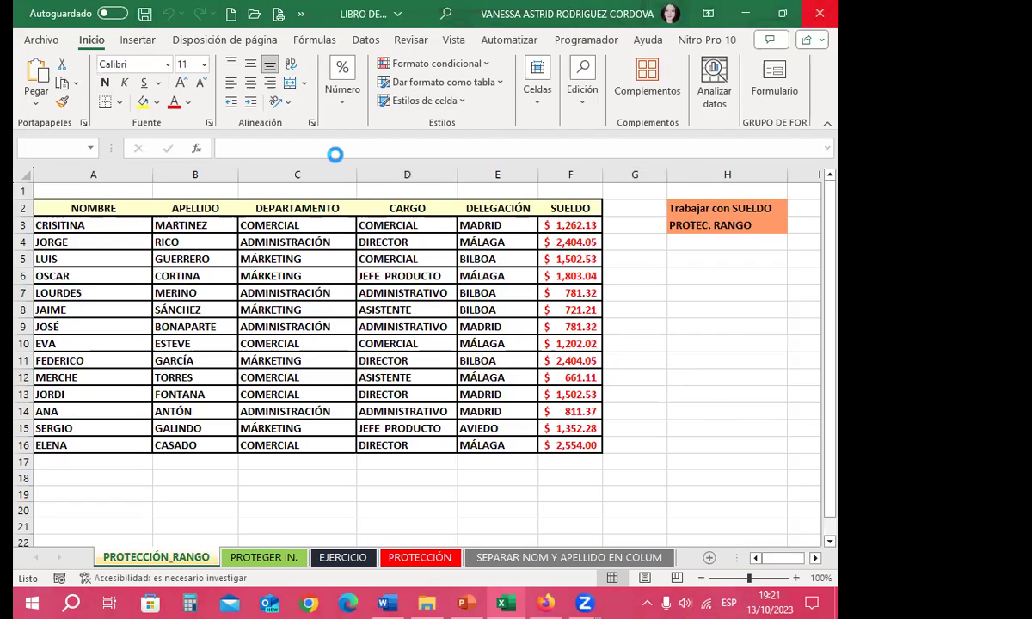
double_click(318, 187)
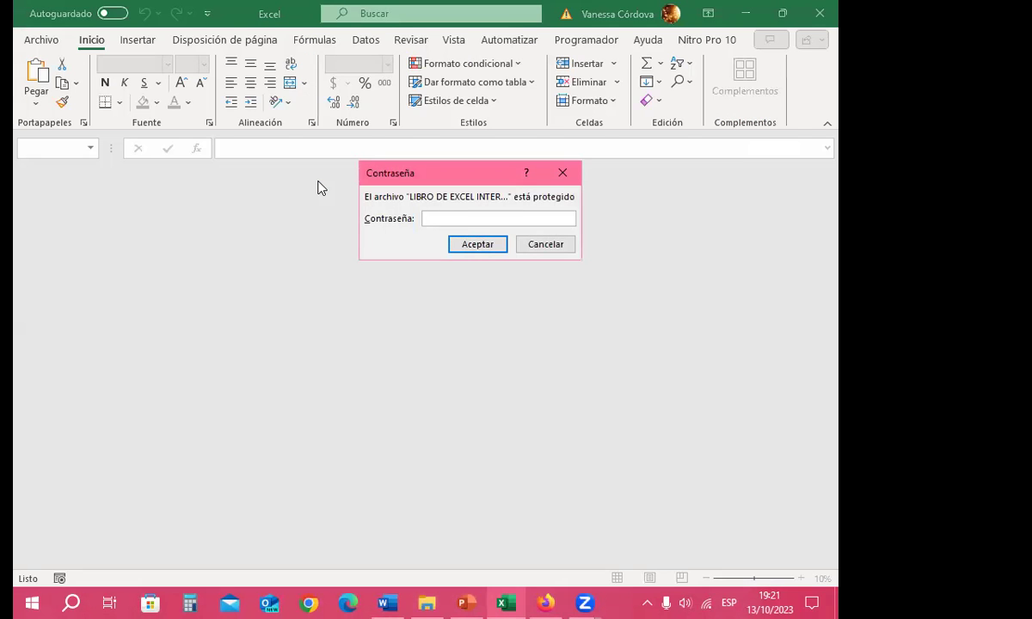
key("Return")
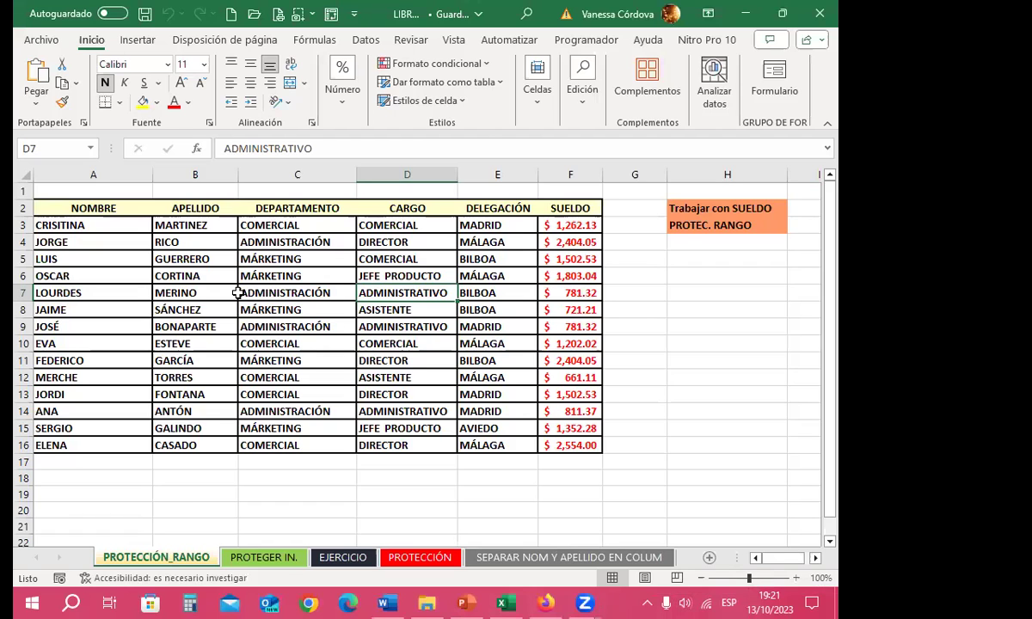
Step: In Save As General Options, clear the workbook's opening password
left_click(32, 41)
left_click(60, 300)
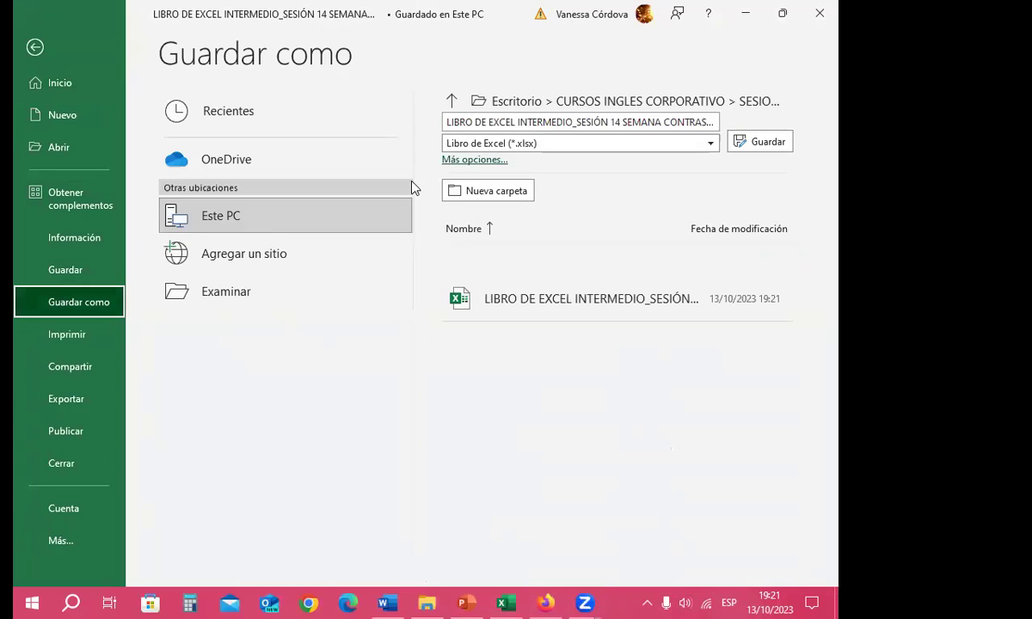
left_click(516, 101)
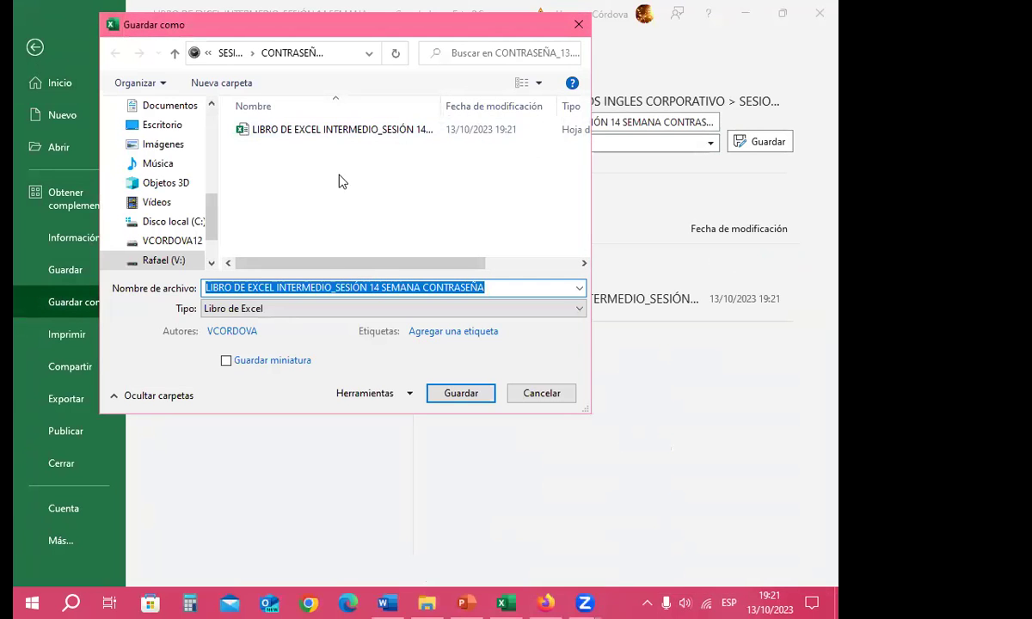
left_click(376, 398)
left_click(392, 447)
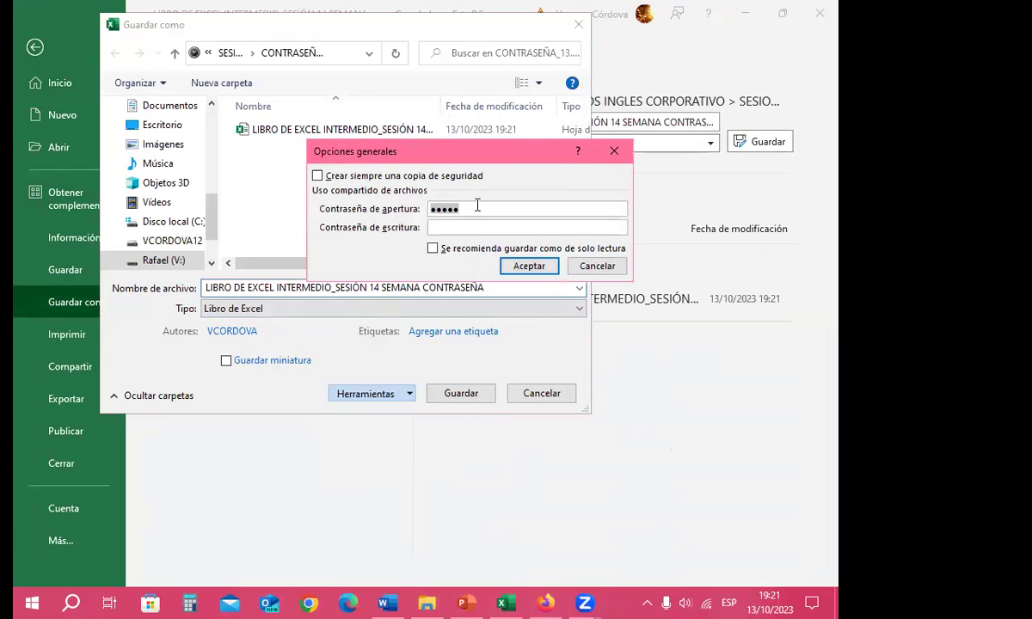
key("BackSpace")
left_click(520, 266)
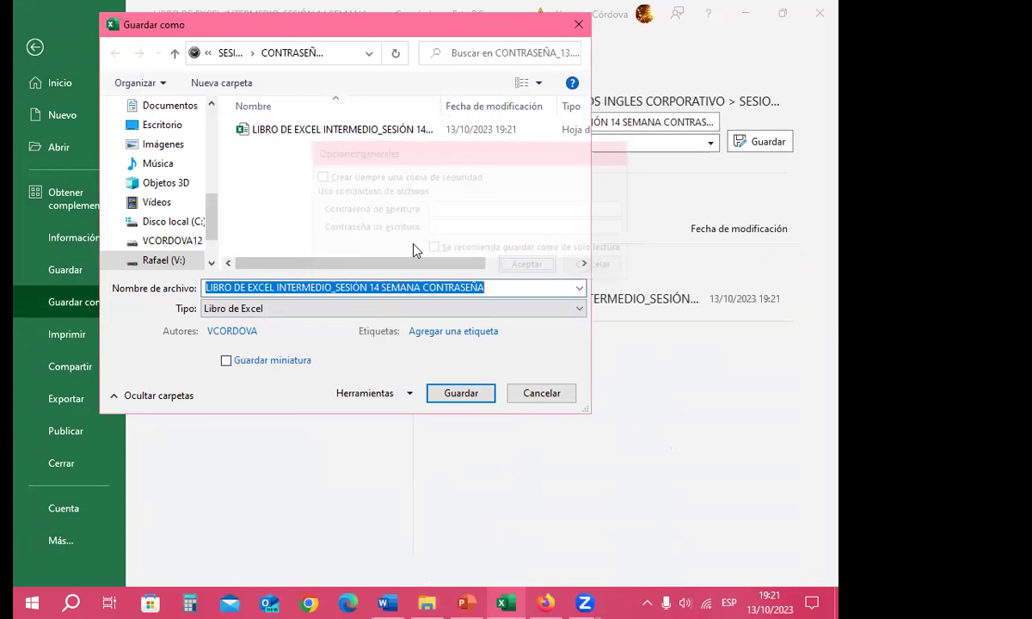
Step: Save over the existing file in the CONTRASEÑA folder, then close Excel
left_click(455, 397)
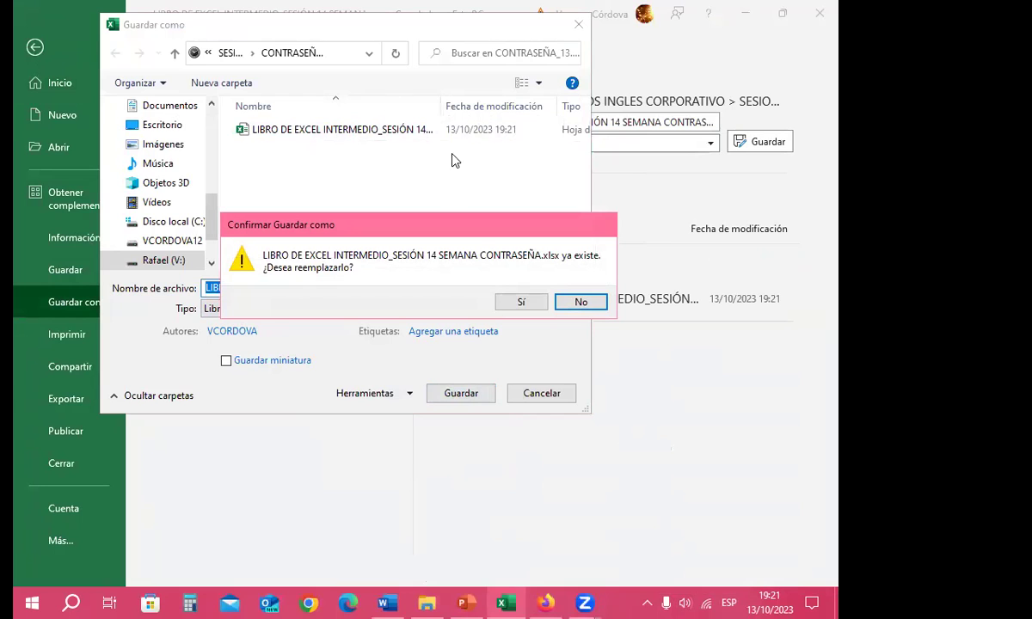
left_click(516, 304)
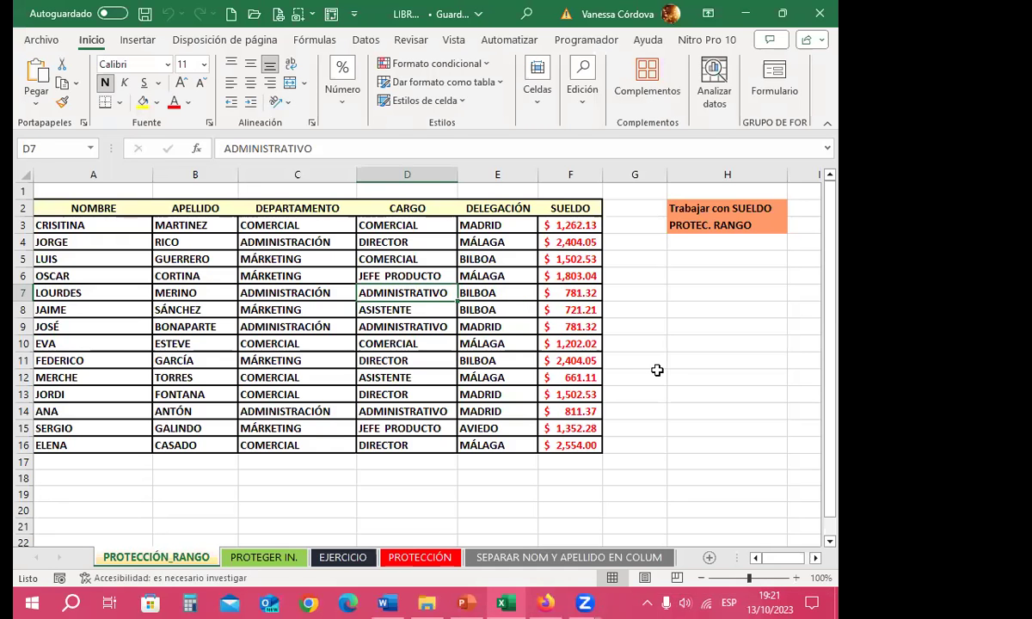
left_click(654, 375)
left_click(819, 12)
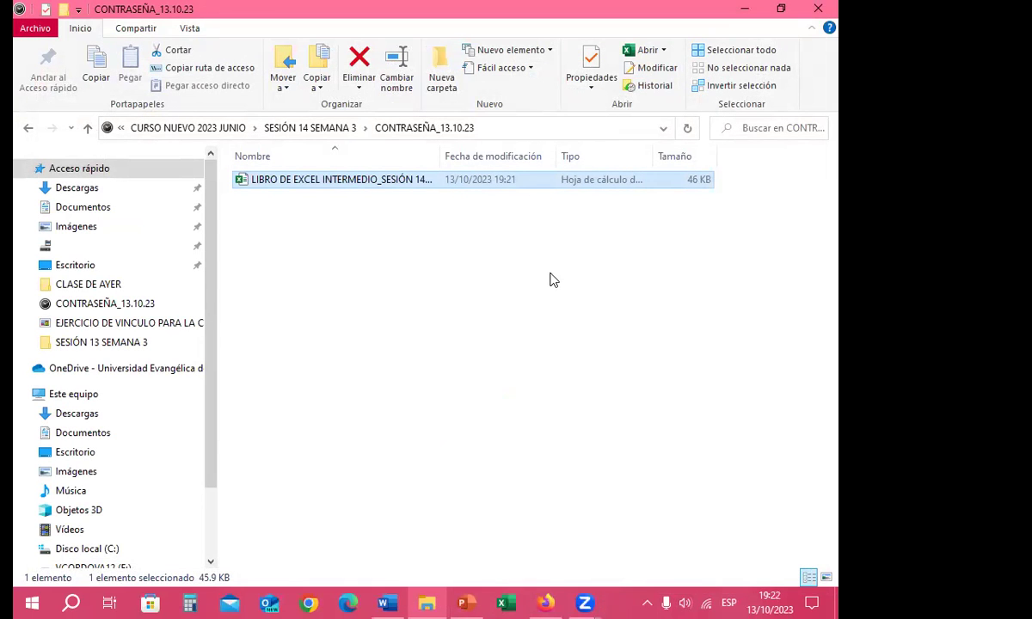
Step: Open the saved workbook from CONTRASEÑA_13.10.23 without a password and select cell E11
double_click(308, 186)
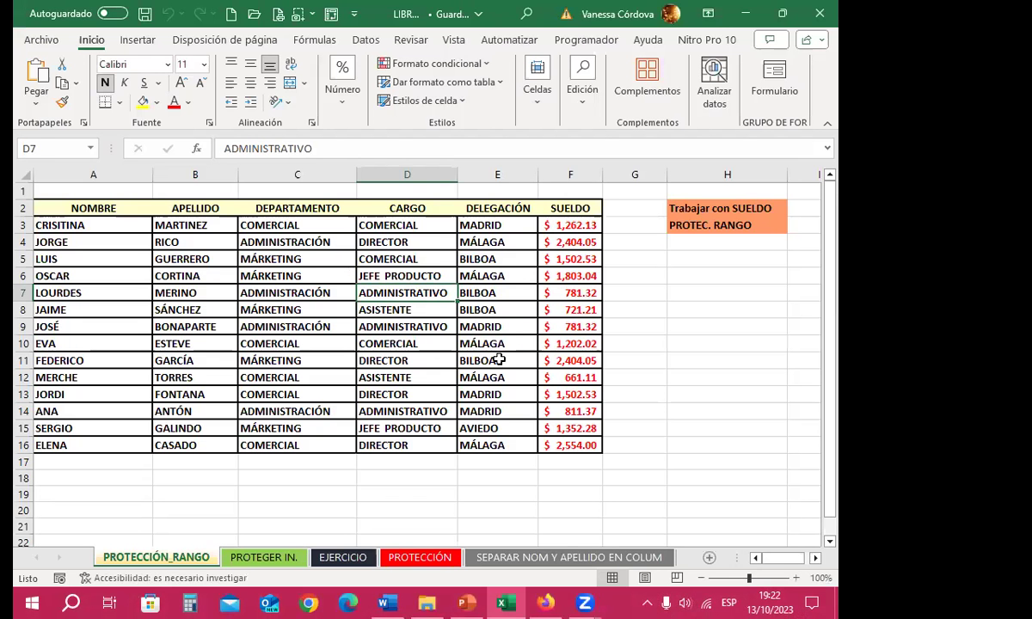
left_click(499, 360)
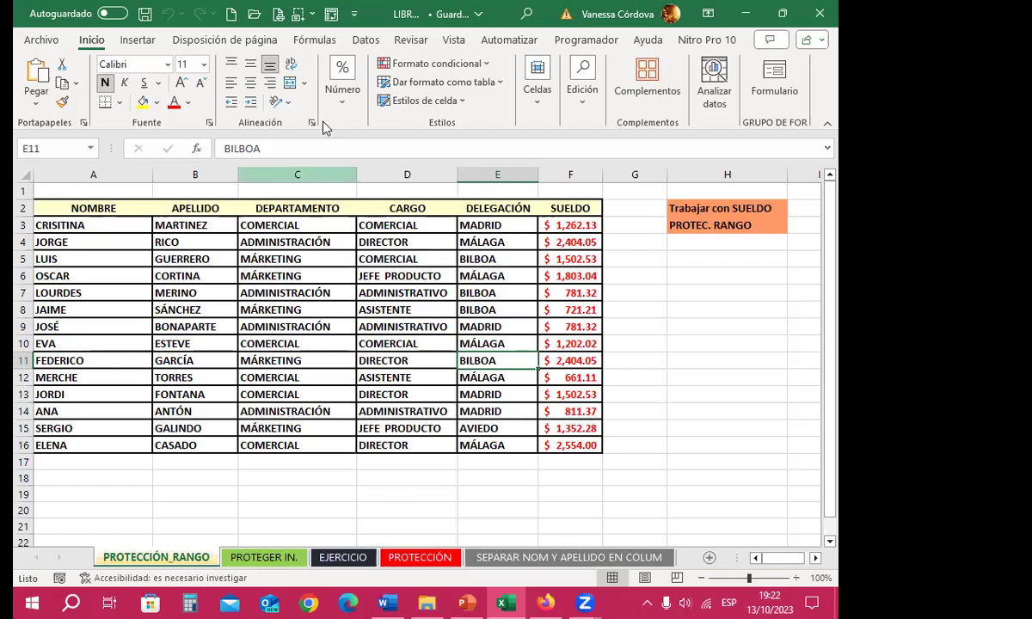
Step: Show the Información page for the CONTRASEÑA workbook from the Archivo menu
left_click(41, 41)
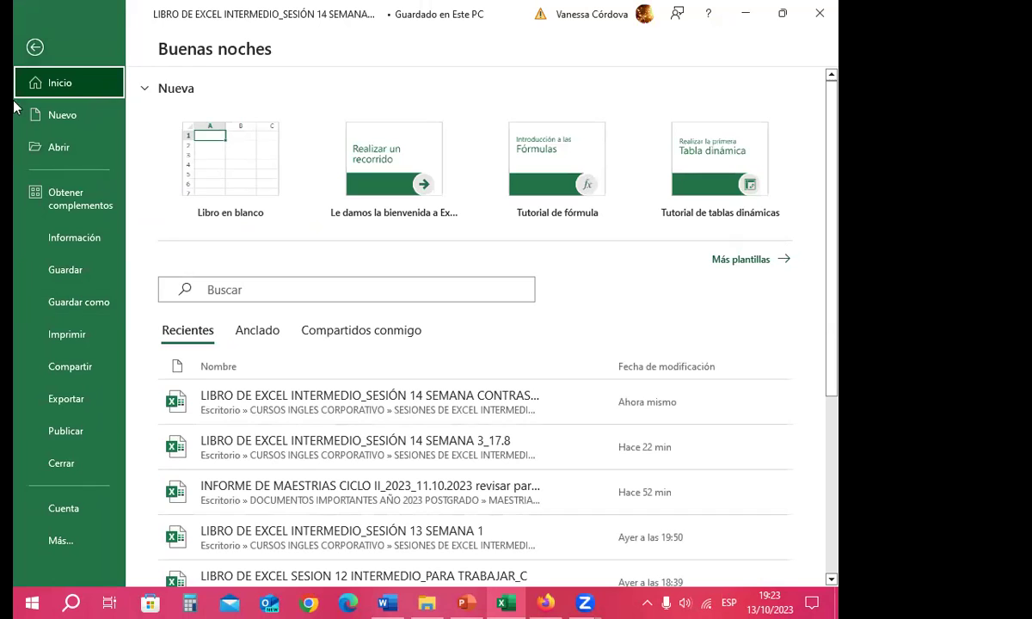
left_click(84, 248)
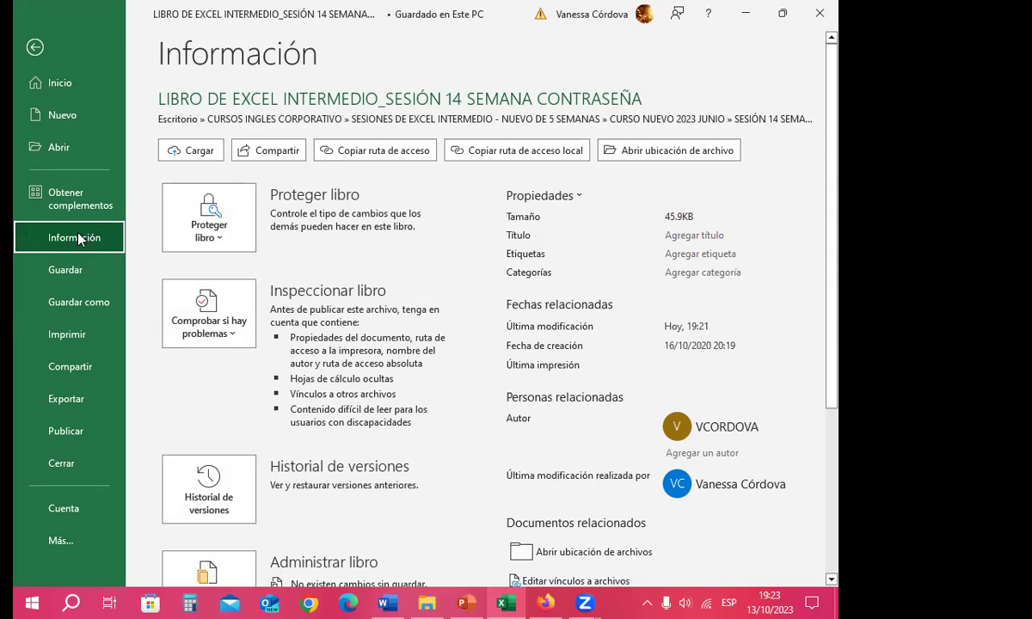
Step: Encrypt the workbook with an opening password via Proteger libro, confirm it, and save
left_click(199, 237)
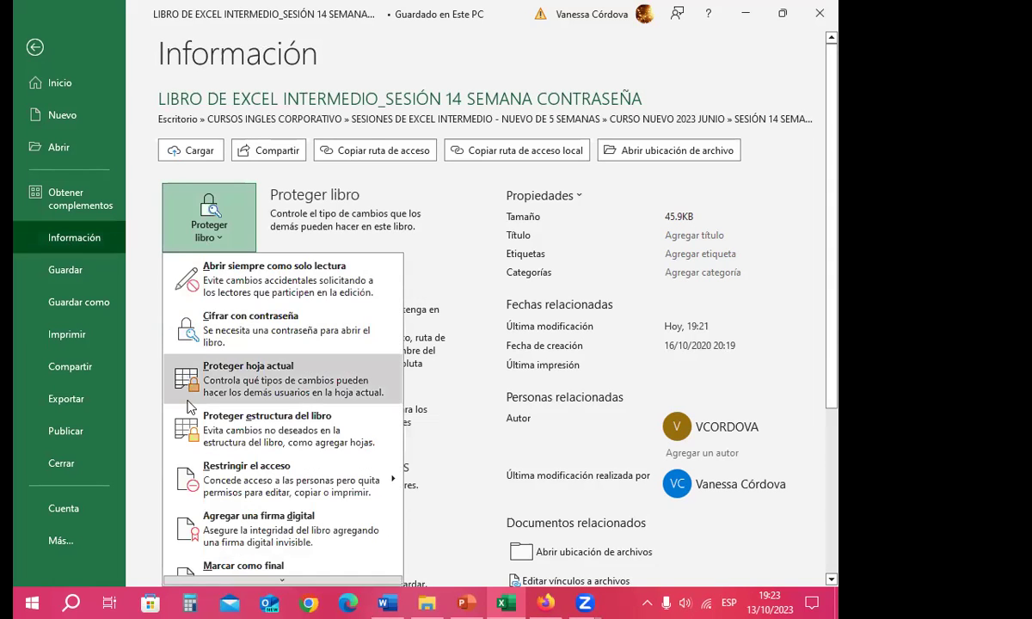
left_click(250, 334)
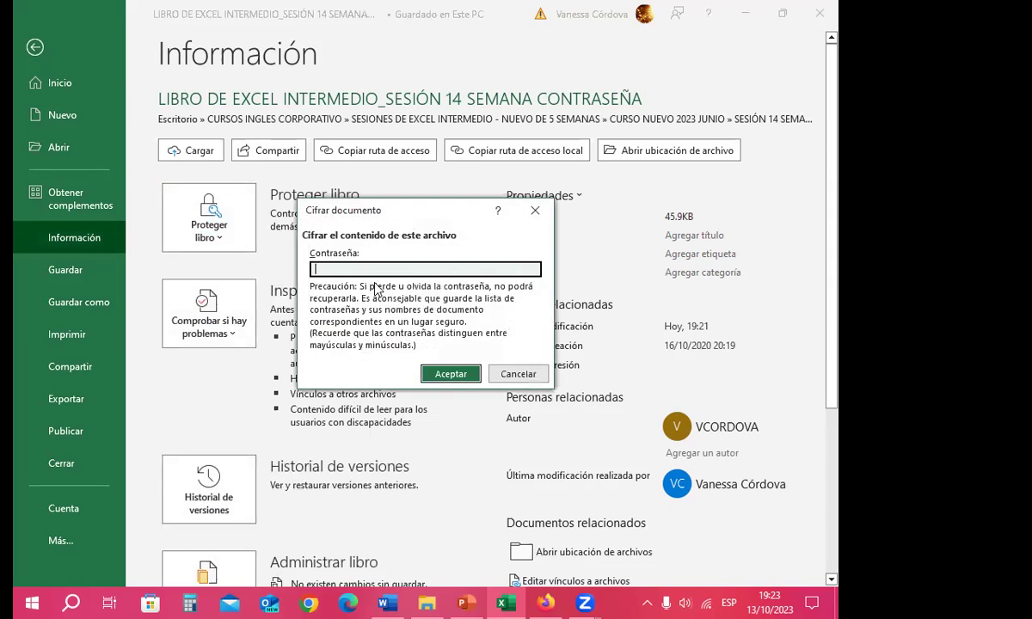
left_click(452, 374)
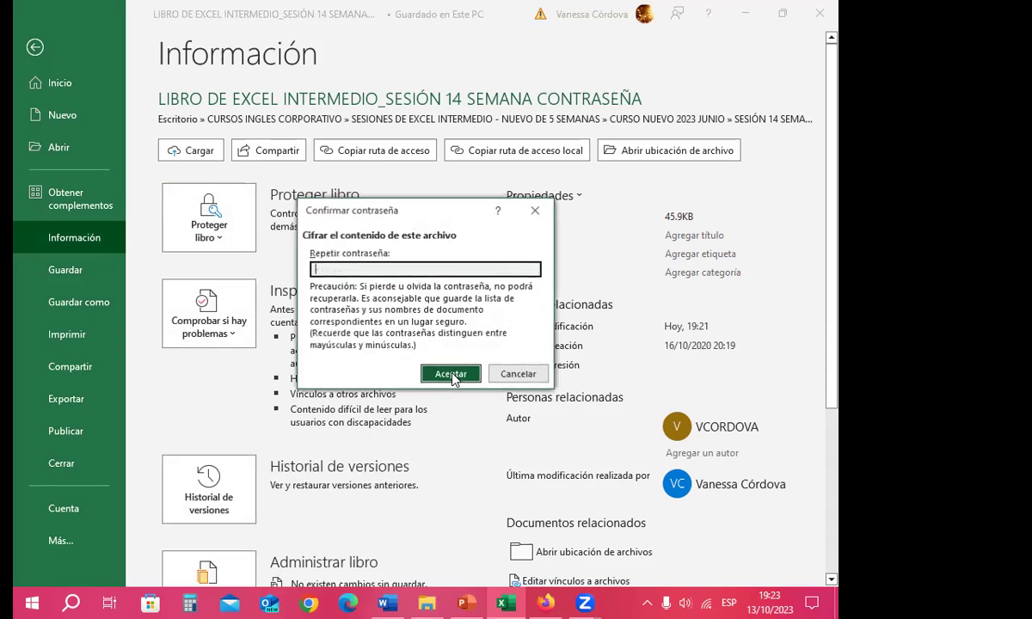
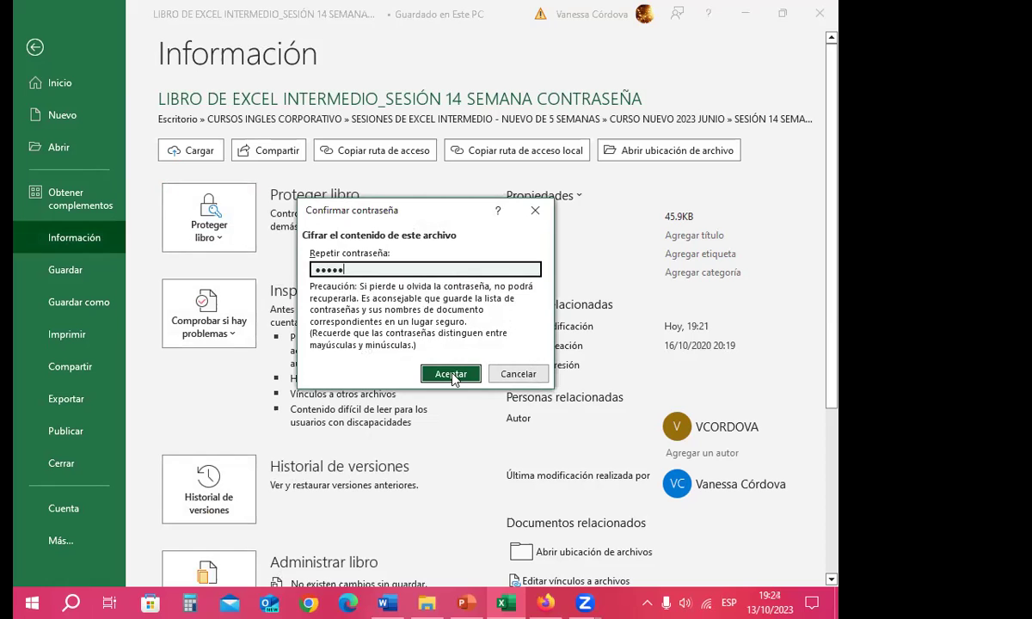
left_click(451, 376)
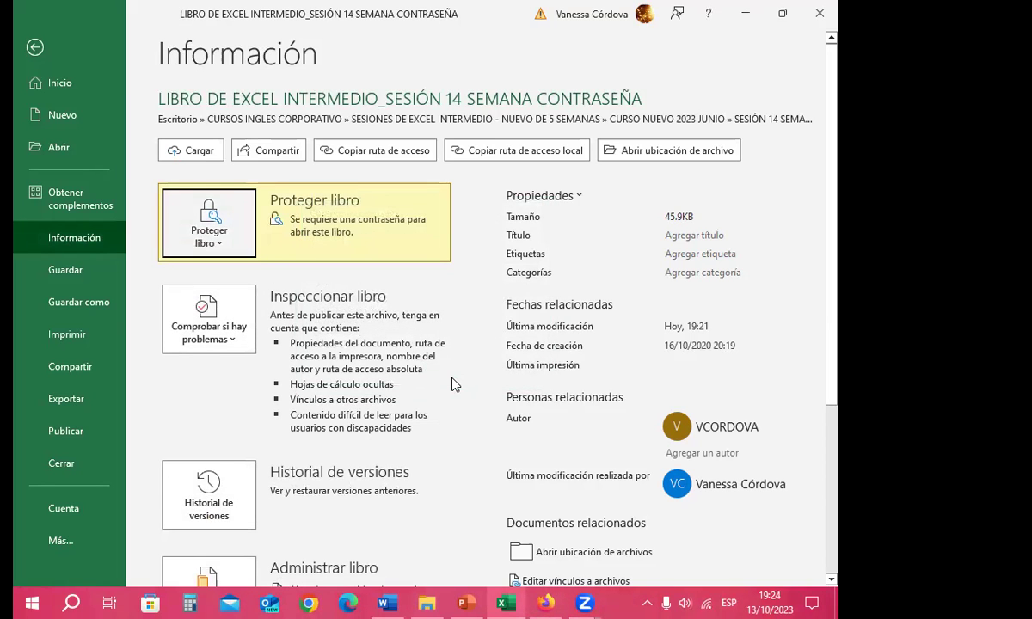
left_click(35, 47)
left_click(144, 14)
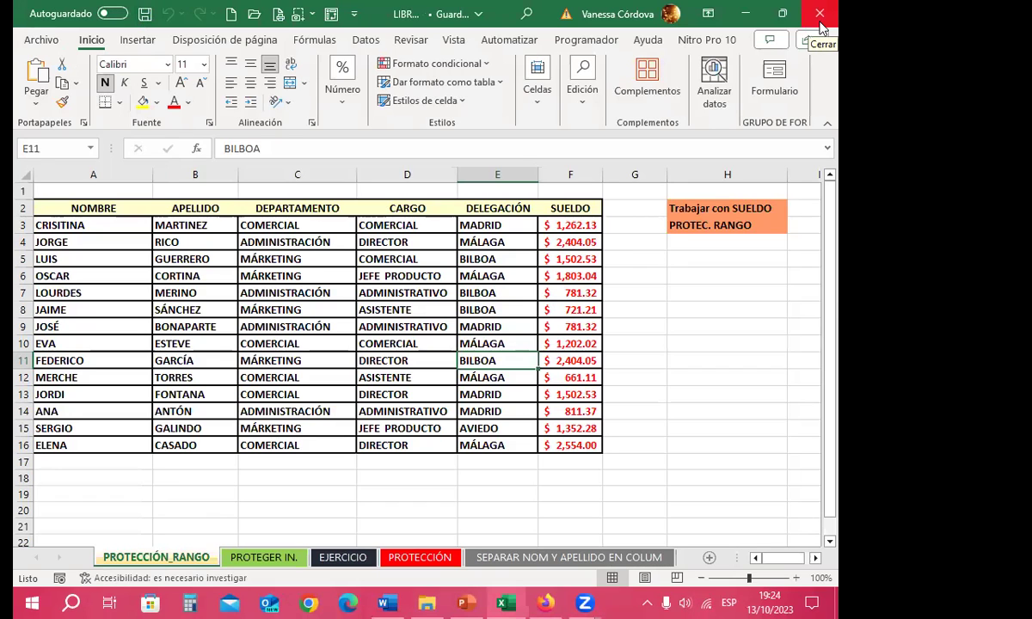
Step: Close Excel and reopen the encrypted workbook from its folder in File Explorer
left_click(820, 24)
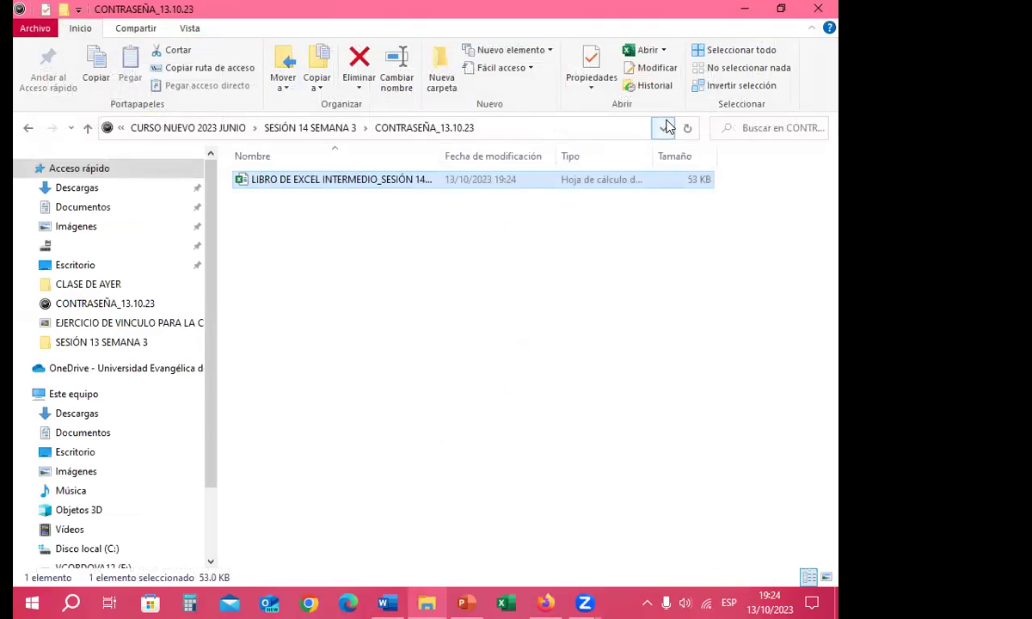
left_click(372, 190)
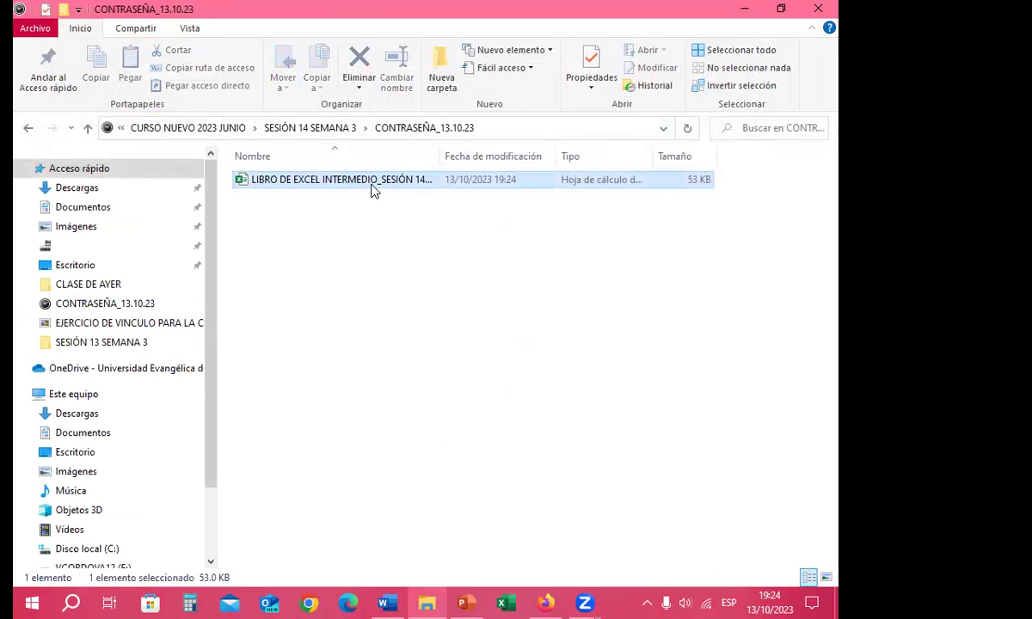
double_click(373, 180)
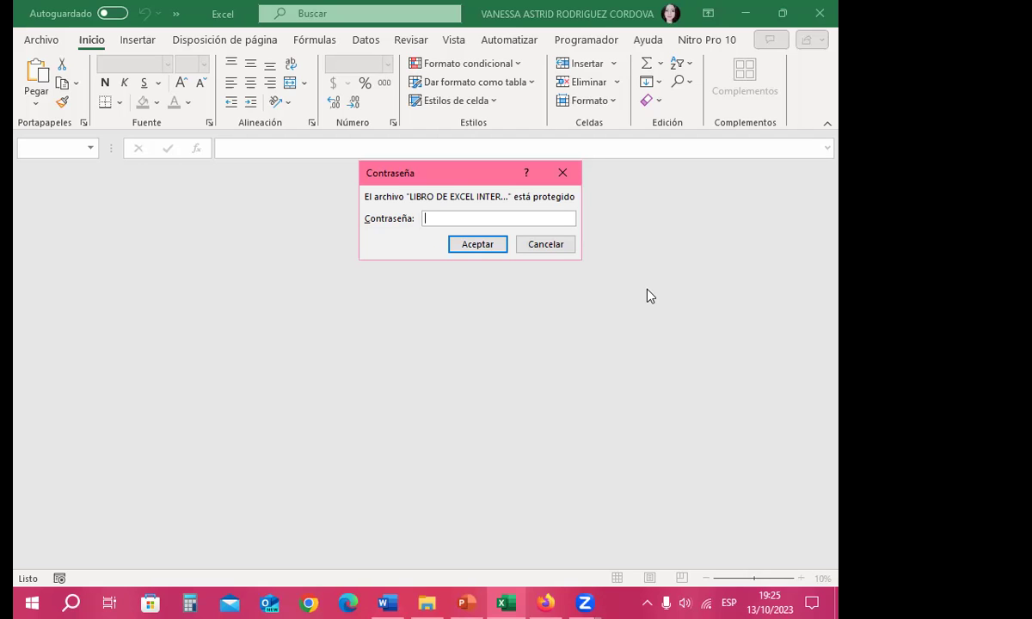
Step: Enter the workbook's password to open it, then switch to a different Office account
key("Return")
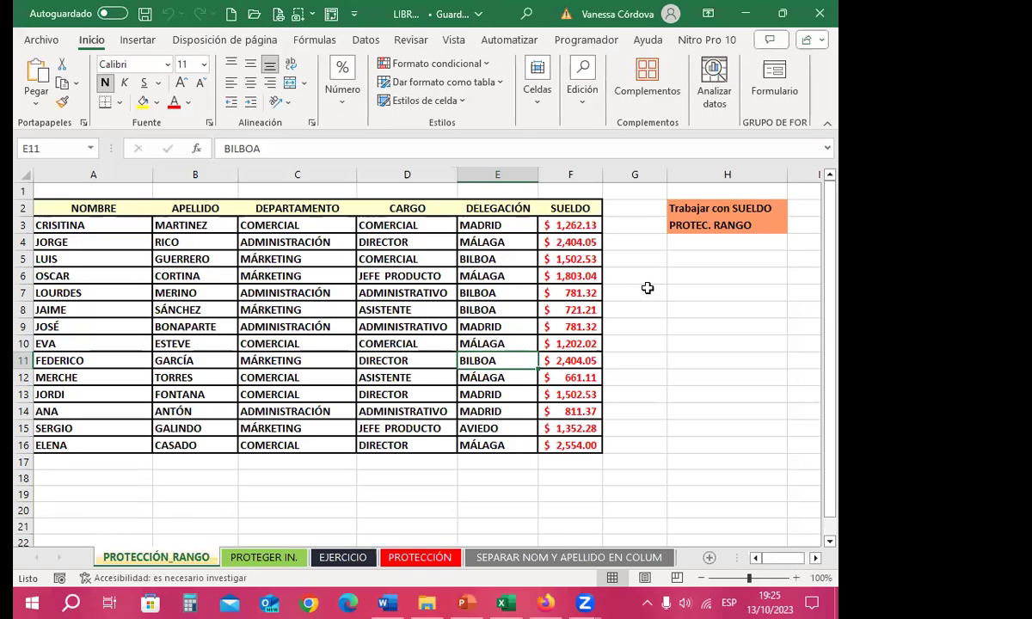
left_click(612, 16)
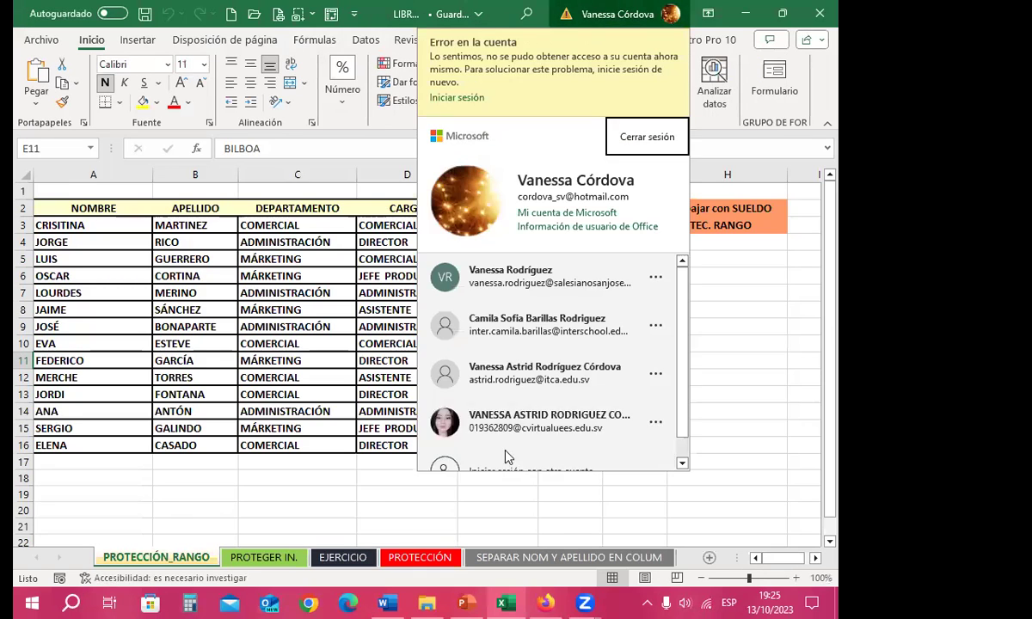
left_click(476, 417)
left_click(649, 290)
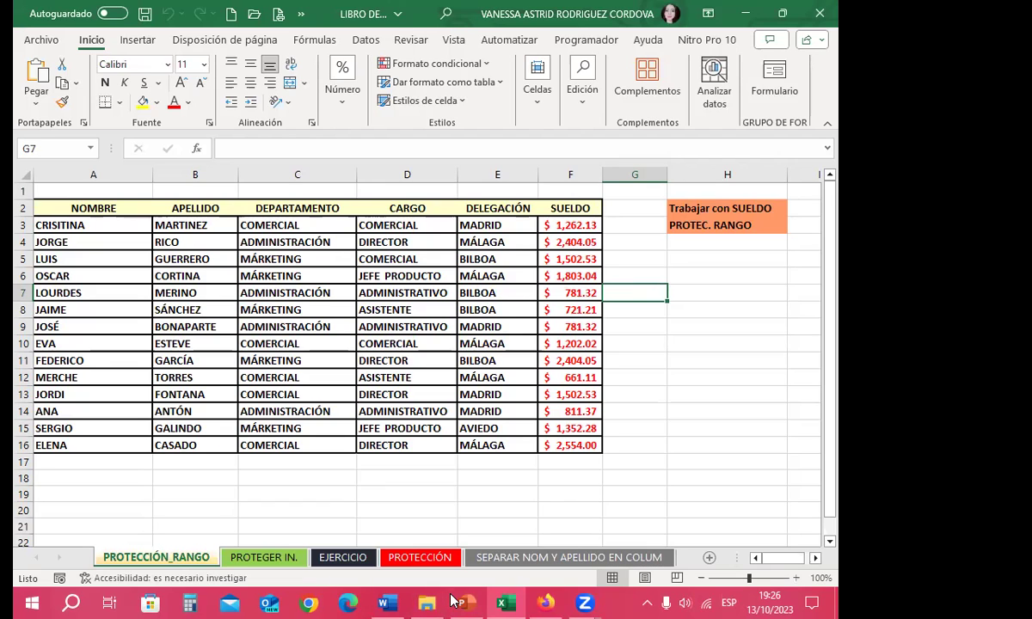
left_click(453, 599)
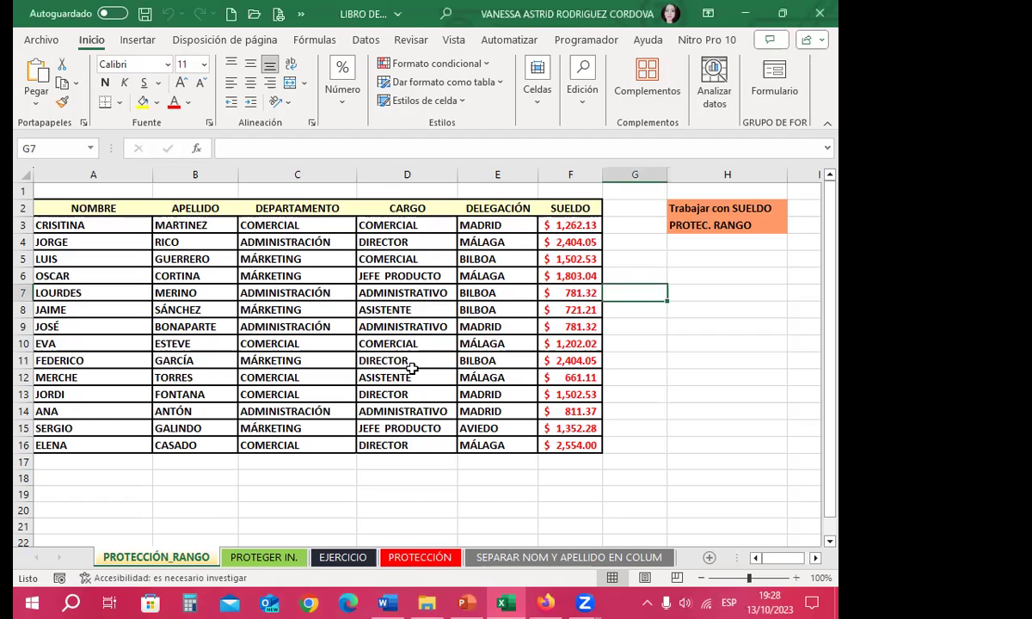
left_click(389, 425)
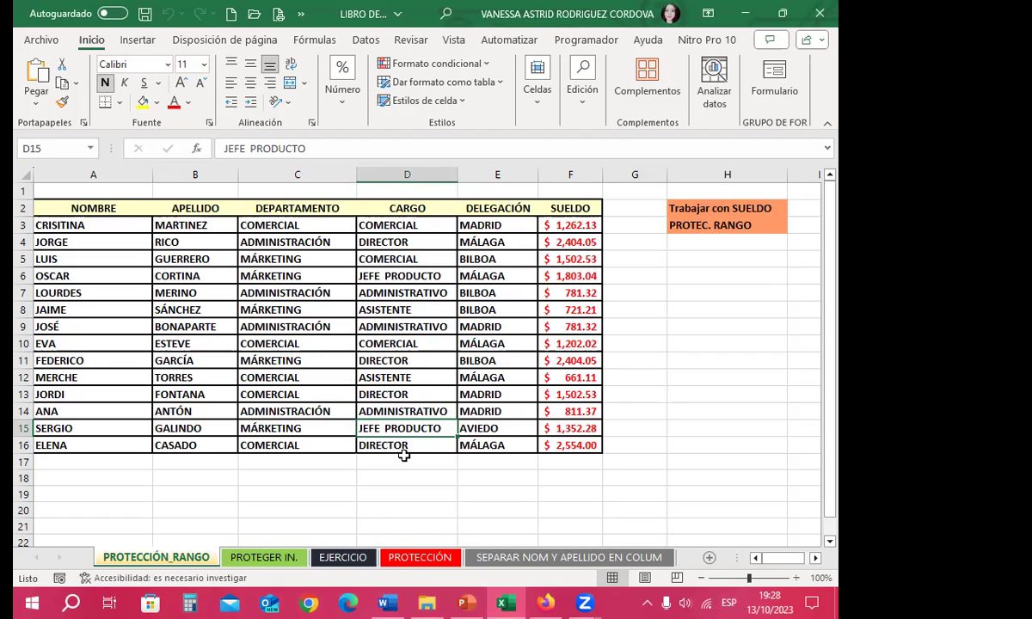
Step: Browse the sheet tabs, ending on SEPARAR NOM Y APELLIDO EN COLUM scrolled to row 1
left_click(342, 558)
left_click(404, 557)
left_click(261, 557)
left_click(134, 558)
left_click(258, 557)
left_click(342, 557)
left_click(420, 557)
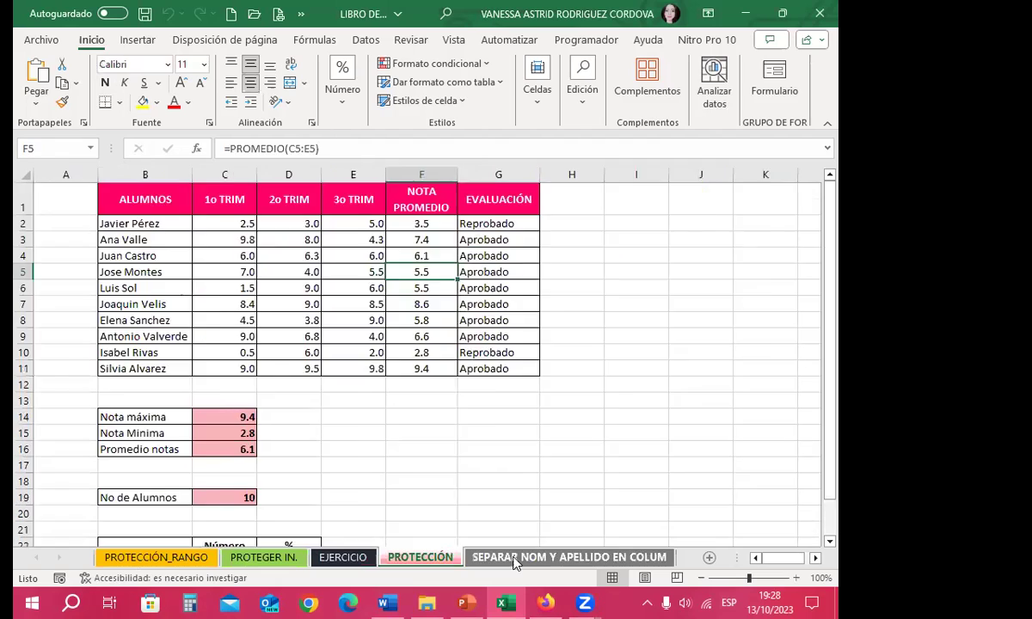
left_click(514, 558)
left_click(174, 559)
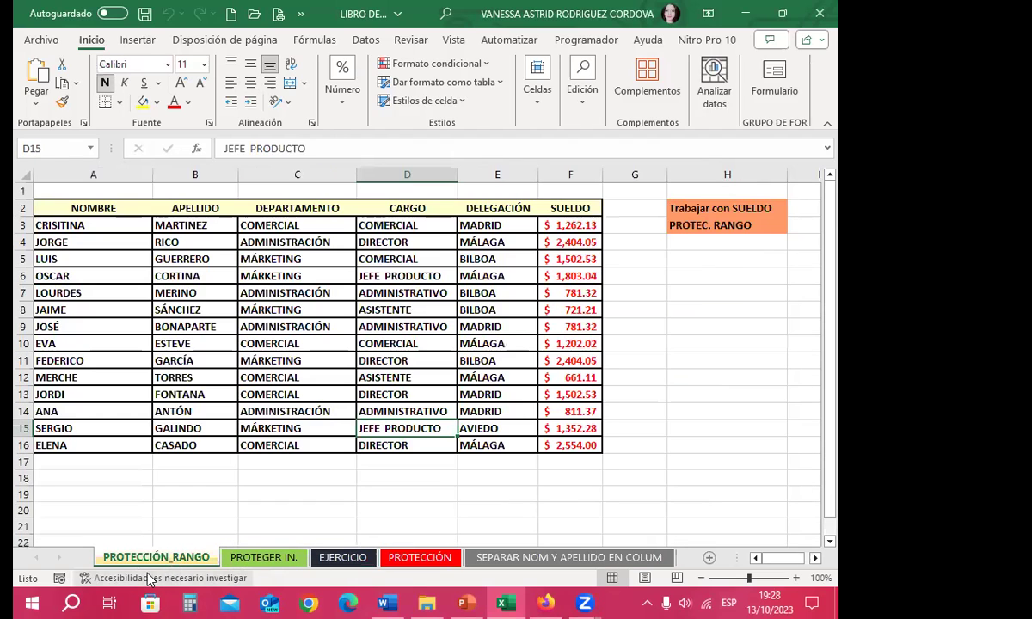
left_click(265, 559)
left_click(346, 559)
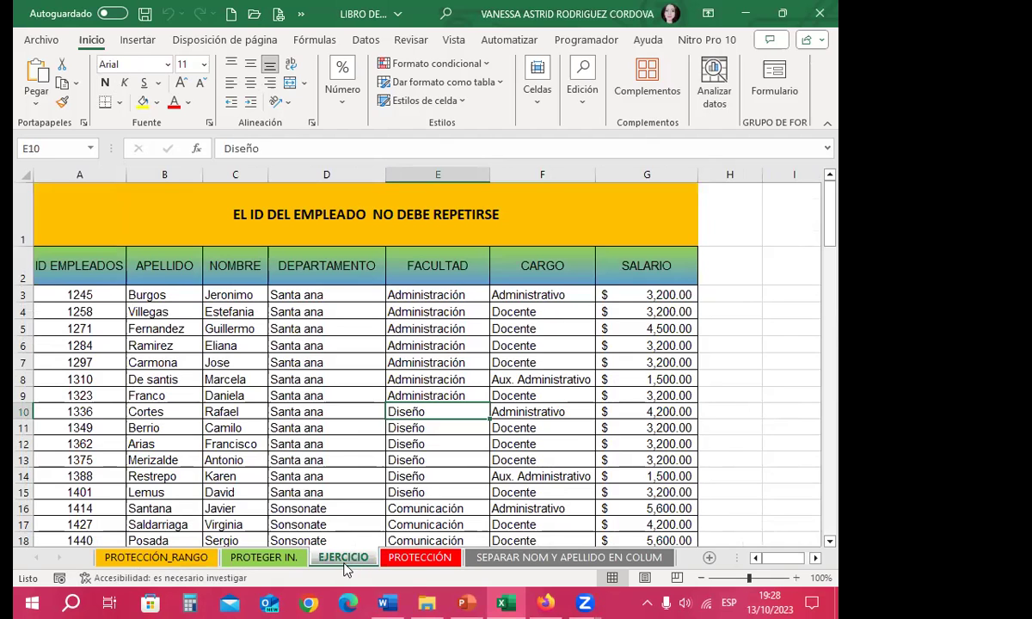
left_click(402, 559)
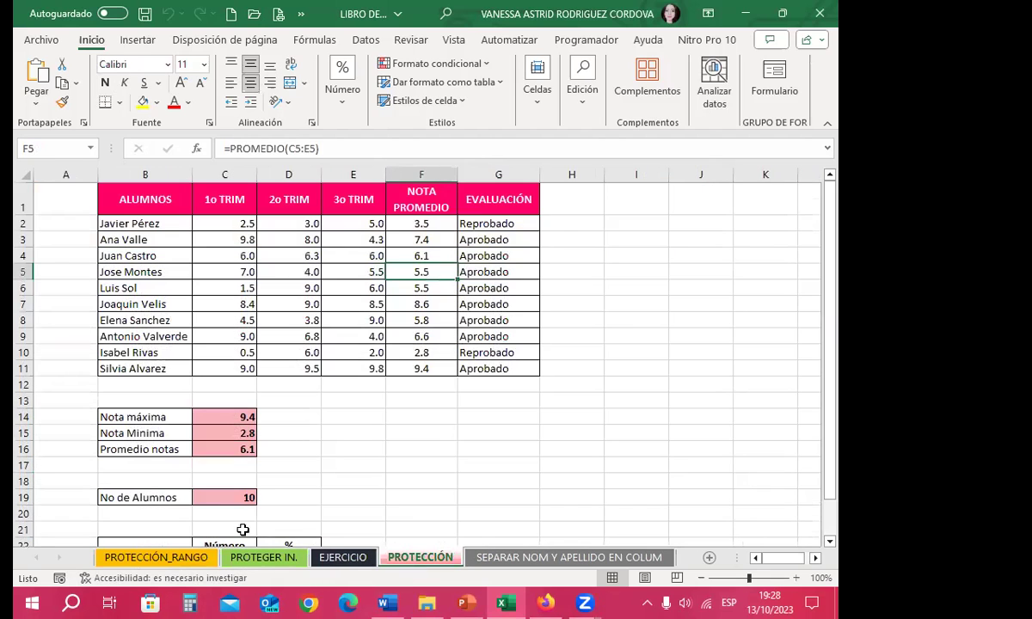
left_click(509, 560)
left_click(561, 523)
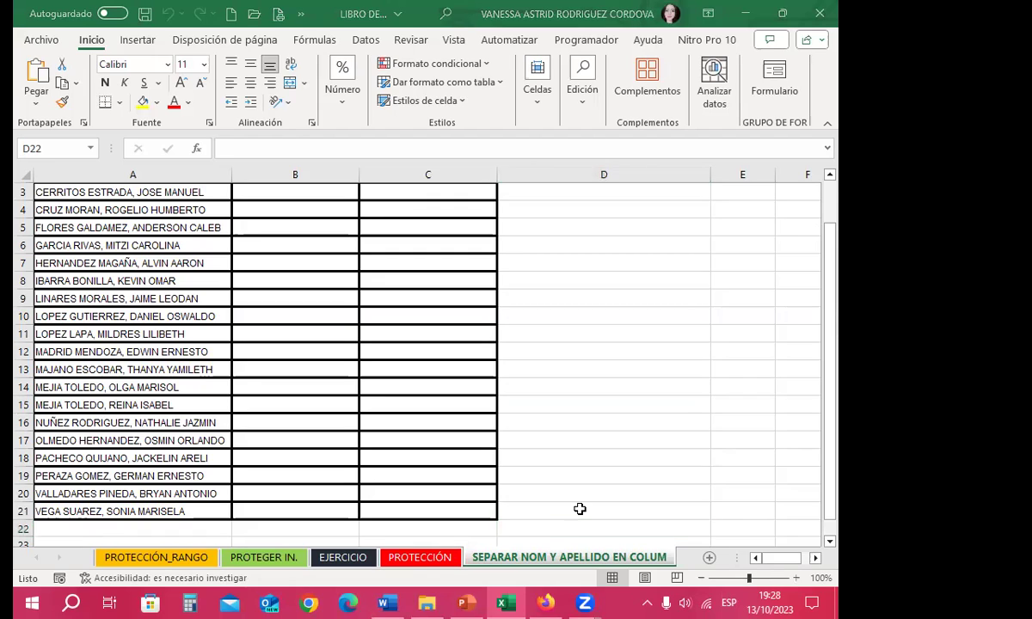
scroll(583, 538, "up", 1)
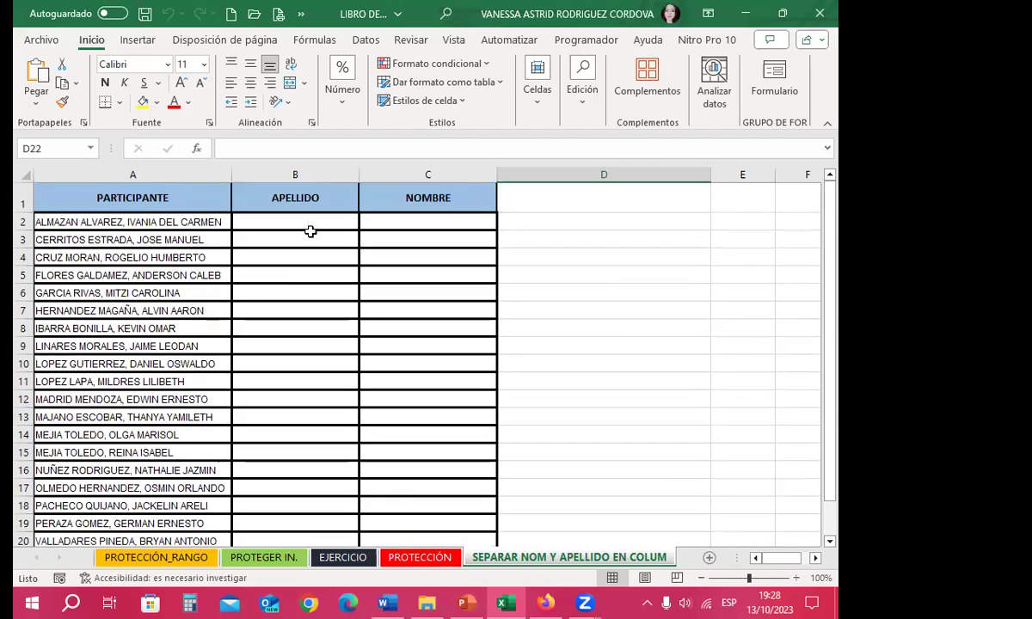
Step: Review the workbook protection options under Archivo > Información without changing anything
left_click(40, 39)
left_click(59, 244)
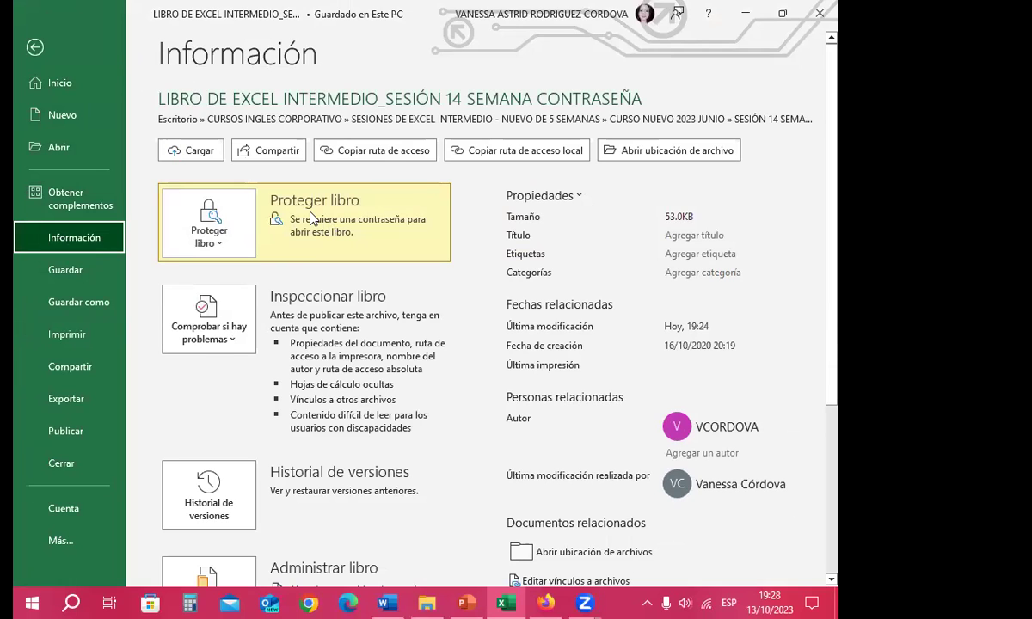
left_click(192, 230)
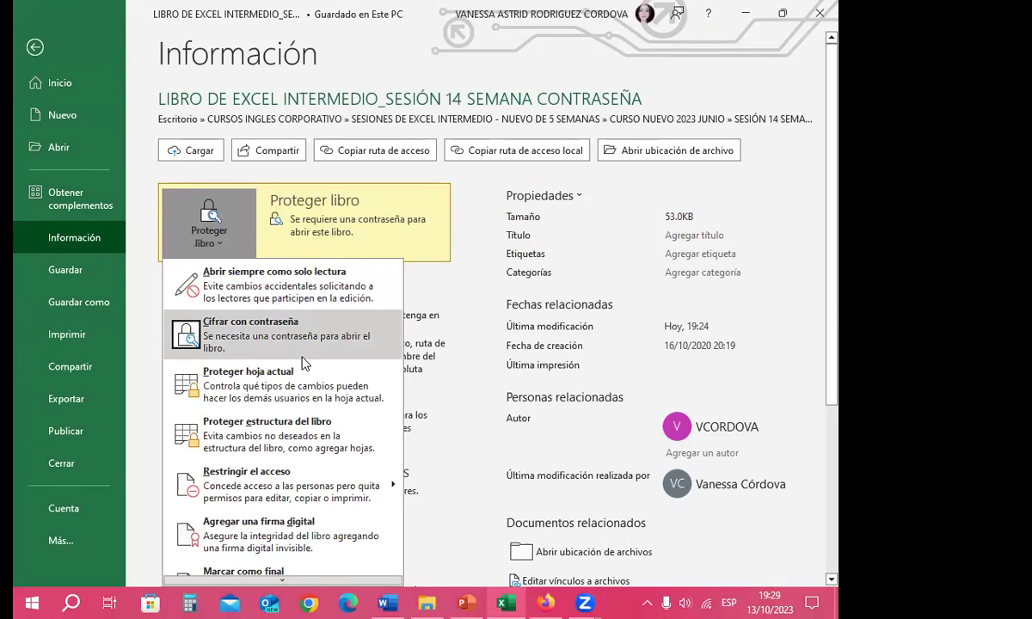
left_click(443, 296)
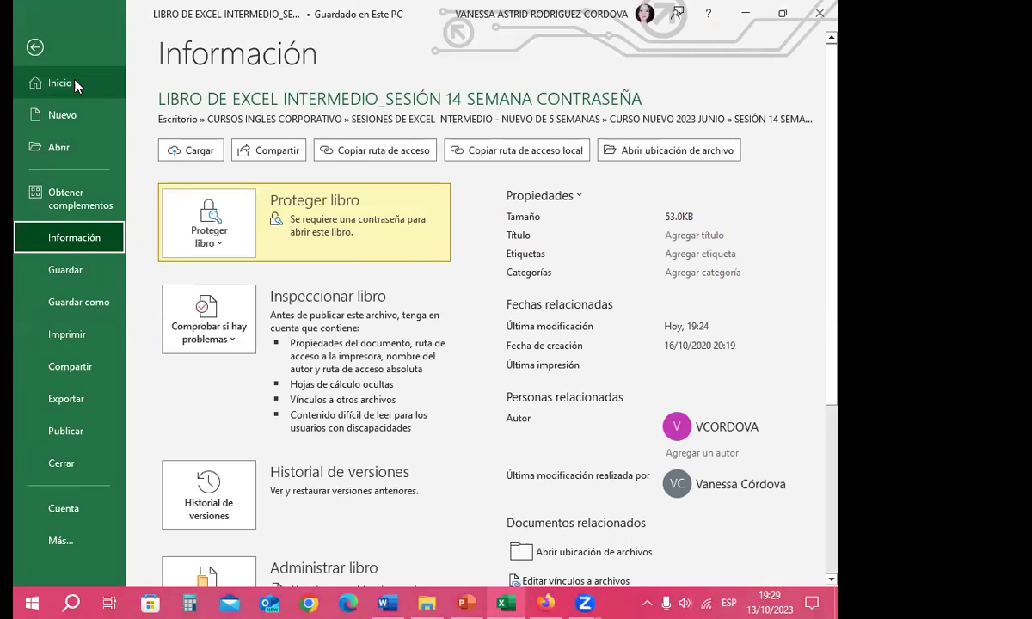
left_click(66, 83)
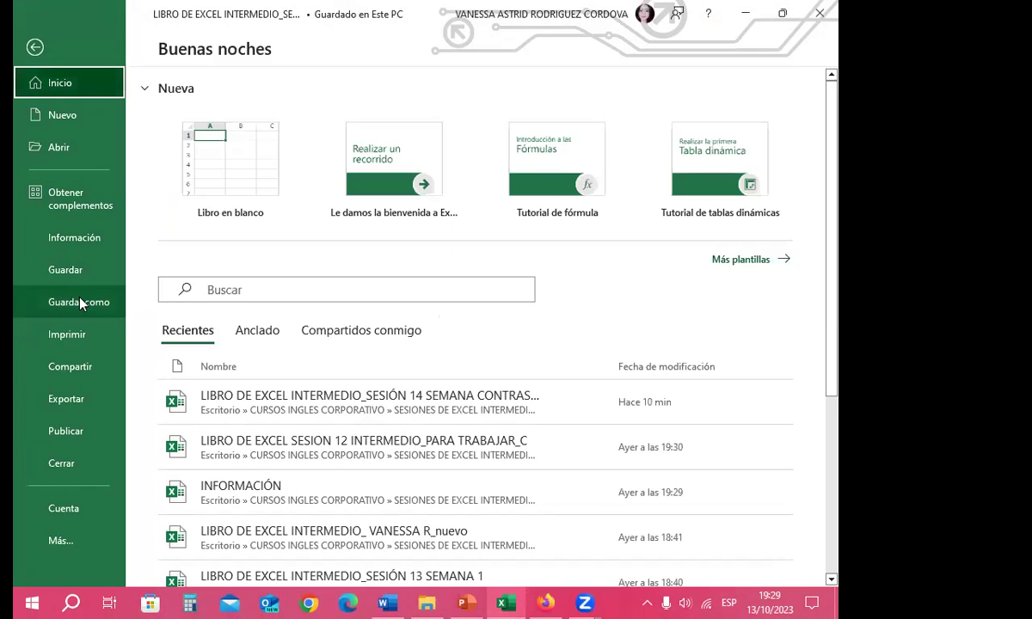
Step: Open the Guardar como dialog on the current folder, keeping the existing file name
left_click(80, 302)
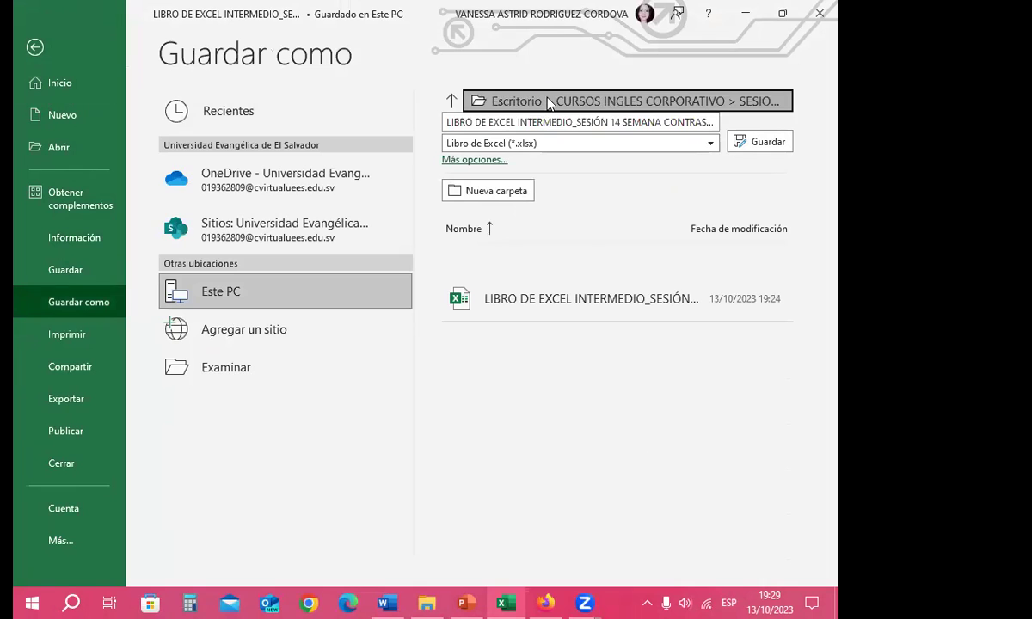
left_click(549, 103)
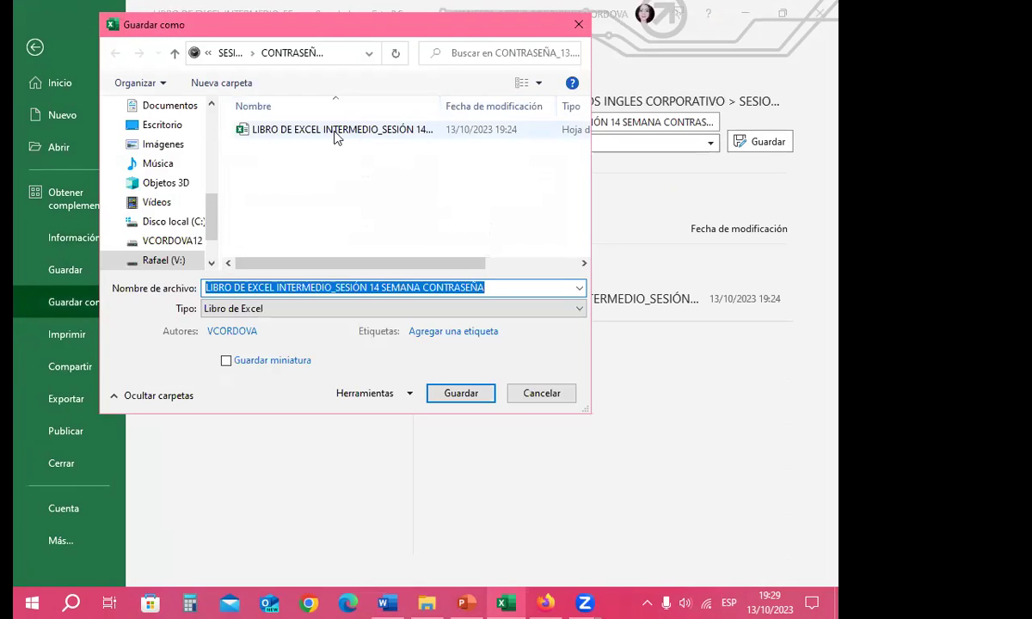
left_click_drag(439, 106, 564, 106)
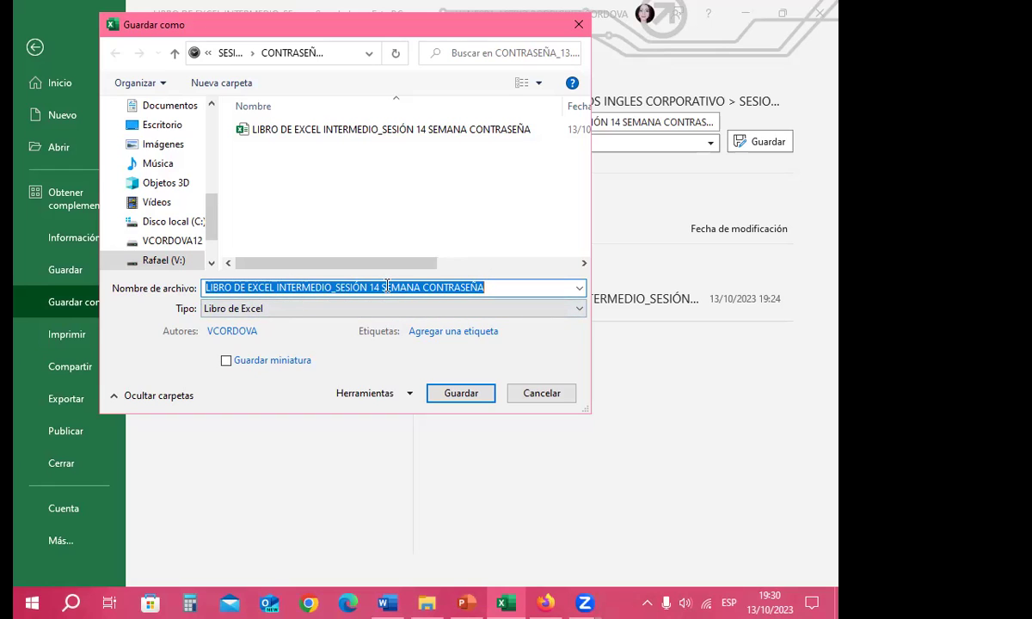
left_click(490, 287)
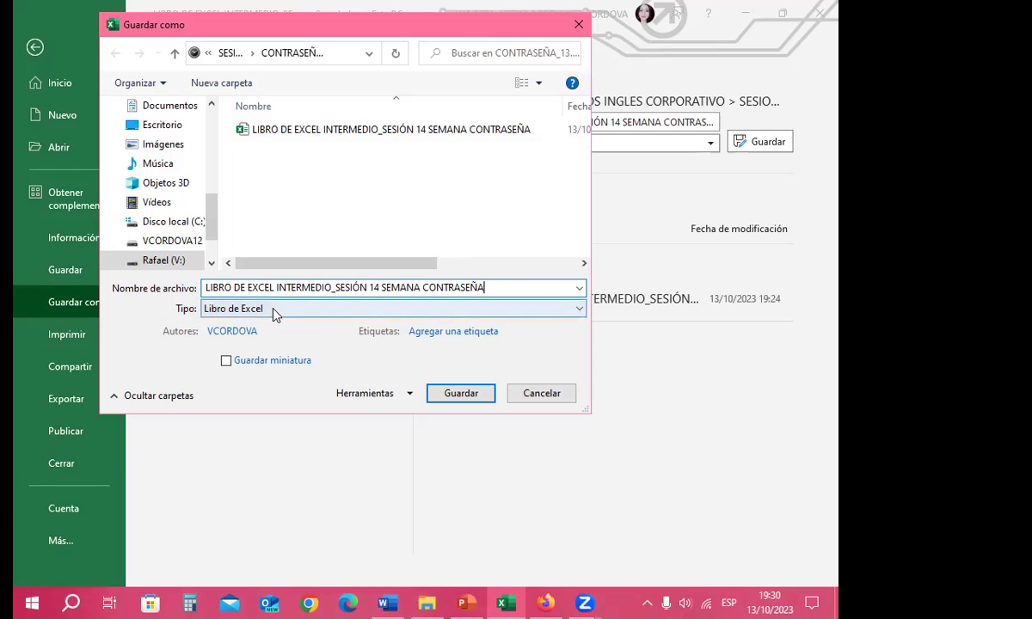
Step: Choose Plantilla de Excel as the save type, which jumps to the custom templates folder
left_click(262, 309)
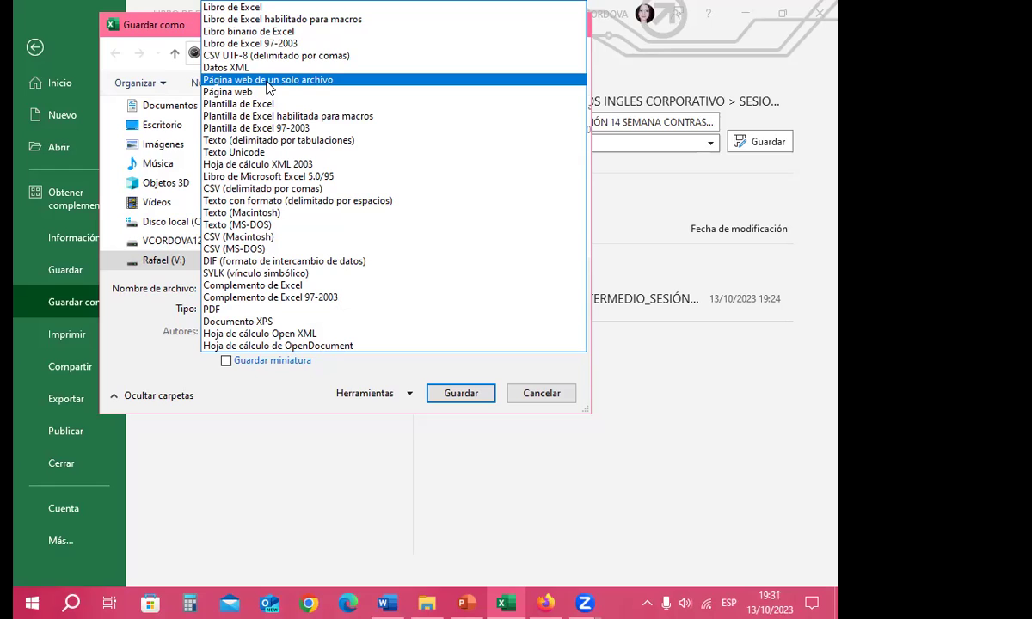
left_click(229, 104)
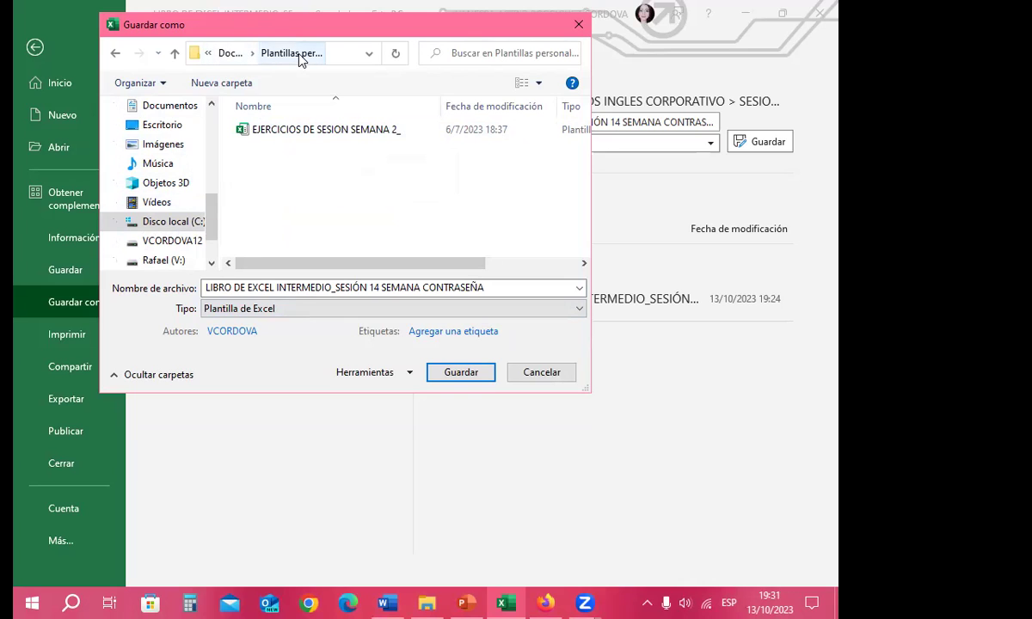
Step: Browse from the VCORDOVA12 drive to Escritorio and into CURSOS INGLES CORPORATIVO
left_click(166, 242)
left_click(166, 241)
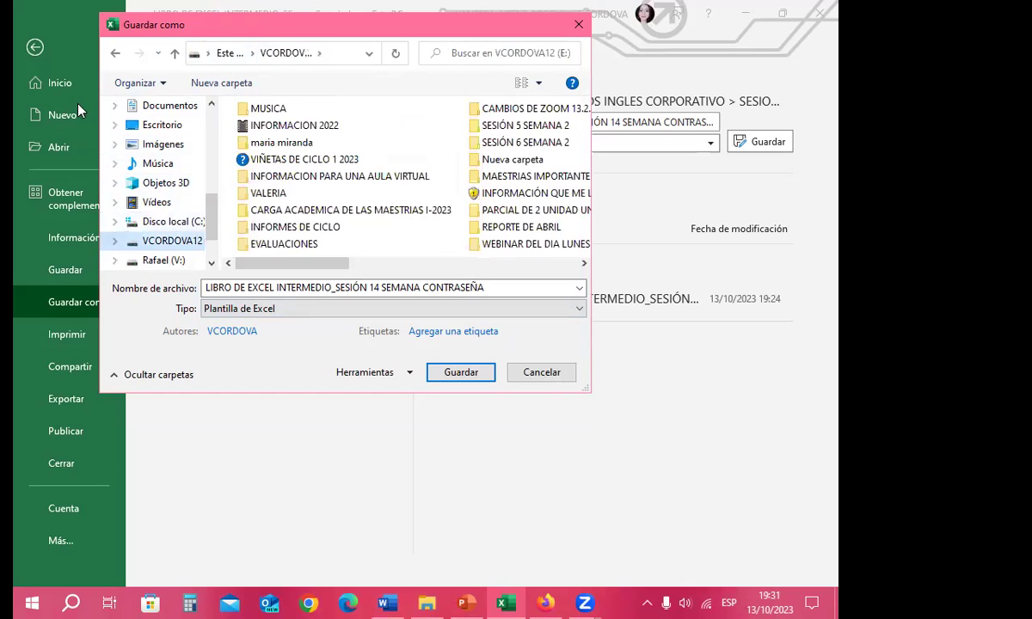
scroll(316, 191, "down", 3)
scroll(317, 191, "up", 5)
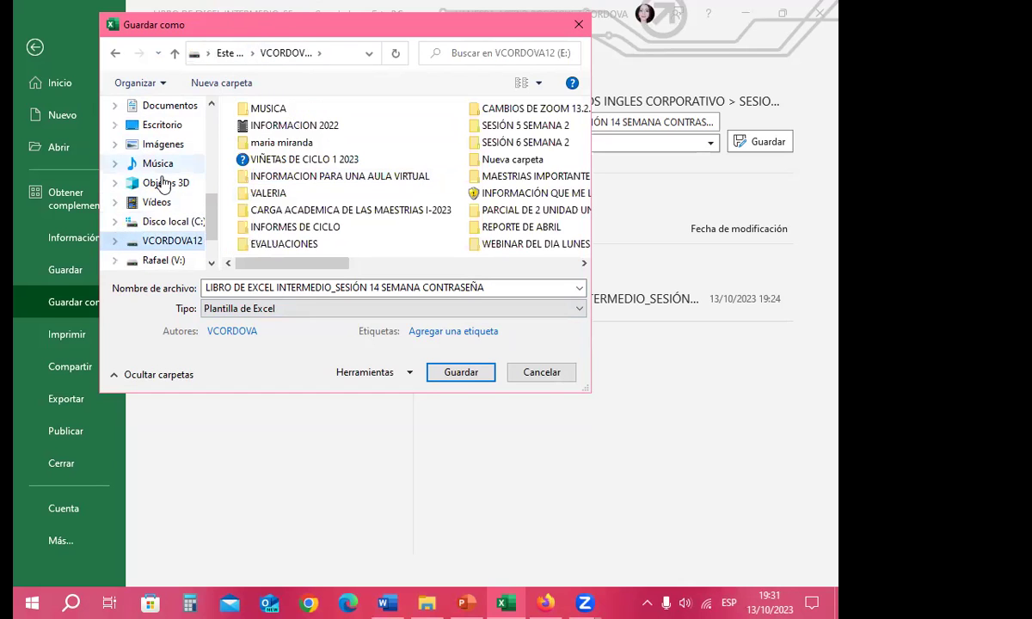
scroll(142, 164, "up", 3)
scroll(172, 138, "up", 2)
scroll(175, 215, "up", 1)
scroll(172, 172, "up", 1)
left_click(164, 164)
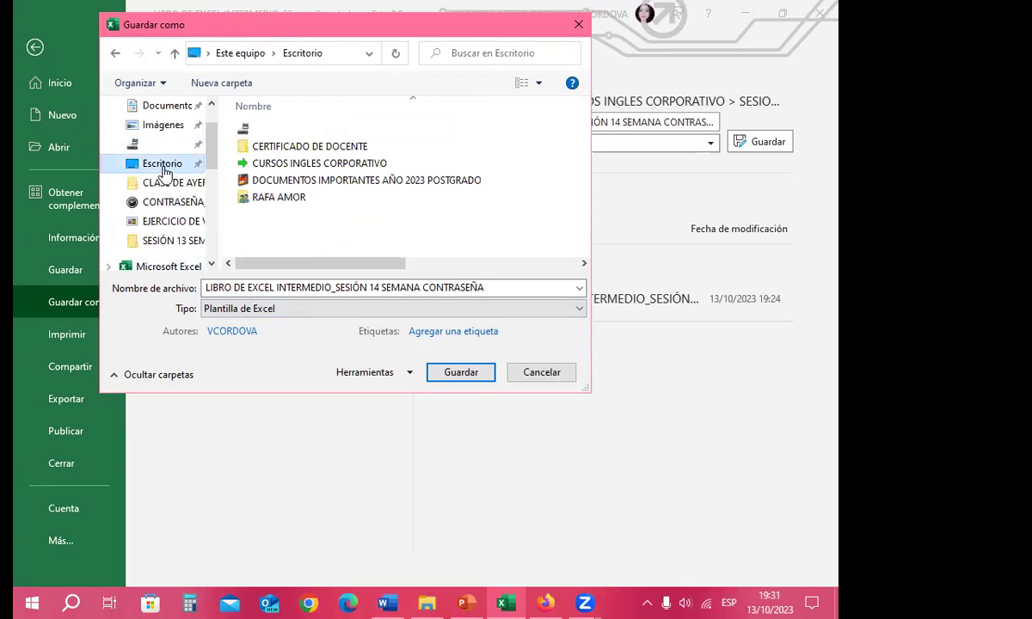
double_click(293, 161)
Step: Go through SESIONES DE EXCEL INTERMEDIO, CURSO NUEVO 2023 JUNIO, SESIÓN 14 into CONTRASEÑA_13.10.23 and save
scroll(301, 185, "down", 1)
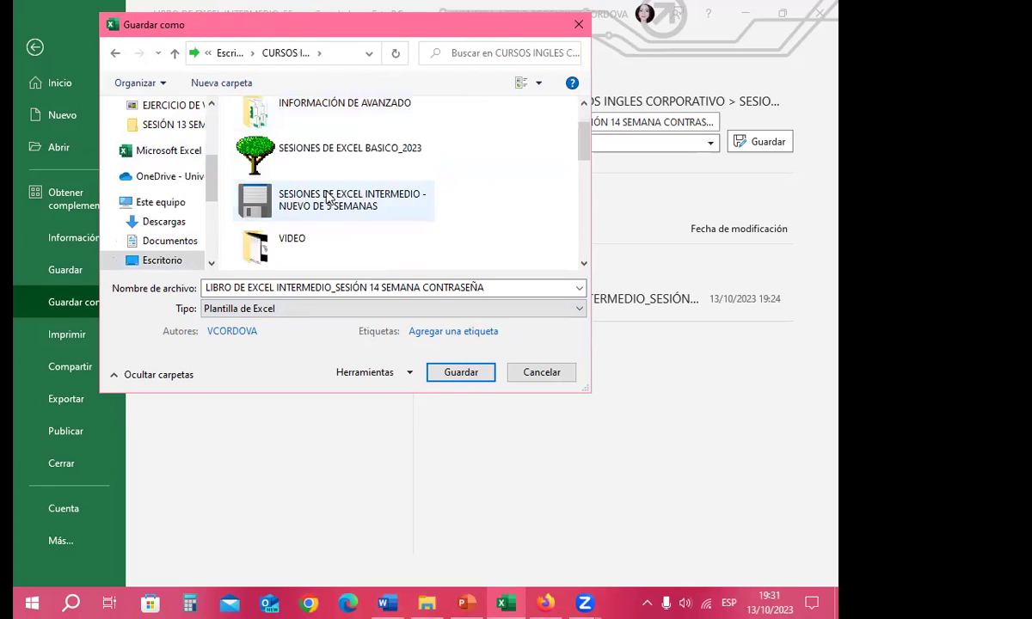
left_click(315, 202)
double_click(314, 198)
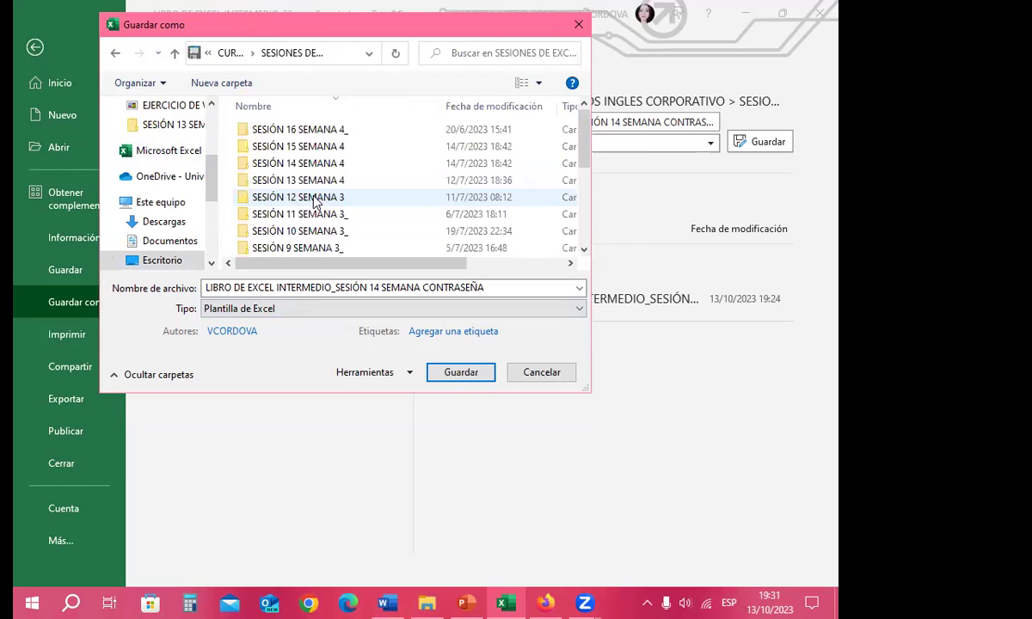
scroll(295, 228, "down", 3)
scroll(295, 232, "down", 2)
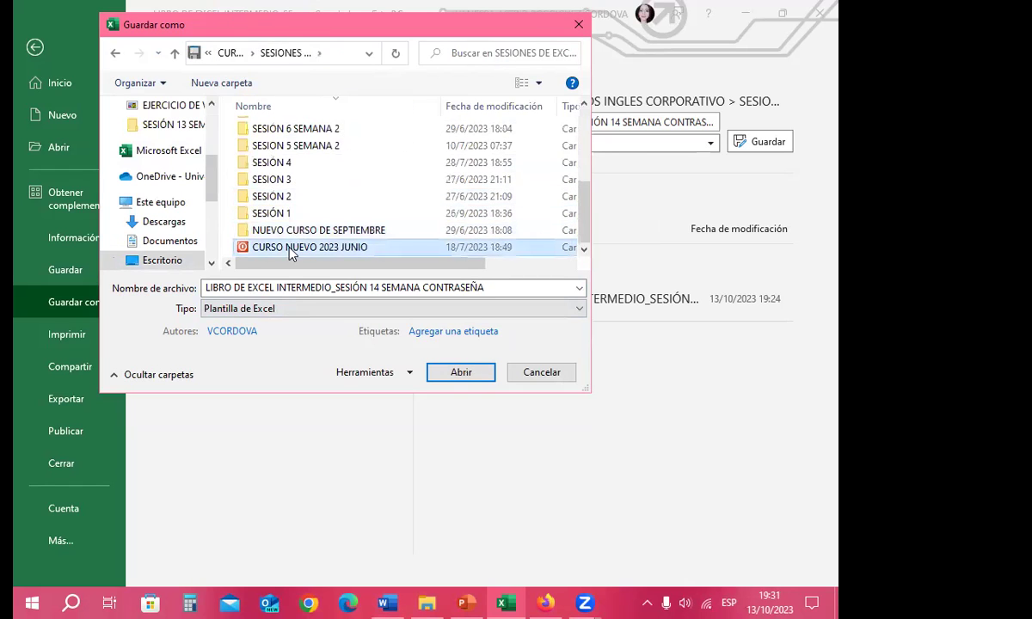
double_click(288, 247)
scroll(290, 229, "down", 4)
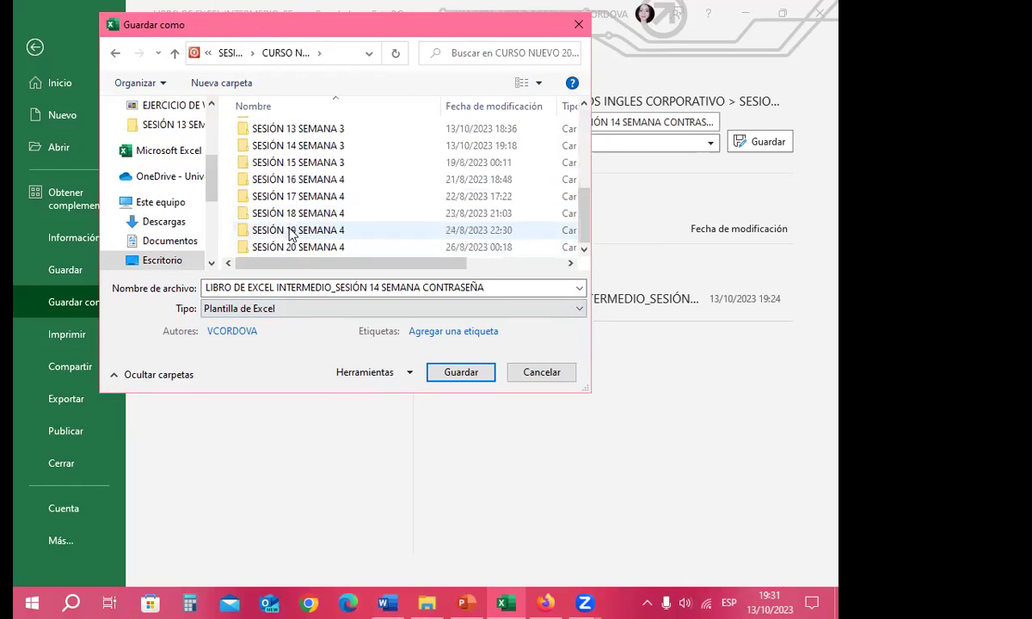
double_click(318, 143)
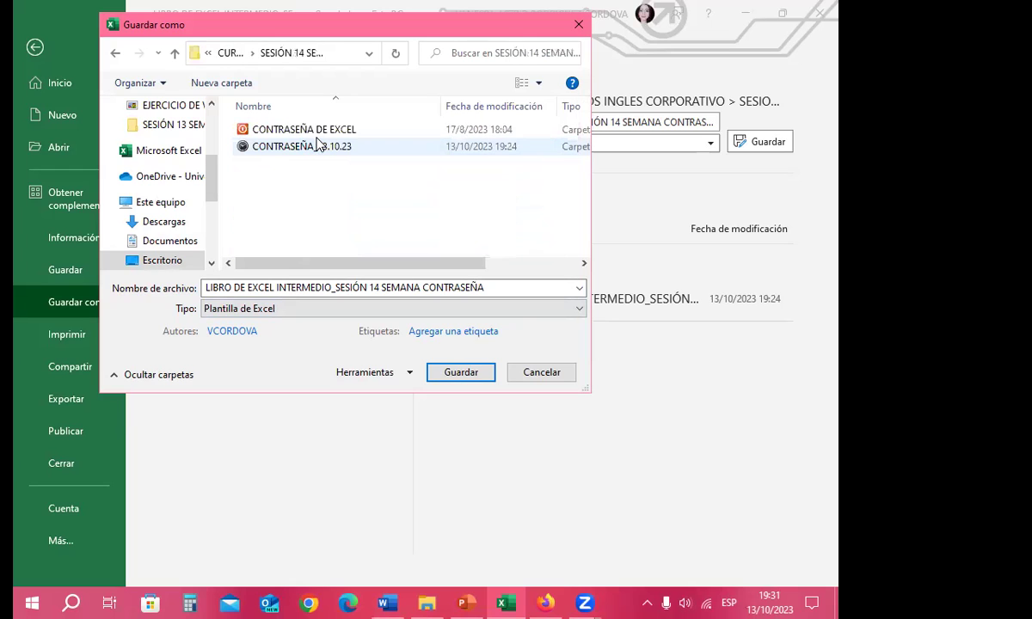
double_click(285, 148)
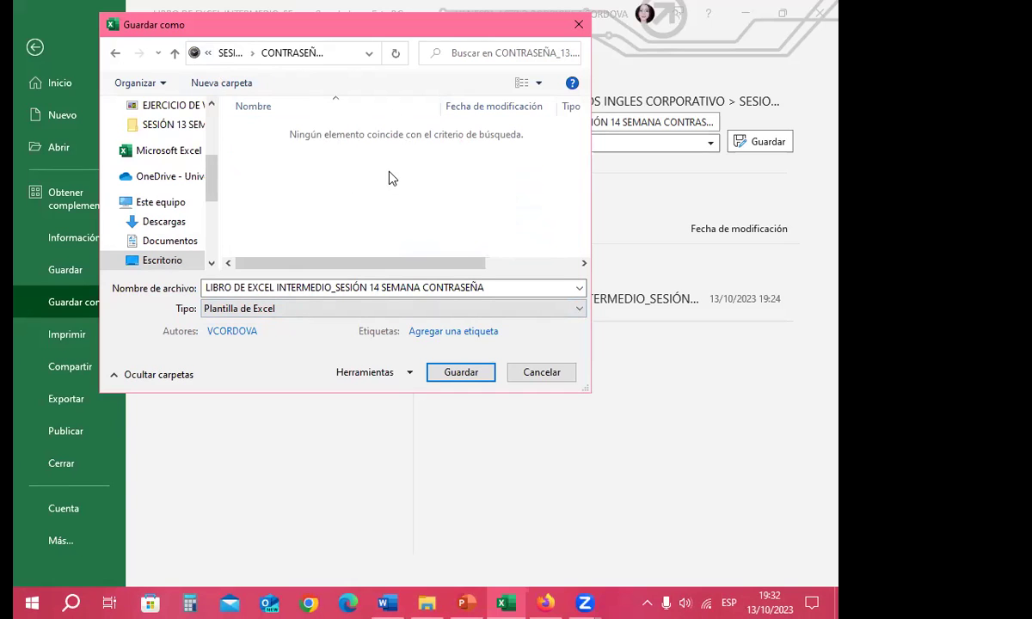
left_click(462, 373)
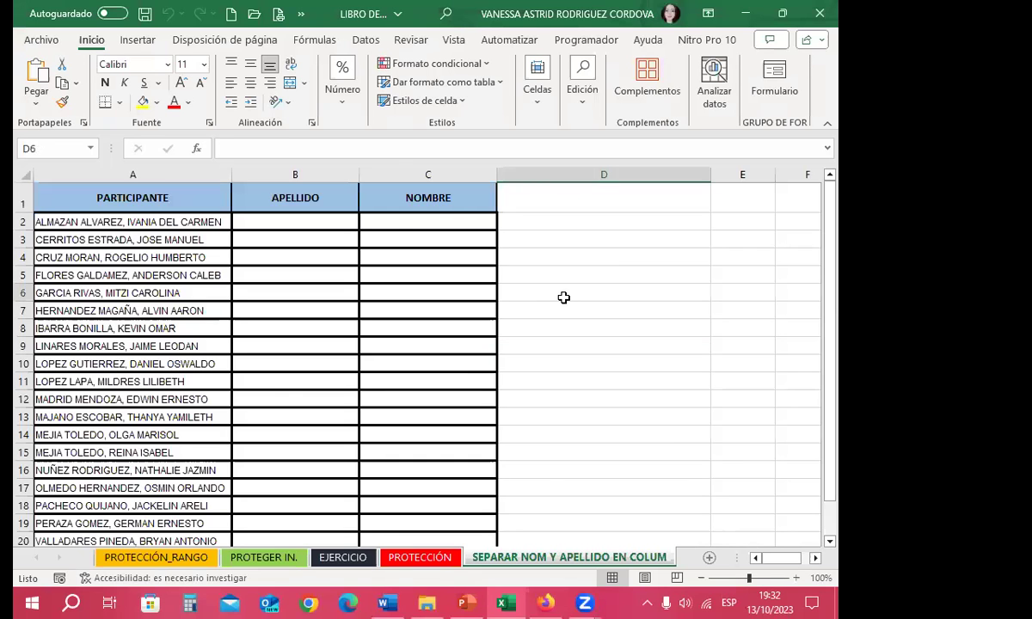
Step: Close Excel and show the CONTRASEÑA_13.10.23 folder's workbook and template as large icons
left_click(565, 293)
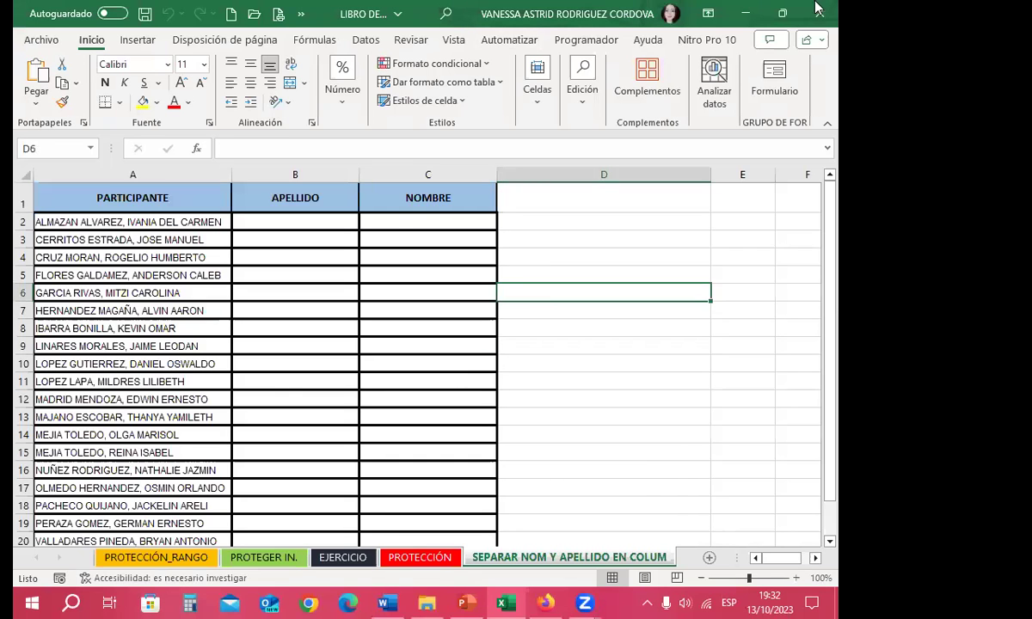
left_click(817, 13)
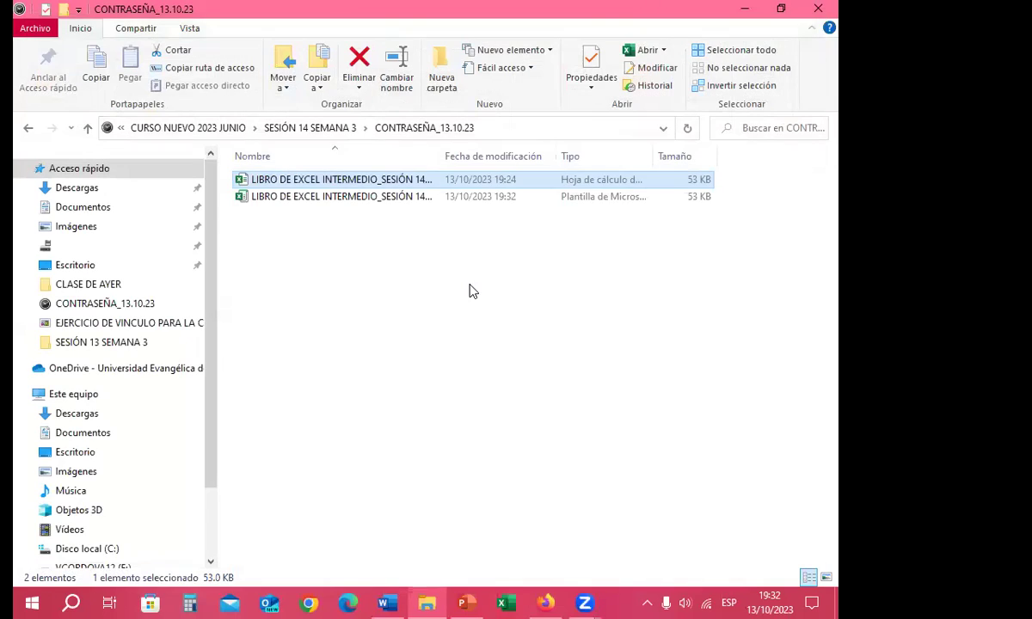
left_click_drag(438, 152, 591, 155)
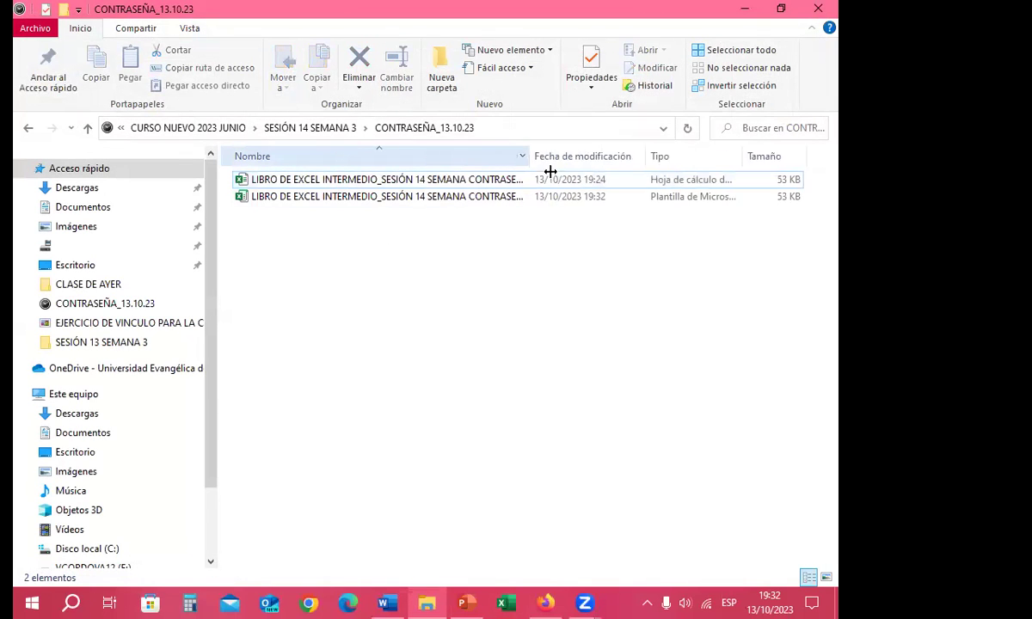
left_click(188, 29)
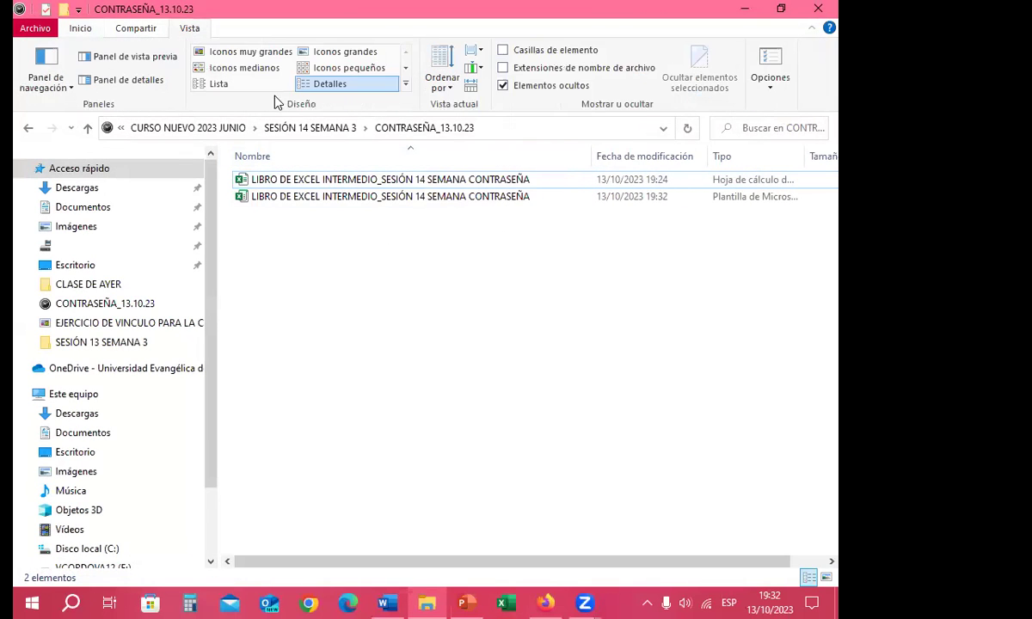
left_click(337, 51)
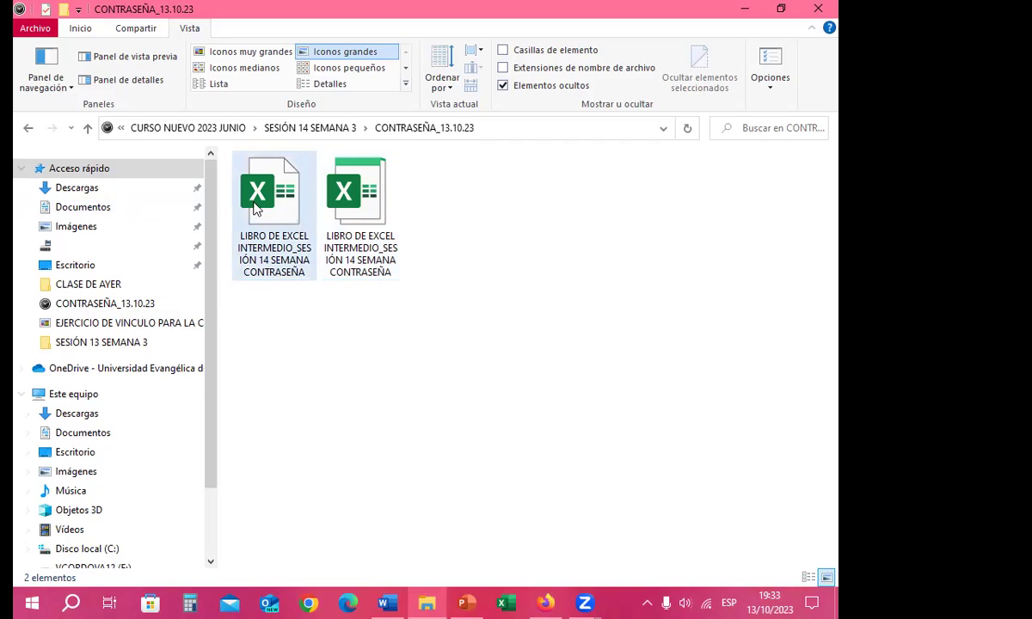
mouse_move(271, 215)
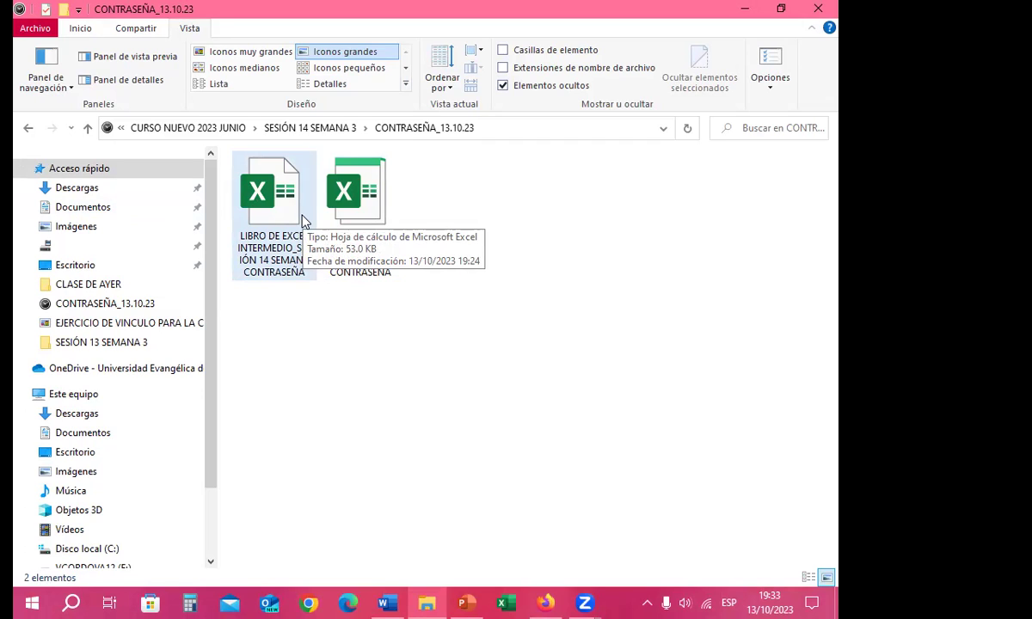
Step: Reopen the original protected workbook from the folder by entering its password
double_click(267, 202)
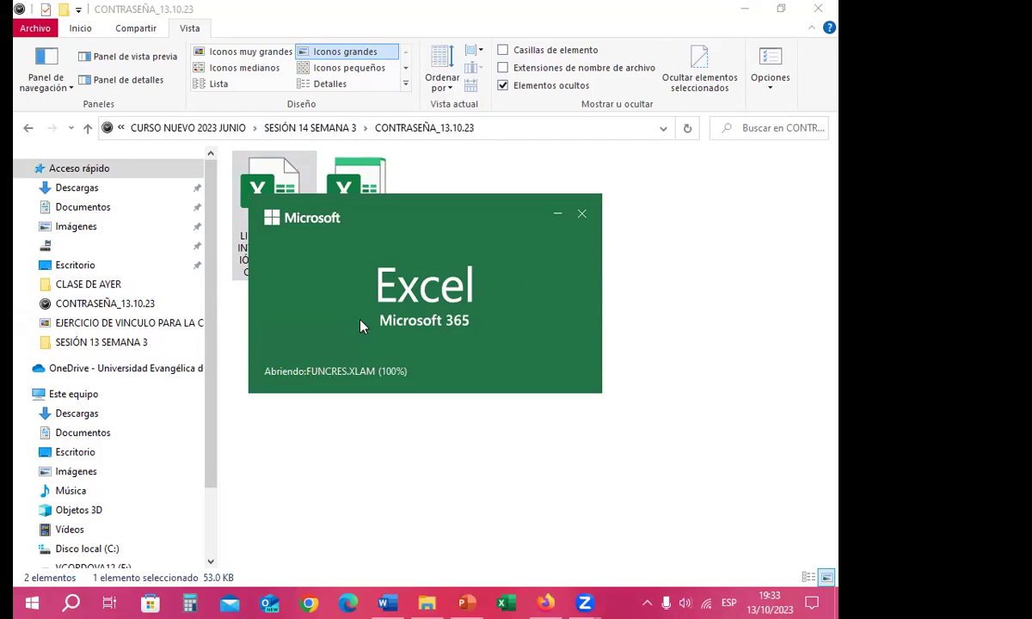
key("Return")
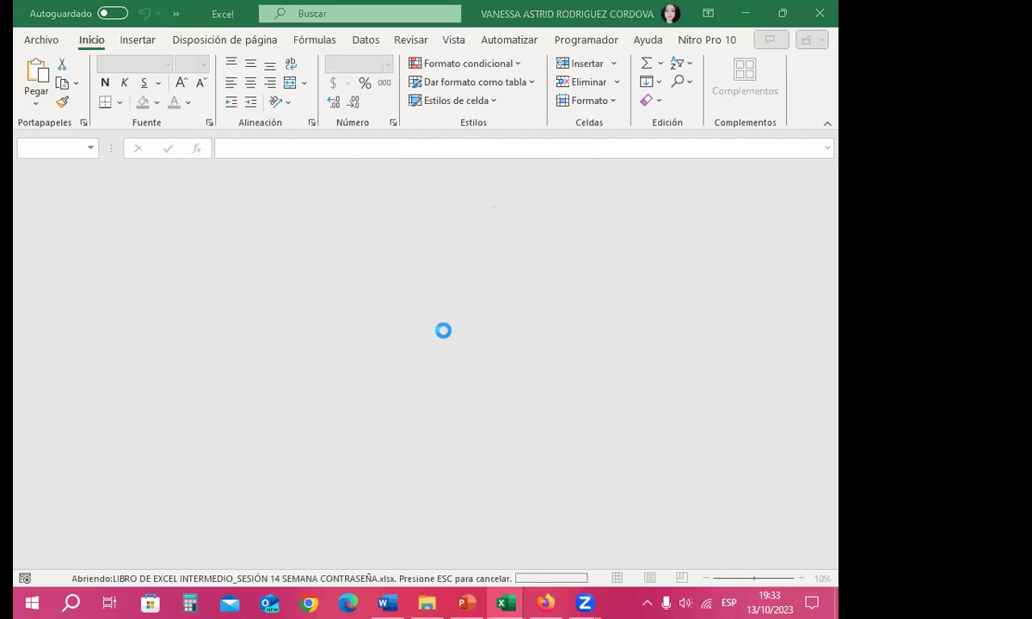
scroll(238, 409, "down", 4)
scroll(202, 290, "down", 1)
Step: Fill B19:D26 yellow with all borders, save, and close Excel
mouse_move(195, 252)
left_mouse_down()
mouse_move(371, 318)
mouse_move(407, 365)
left_mouse_up()
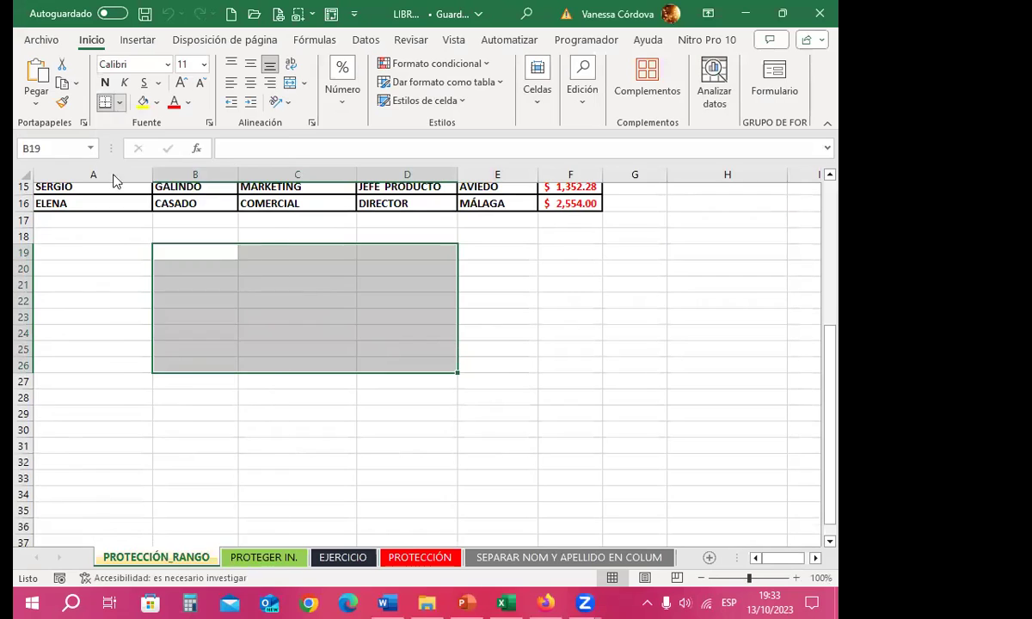
left_click(119, 103)
left_click(108, 239)
left_click(142, 101)
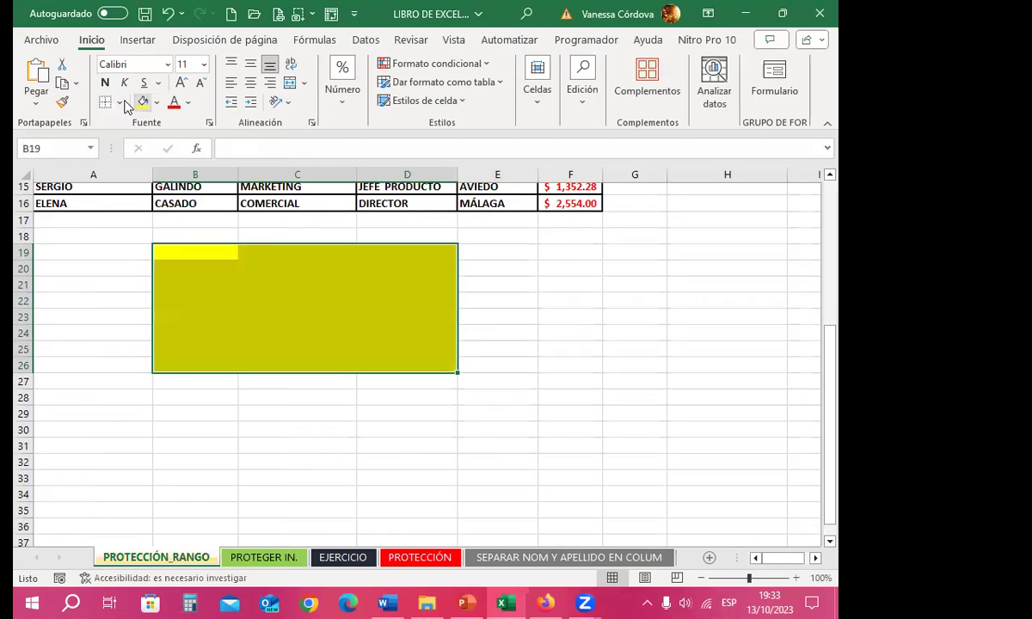
left_click(120, 103)
left_click(111, 268)
left_click(195, 300)
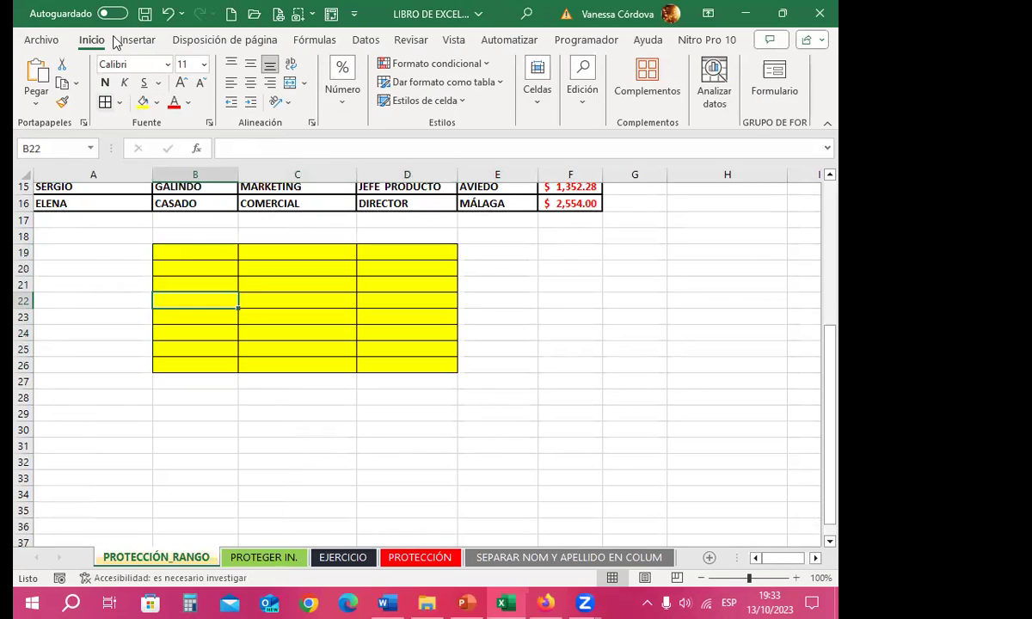
left_click(144, 14)
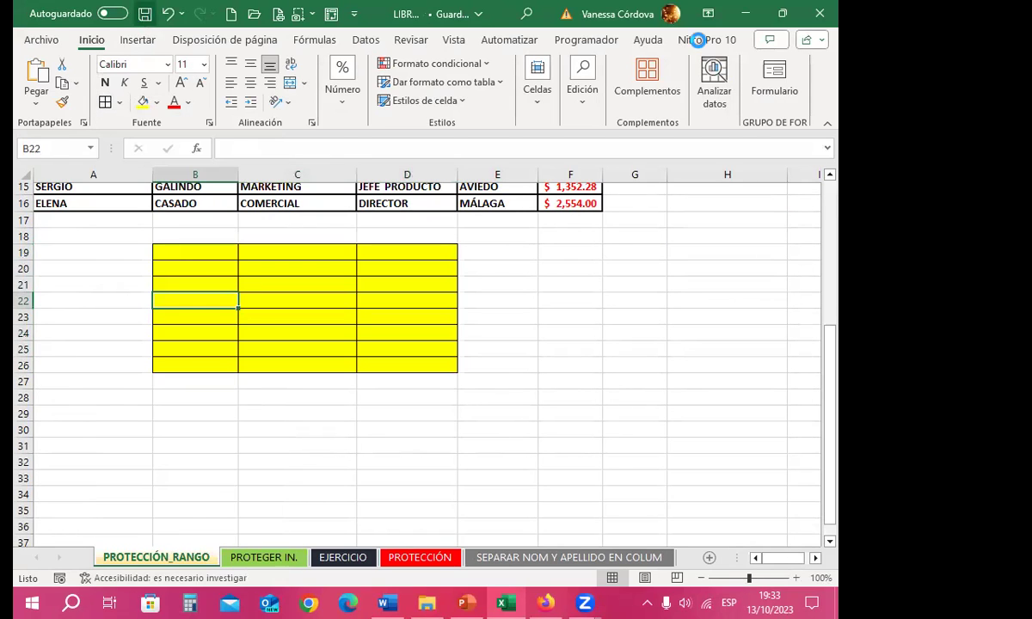
left_click(819, 13)
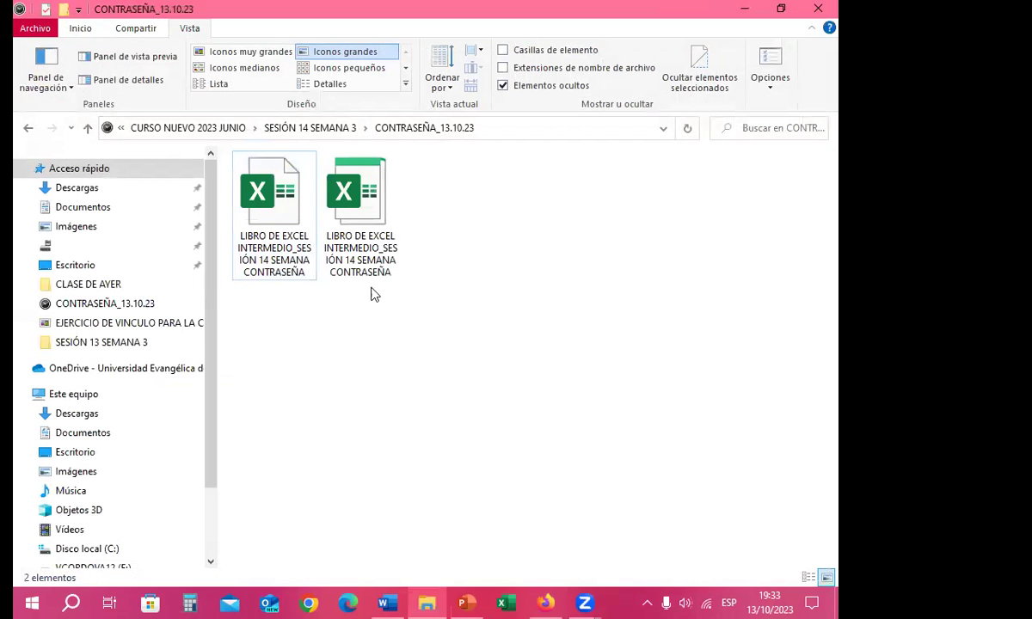
left_click(353, 194)
right_click(361, 196)
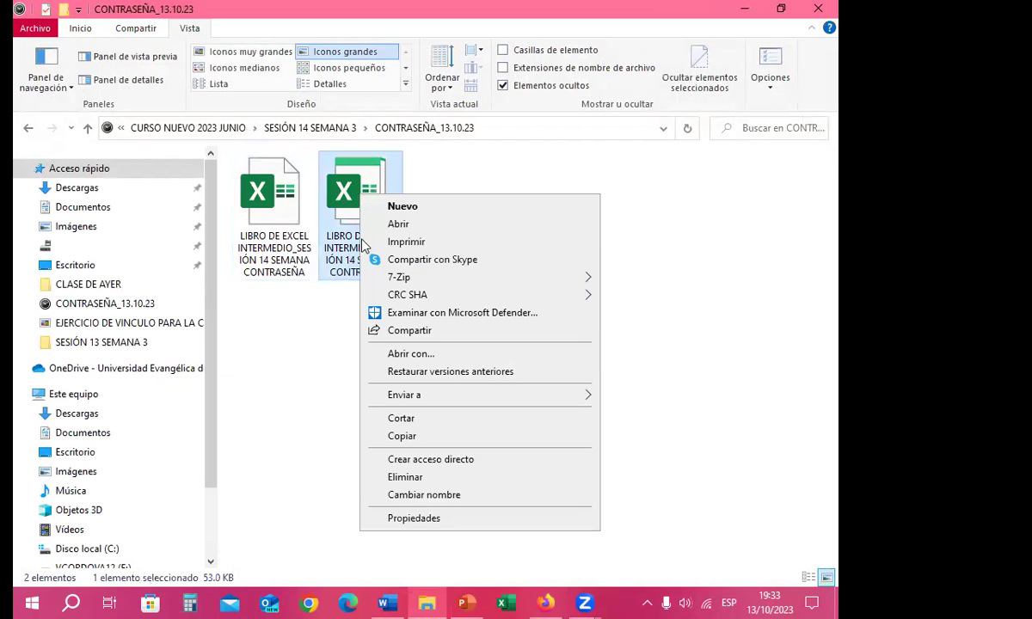
left_click(412, 519)
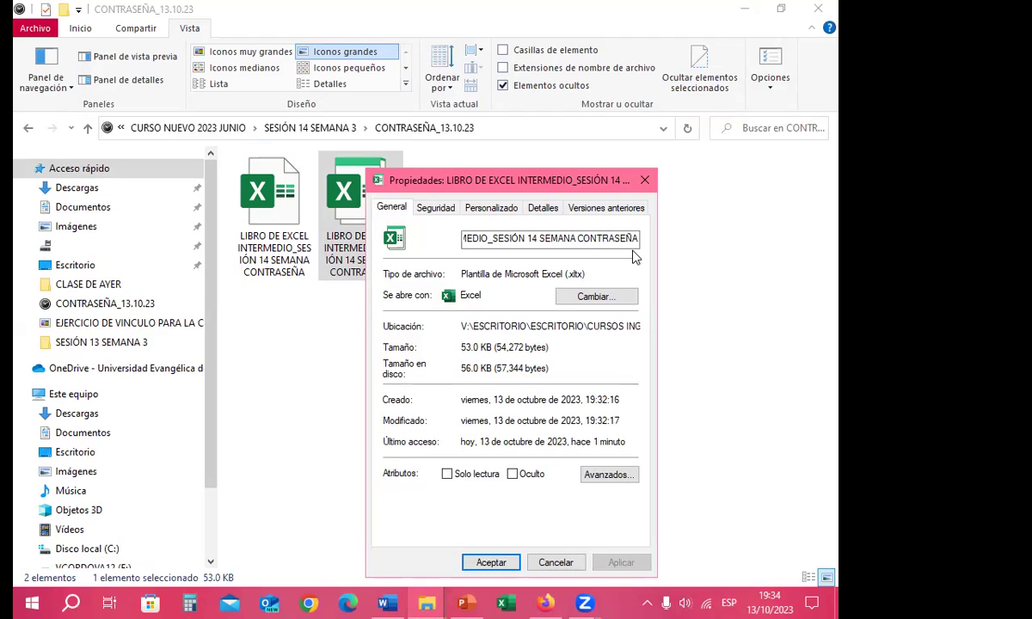
left_click(644, 180)
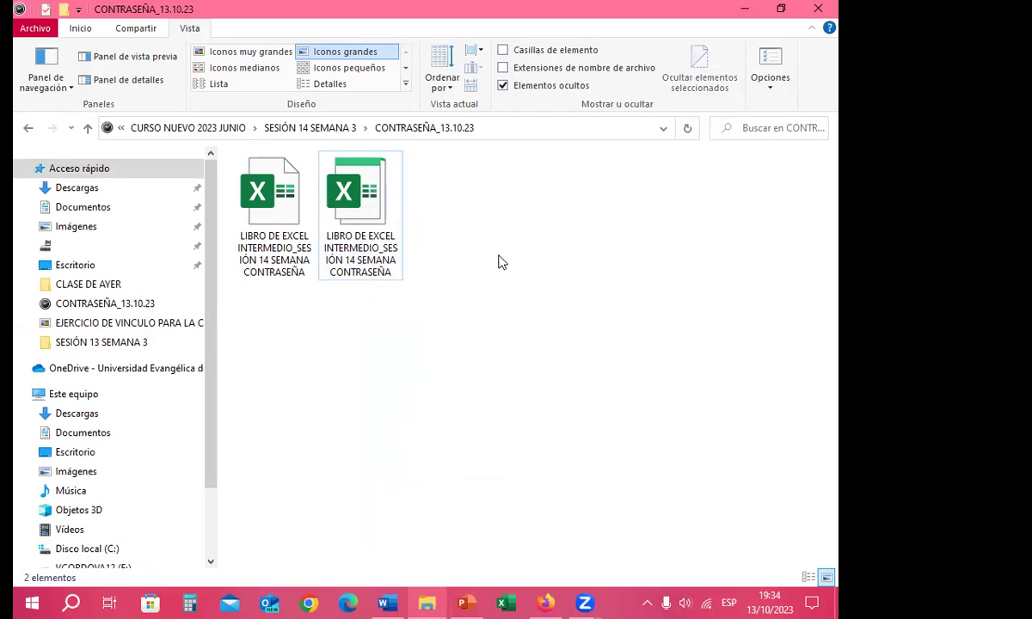
left_click(363, 203)
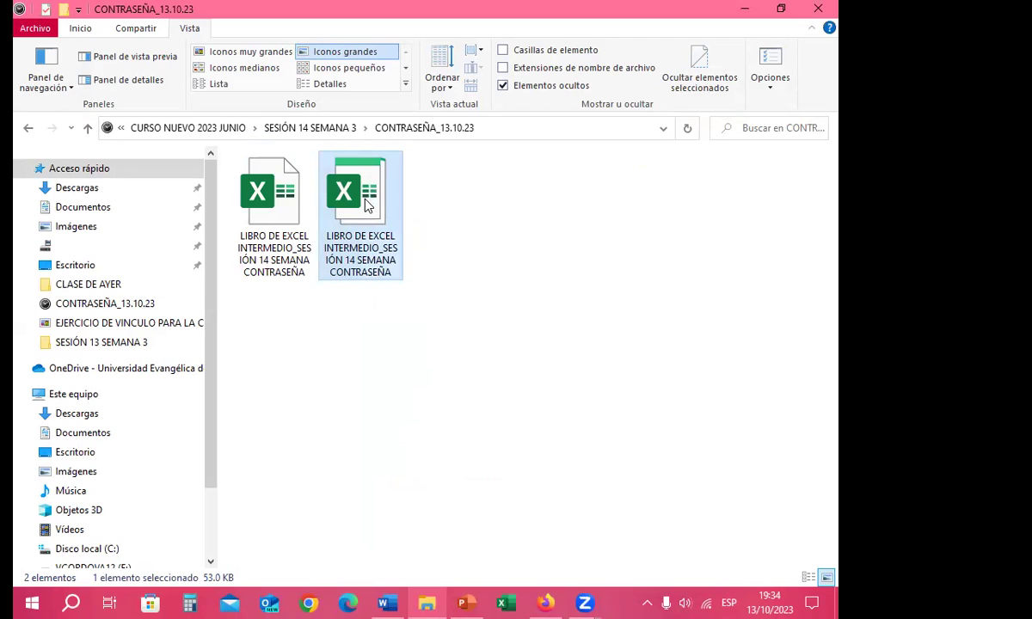
Step: Try opening the template, cancel its password prompt, and close Excel
double_click(365, 203)
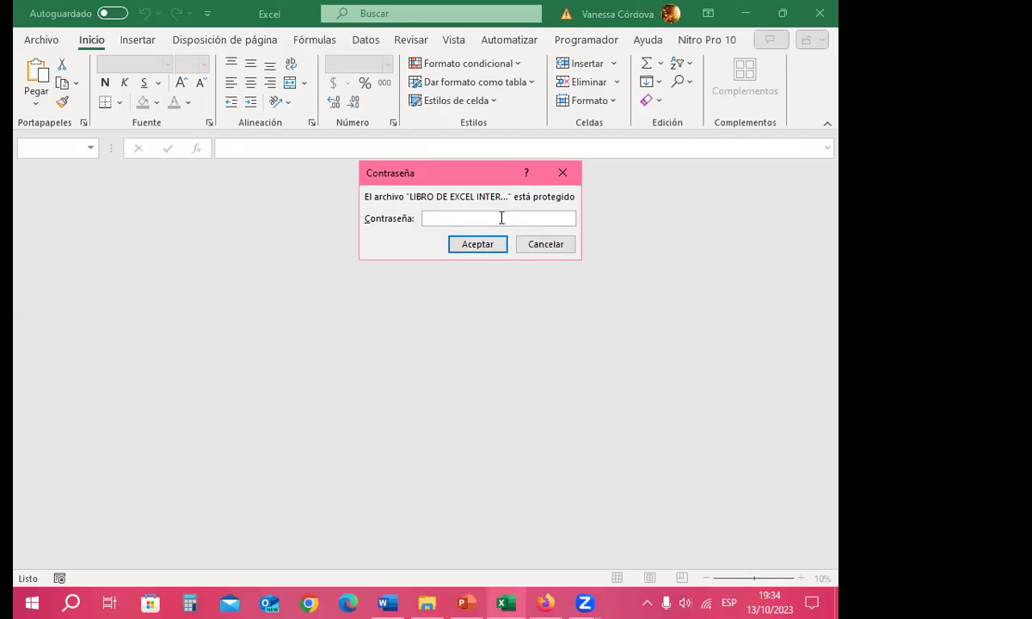
left_click(538, 246)
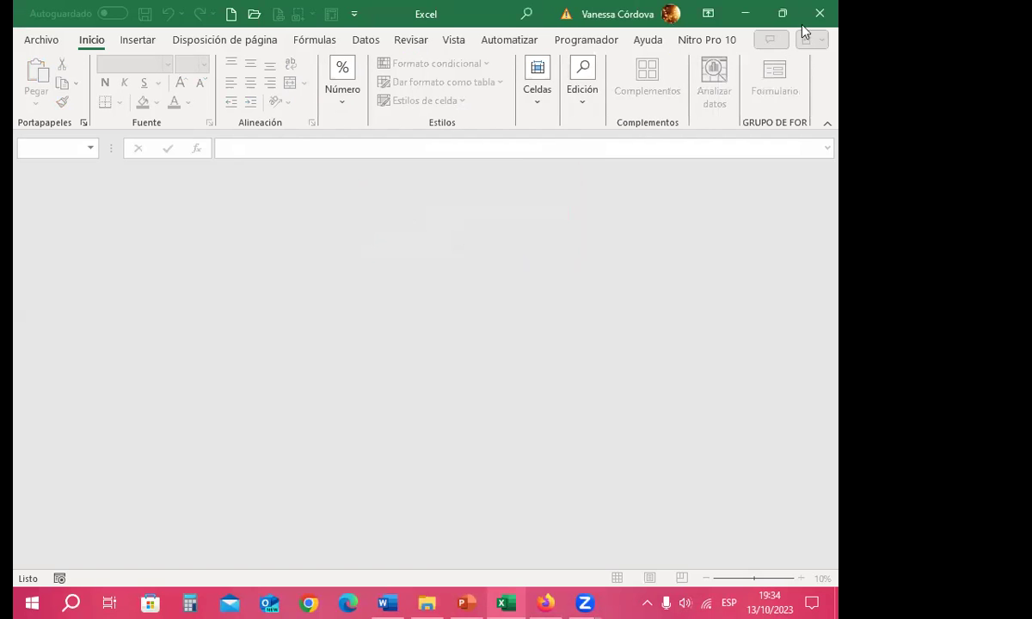
left_click(819, 13)
Step: Open LIBRO DE EXCEL INTERMEDIO_SESIÓN 14 SEMANA CONTRASEÑA.xlsx by entering its password
left_click(261, 231)
double_click(242, 208)
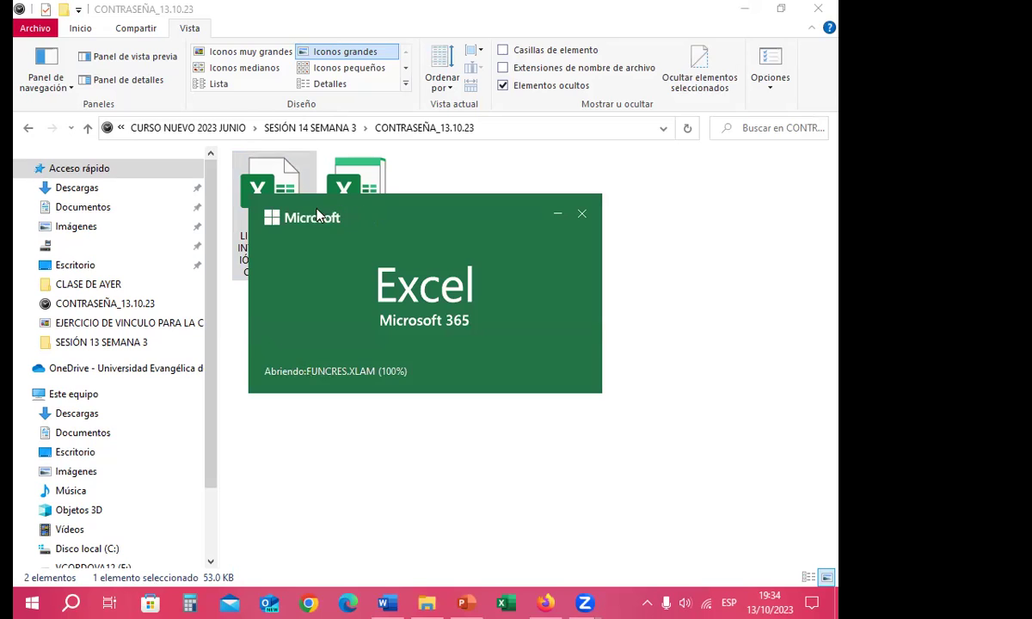
key("Return")
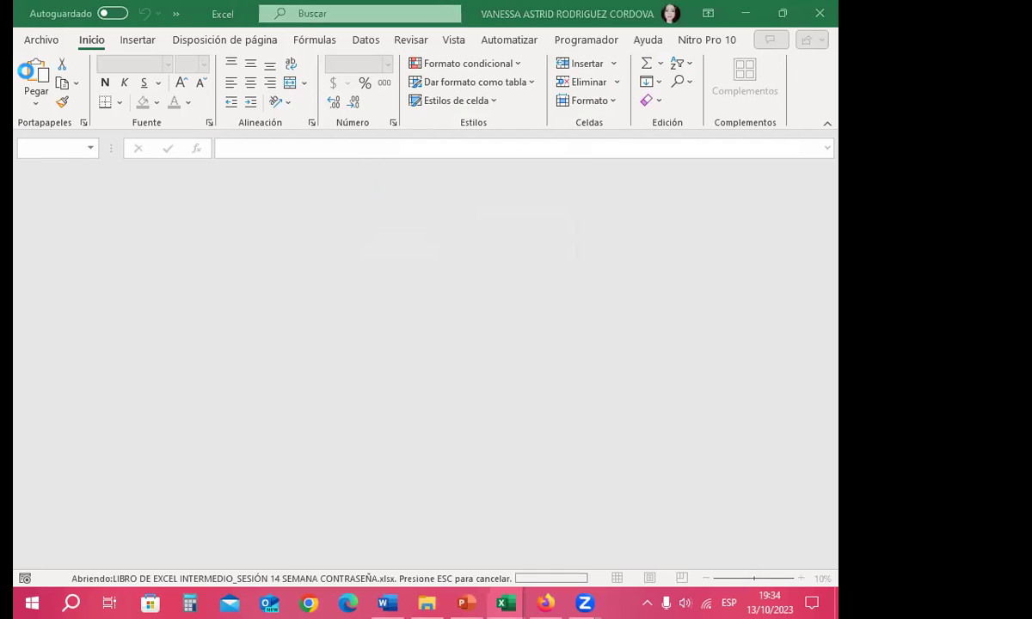
Step: Clear the workbook's opening password under Cifrar con contraseña, then close Excel, saving the change
left_click(34, 36)
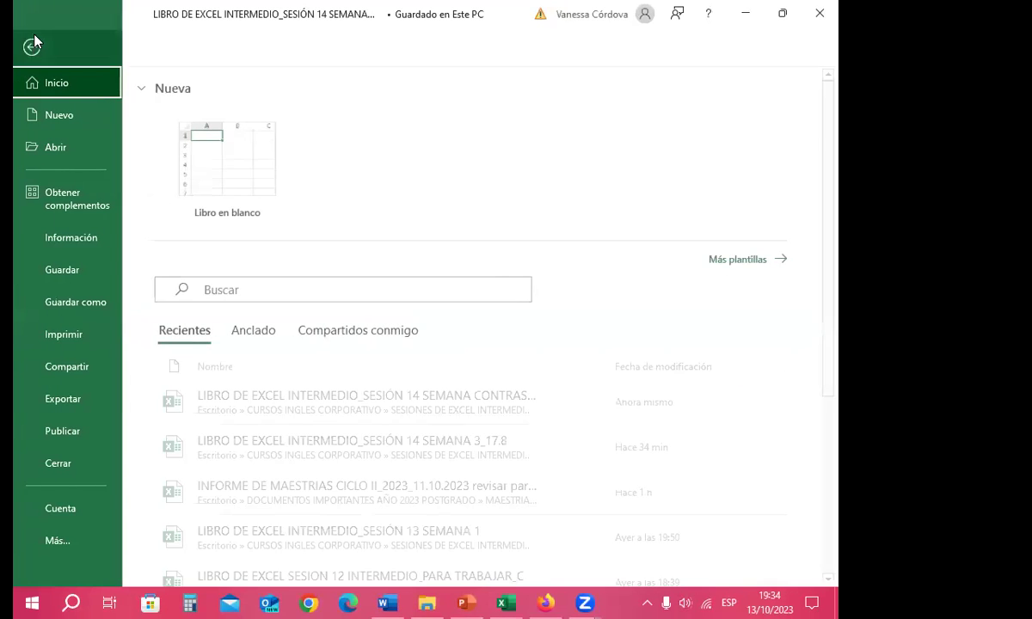
left_click(72, 238)
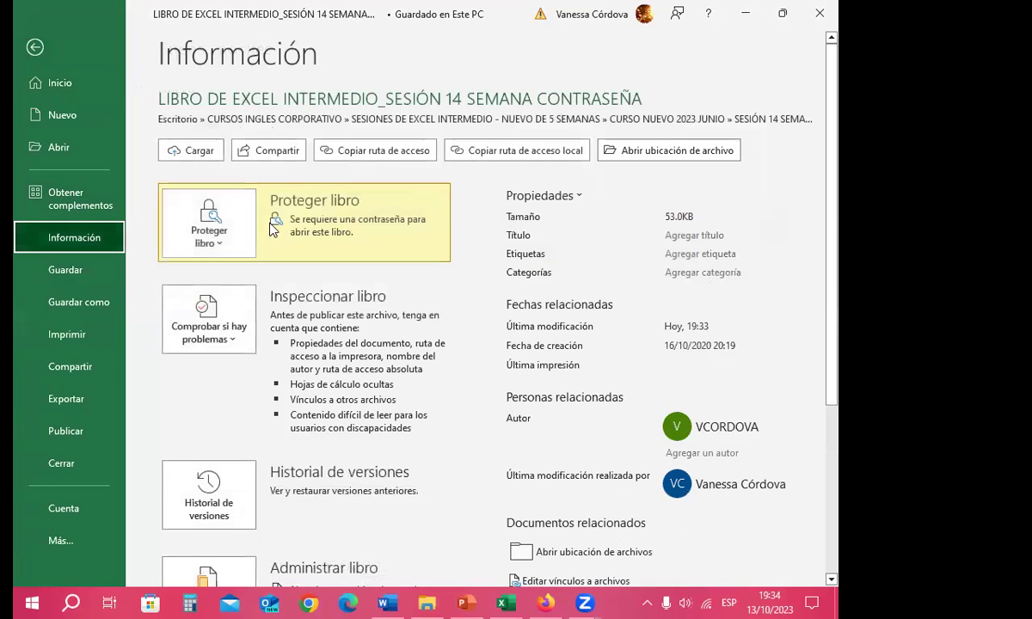
left_click(206, 226)
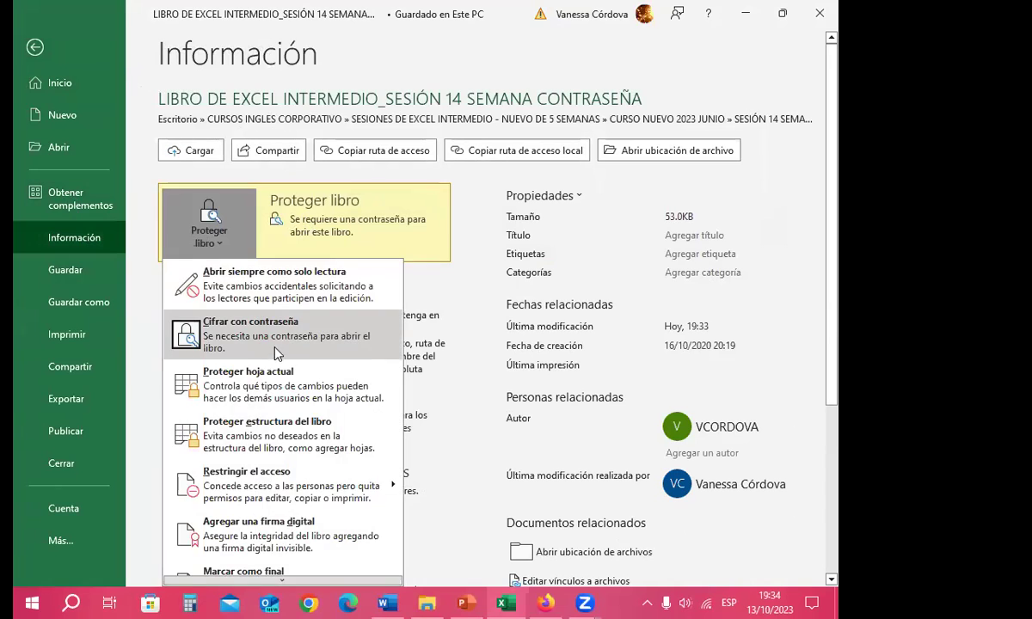
left_click(269, 341)
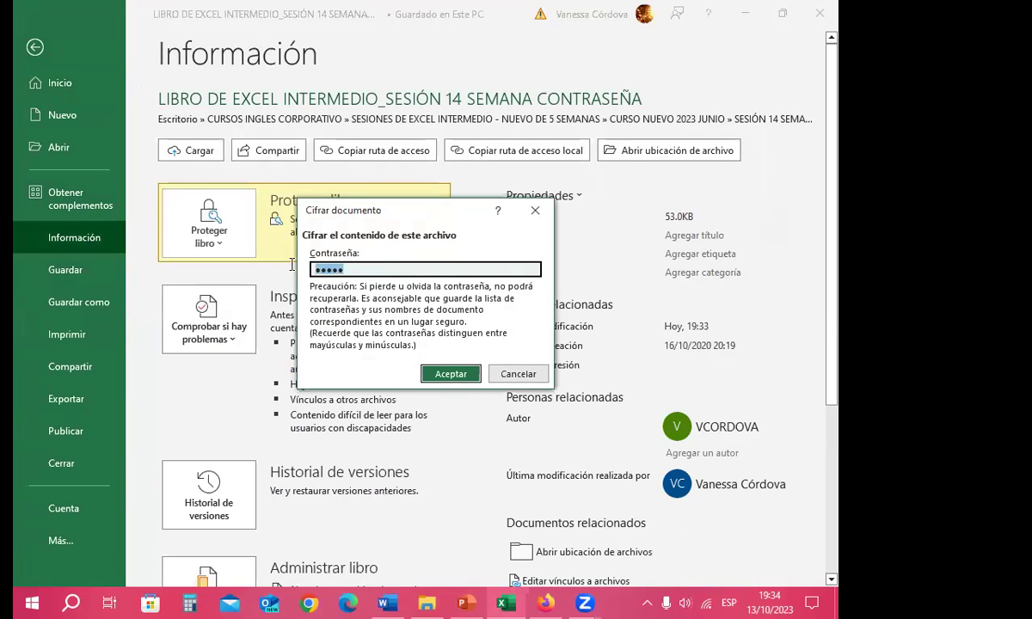
left_click(445, 369)
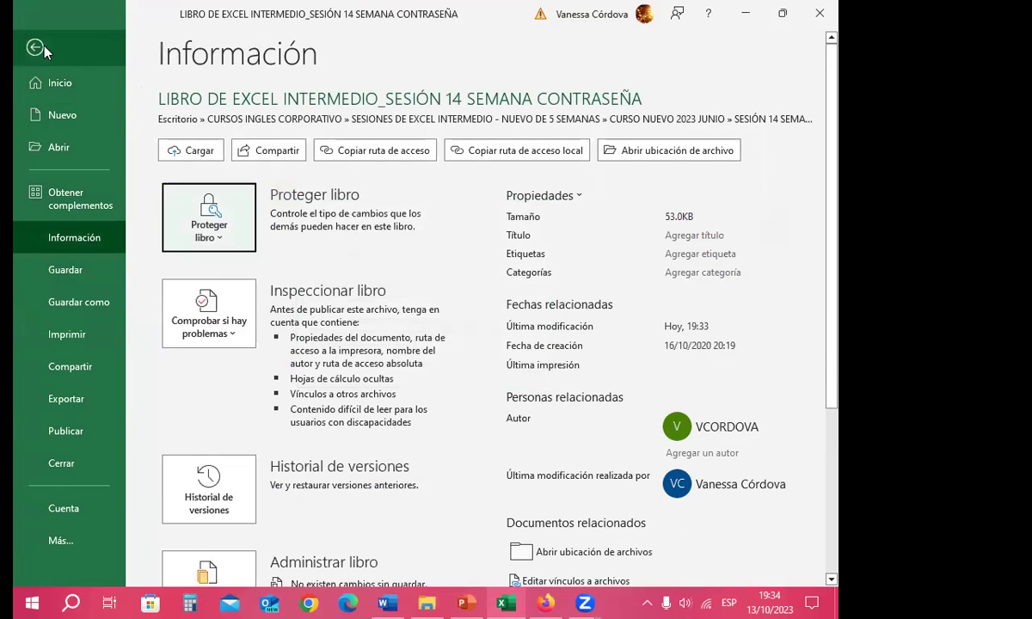
left_click(41, 44)
left_click(145, 13)
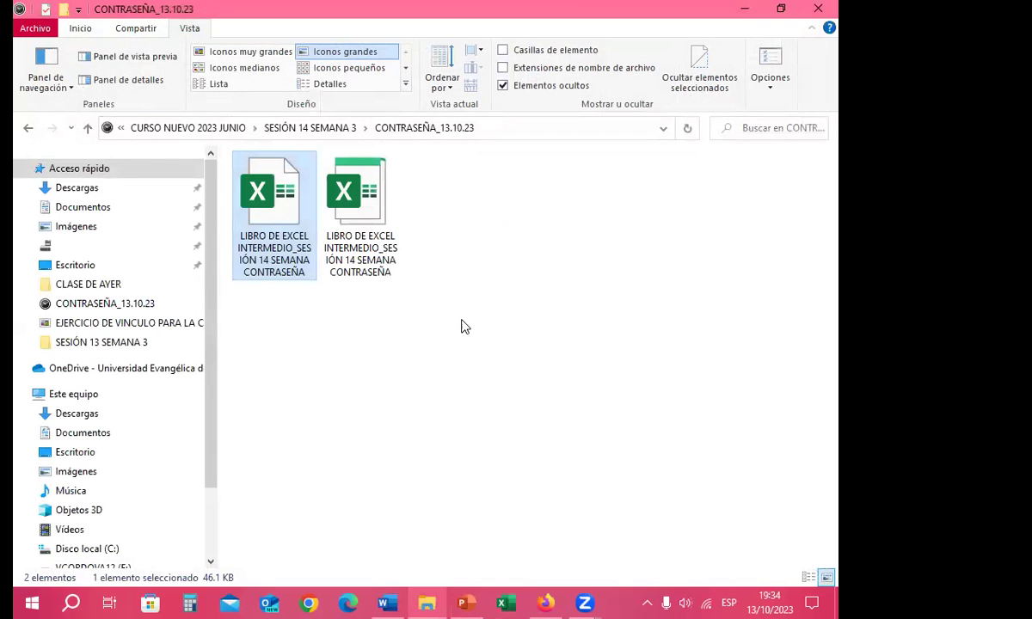
Step: Delete the template copy from CONTRASEÑA_13.10.23 and open the remaining workbook in Excel
left_click(349, 236)
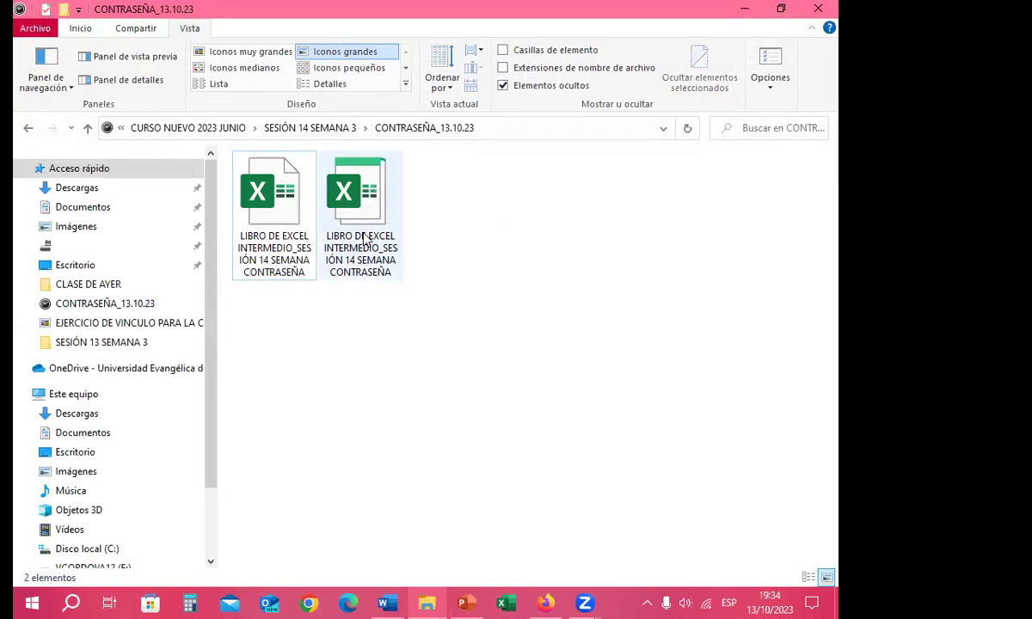
key("Delete")
key("F2")
double_click(272, 215)
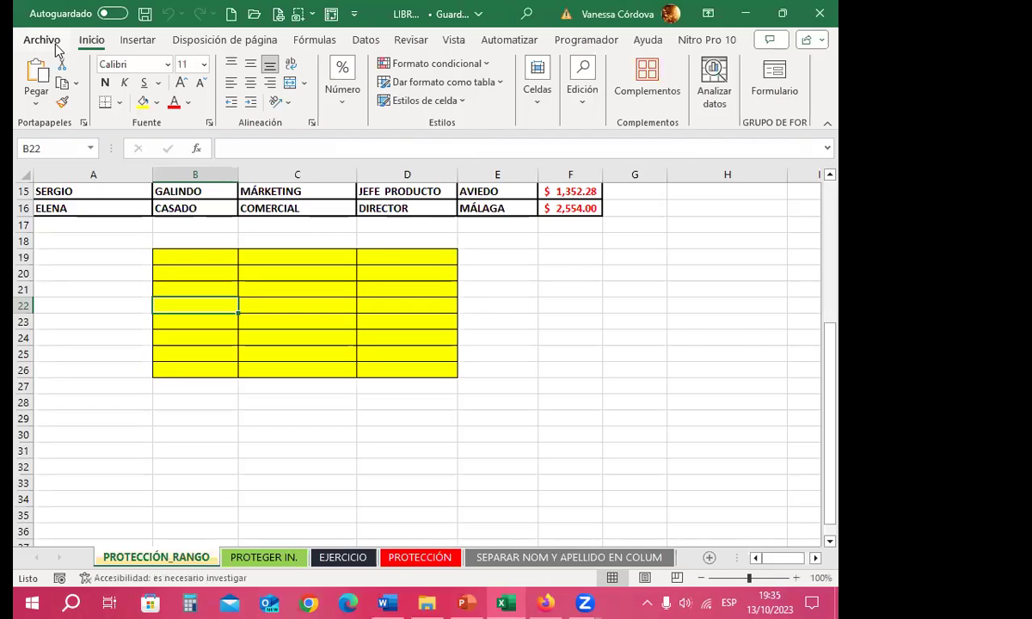
Step: Save the workbook as a Plantilla de Excel in the CONTRASEÑA_13.10.23 folder, then close Excel
left_click(40, 37)
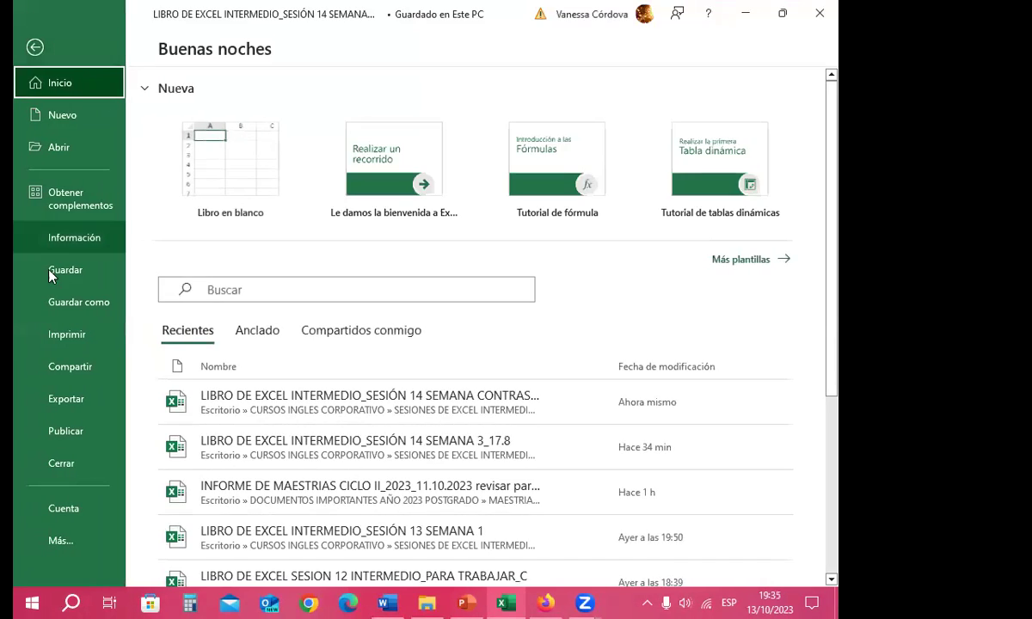
left_click(84, 302)
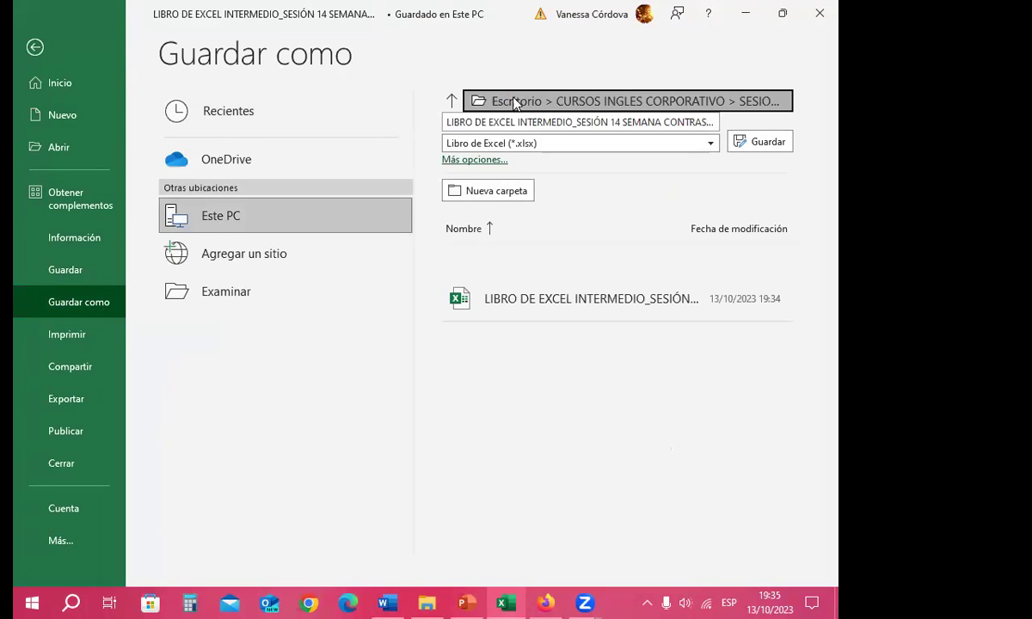
left_click(514, 101)
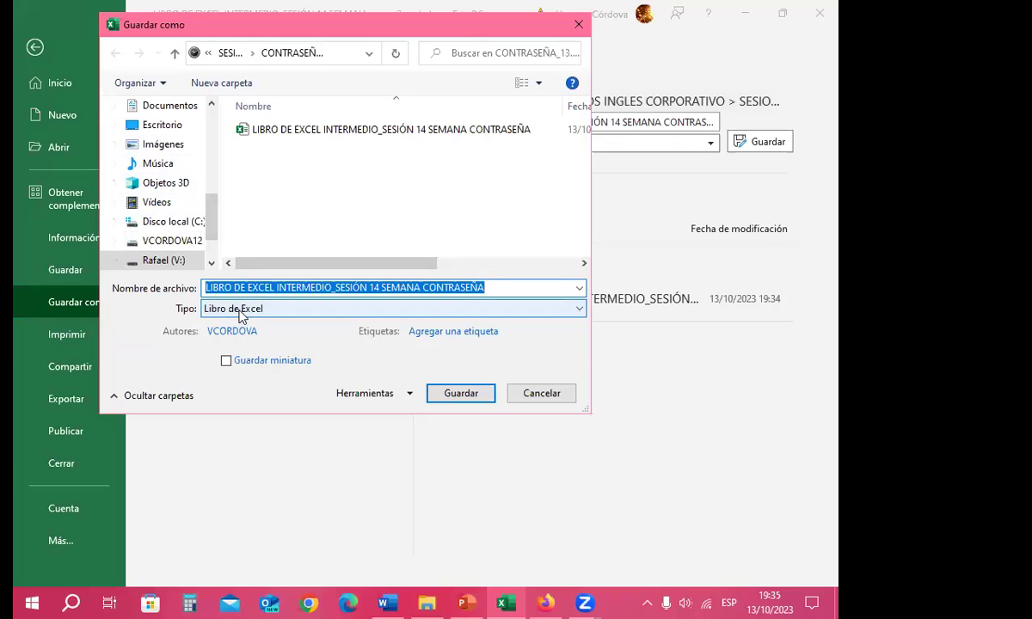
left_click(240, 316)
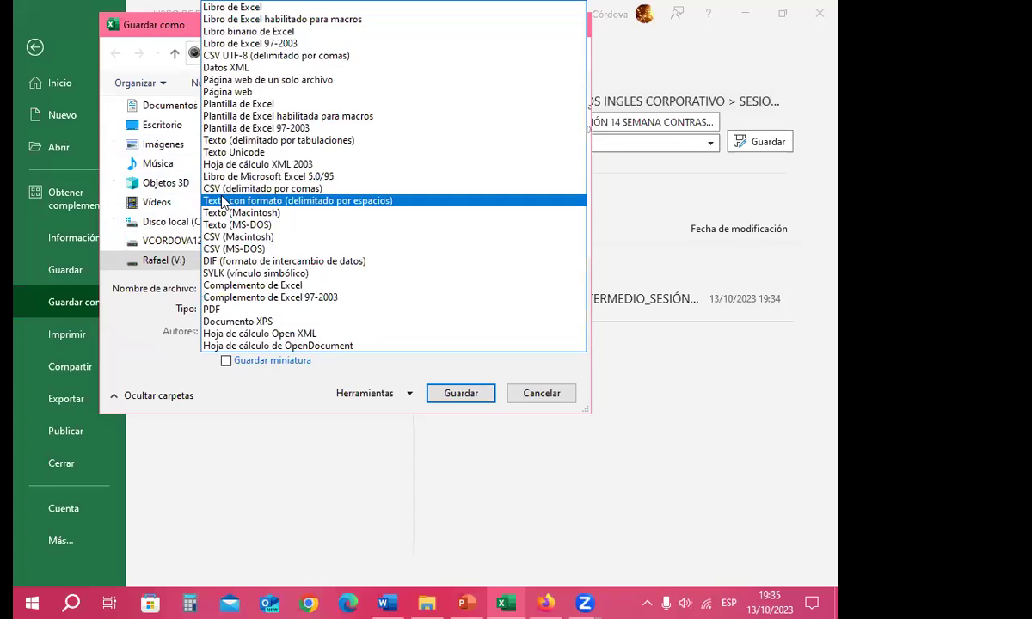
left_click(265, 104)
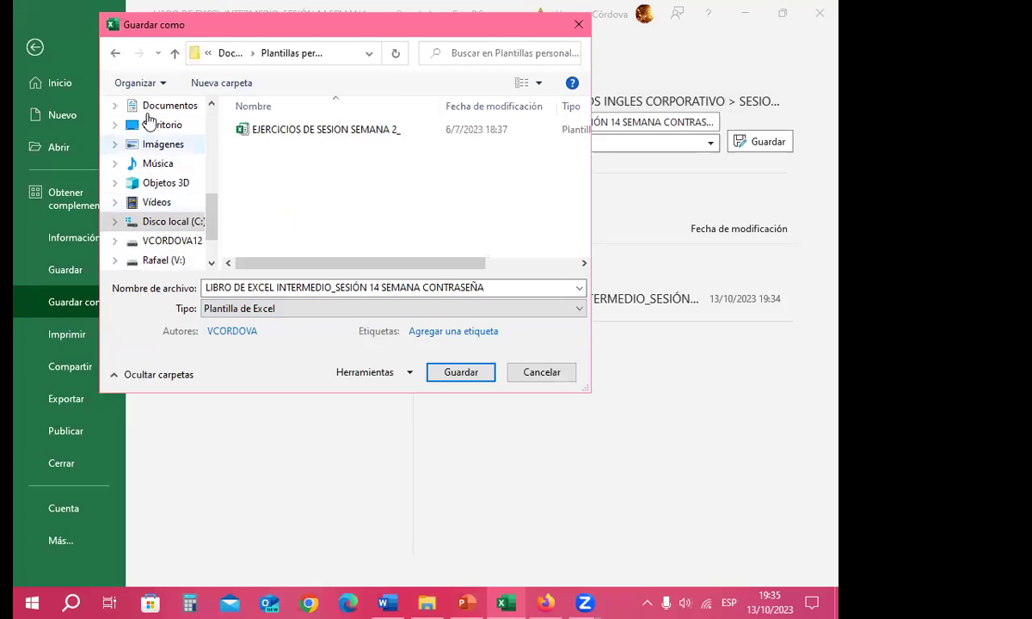
left_click(115, 54)
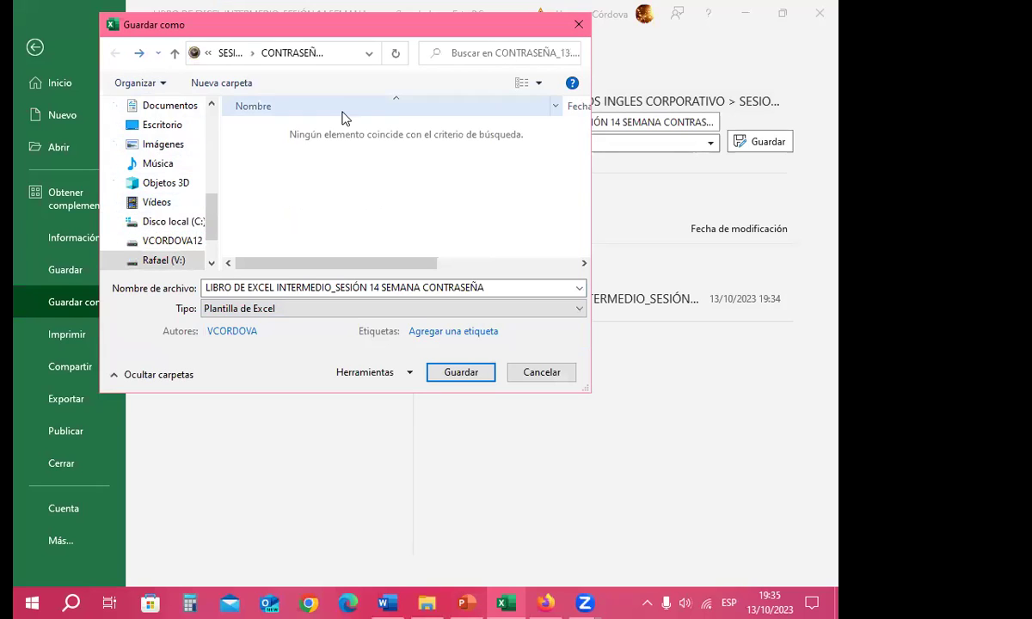
left_click(465, 379)
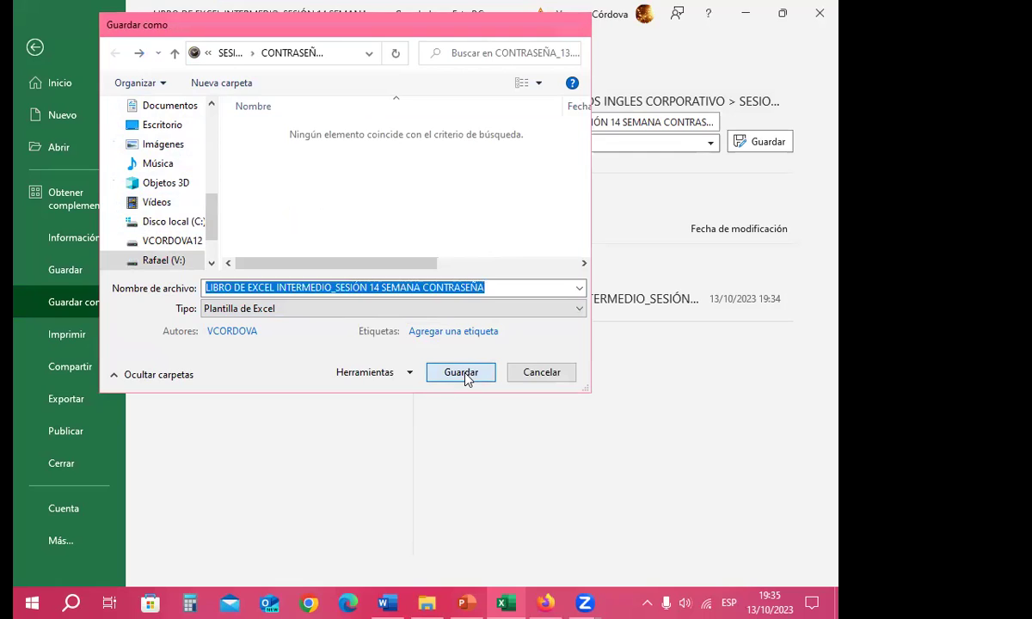
left_click(820, 13)
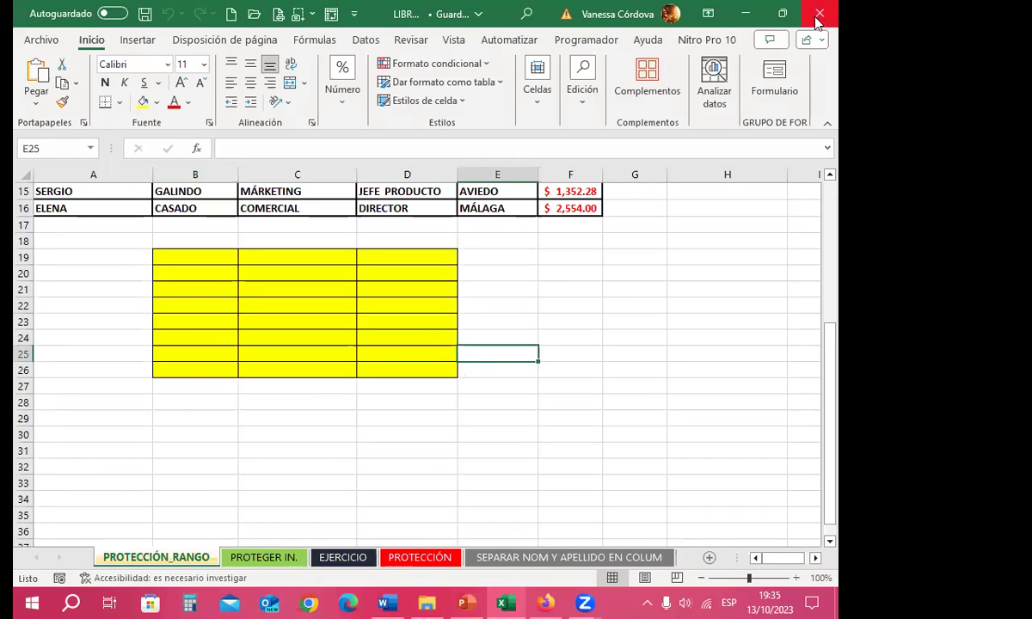
left_click(342, 211)
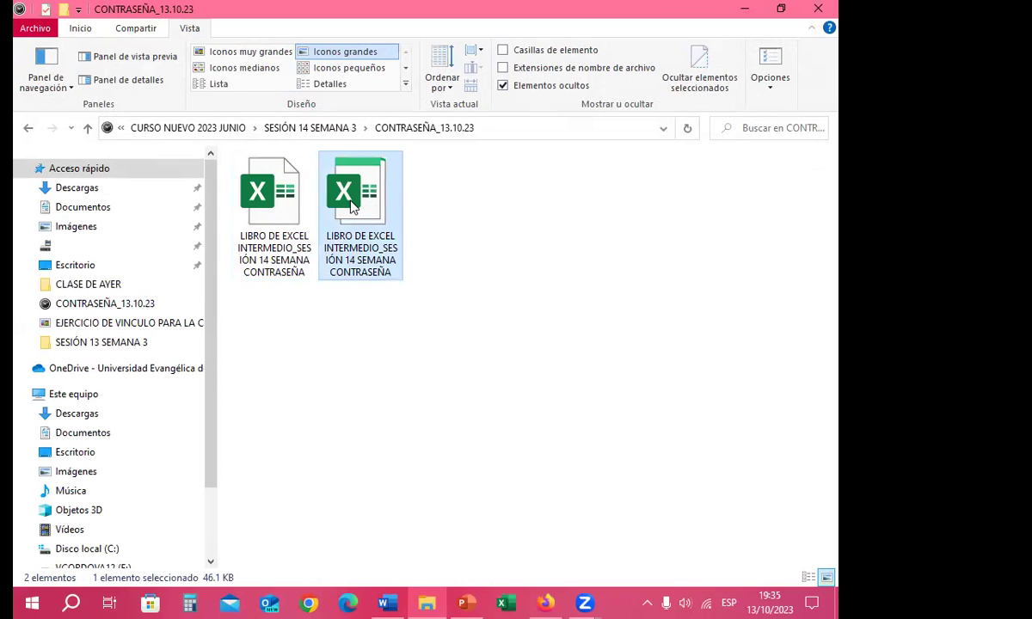
Step: Open the new Excel template to create a fresh workbook copy, then select cell E28
double_click(350, 207)
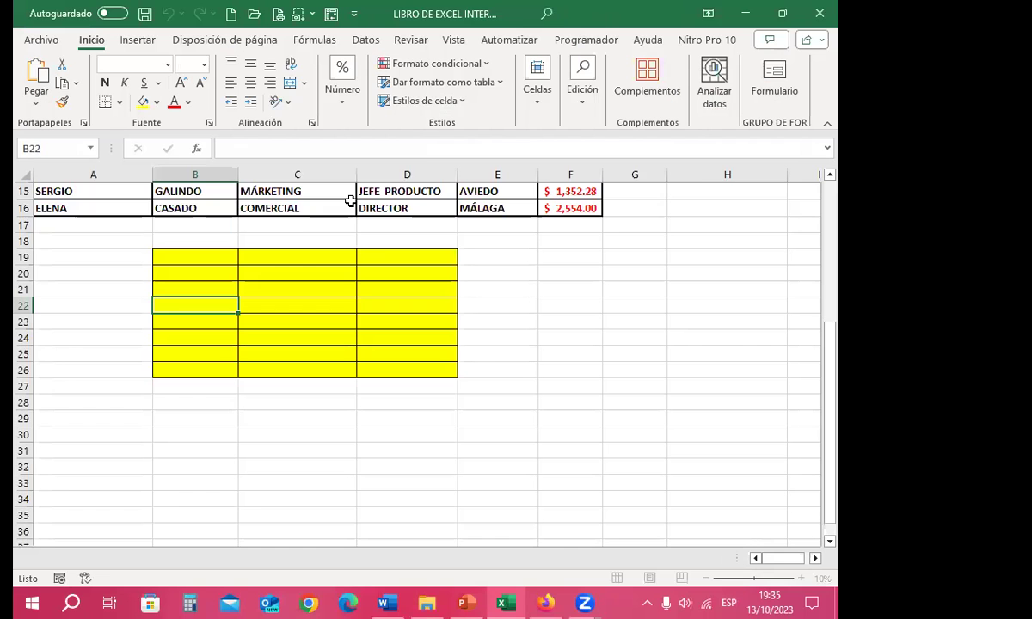
left_click(495, 401)
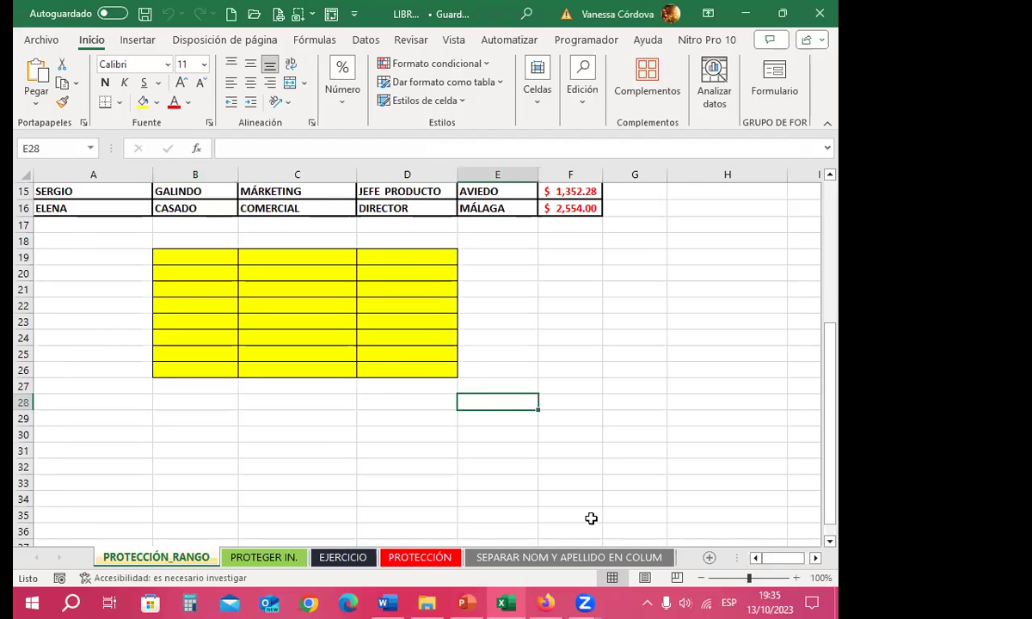
Step: Clear the EVALUACIÓN results in G2:G11 on the PROTECCIÓN sheet
left_click(348, 558)
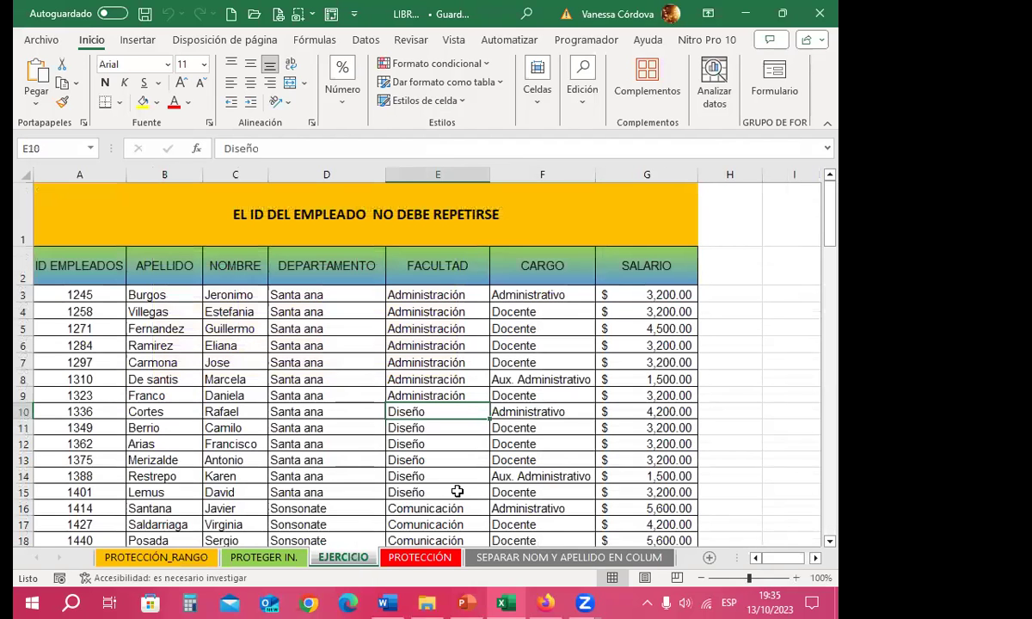
left_click(420, 557)
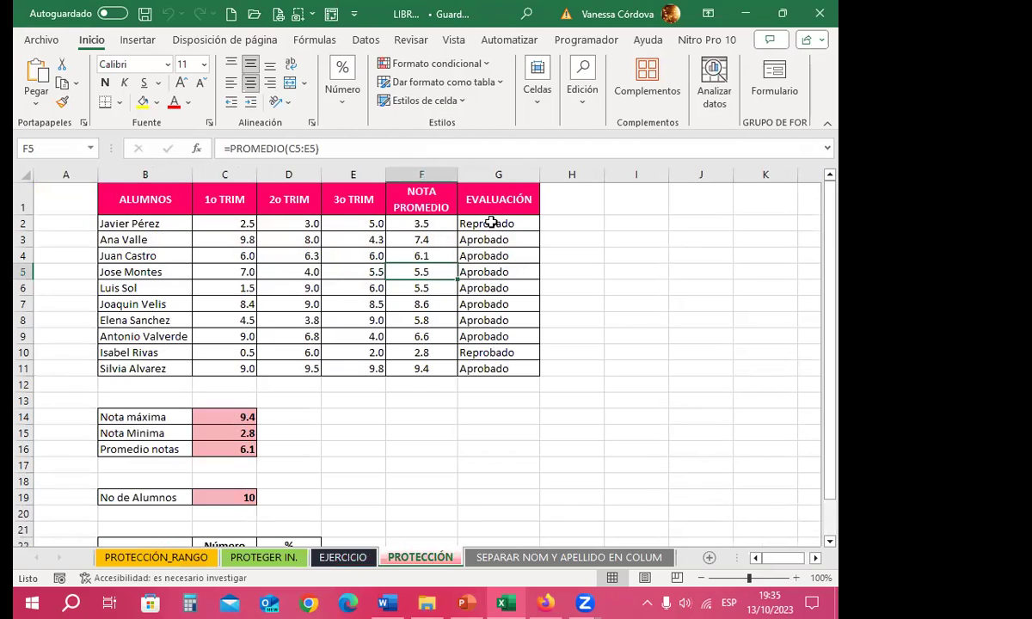
key("F2")
left_click(498, 258)
left_click_drag(490, 225, 497, 368)
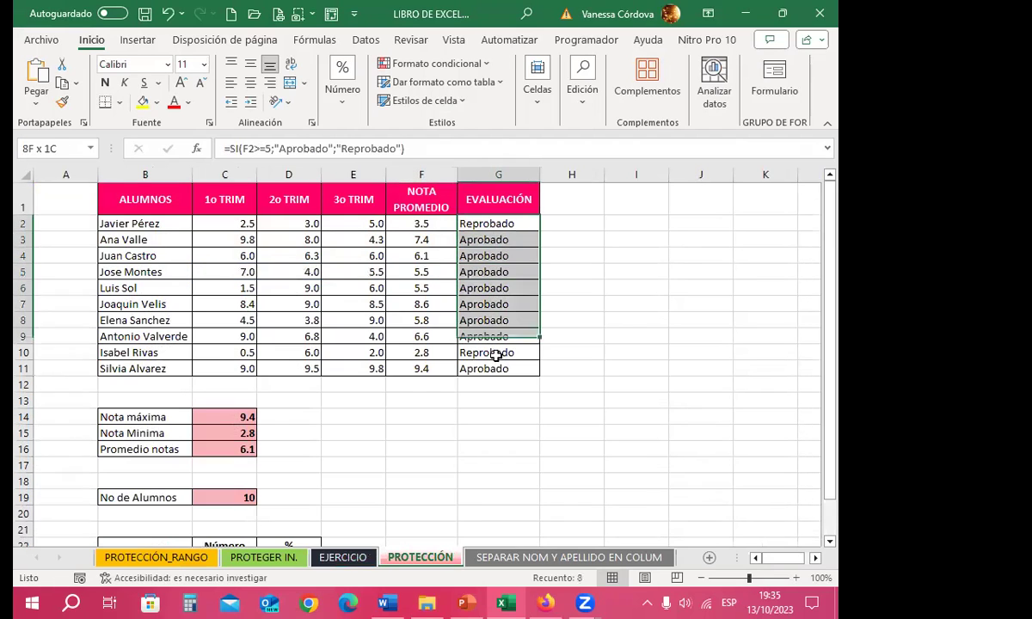
key("Delete")
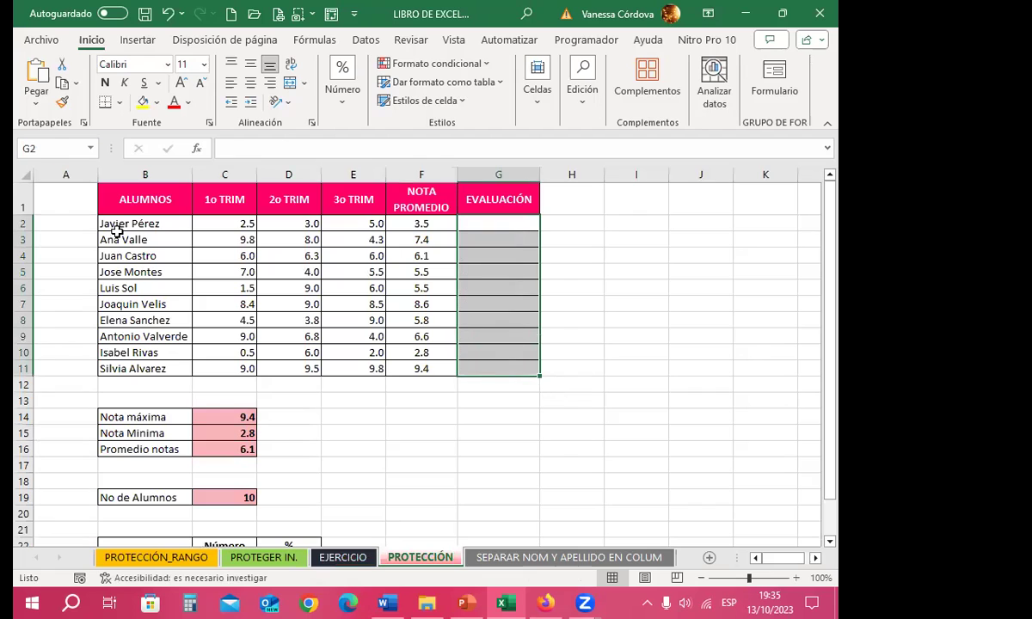
Step: Give the header row B1:G1 a yellow fill and red text
left_click_drag(128, 193, 493, 211)
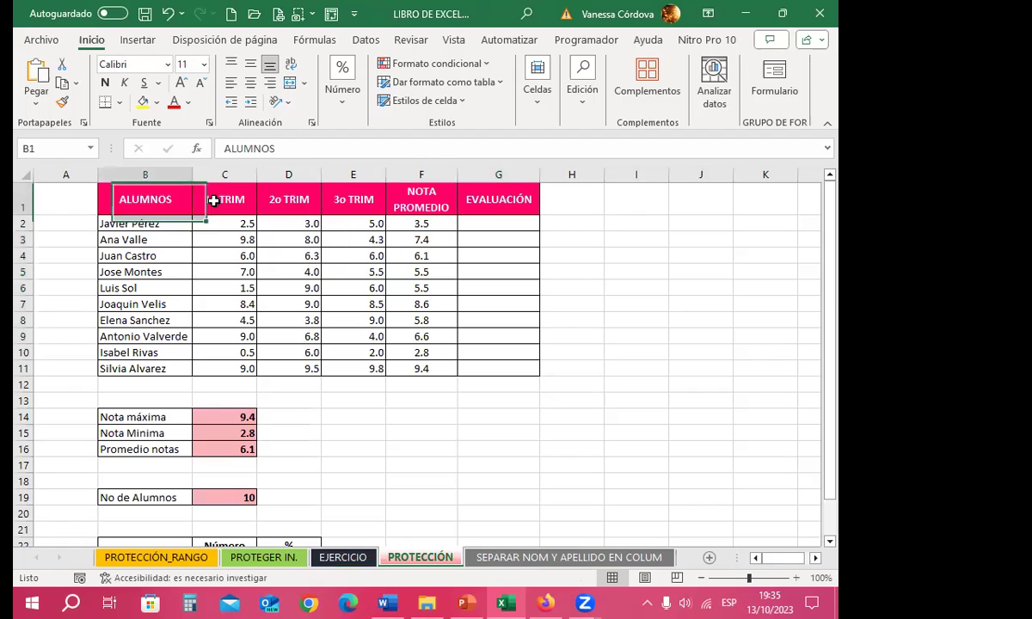
left_click(143, 101)
left_click_drag(226, 417, 238, 458)
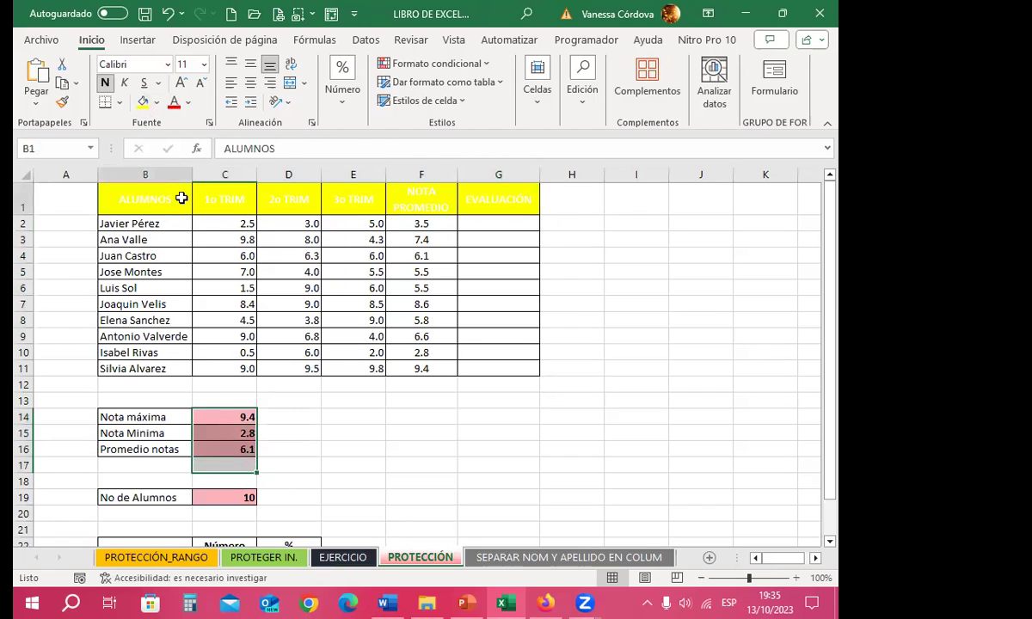
left_click_drag(179, 196, 488, 200)
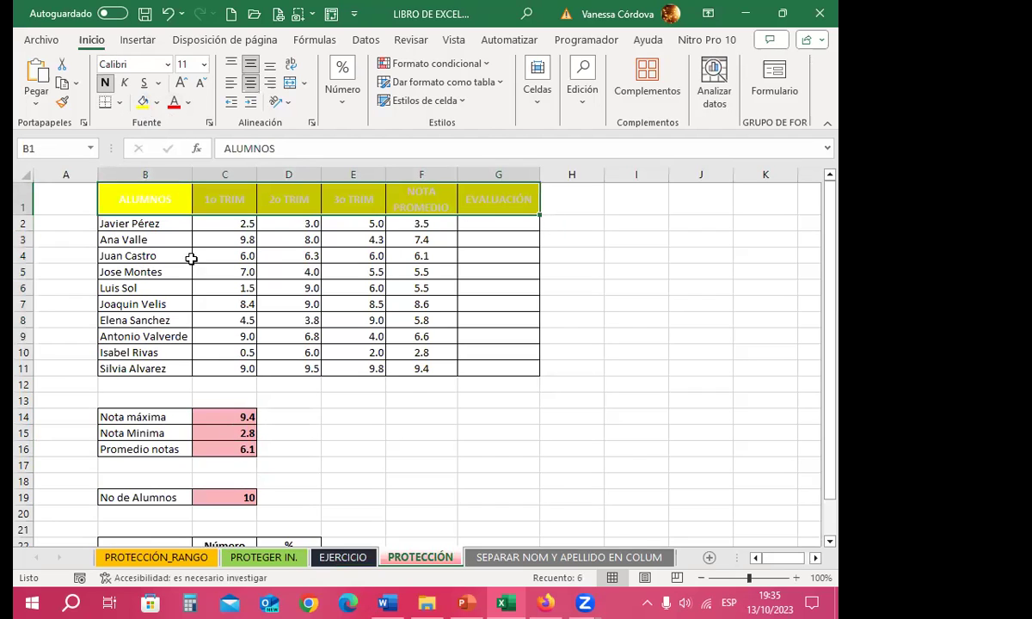
left_click(172, 100)
Step: Fill the summary cells C14:C16 and the student count C19 orange
left_click_drag(225, 422, 224, 449)
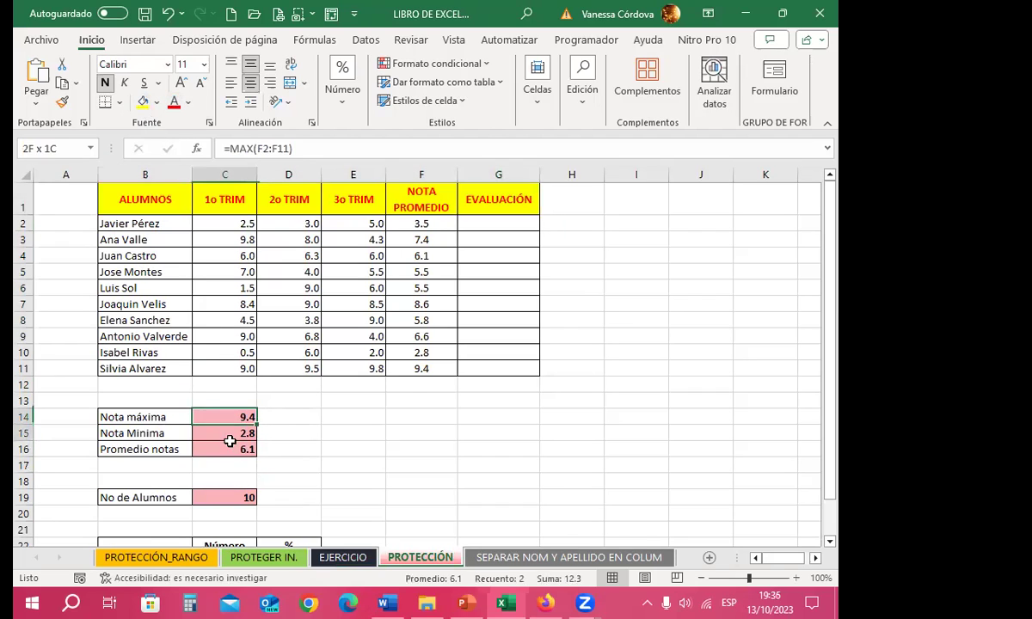
left_click(224, 497, "ctrl")
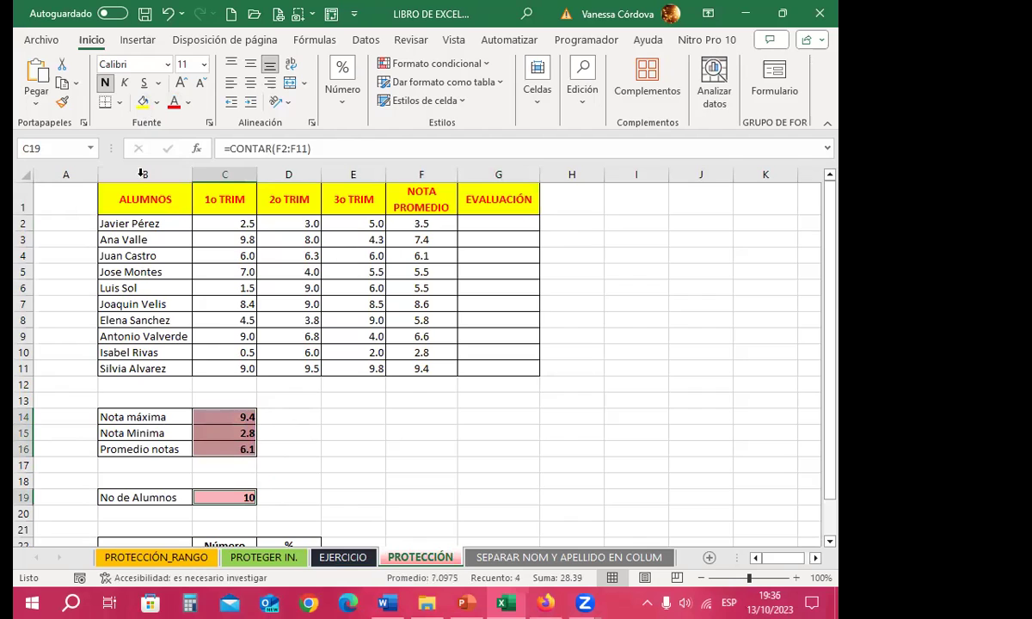
left_click(157, 101)
left_click(173, 255)
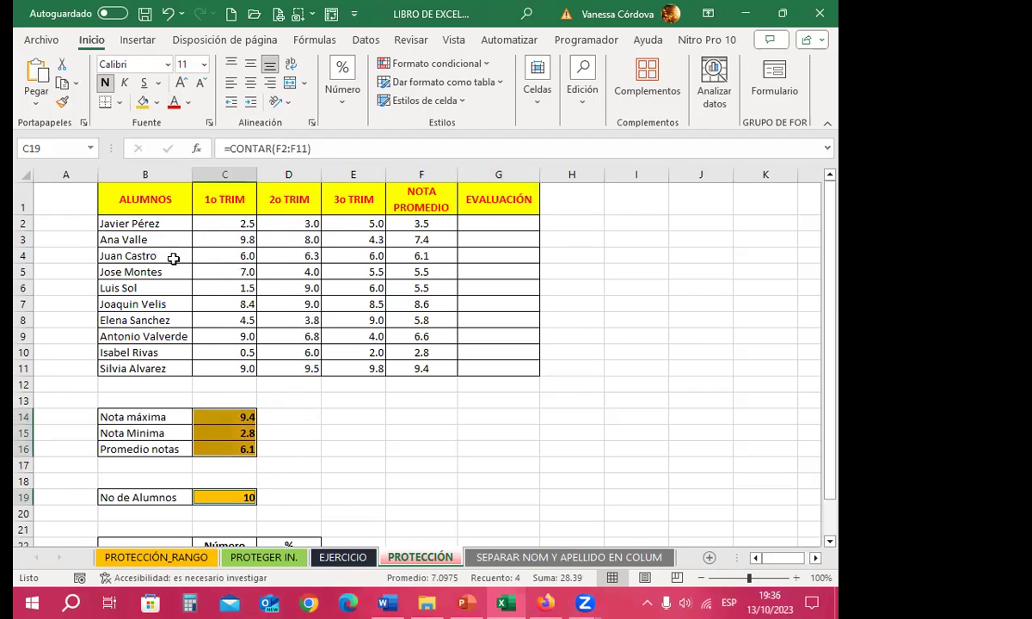
left_click(318, 433)
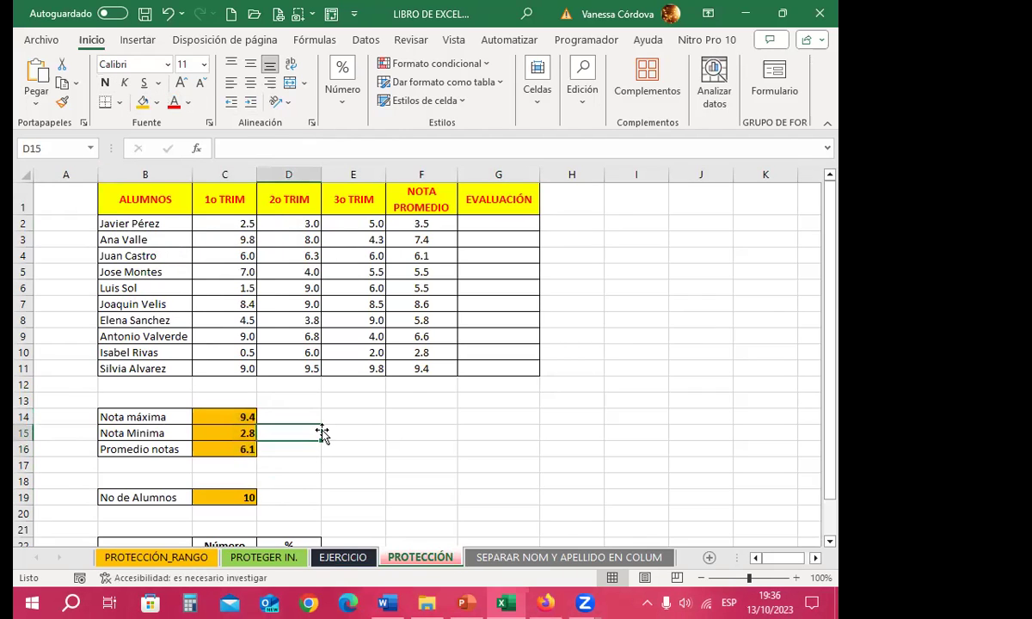
Step: Extend the EVALUACIÓN column into H and I, clear the duplicate headers, and go to Guardar como
left_click_drag(567, 200, 572, 351)
mouse_move(486, 199)
left_mouse_down()
mouse_move(499, 353)
mouse_move(512, 367)
mouse_move(628, 377)
mouse_move(472, 307)
mouse_move(484, 271)
mouse_move(495, 352)
mouse_move(509, 367)
mouse_move(658, 376)
left_mouse_up()
left_click_drag(564, 196, 621, 196)
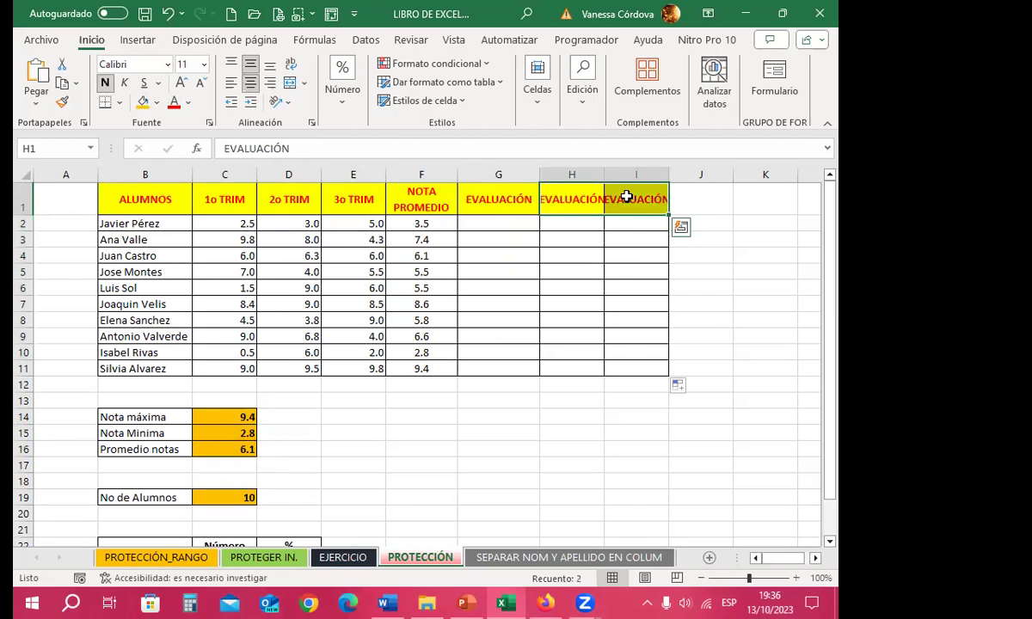
key("Delete")
left_click(621, 276)
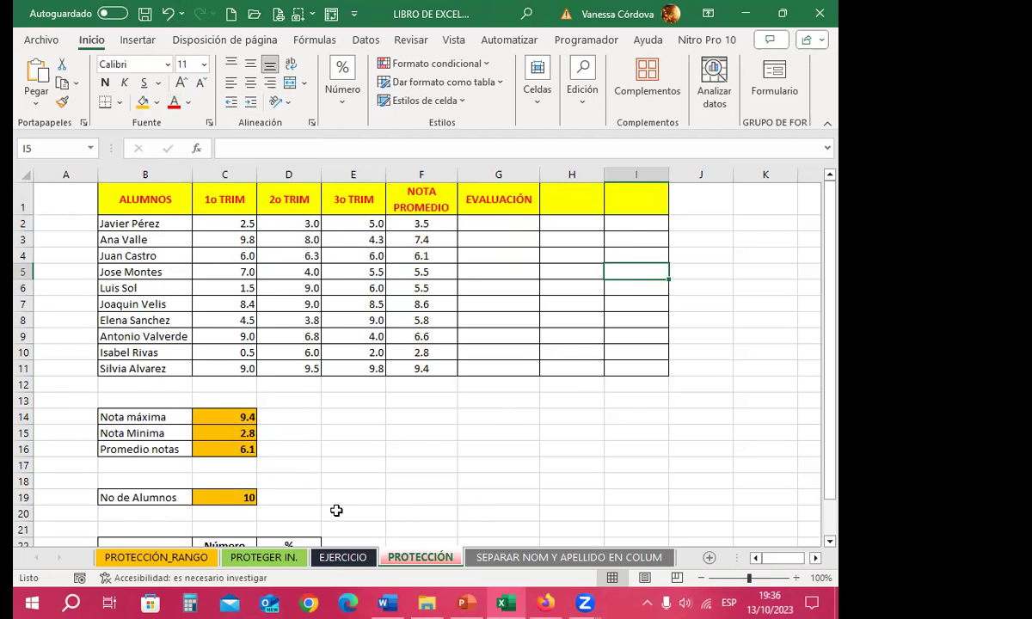
left_click(418, 417)
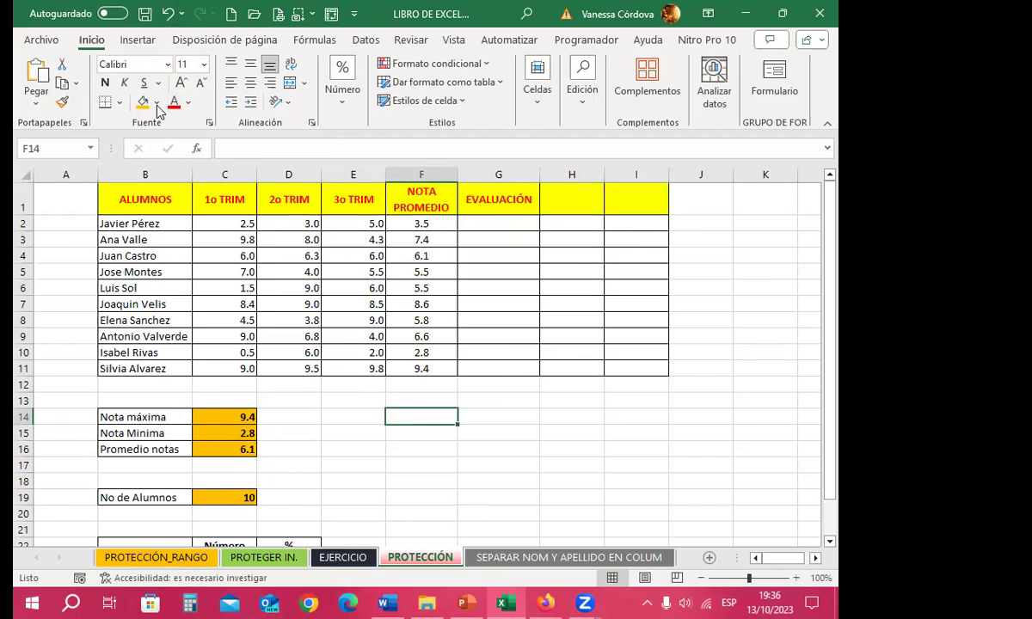
left_click(145, 18)
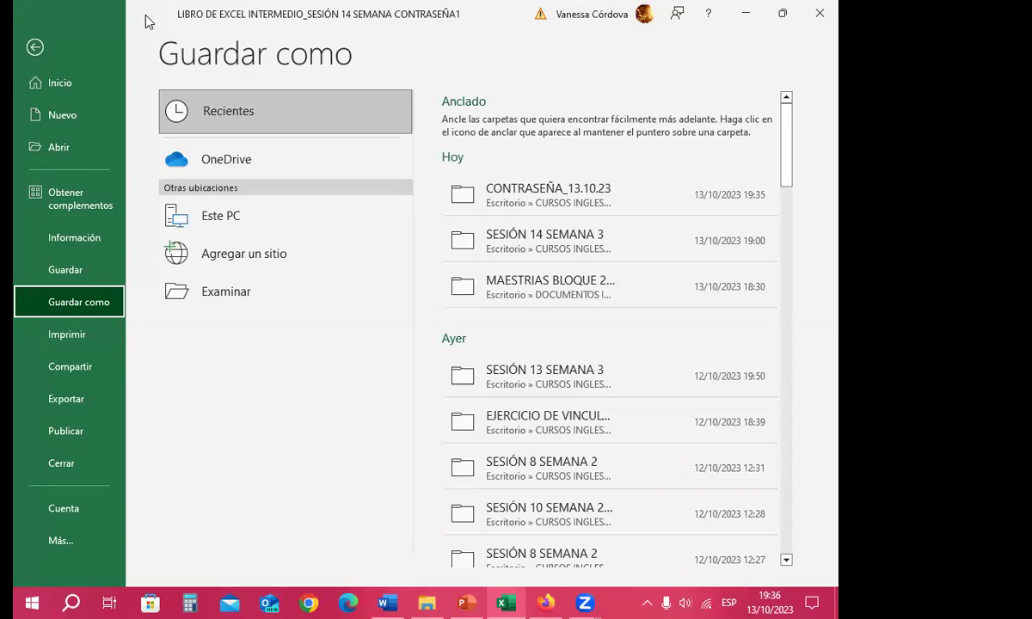
Step: Back out of Guardar como and close Excel, cancelling the save dialog and discarding the formatting edits
left_click(36, 47)
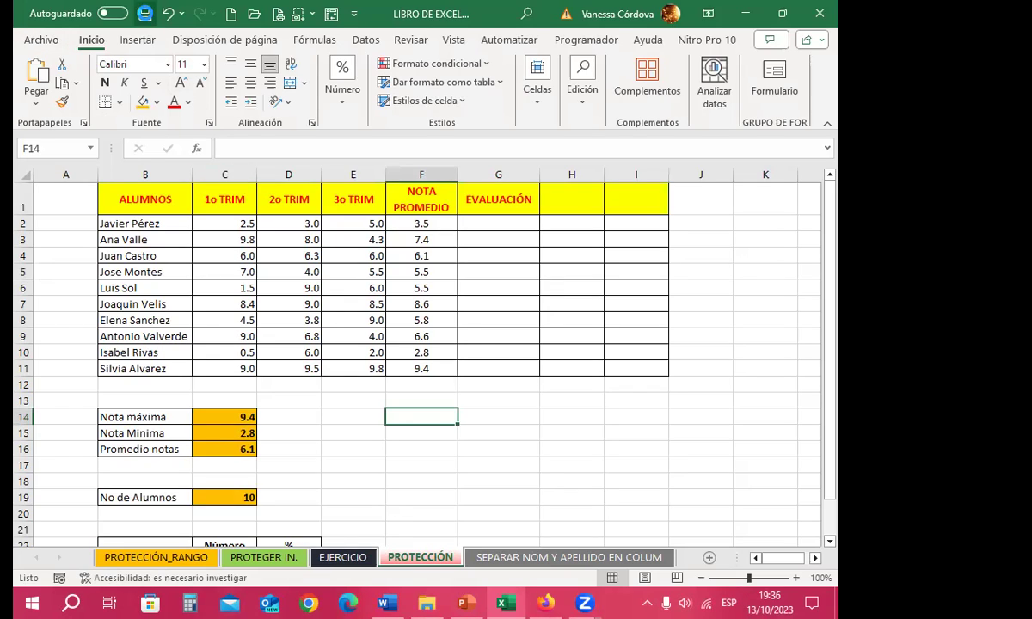
left_click(146, 14)
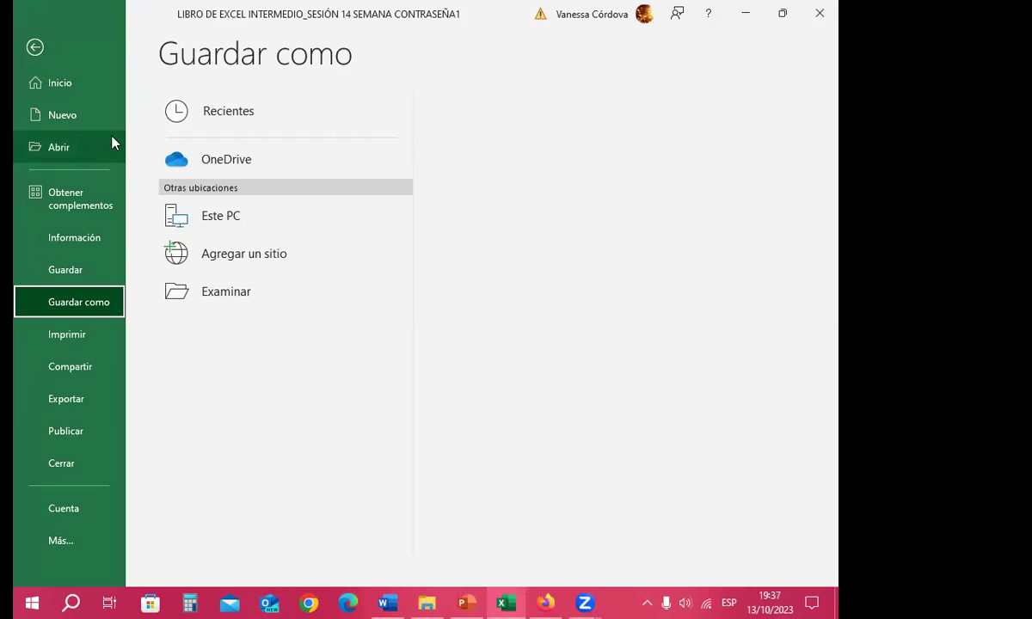
left_click(205, 213)
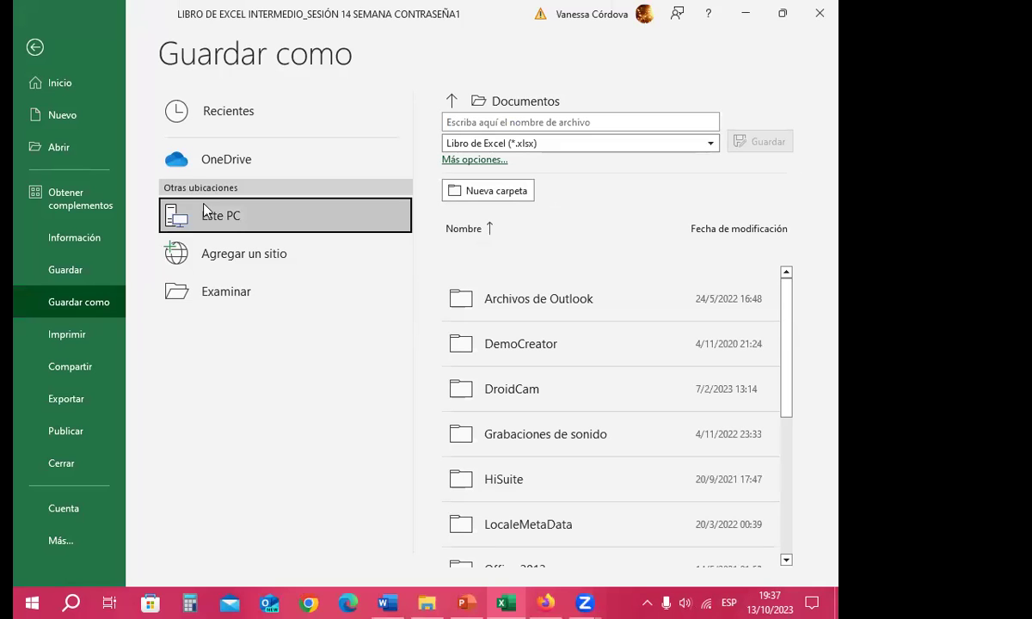
left_click(34, 47)
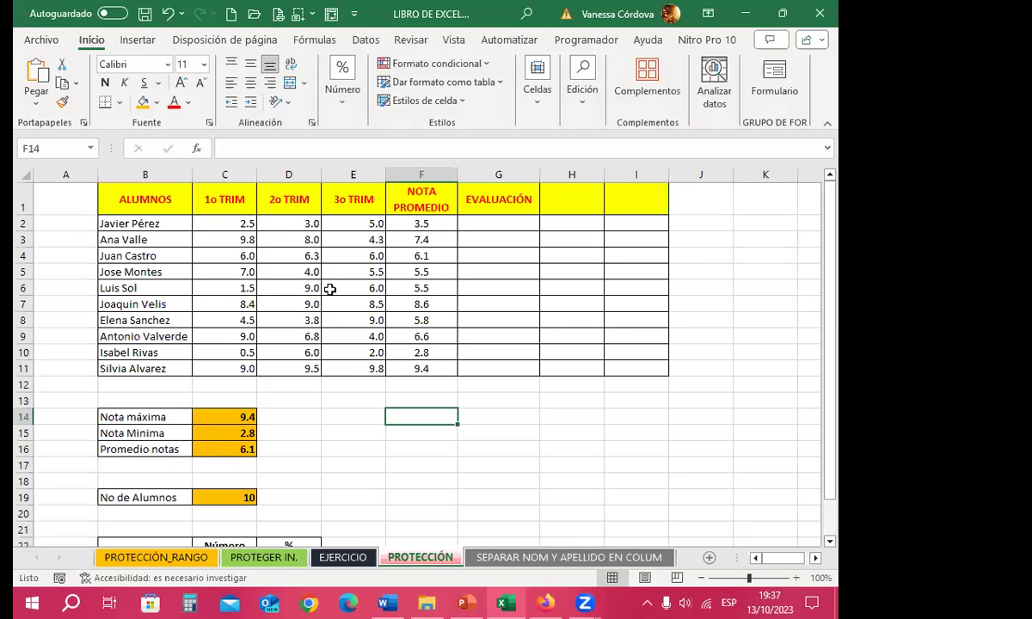
left_click(819, 13)
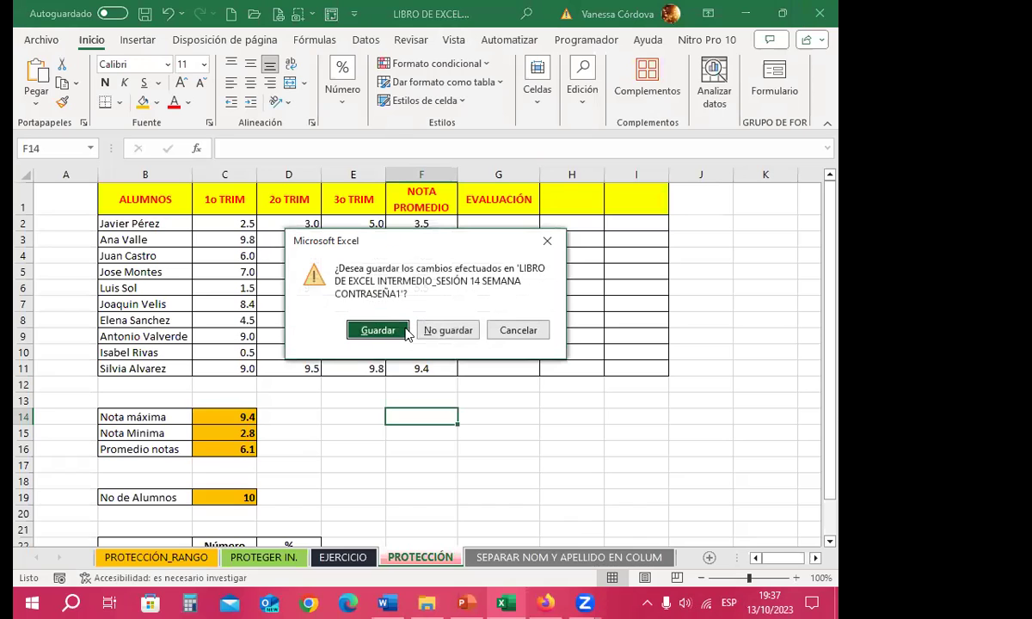
left_click(376, 329)
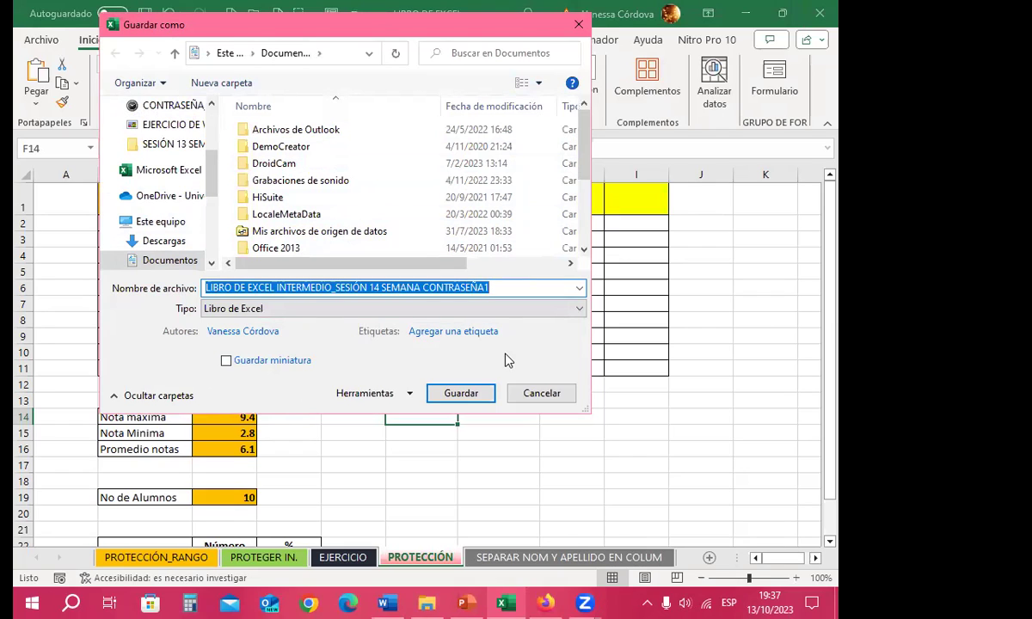
left_click(578, 25)
left_click(456, 331)
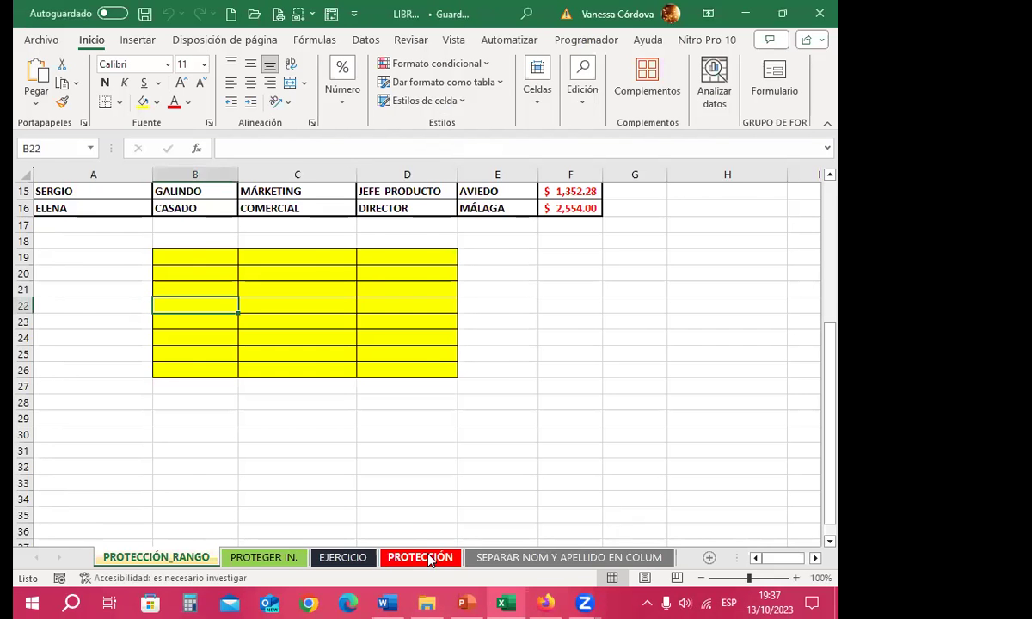
Step: Look over the table on the PROTECCIÓN sheet, then close the Excel window
left_click(420, 557)
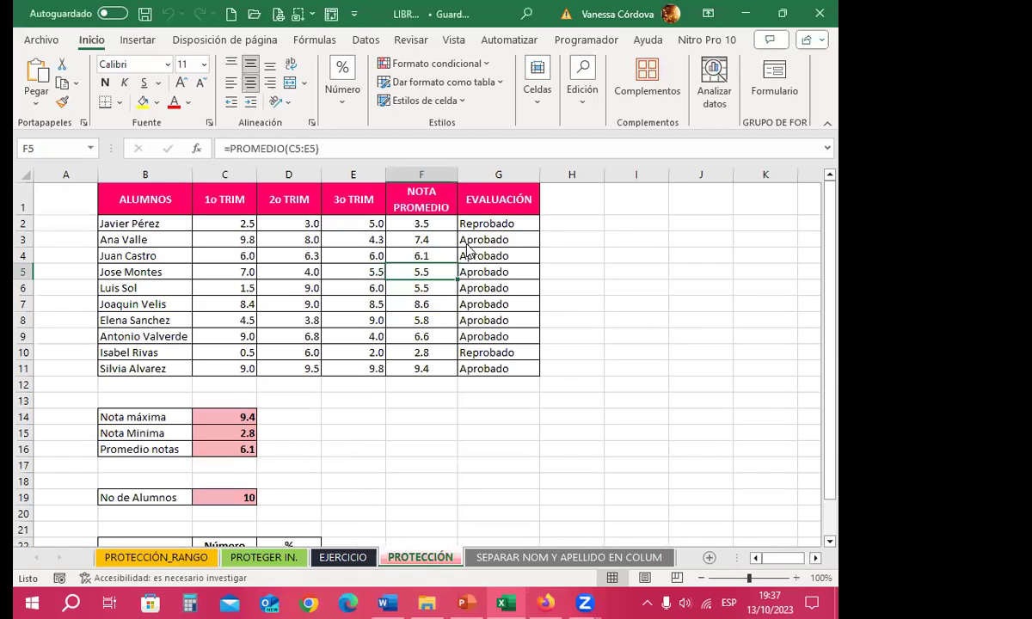
left_click(585, 199)
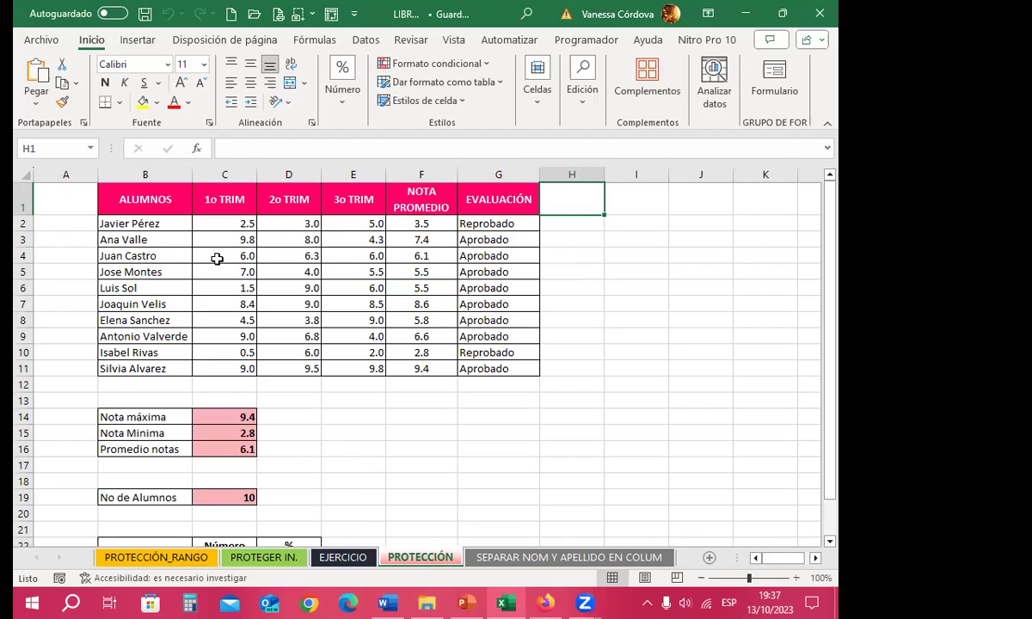
left_click(567, 288)
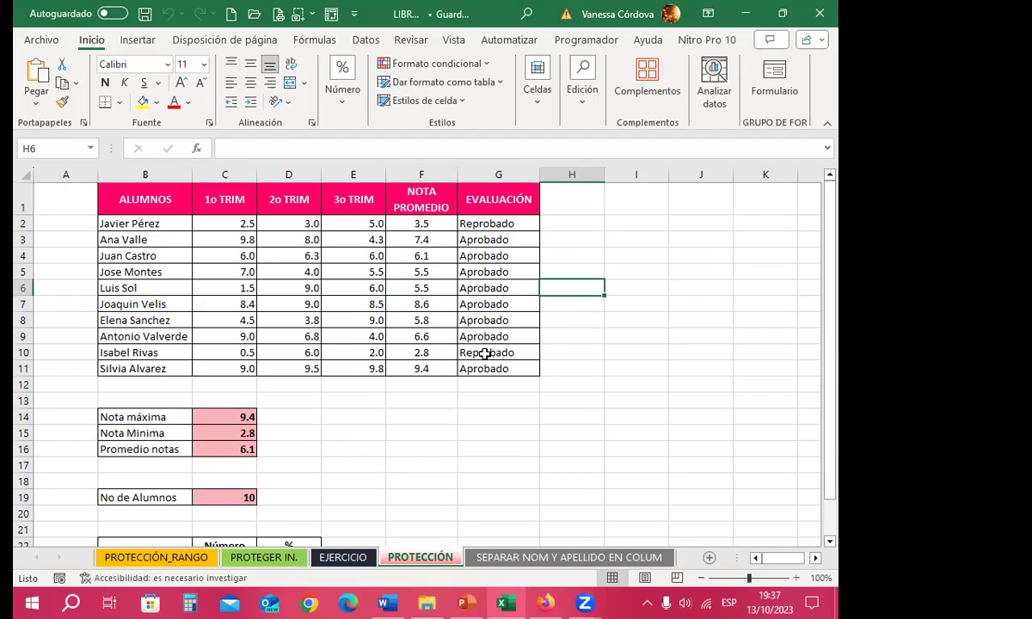
left_click(435, 416)
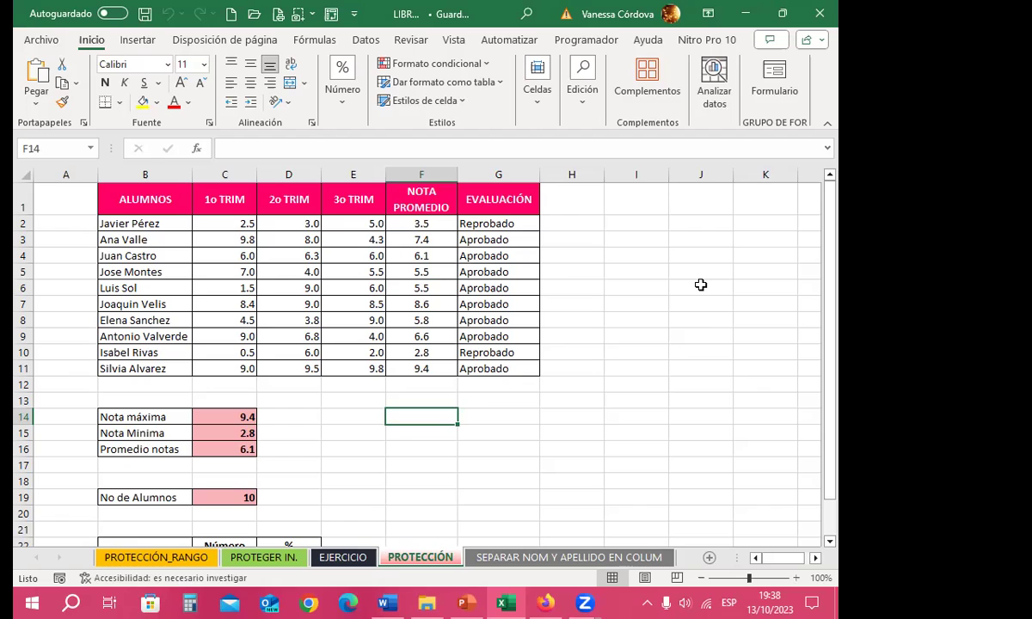
left_click(641, 303)
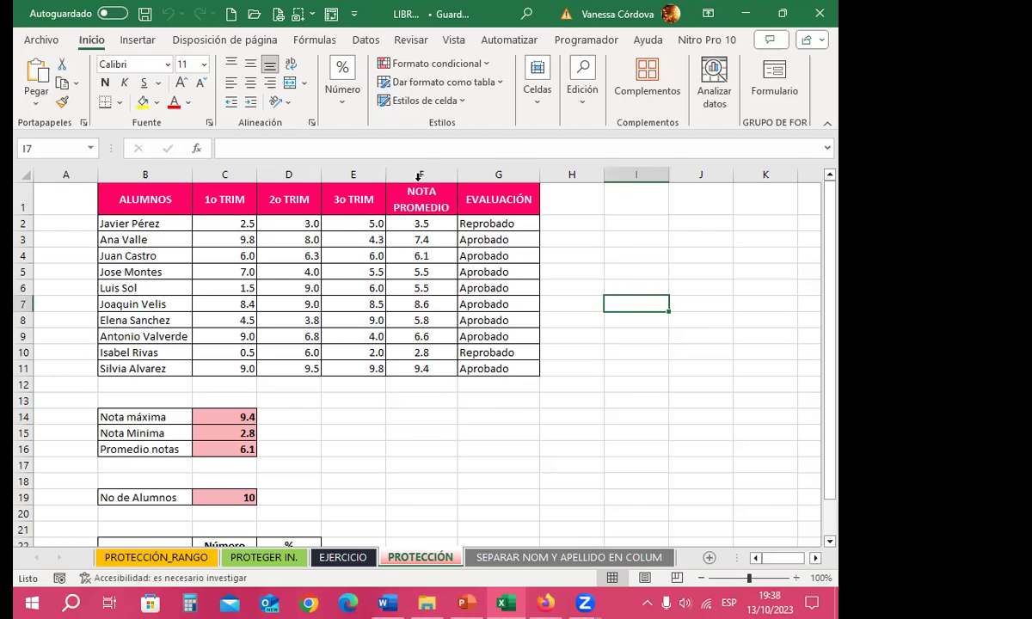
left_click(819, 16)
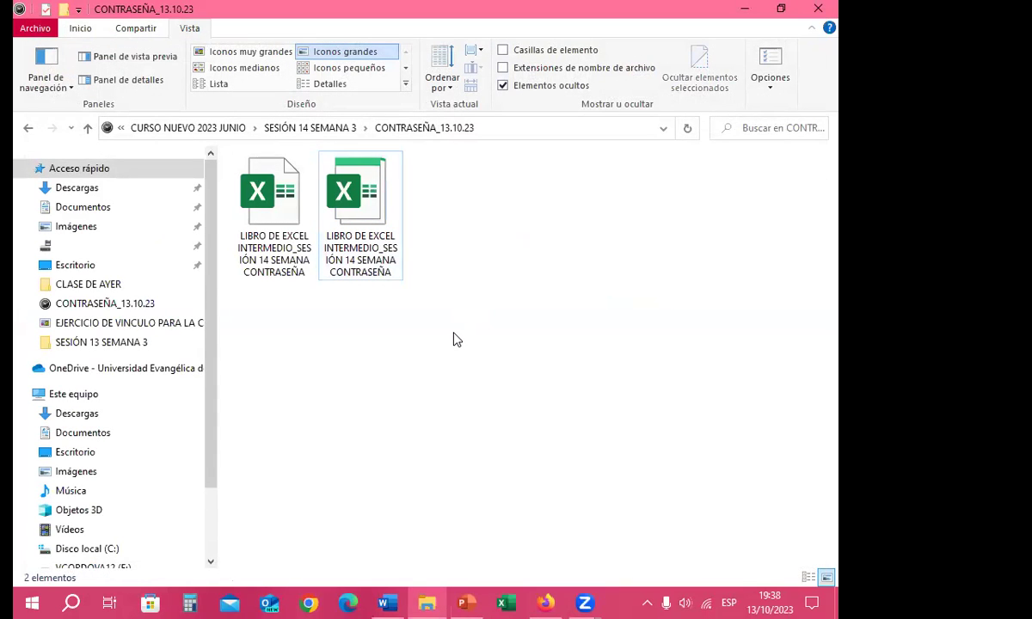
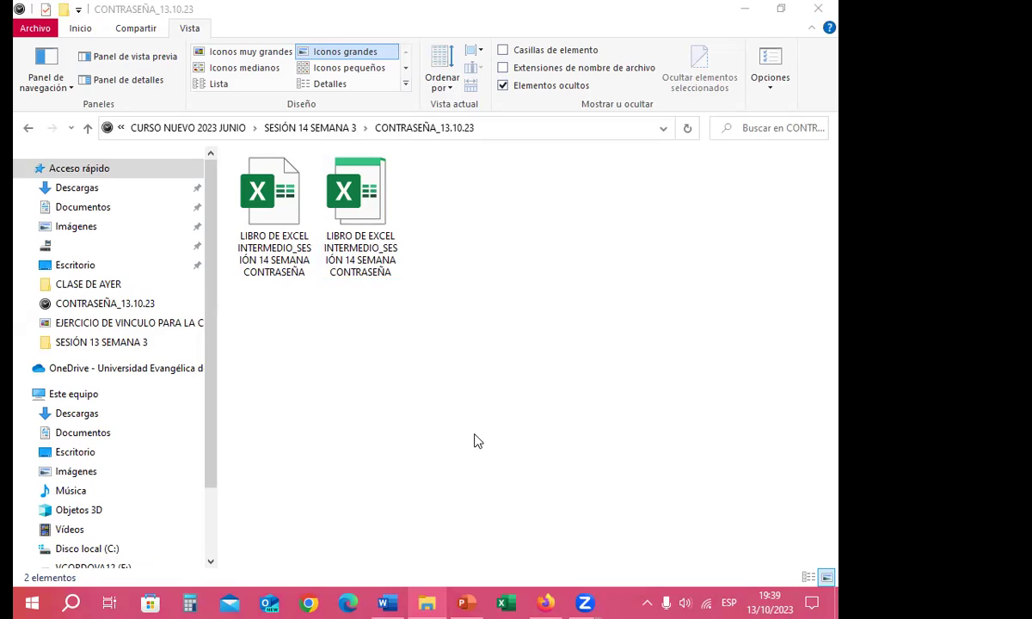
Step: In SESIÓN 14 SEMANA 3, rename the CONTRASEÑA_13.10.23 folder to '&', then undo it
left_click(445, 407)
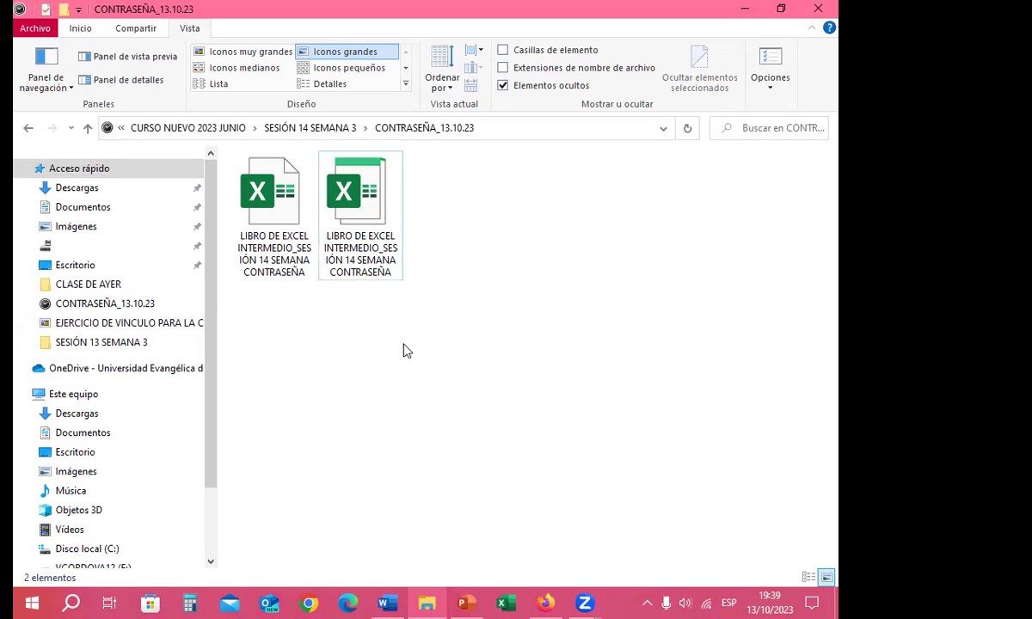
left_click(87, 128)
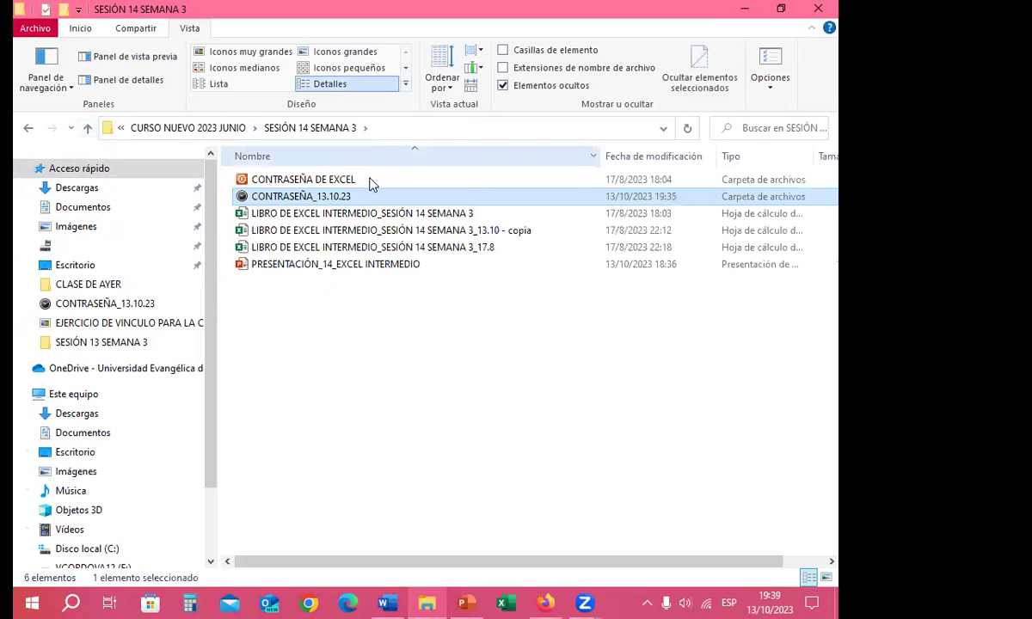
left_click(307, 201)
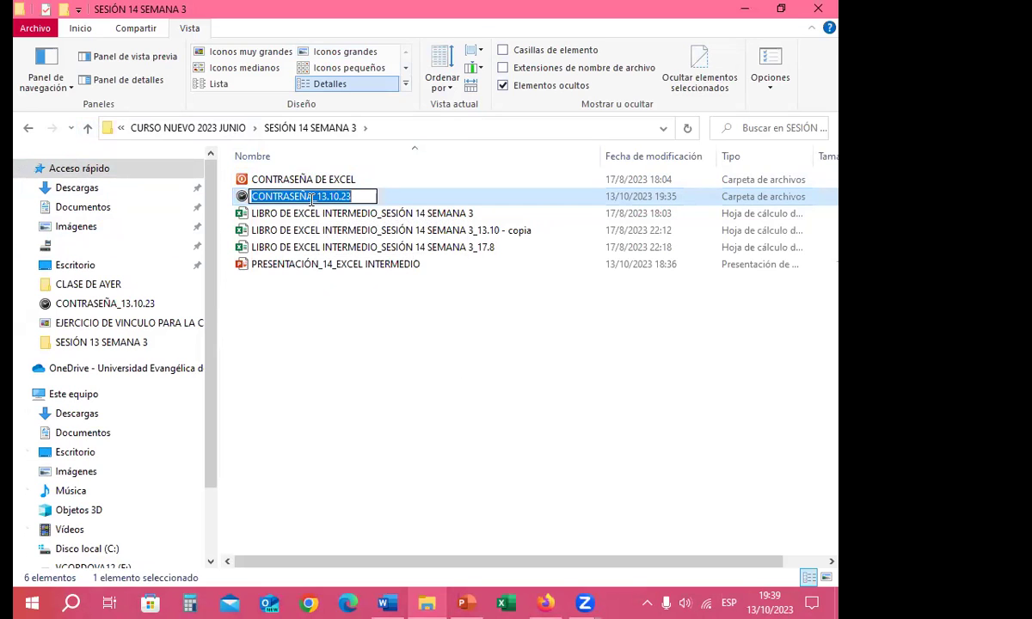
key("alt")
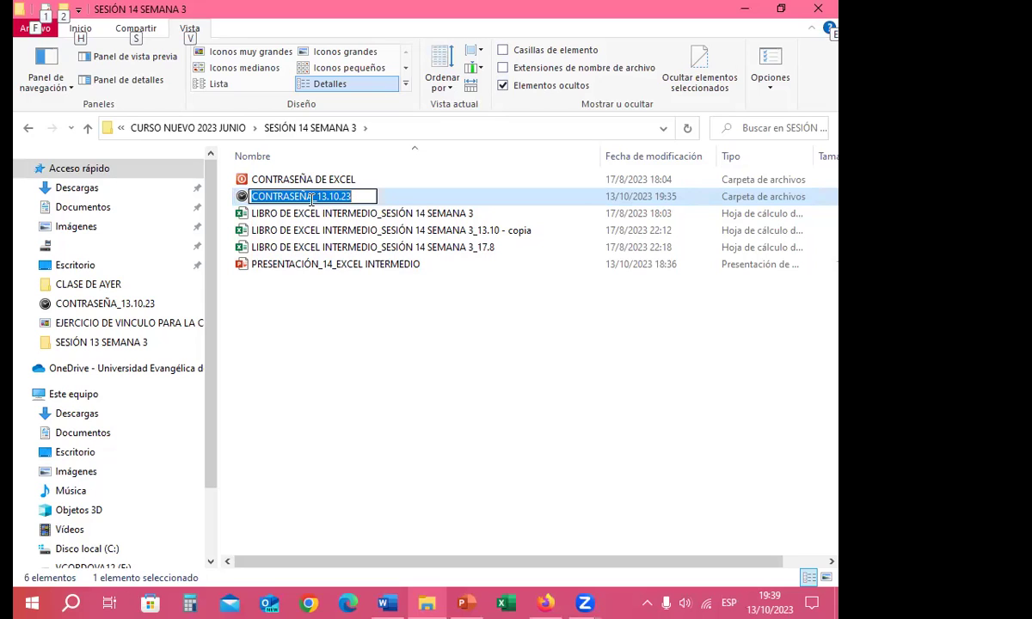
key("alt")
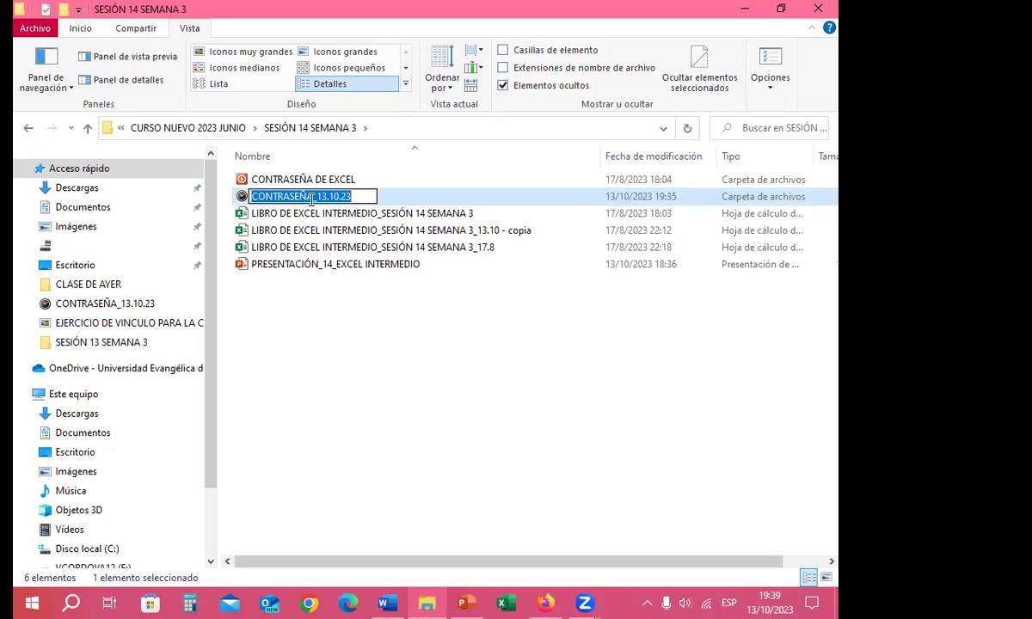
key("BackSpace")
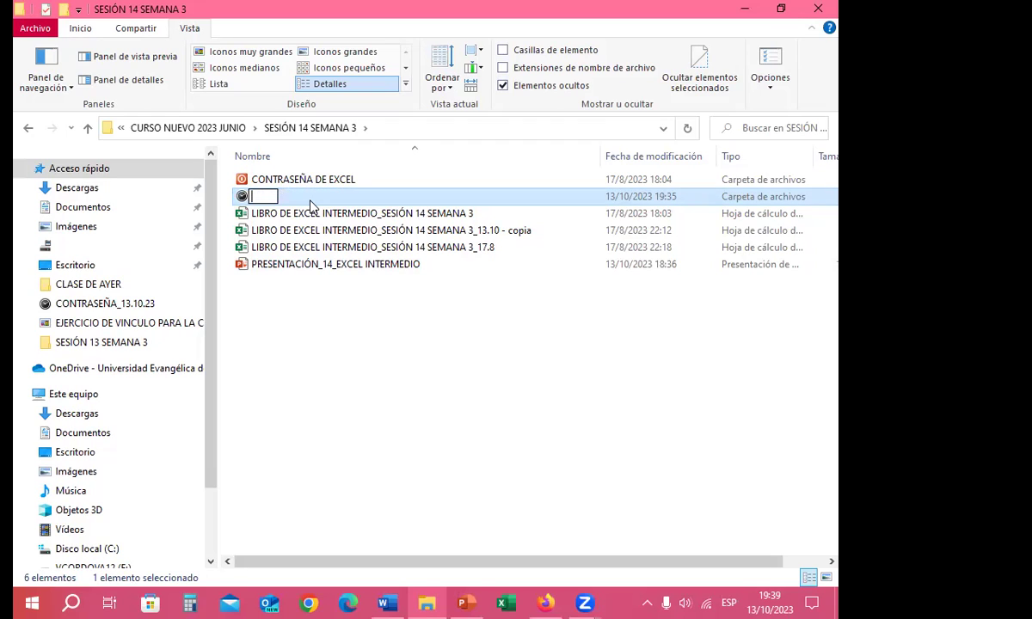
type("&")
key("Return")
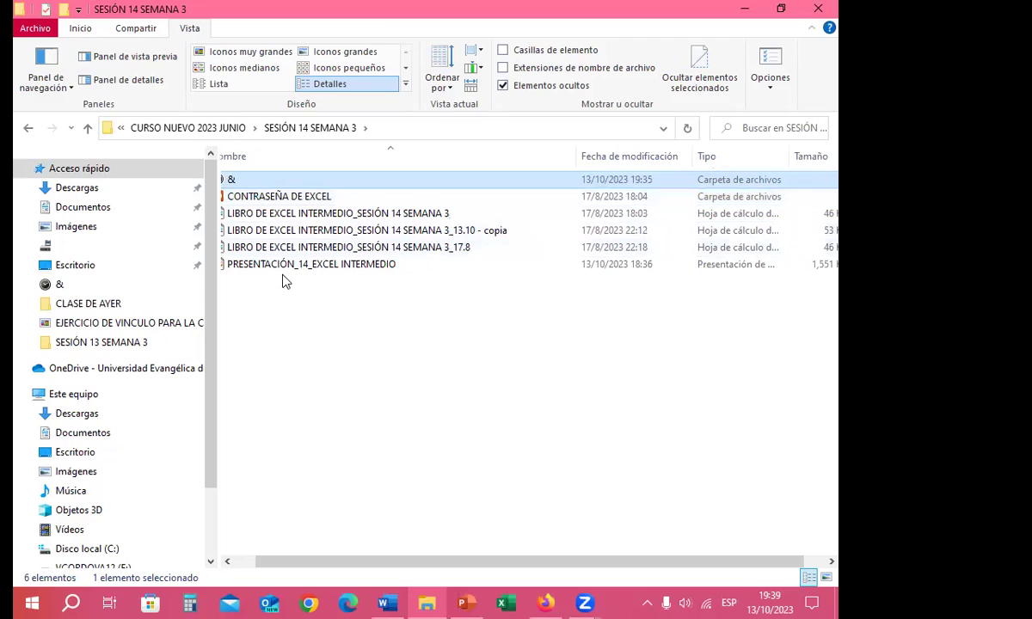
key("ctrl+z")
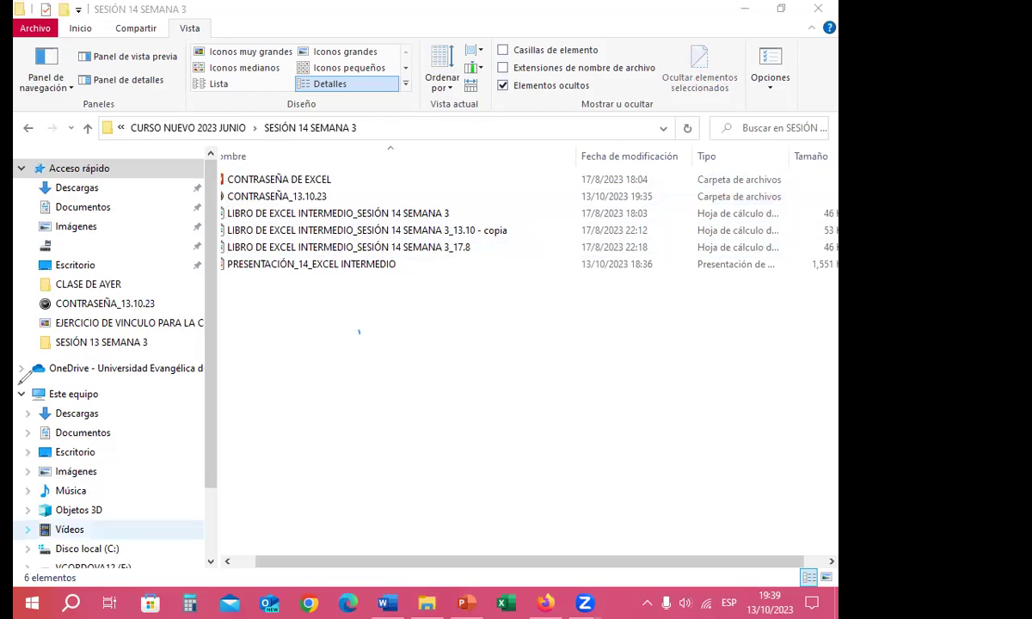
Step: Give the CONTRASEÑA_13.10.23 folder a blank name, then select the _17.8 workbook
left_click(627, 472)
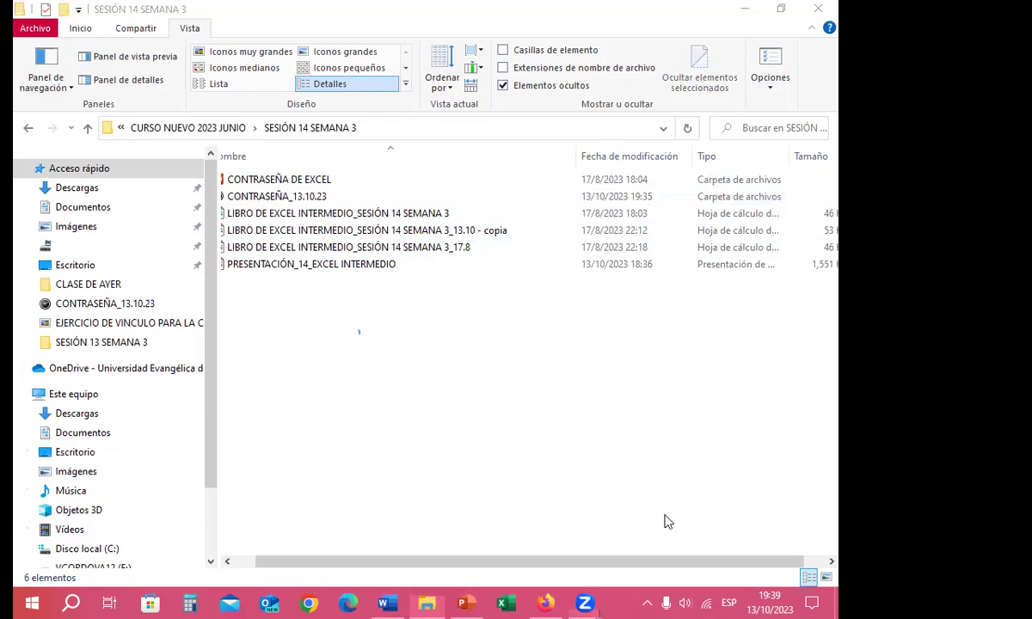
left_click(497, 539)
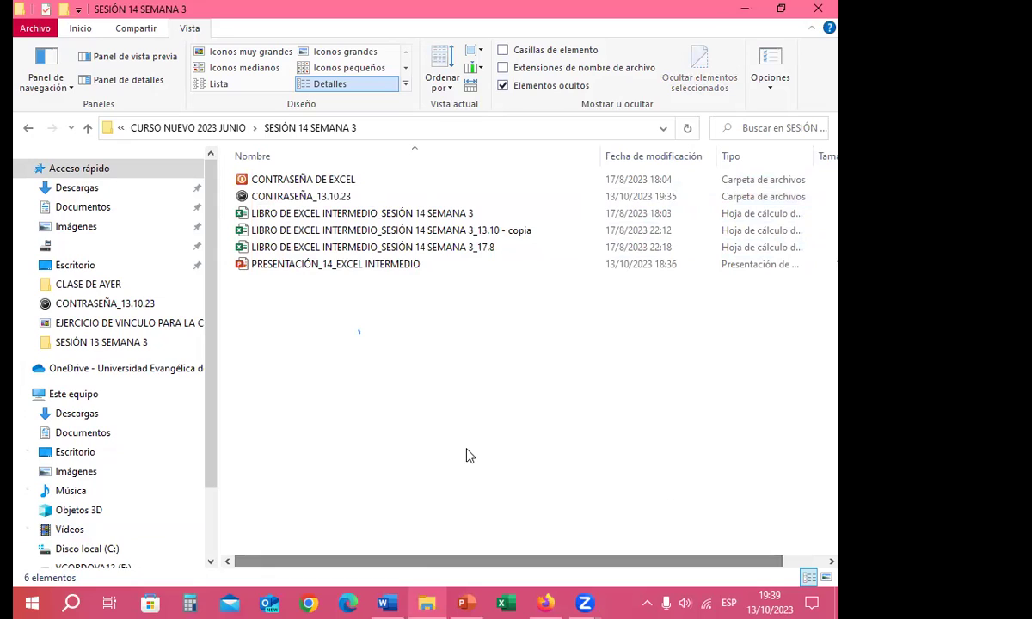
left_click(297, 198)
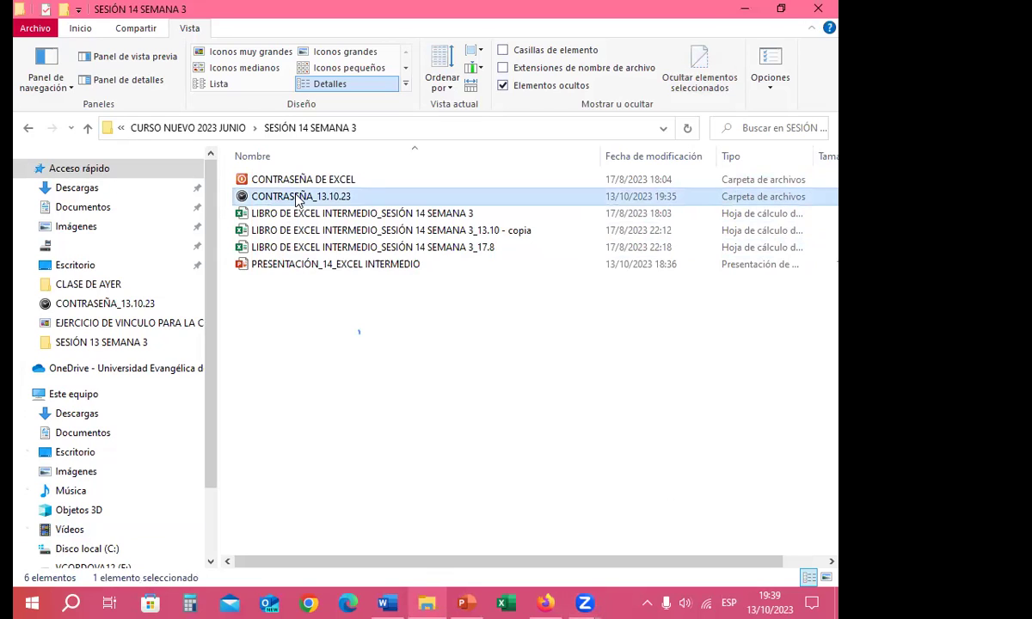
left_click(297, 196)
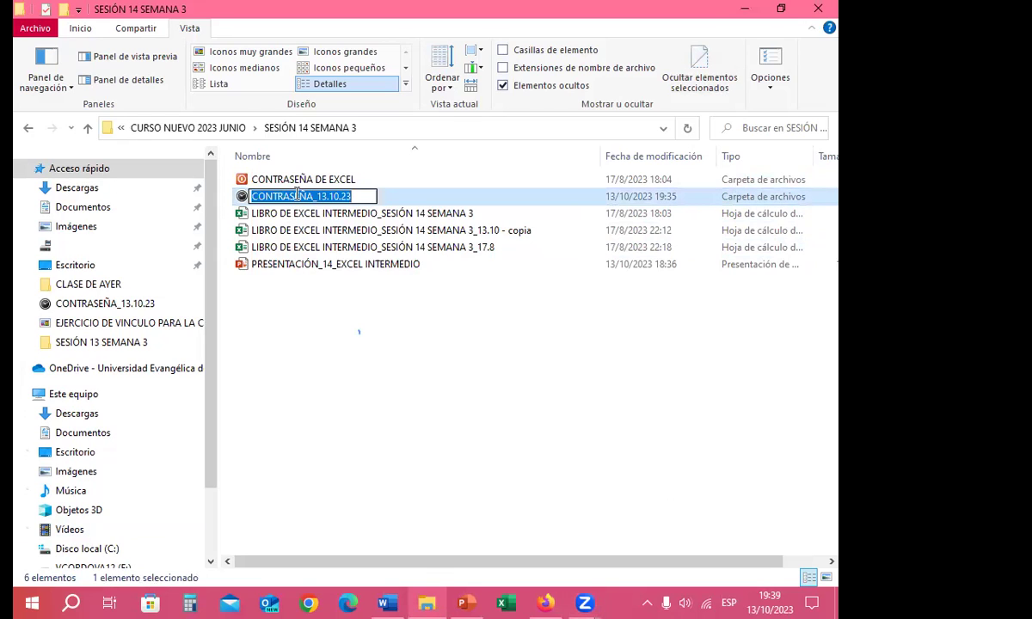
key("BackSpace")
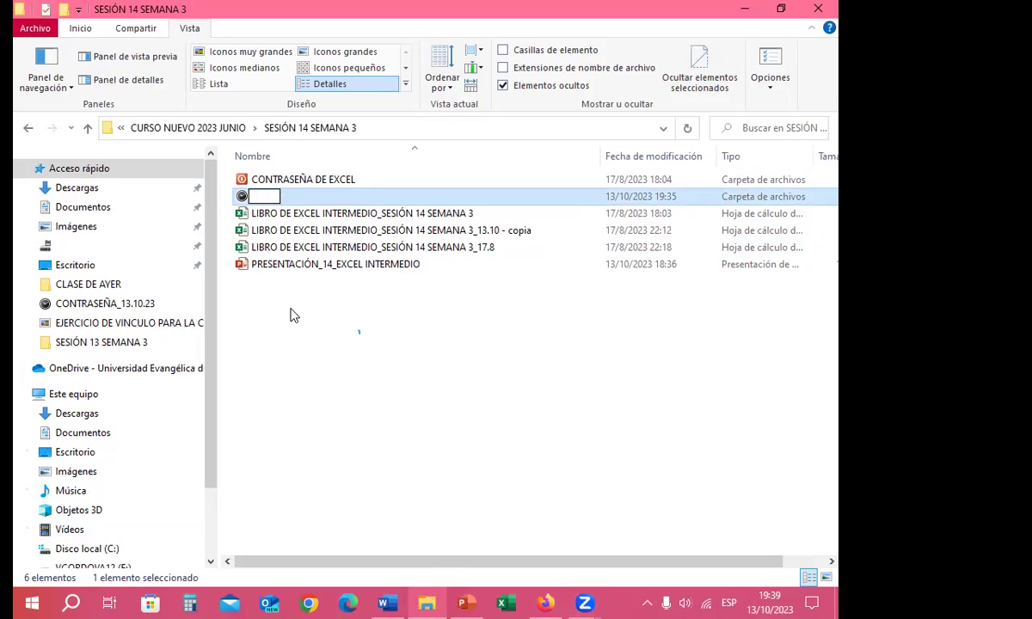
key("Return")
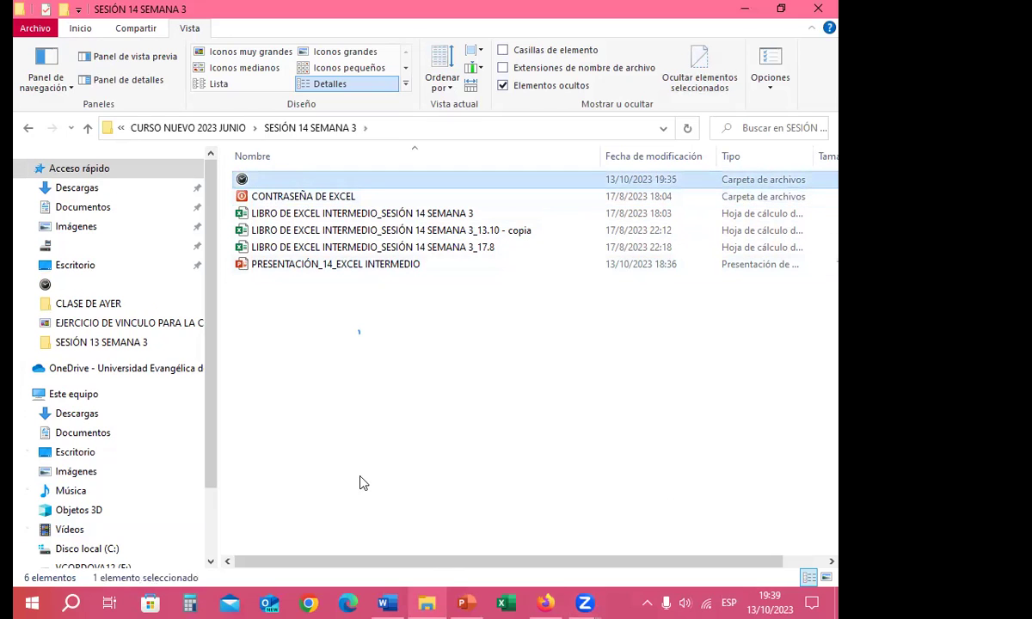
left_click(451, 411)
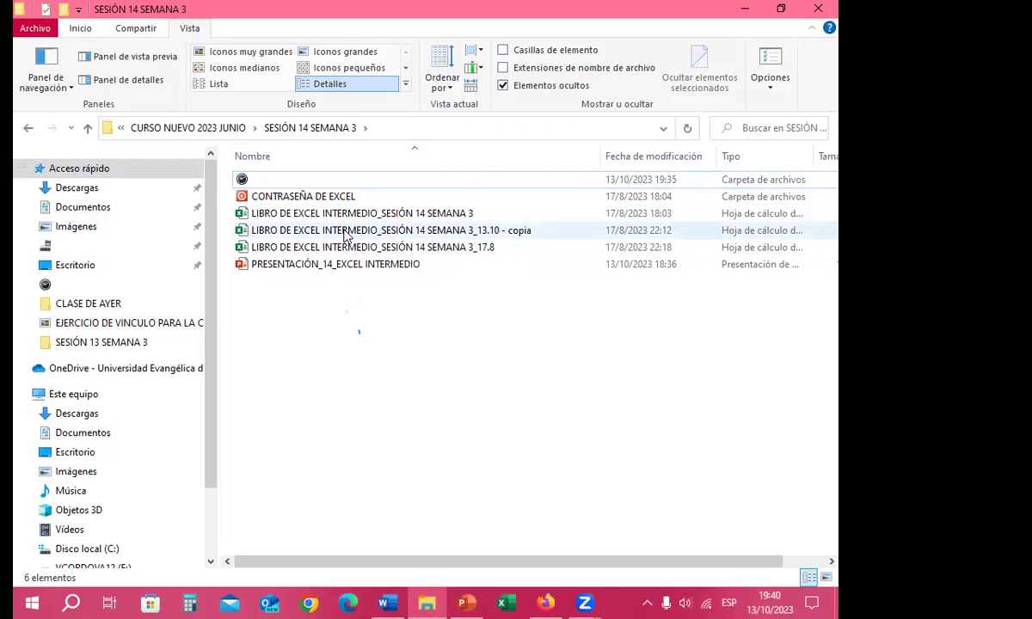
left_click(331, 249)
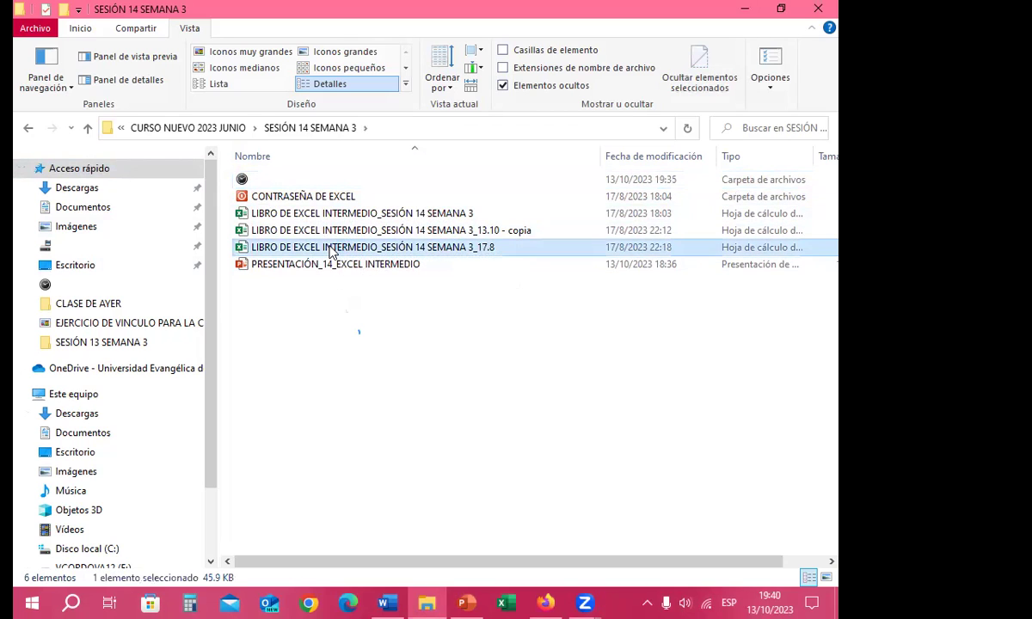
Step: Open the _17.8 workbook on PROTECCIÓN_RANGO and check the Revisar > Proteger options
double_click(331, 250)
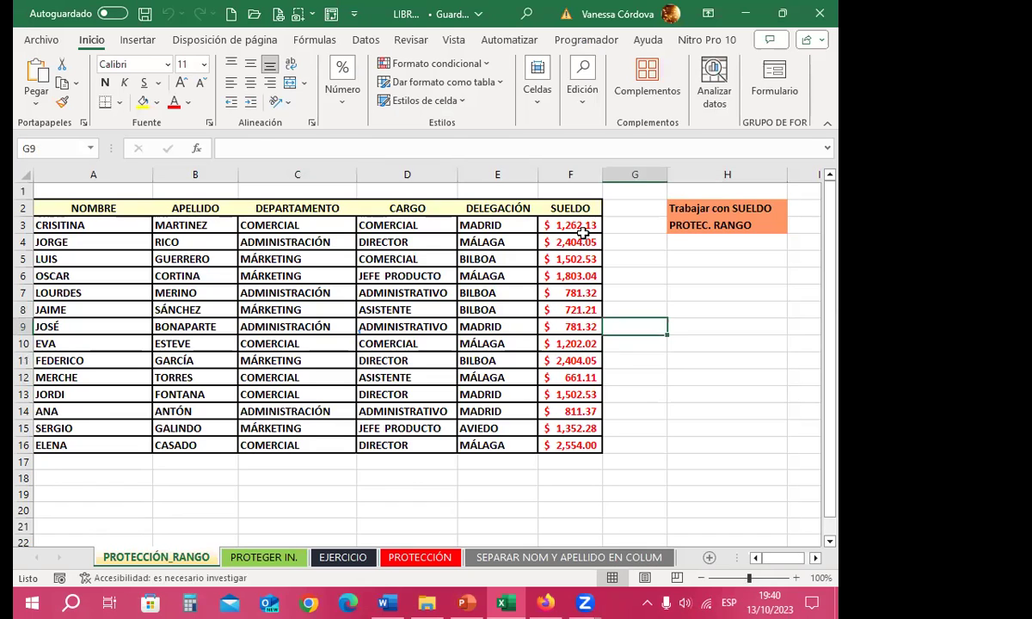
left_click(547, 221)
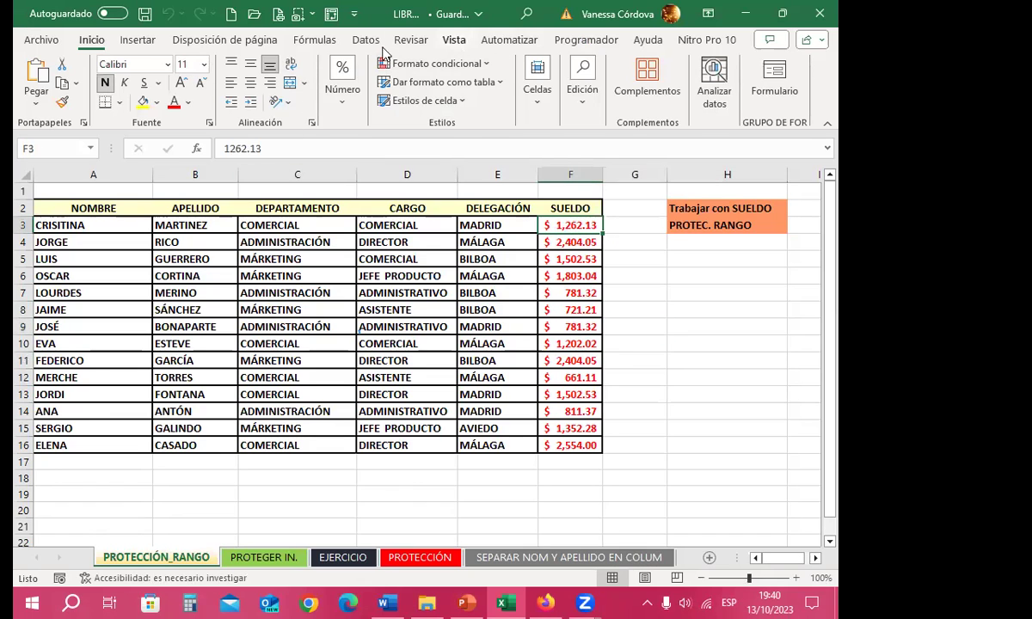
left_click(411, 40)
left_click(576, 101)
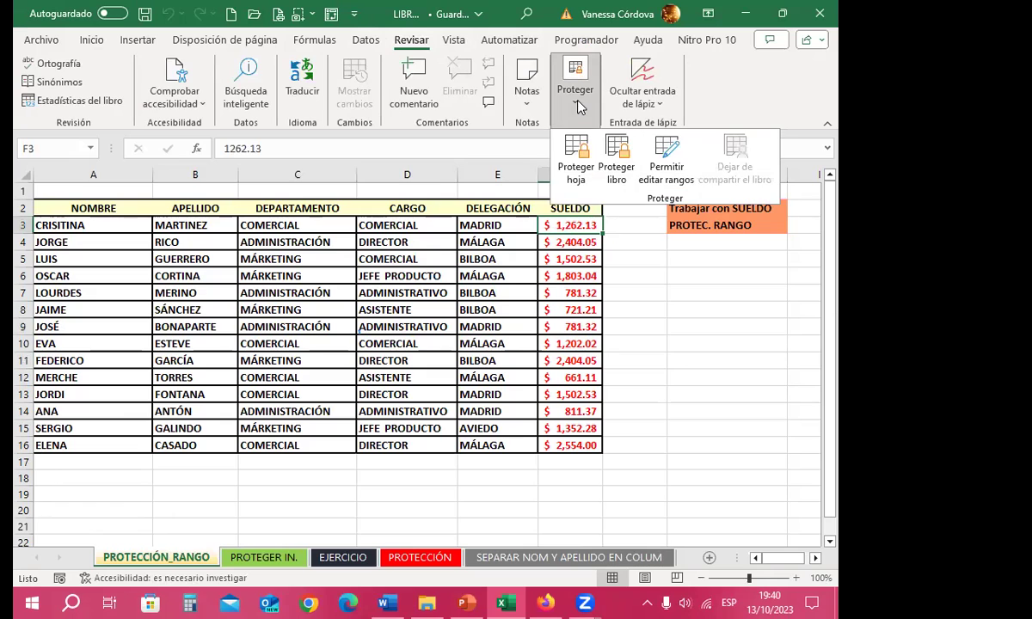
left_click(591, 293)
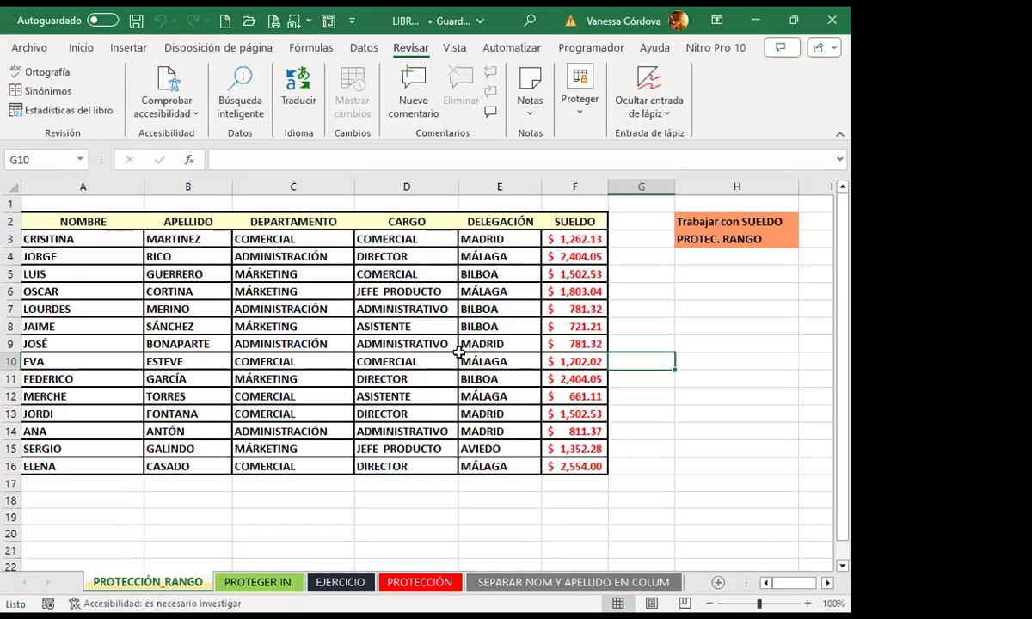
left_click(446, 324)
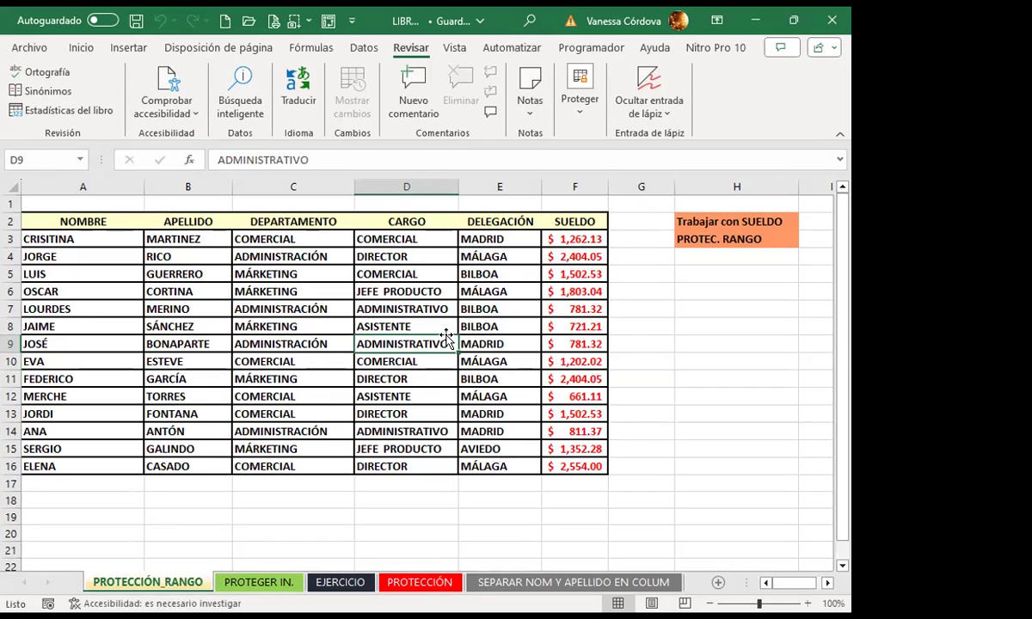
Step: Switch Excel to another signed-in Microsoft account from the account flyout
left_click(615, 24)
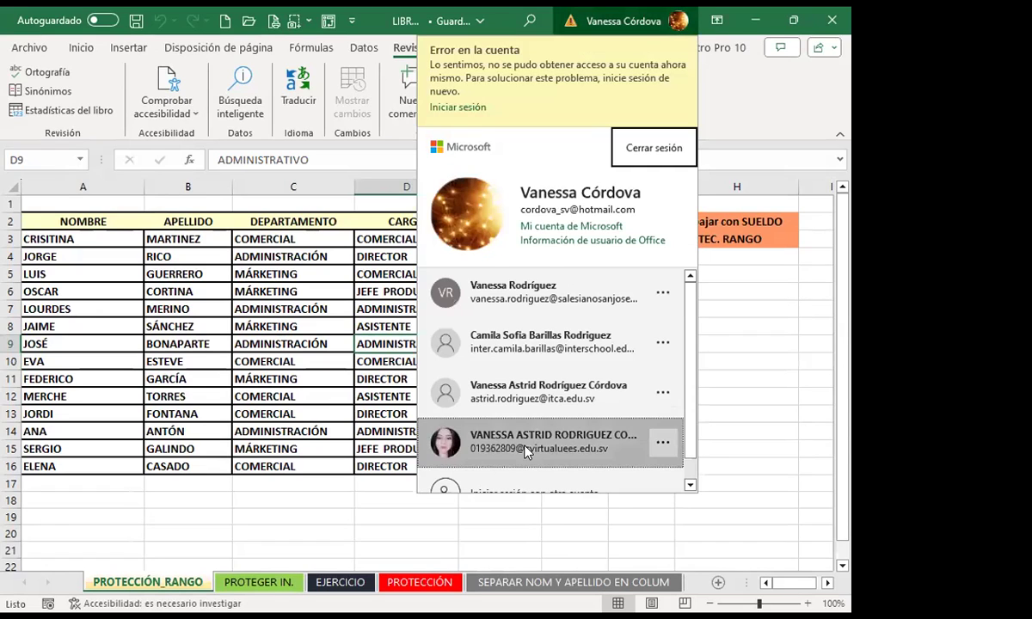
left_click(527, 452)
left_click(648, 373)
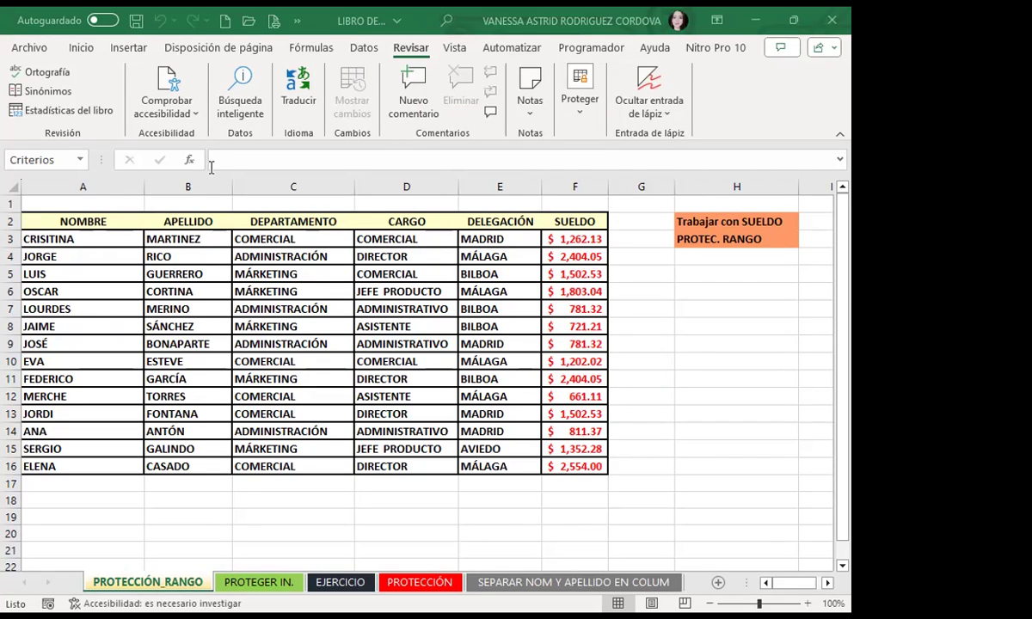
left_click(375, 330)
left_click(281, 324)
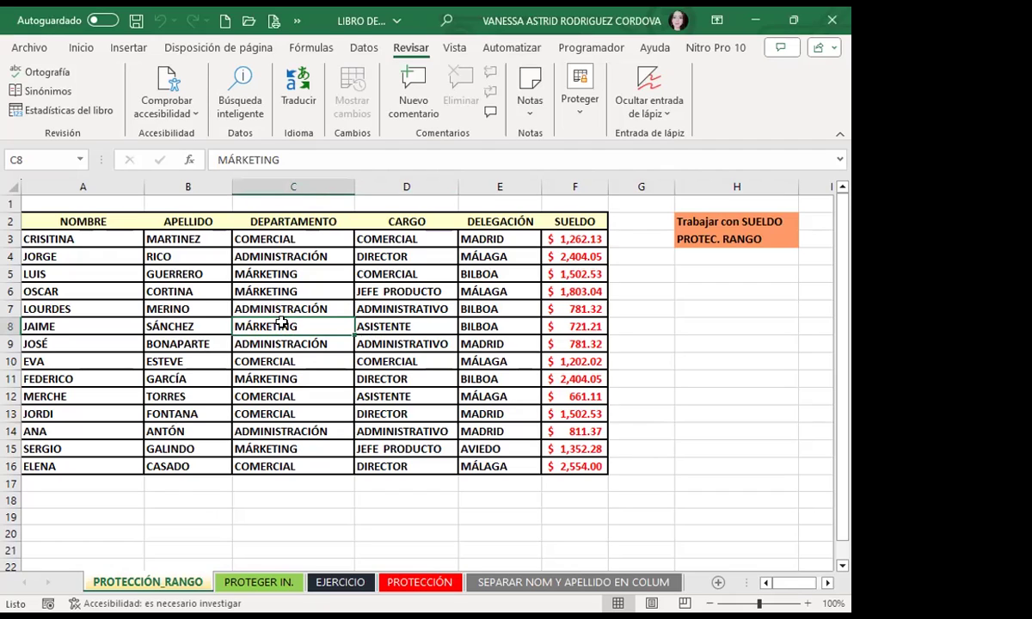
left_click(279, 269)
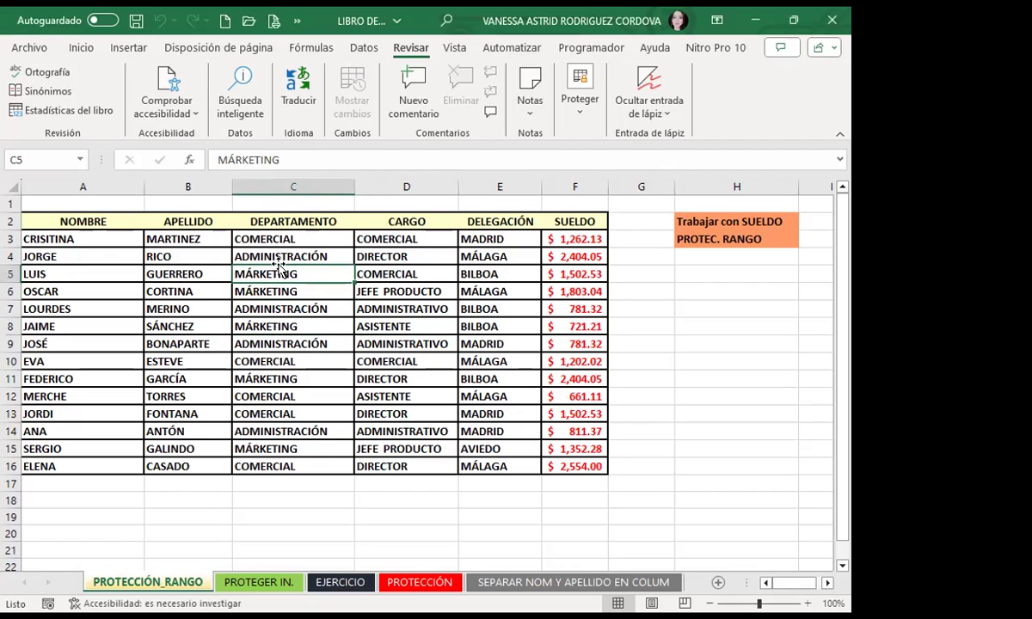
left_click(273, 256)
left_click(263, 239)
left_click(284, 342)
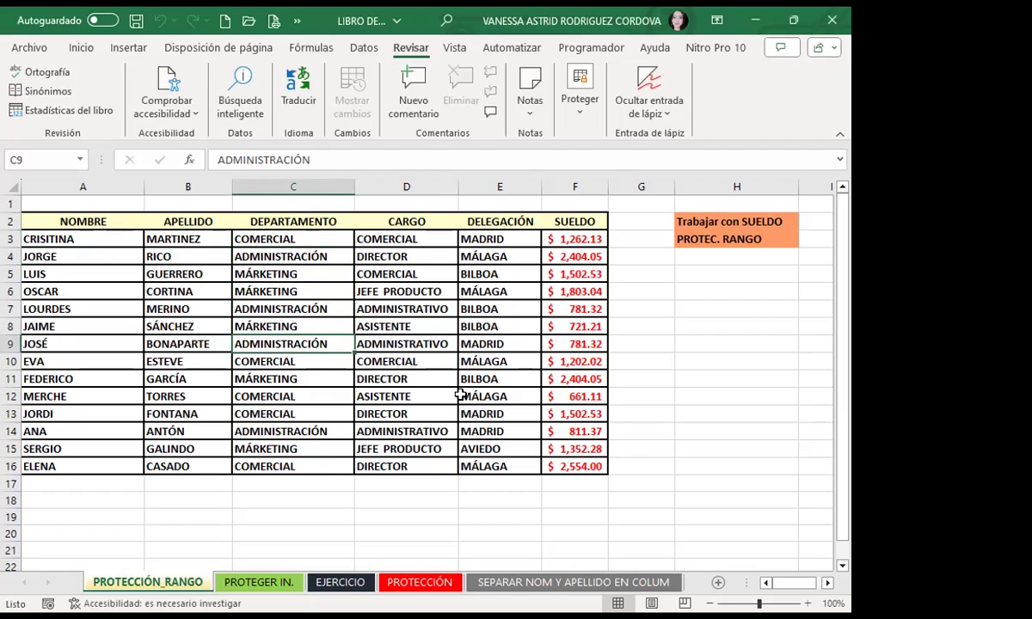
left_click(574, 362)
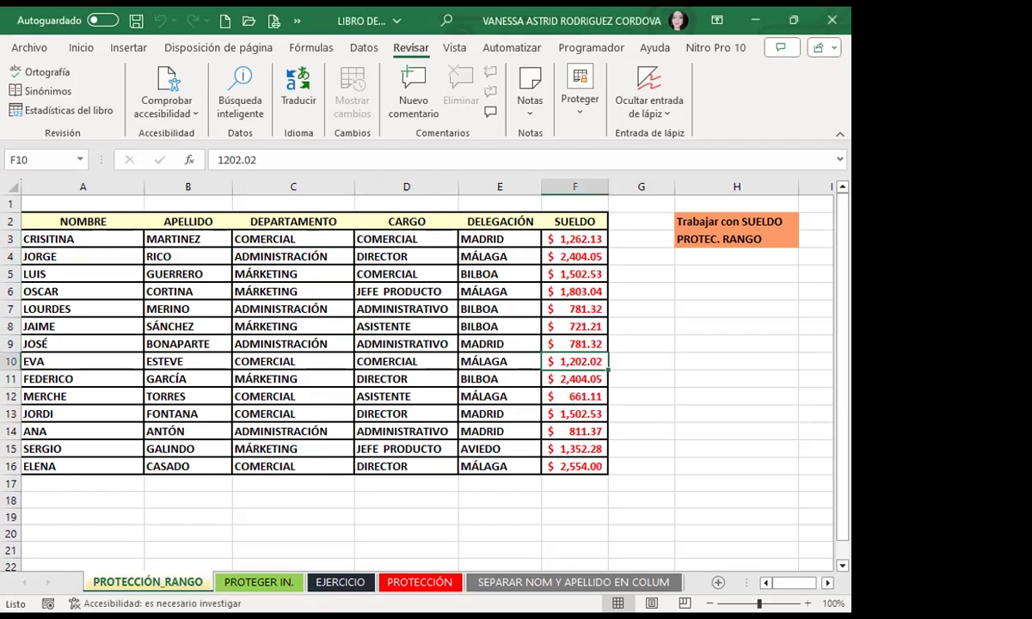
left_click_drag(404, 500, 400, 483)
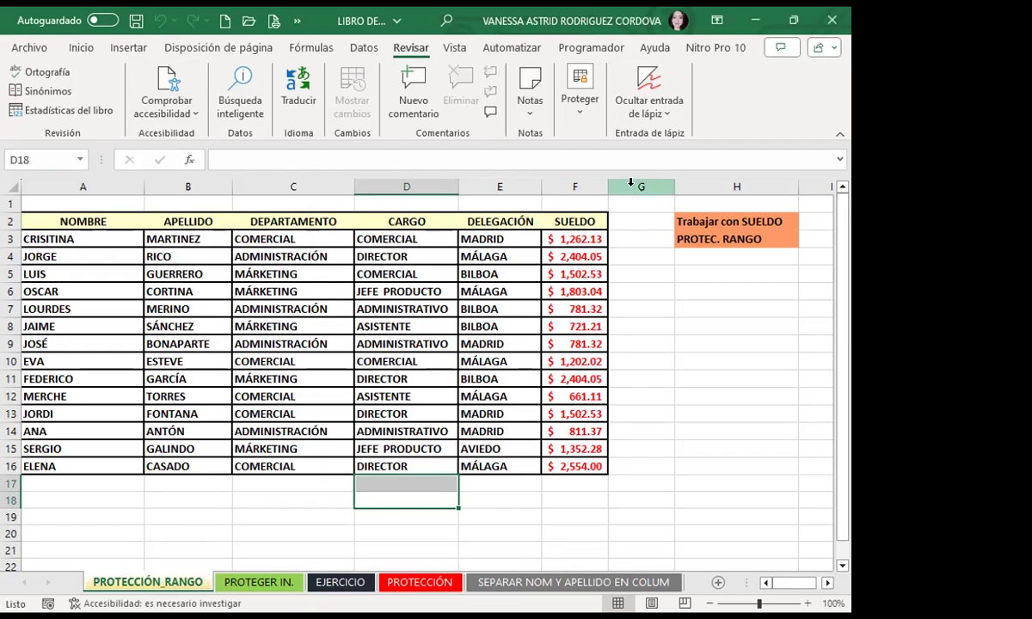
left_click(657, 233)
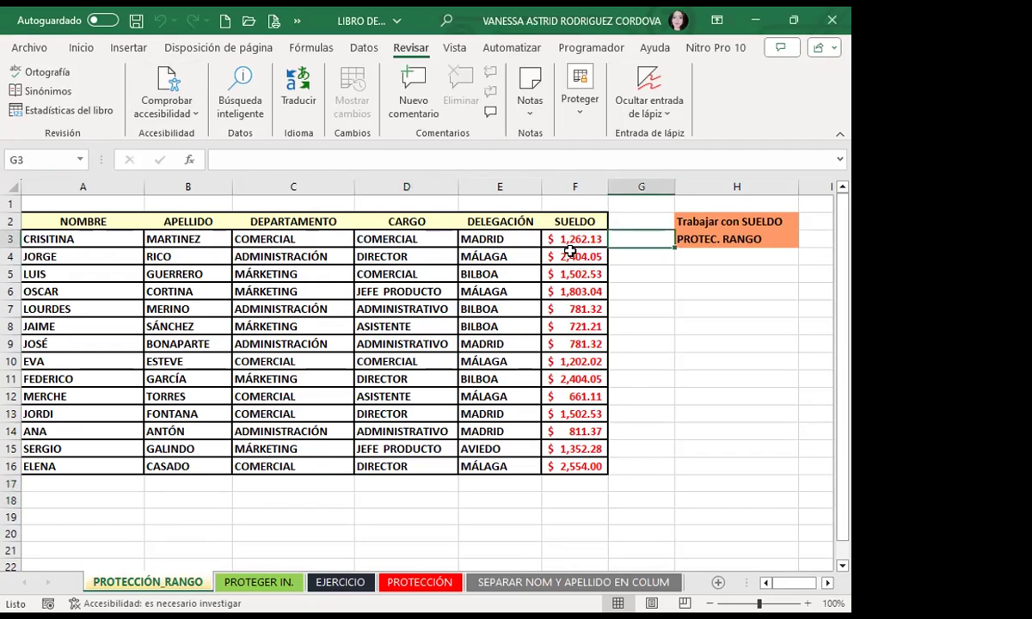
Step: Paste the copied salaries back over F3:F16 and reselect the F3:F16 range
left_click_drag(574, 242, 569, 468)
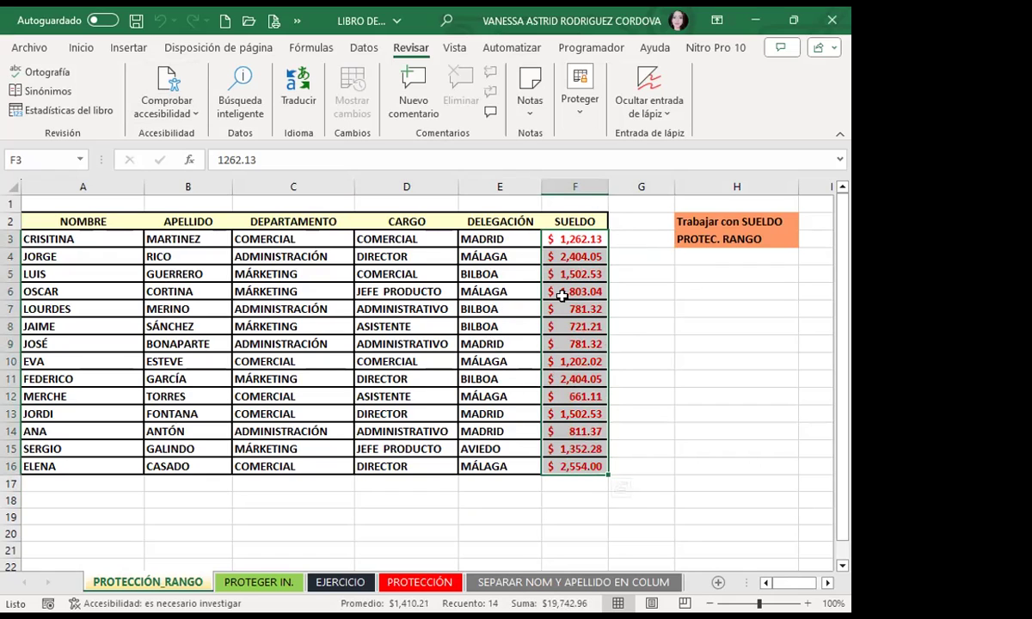
left_click(81, 47)
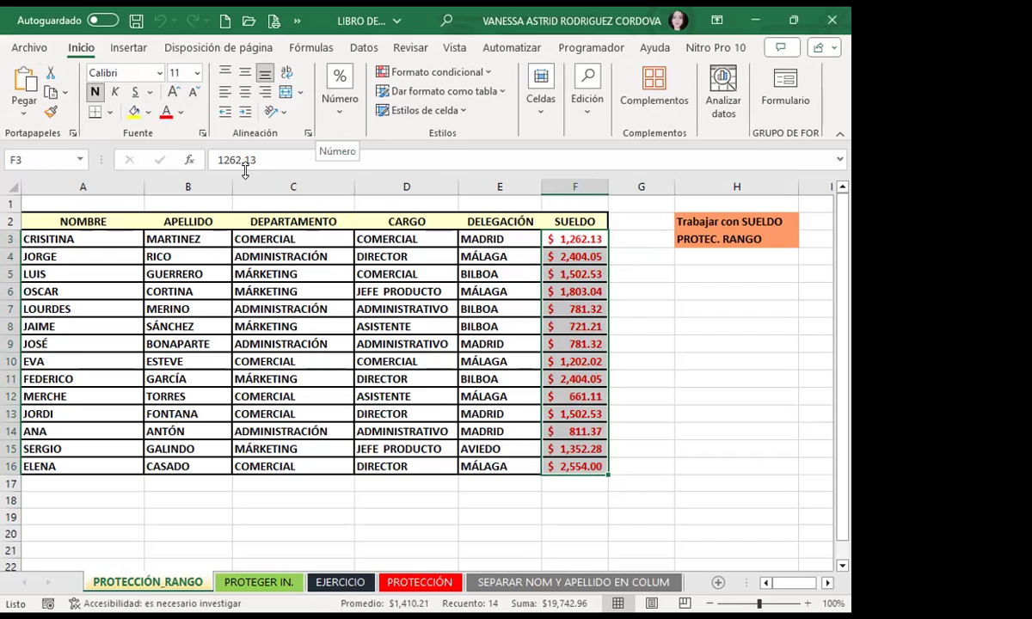
key("ctrl+v")
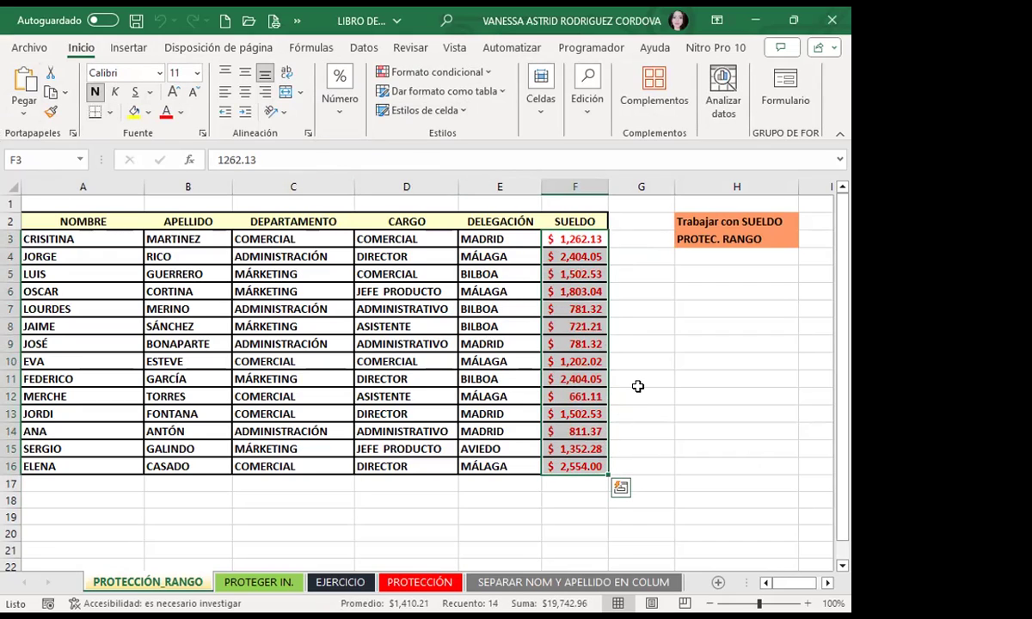
key("Escape")
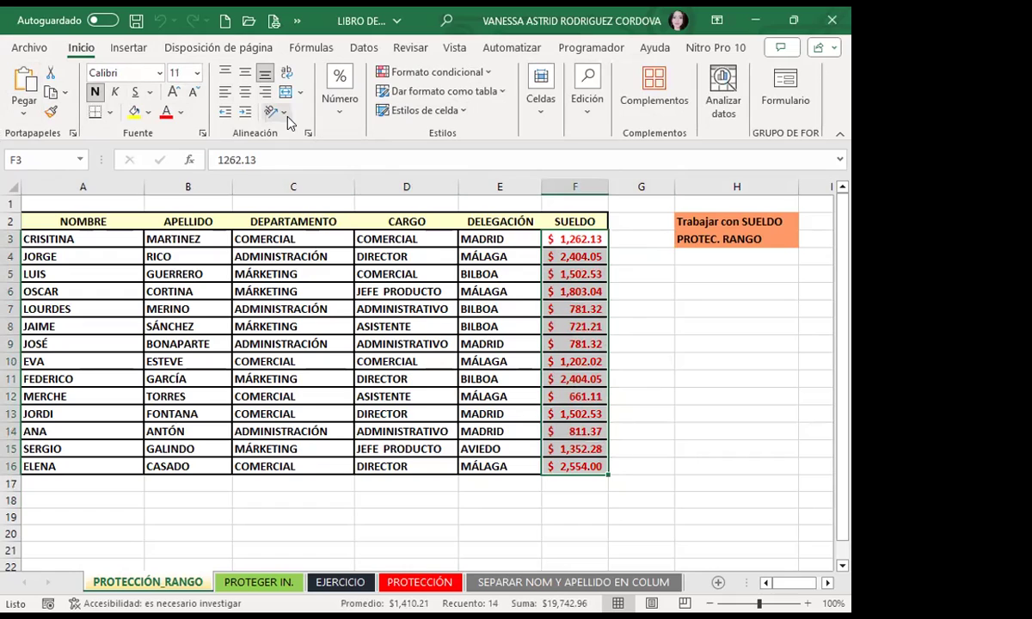
left_click(666, 325)
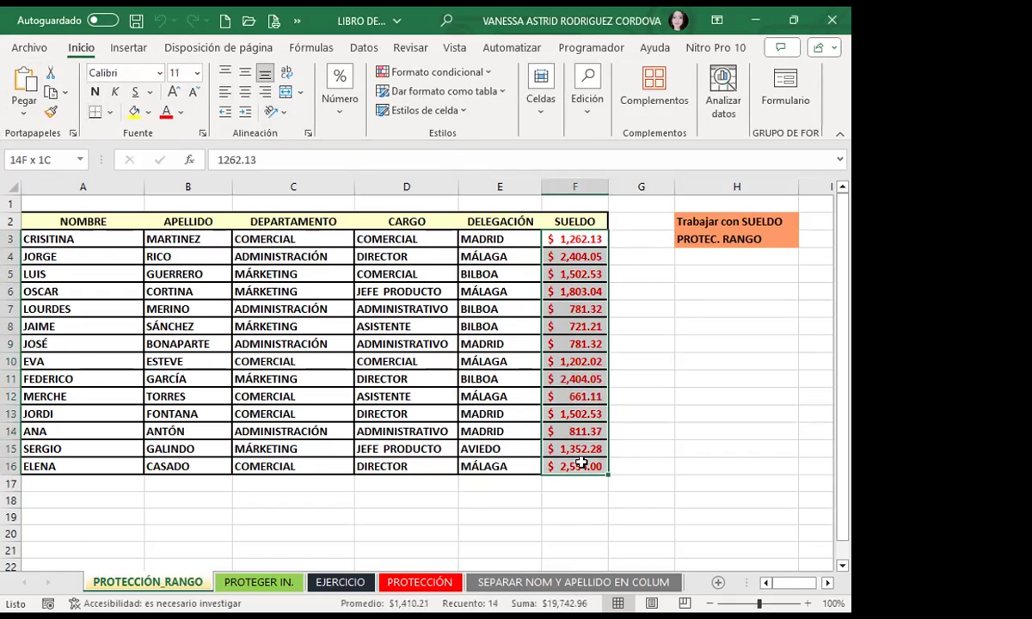
left_click_drag(585, 240, 581, 463)
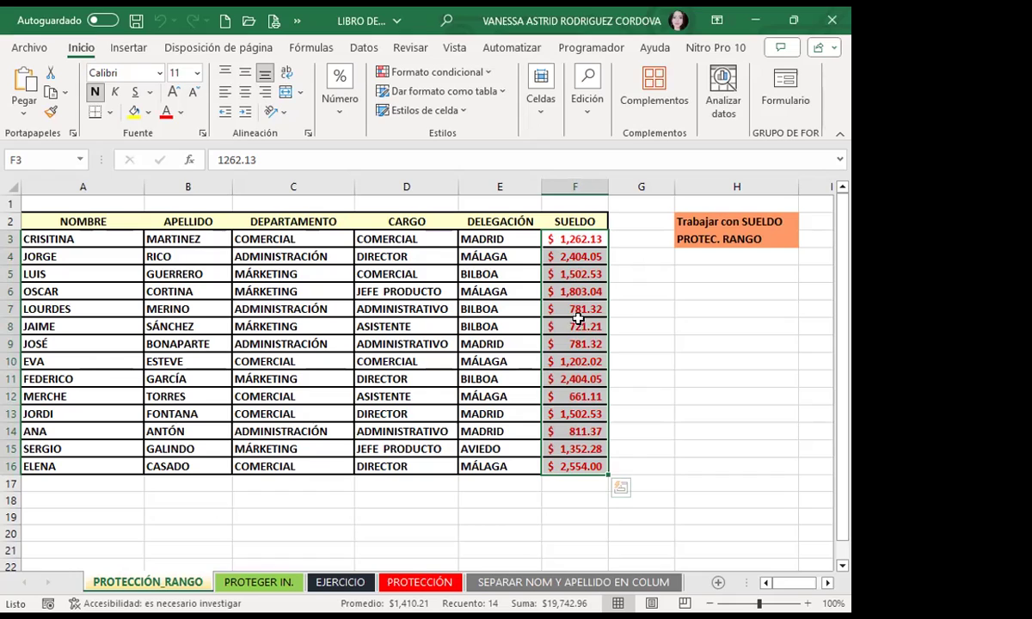
left_click(363, 47)
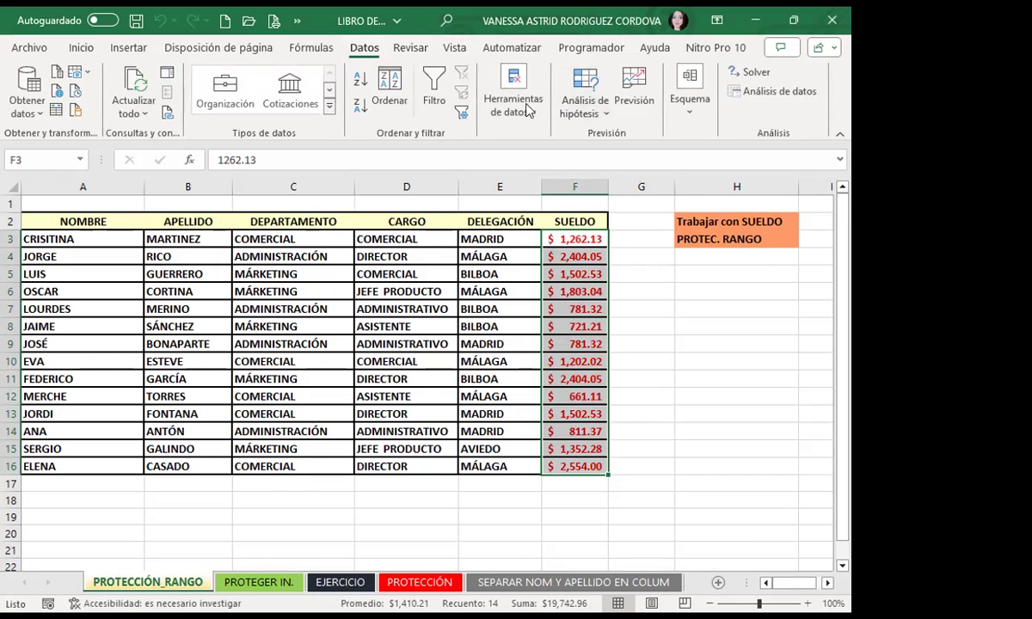
Step: Open Revisar > Proteger > Permitir editar rangos, showing Rango1 for $F$3:$F$16
left_click(411, 48)
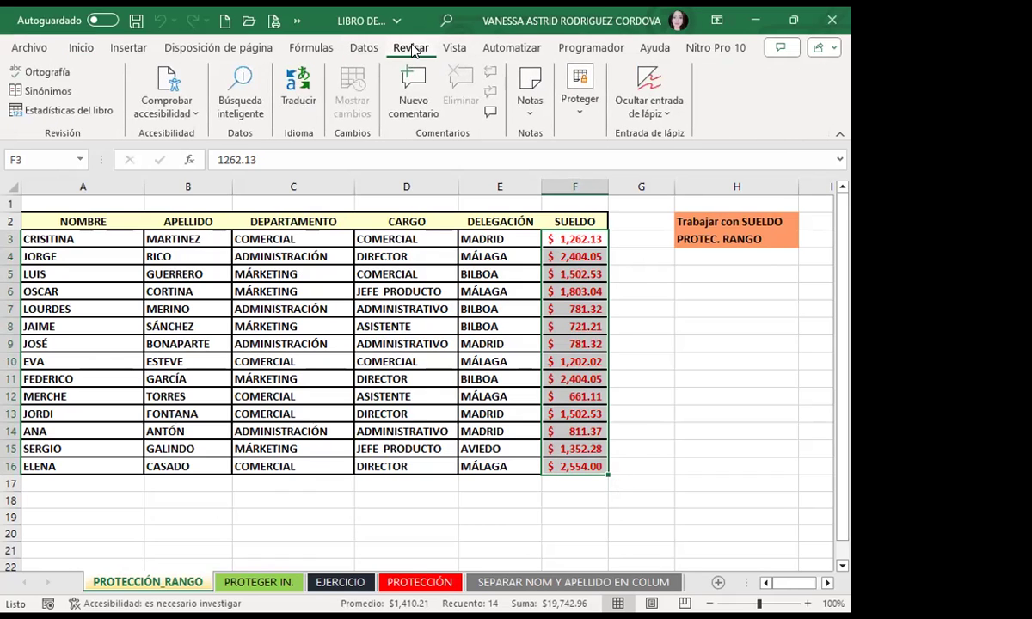
left_click(580, 108)
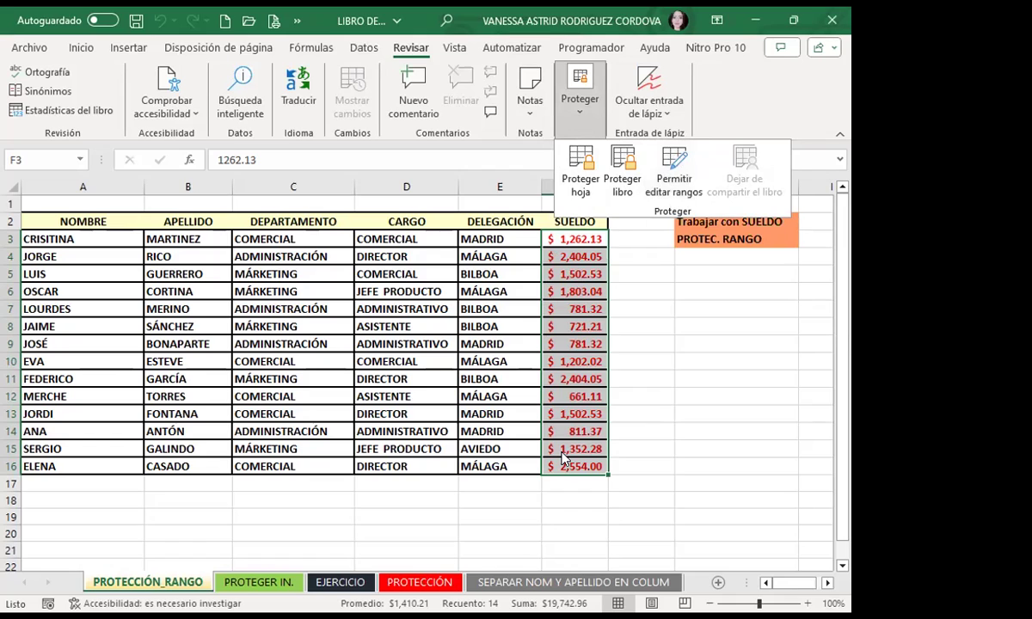
left_click(674, 170)
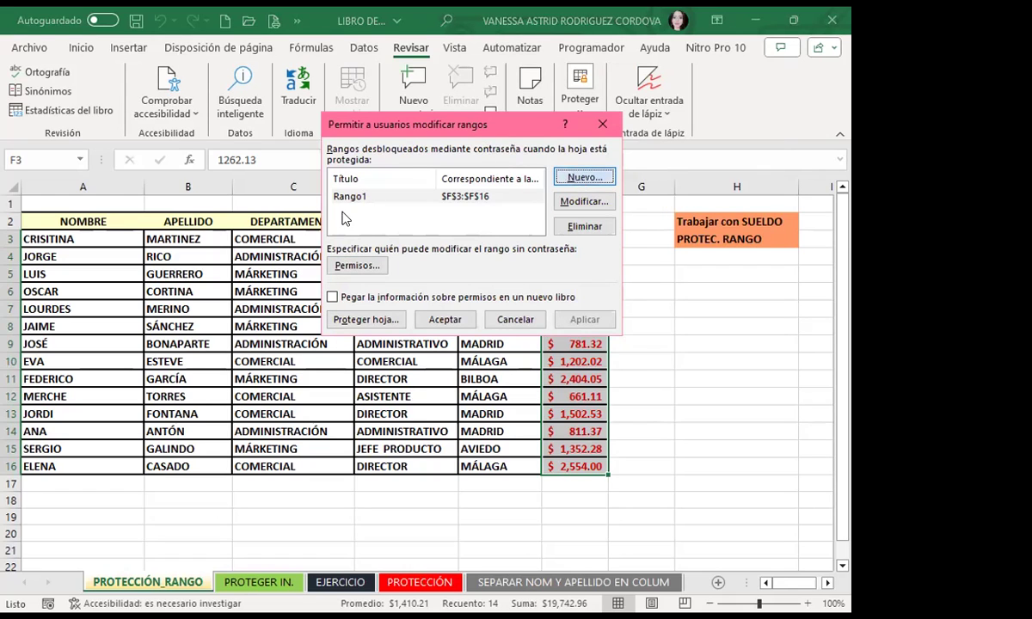
Step: Add a new editable range for $F$3:$F$16 protected by a confirmed range password
left_click(565, 177)
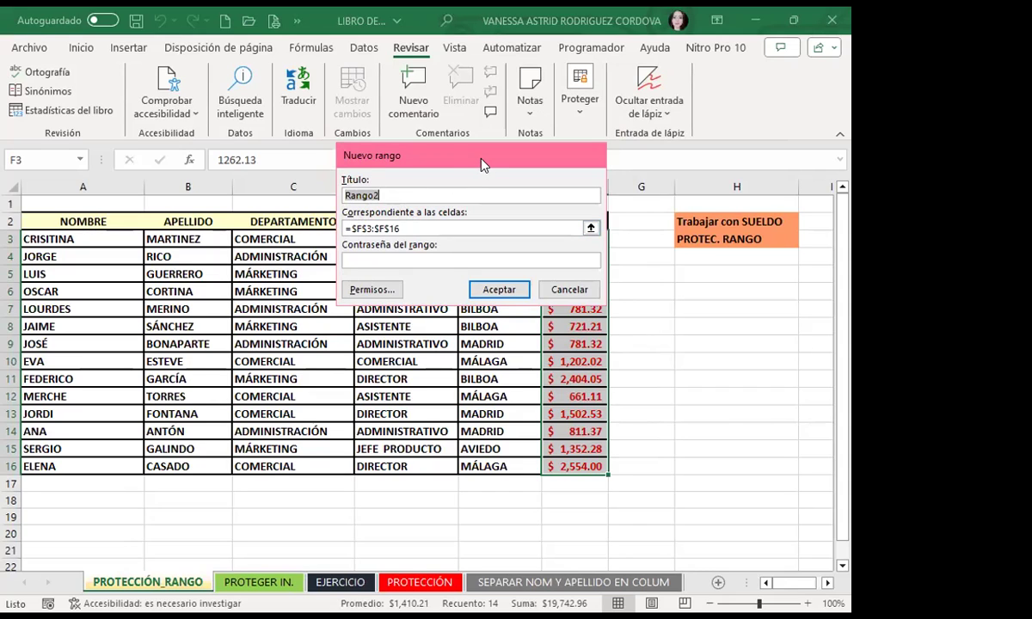
left_click_drag(323, 173, 323, 168)
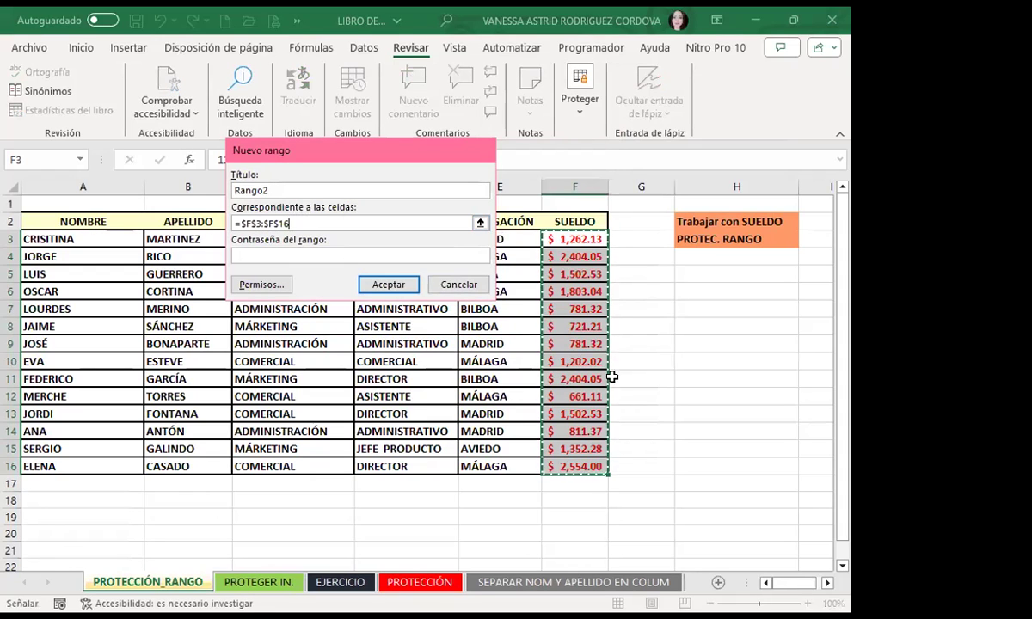
left_click(336, 220)
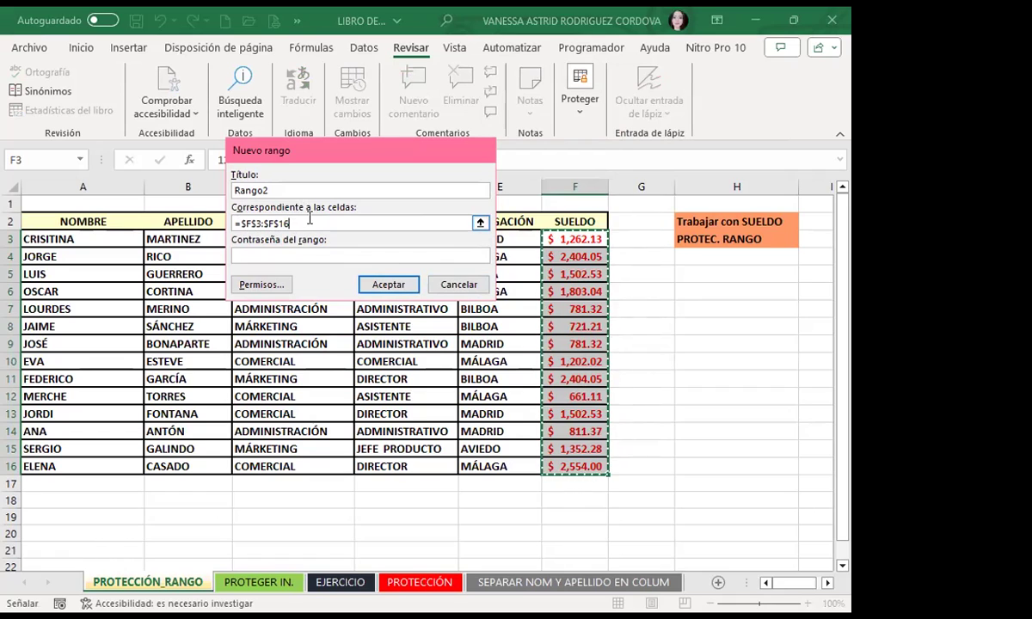
left_click(283, 254)
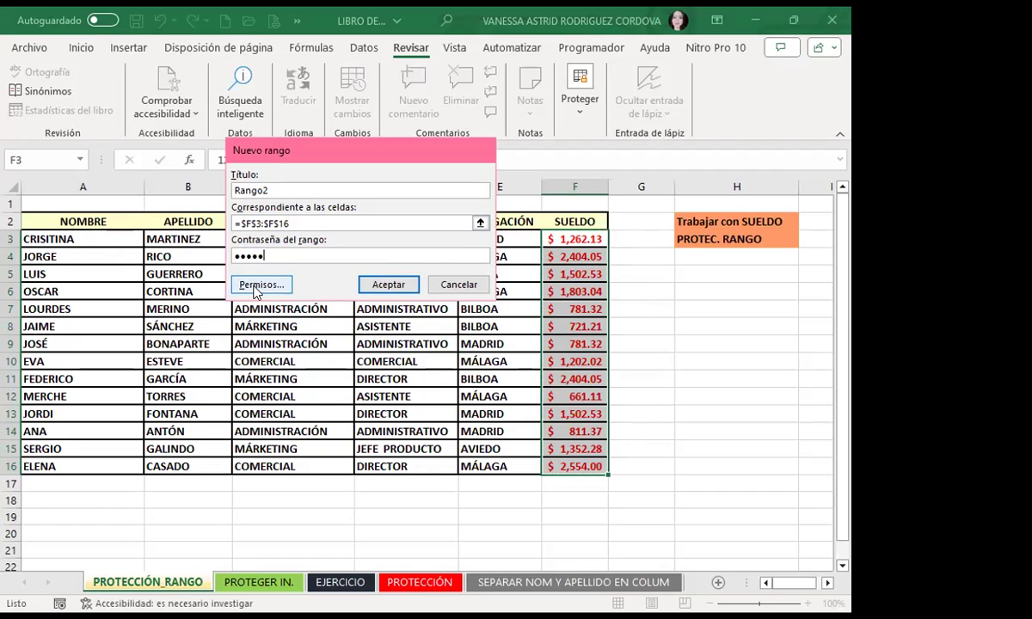
left_click(389, 285)
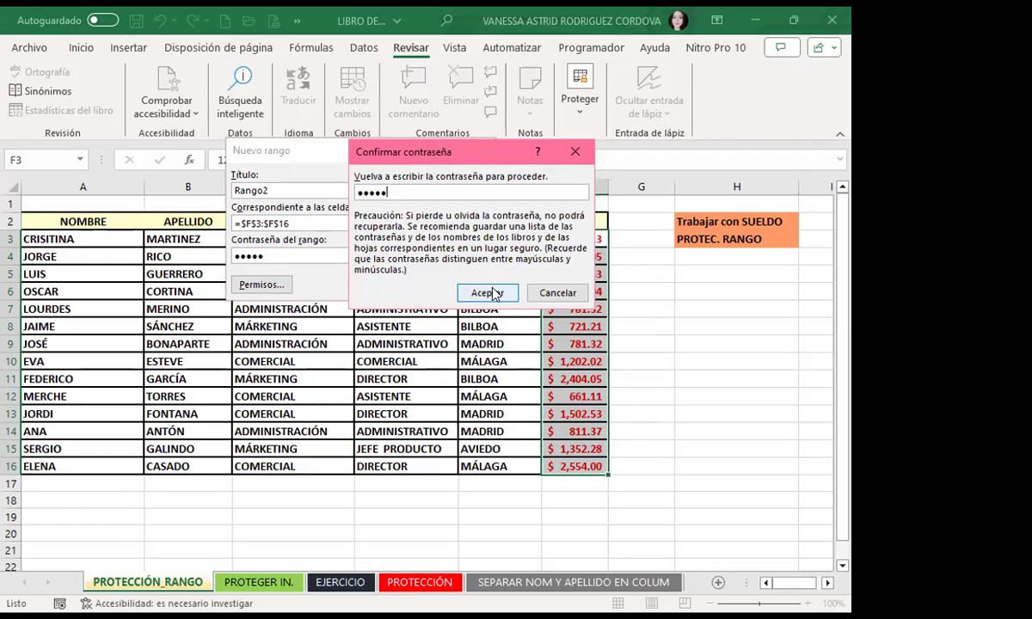
left_click(465, 287)
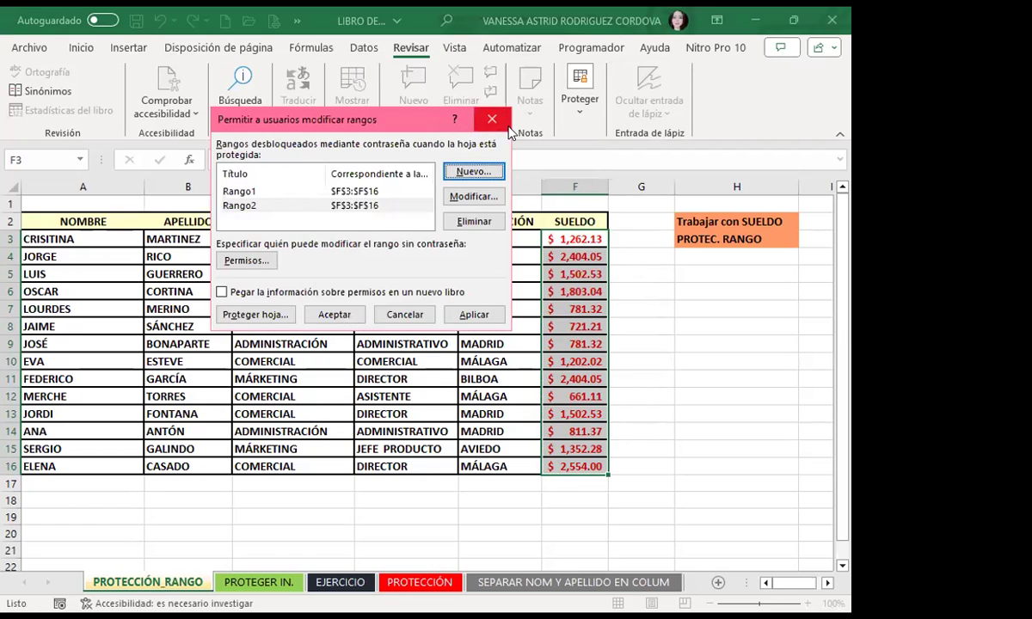
left_click(492, 121)
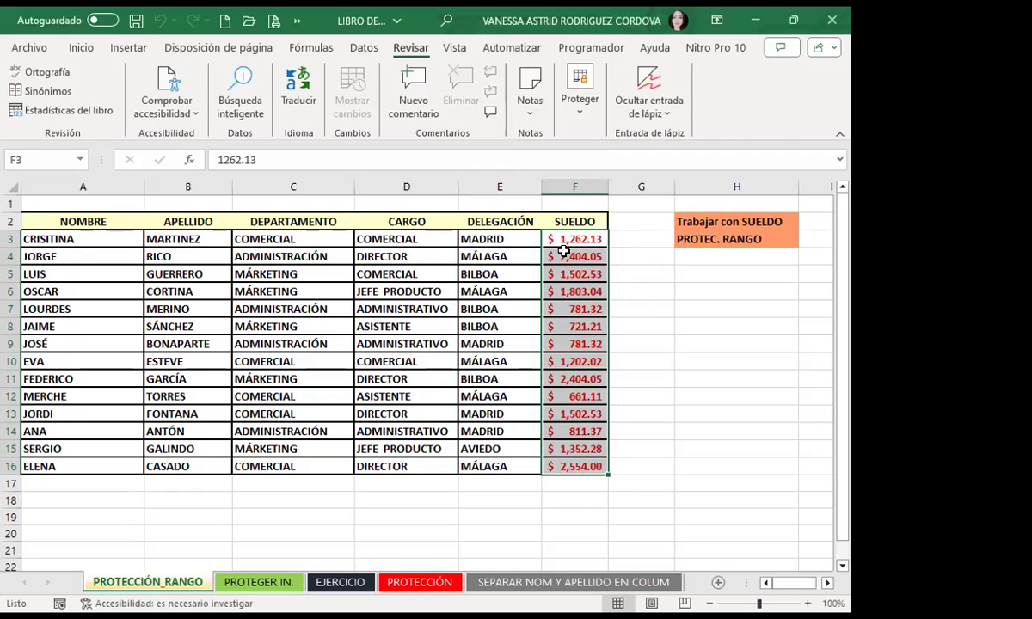
Step: Reopen the editable ranges, add another password-protected range, and apply the settings
left_click(581, 99)
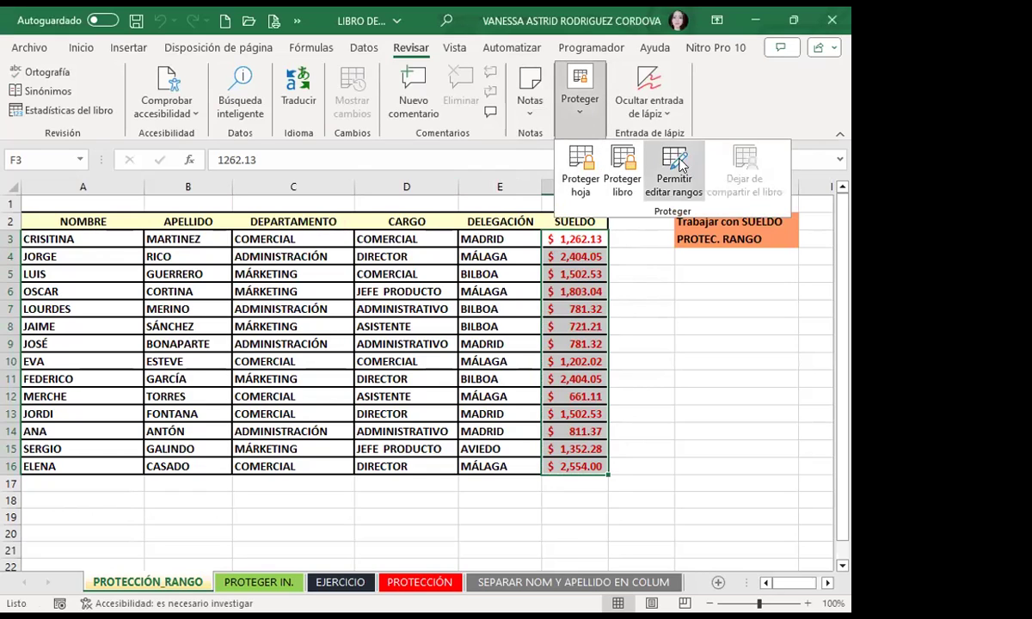
left_click(672, 164)
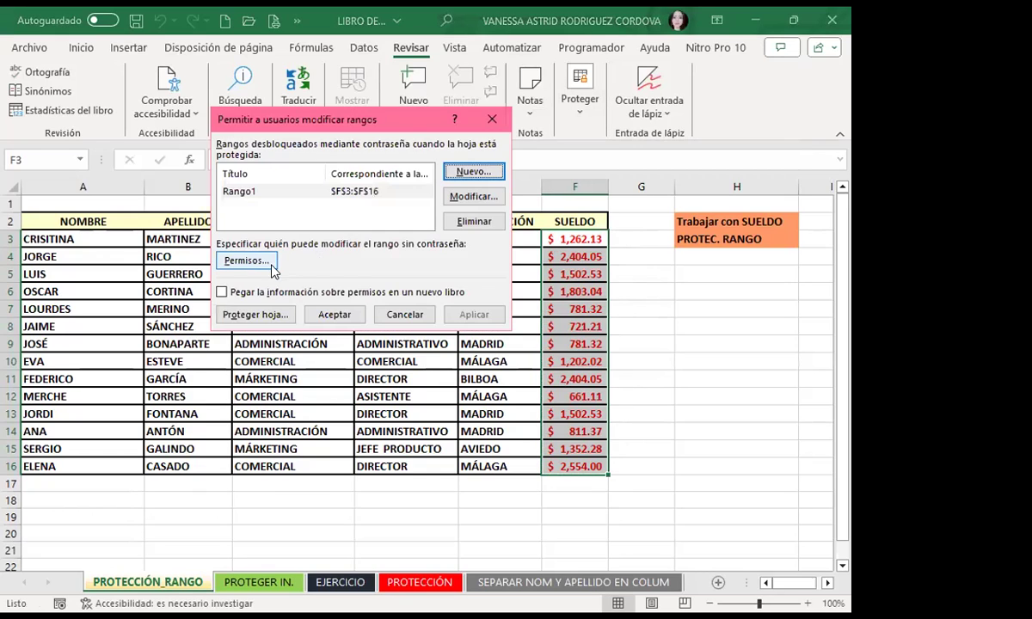
left_click(454, 172)
left_click(275, 254)
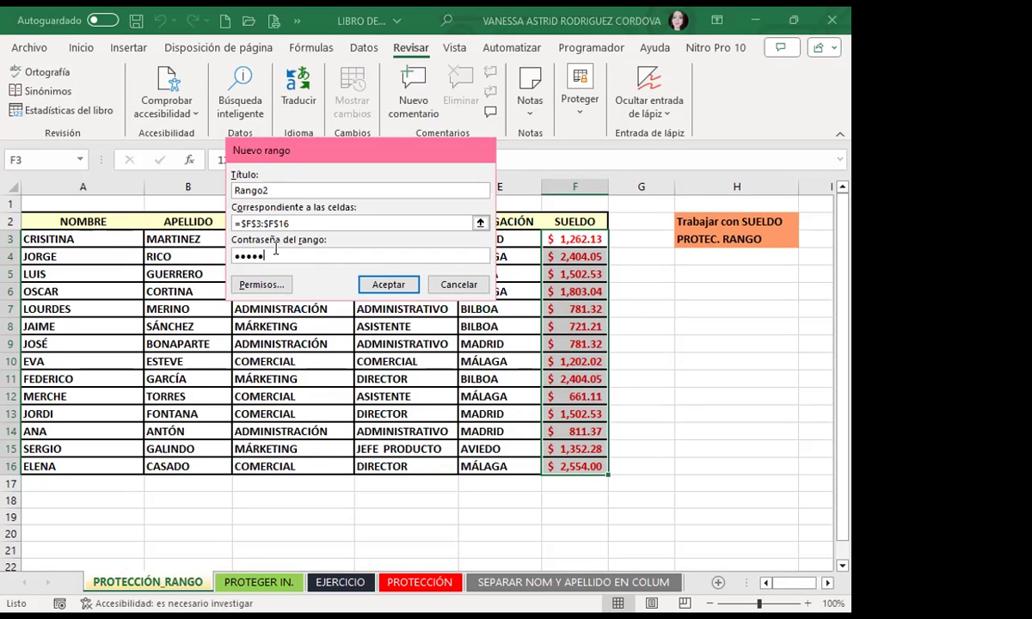
left_click(387, 284)
left_click(376, 287)
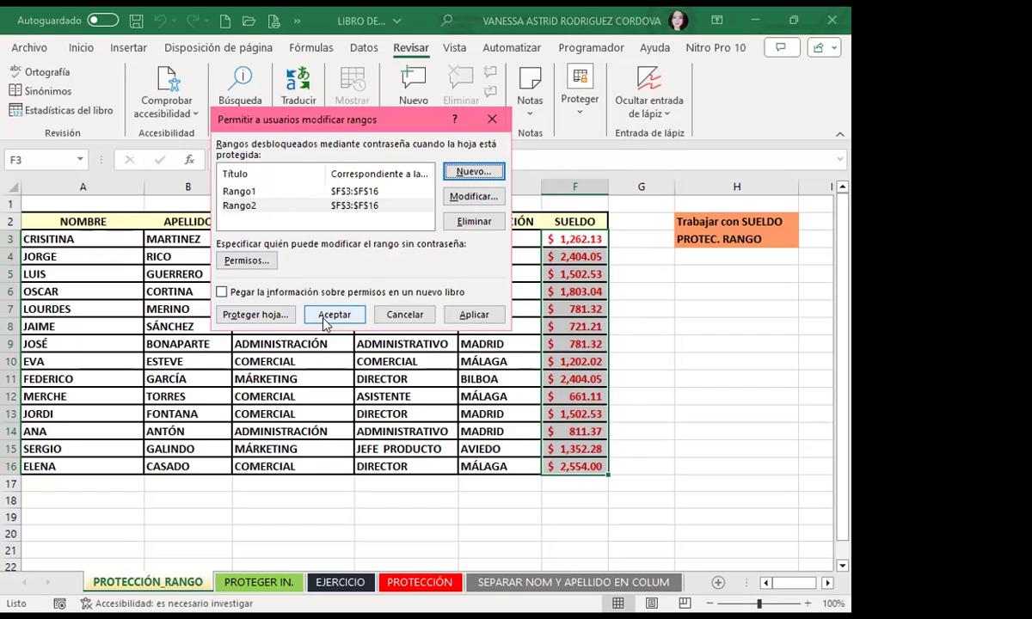
left_click(335, 314)
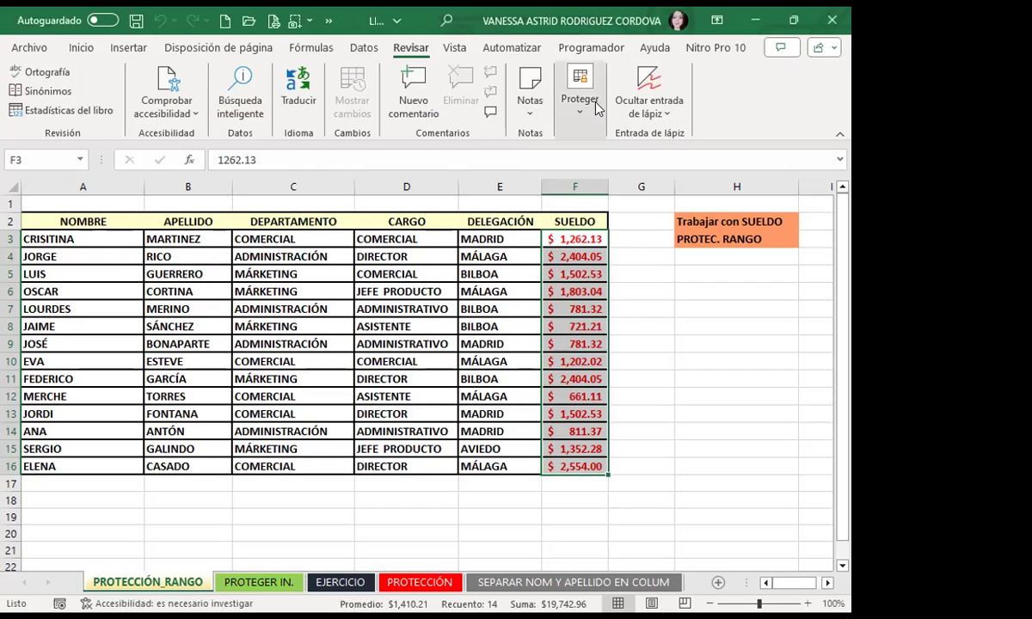
Step: Protect the PROTECCIÓN_RANGO sheet with Proteger hoja, entering and confirming a sheet password
left_click(638, 239)
left_click(577, 121)
key("Escape")
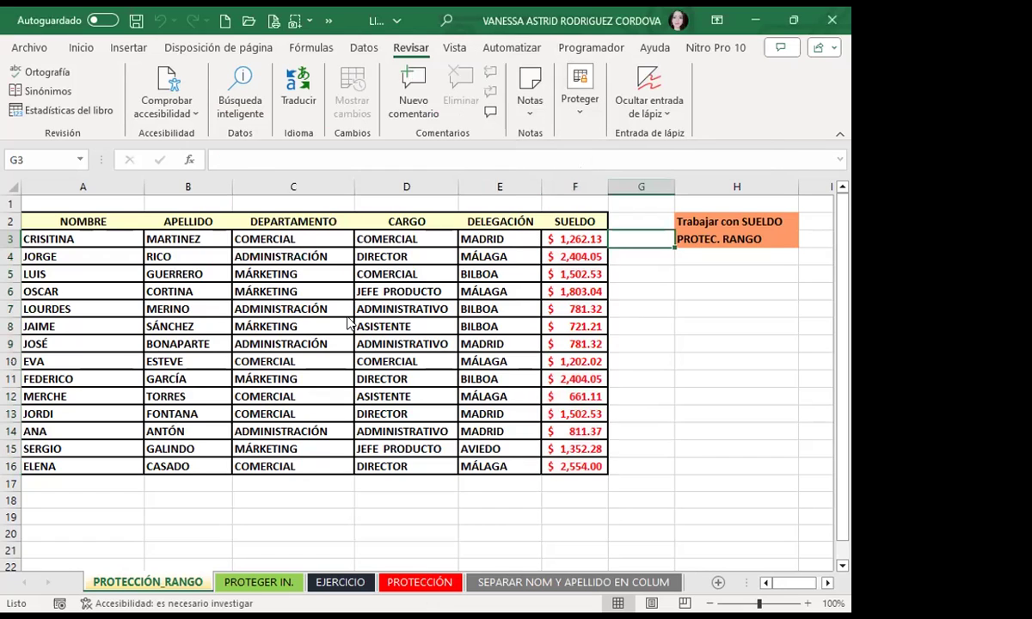
left_click(461, 87)
left_click(86, 50)
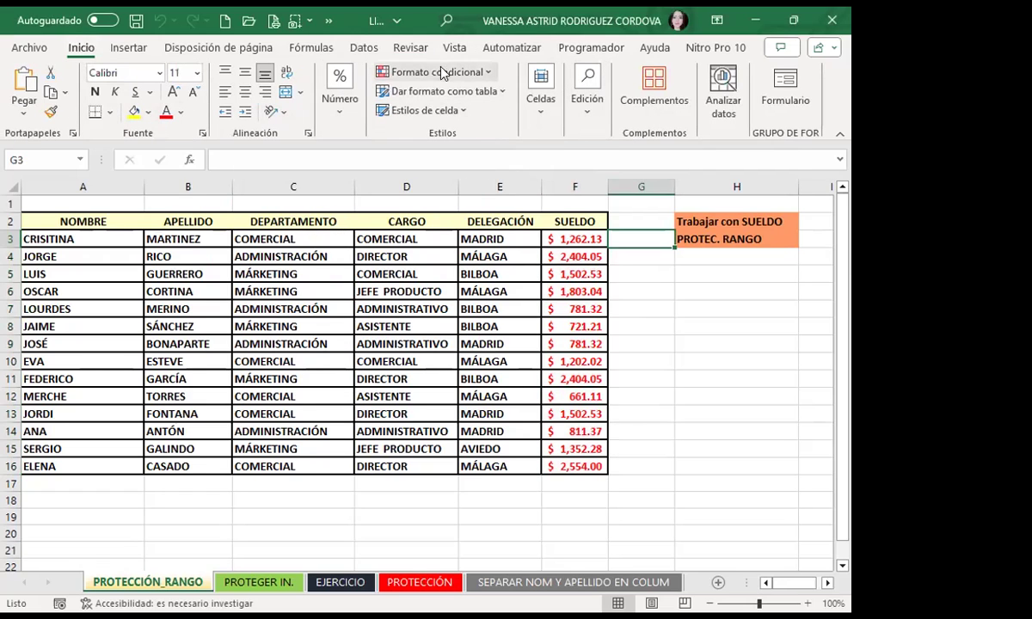
left_click(411, 48)
left_click(579, 99)
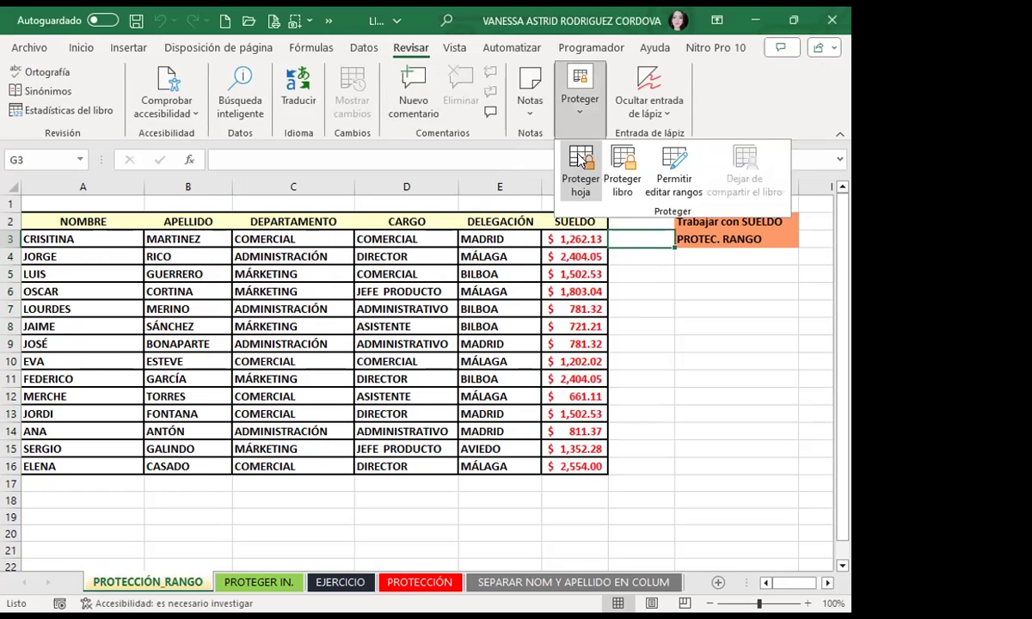
left_click(580, 163)
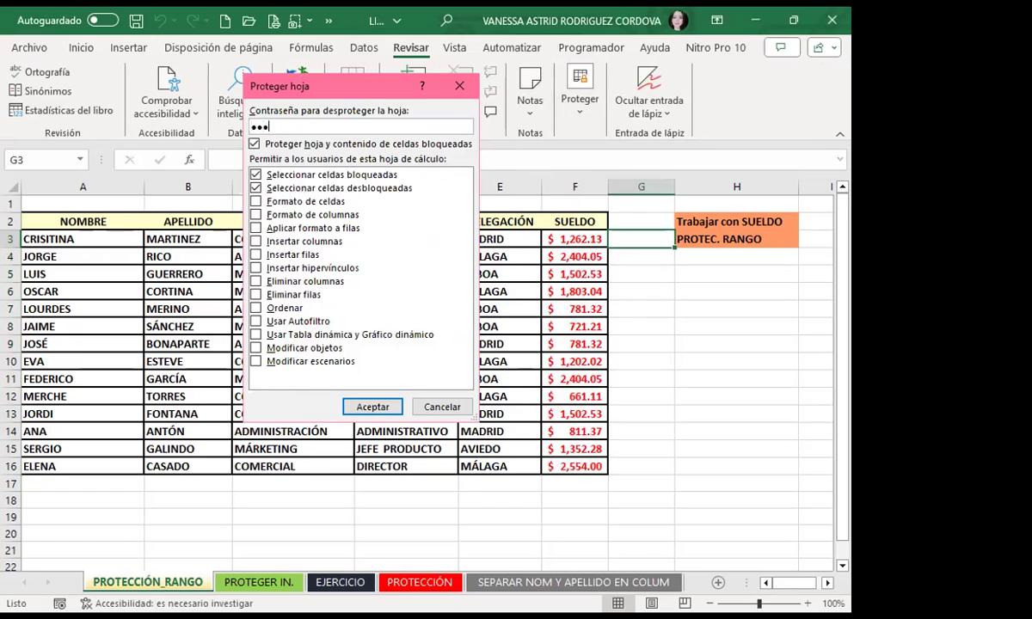
key("Return")
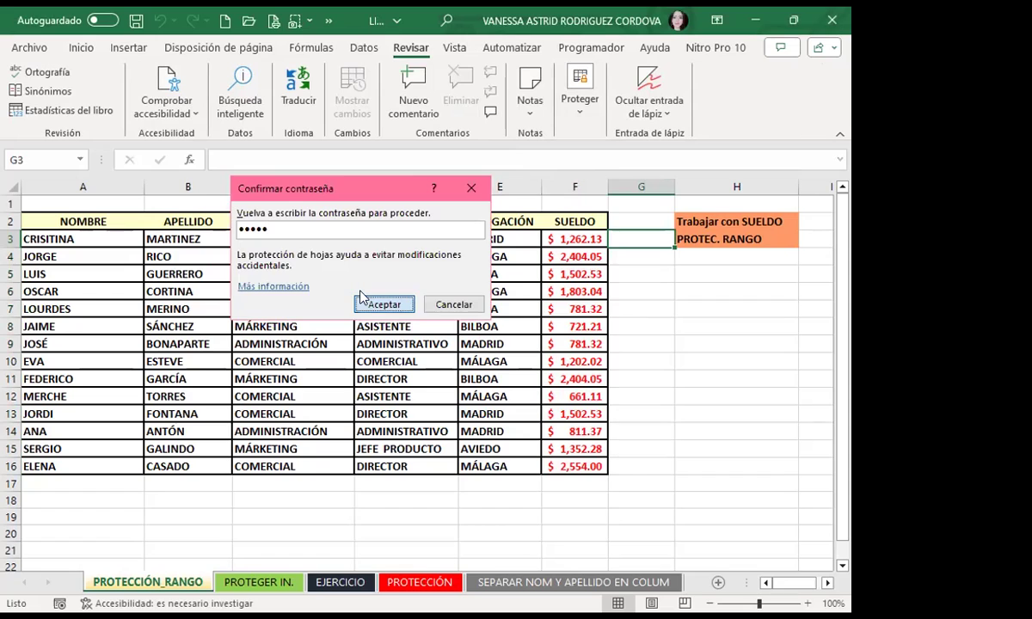
left_click(362, 298)
left_click(430, 292)
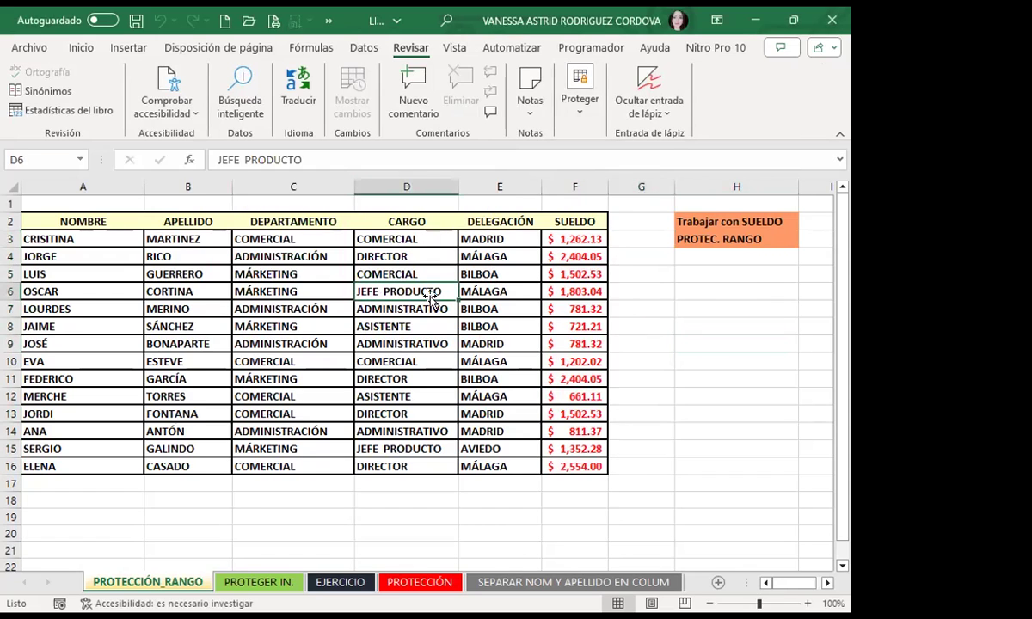
double_click(410, 293)
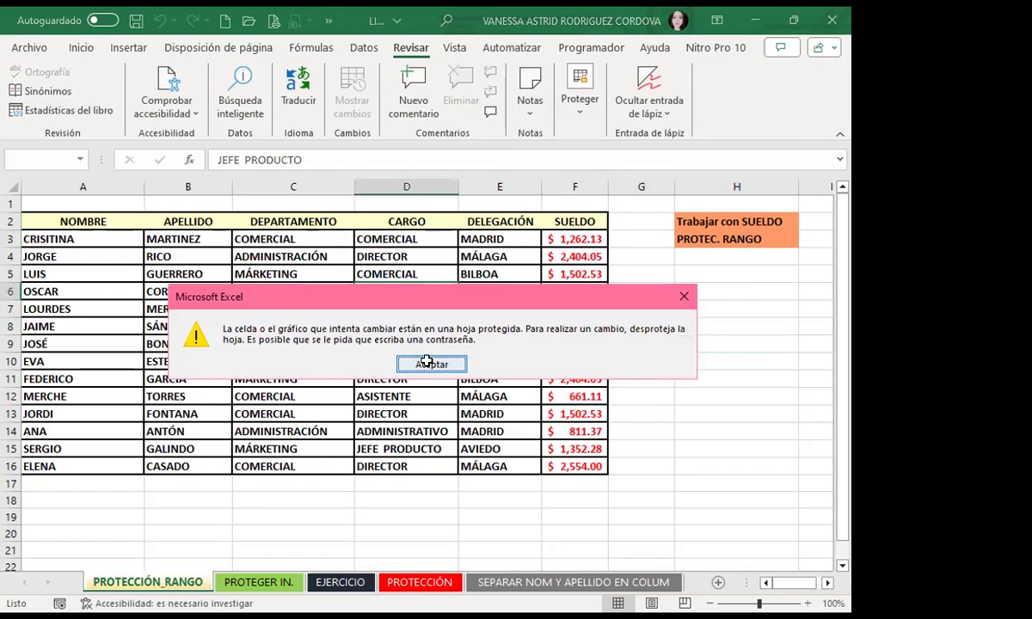
left_click(426, 362)
left_click(500, 500)
double_click(516, 499)
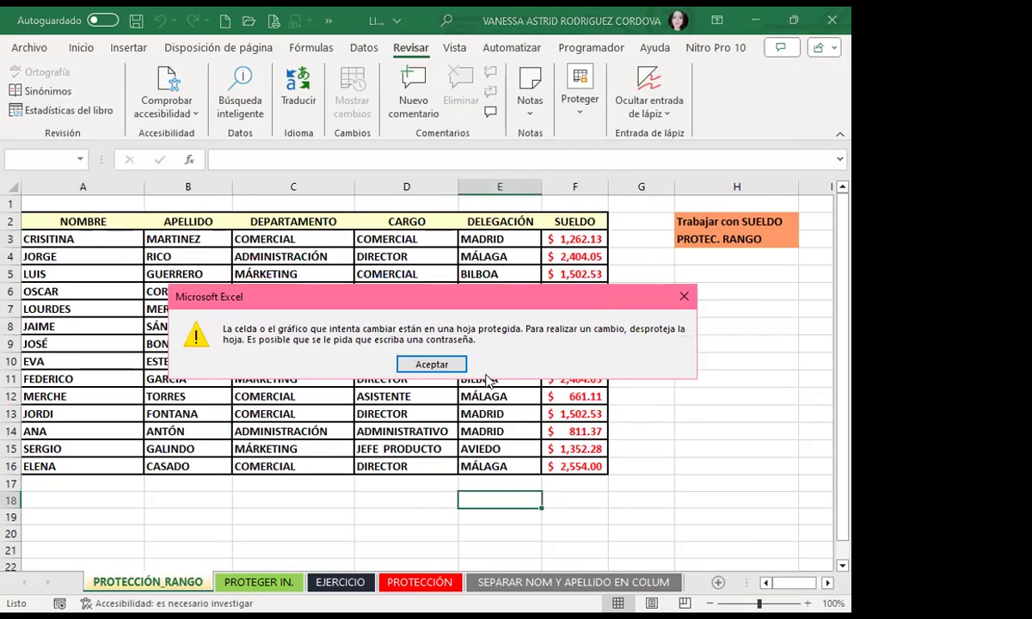
left_click(428, 363)
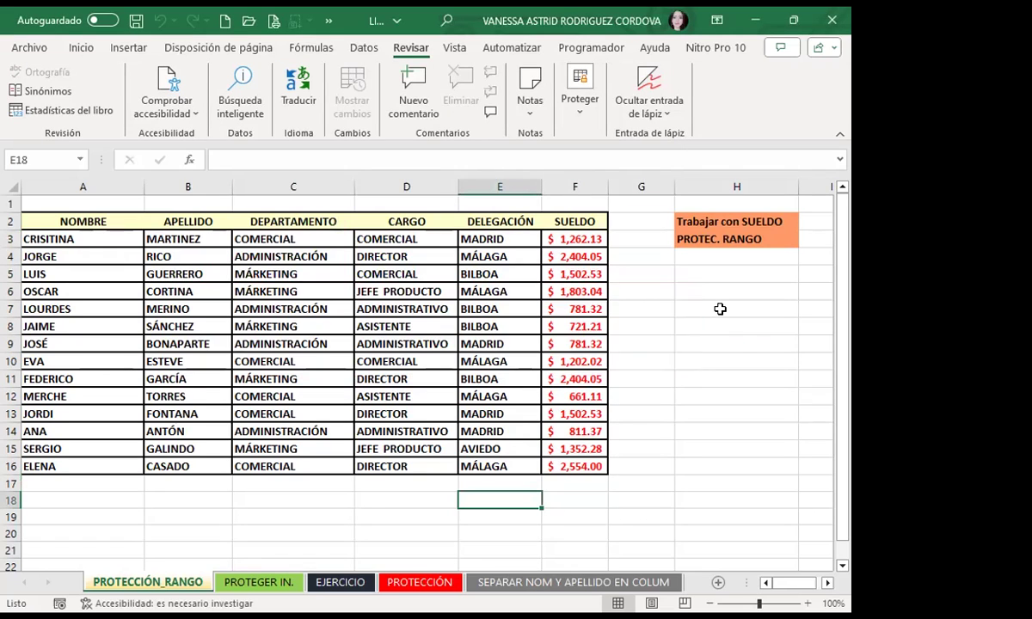
left_click(720, 309)
double_click(721, 314)
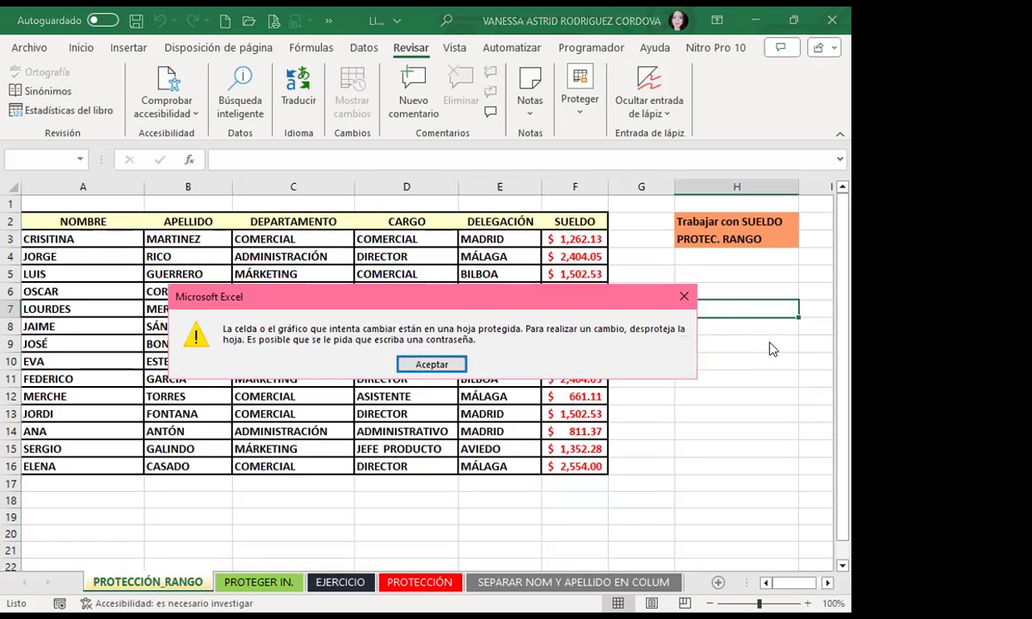
left_click(684, 297)
left_click(175, 343)
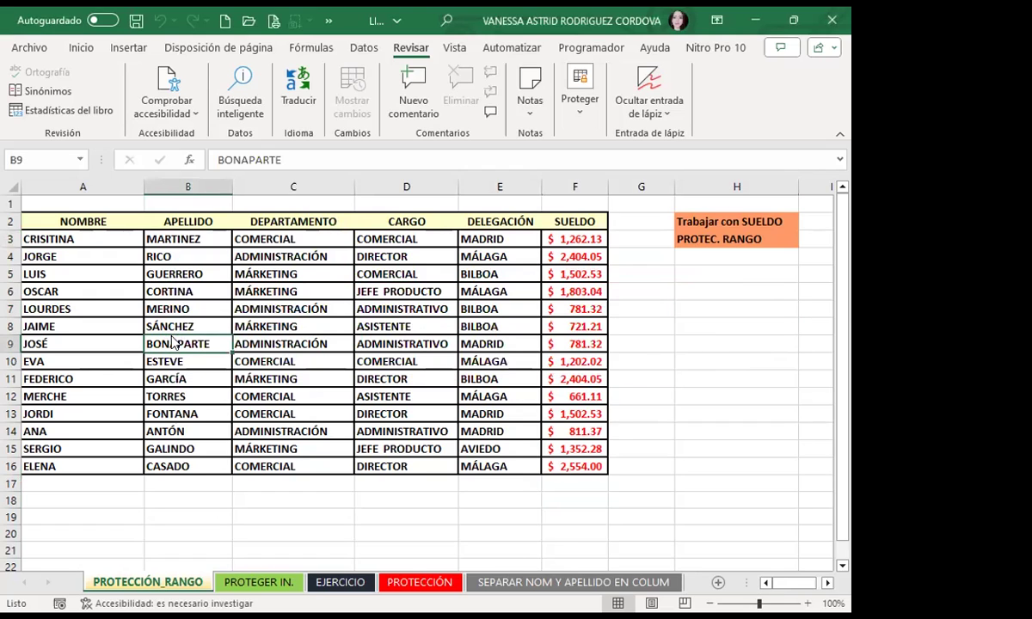
double_click(175, 343)
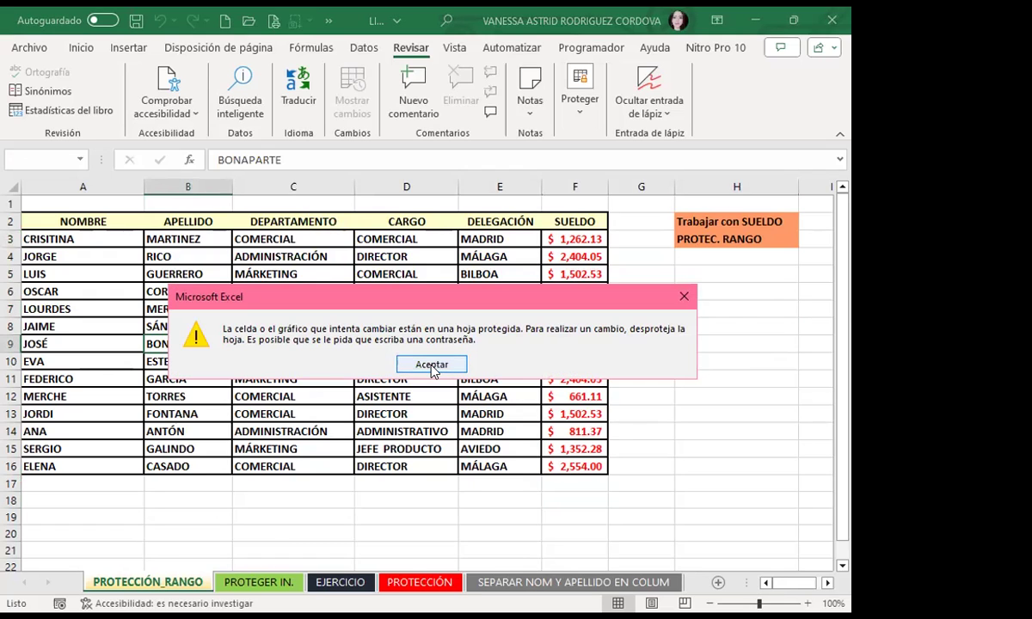
left_click(431, 364)
left_click(287, 499)
double_click(287, 498)
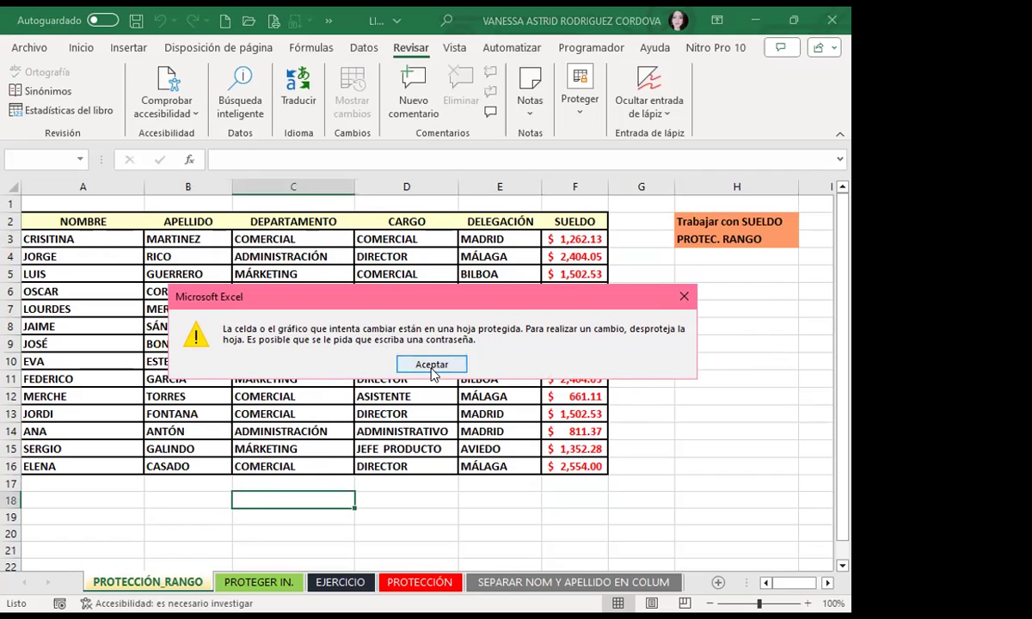
left_click(432, 365)
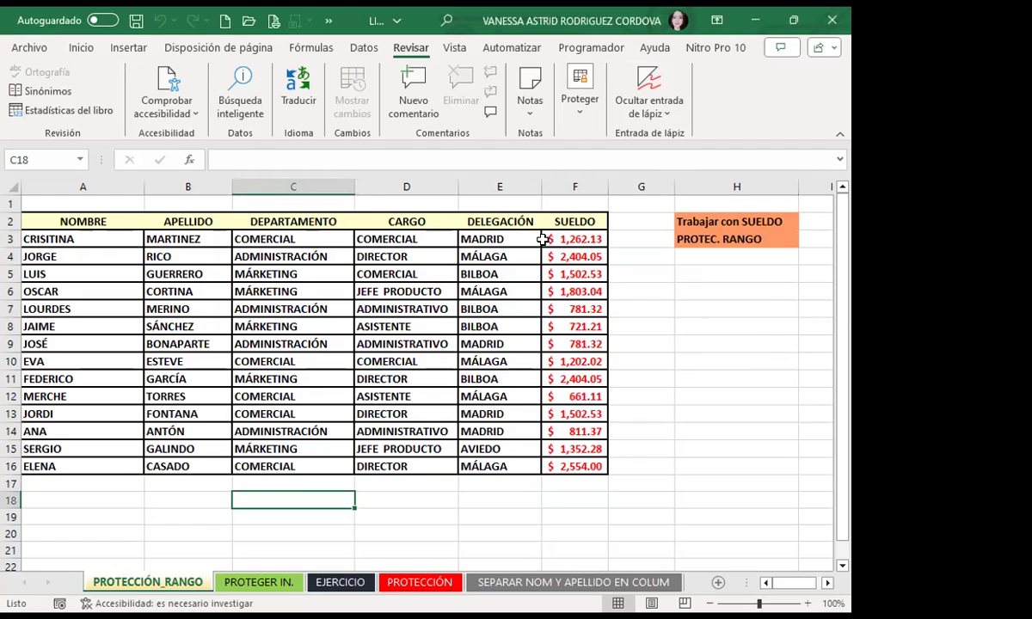
left_click(586, 238)
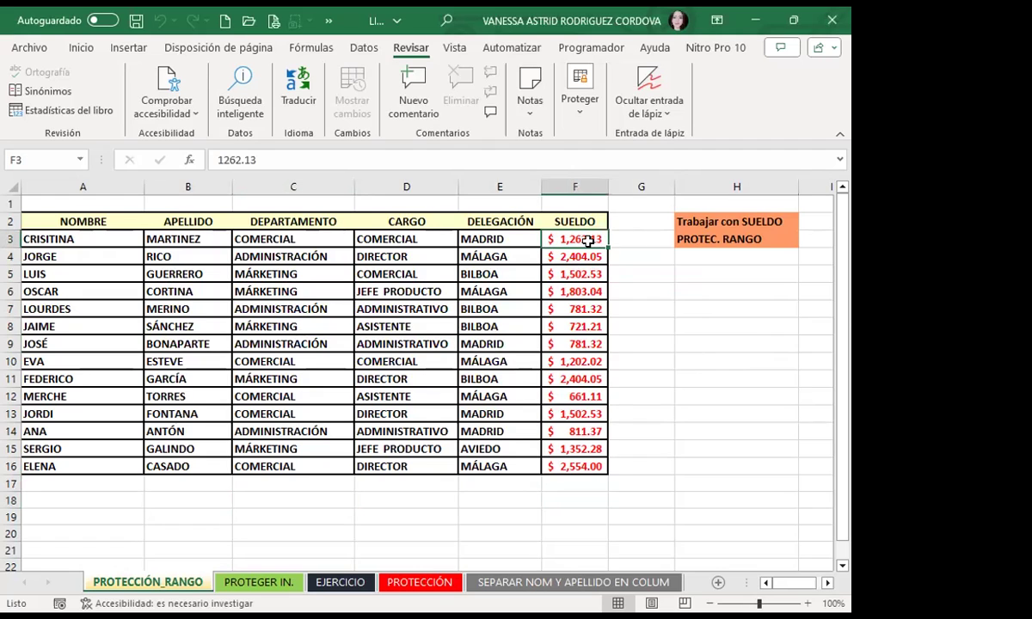
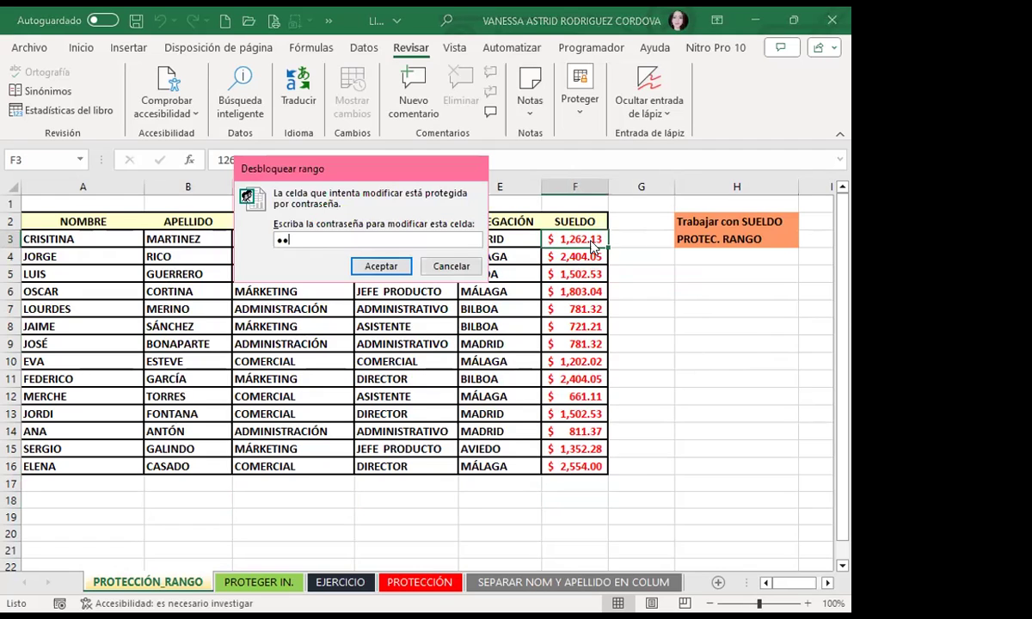
Step: Cancel the F3 unlock prompt and start editing F5 to bring the password prompt back
key("BackSpace")
key("BackSpace")
left_click(452, 265)
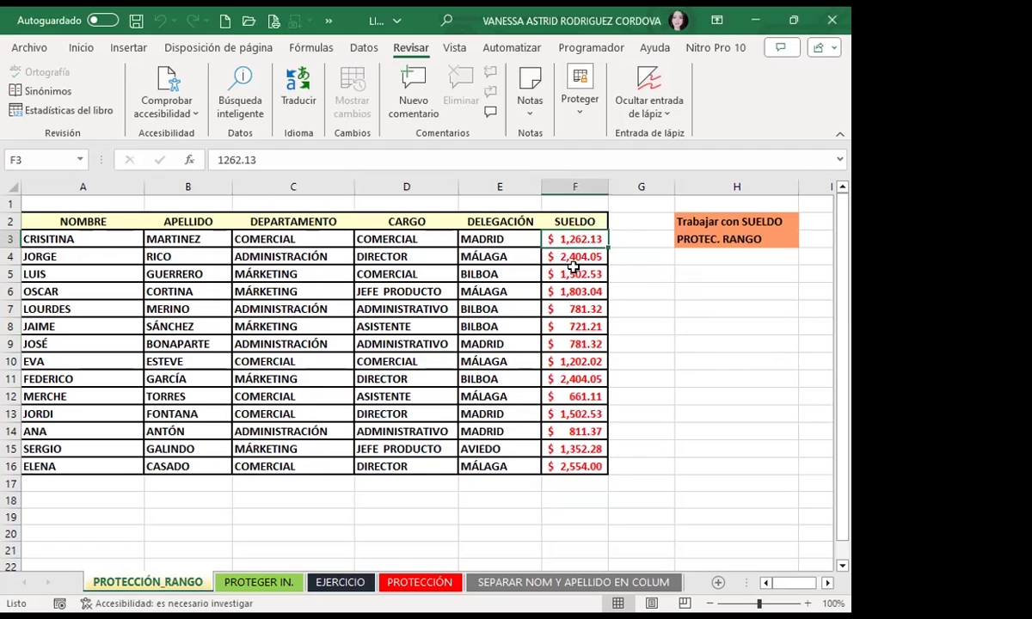
key("Down")
key("Down")
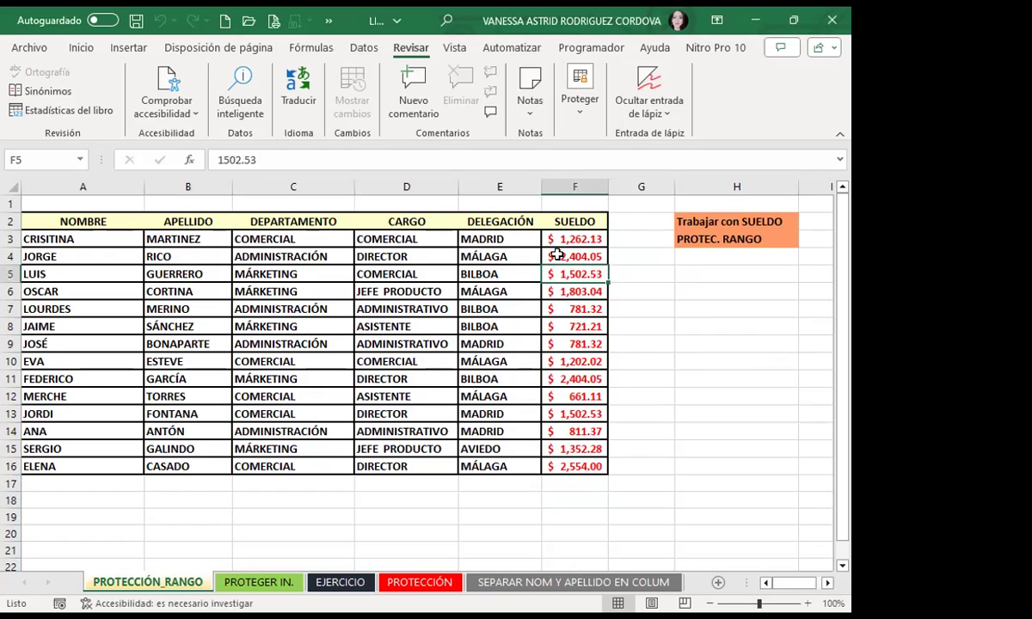
key("F2")
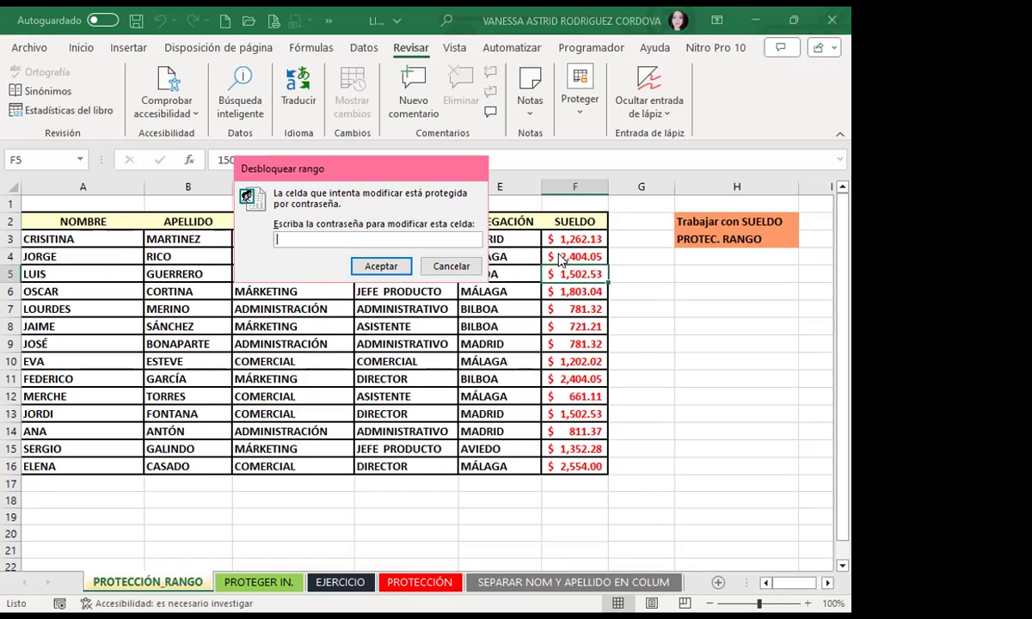
Step: Unlock the SUELDO range with its password and set F5 to 10,000
type("1,502")
key("BackSpace")
key("BackSpace")
key("Return")
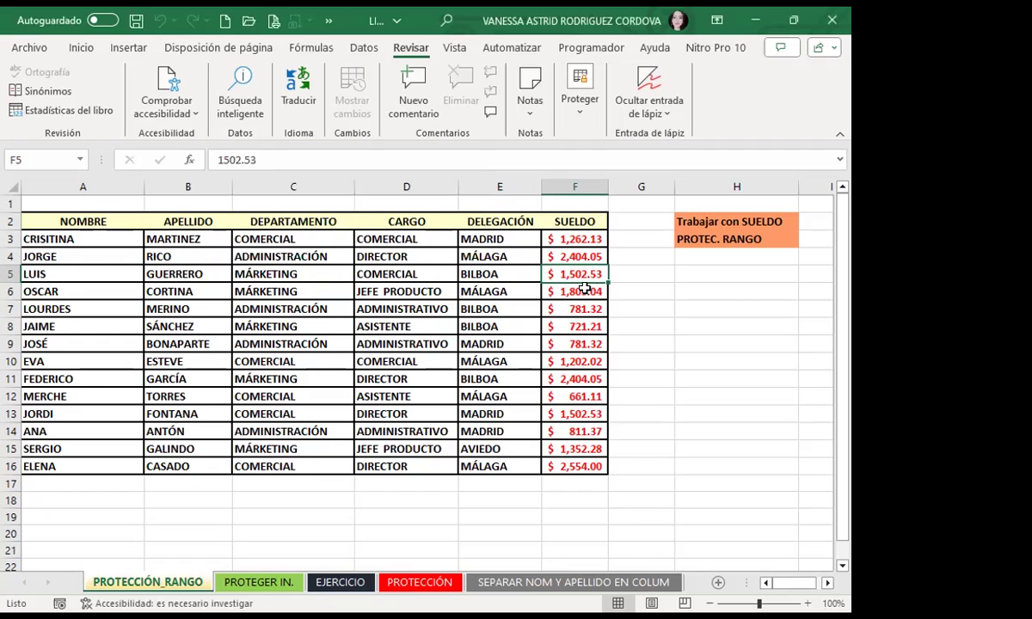
type("10,000")
key("Return")
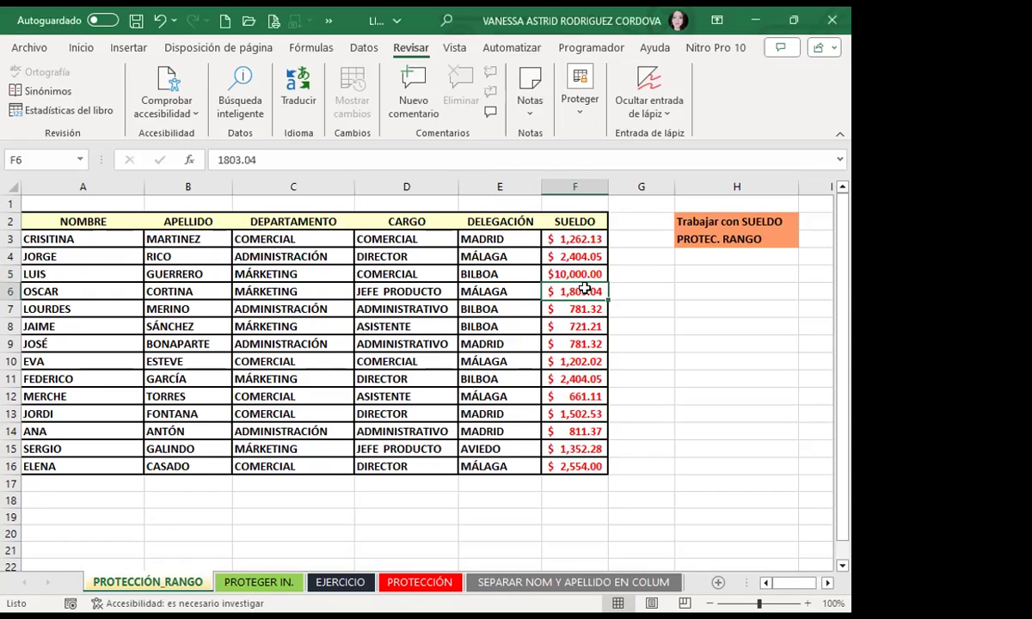
Step: Confirm delegation cell E6 is blocked, then set salary F16 to 3000
left_click(506, 287)
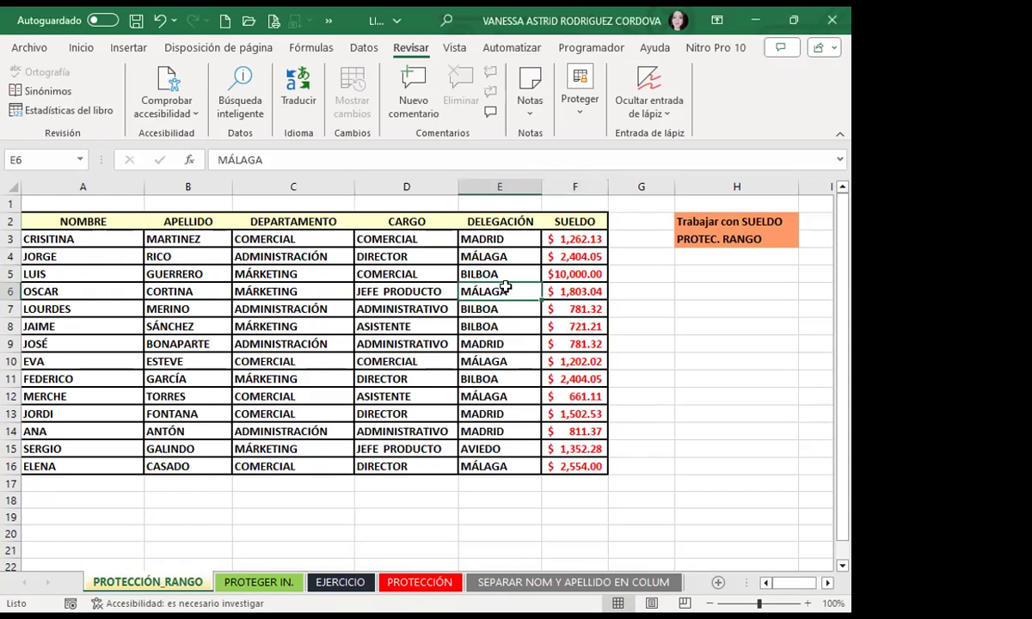
double_click(507, 293)
key("Return")
left_click(571, 466)
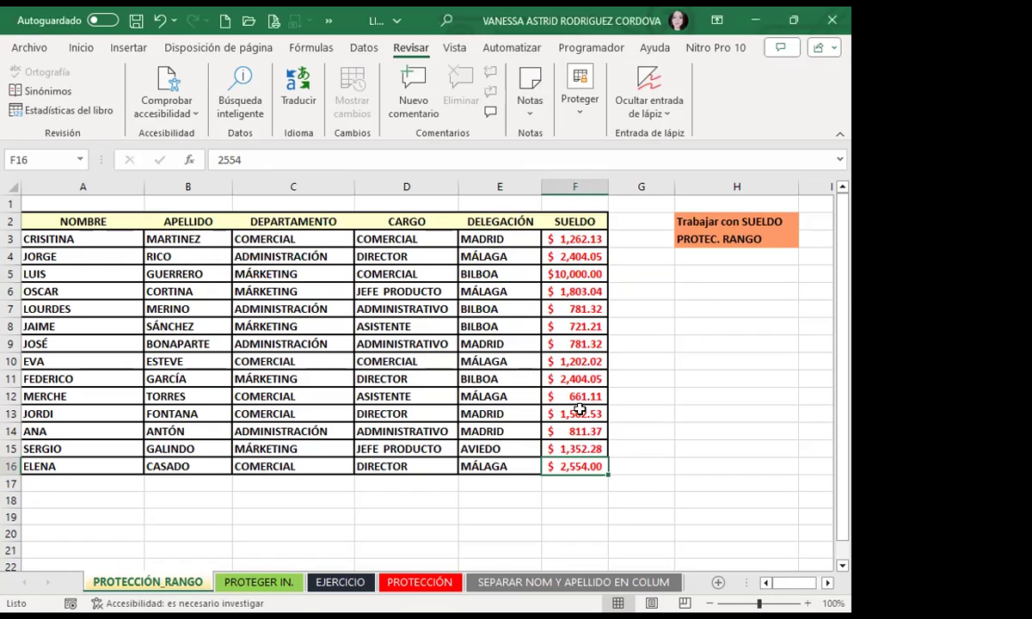
type("3000")
key("Return")
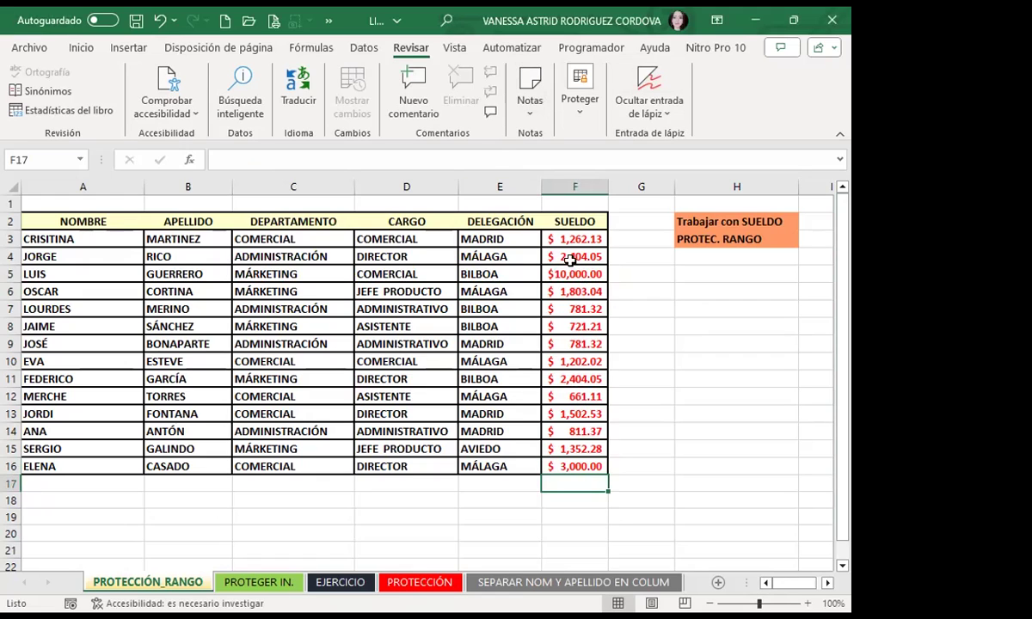
left_click(575, 292)
left_click(80, 48)
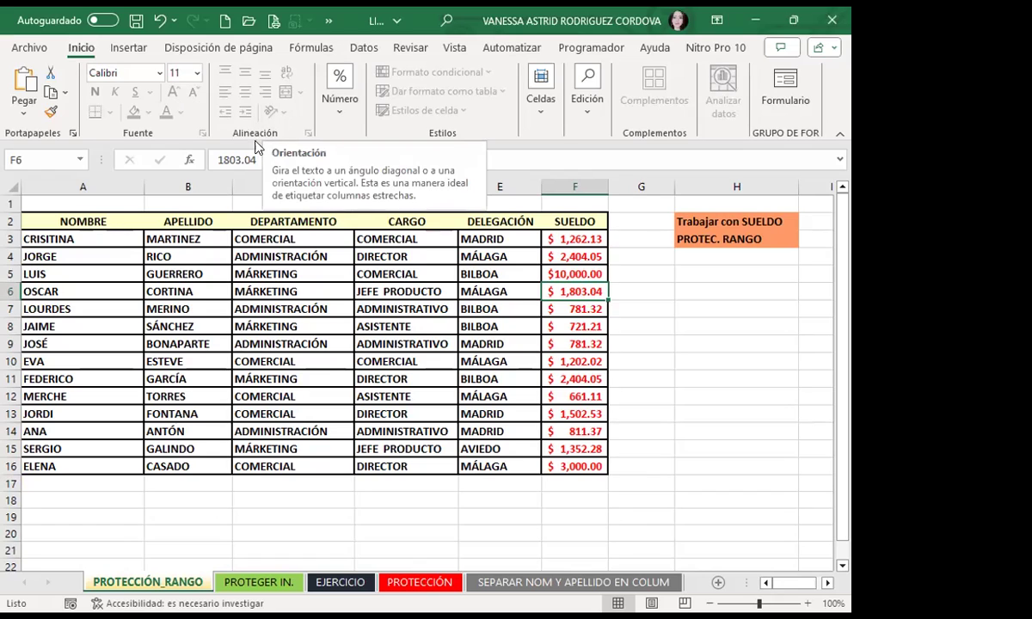
Step: Enter 8000 in salary cell F9, which now displays $800.00
left_click(563, 251)
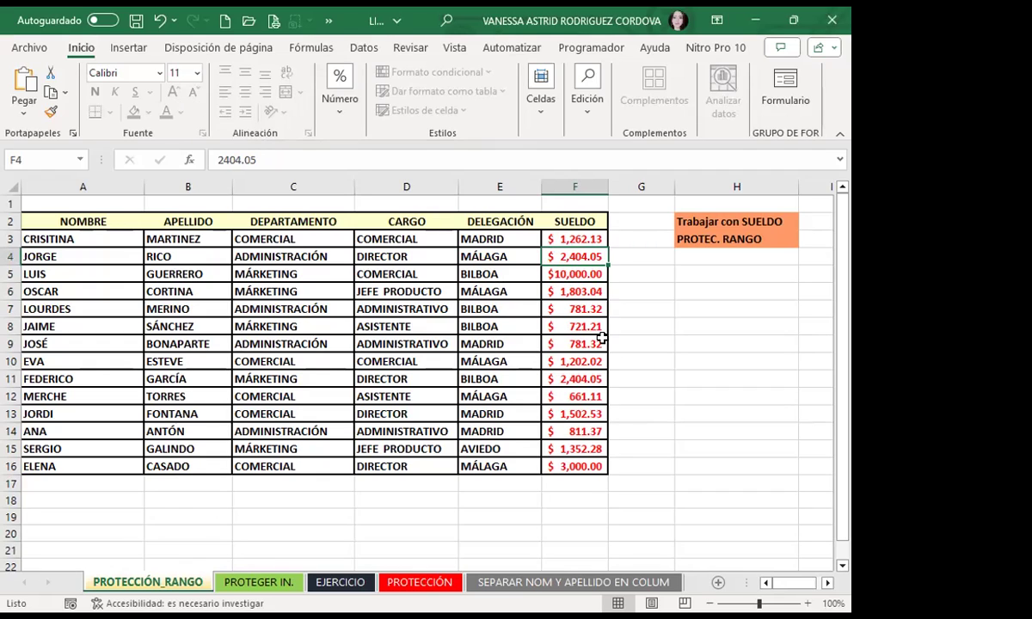
left_click(601, 340)
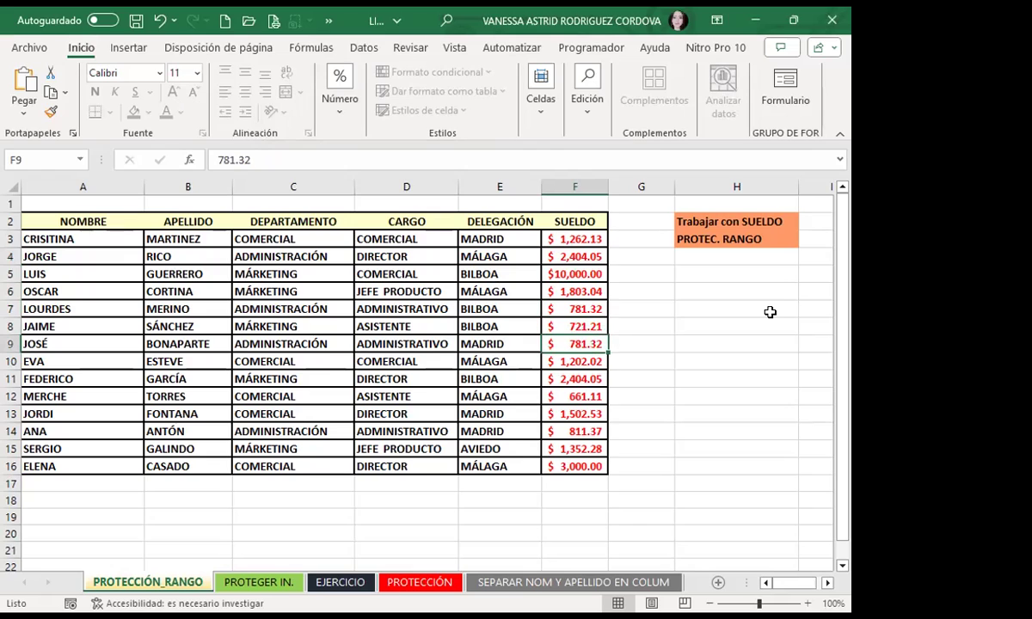
type("8000")
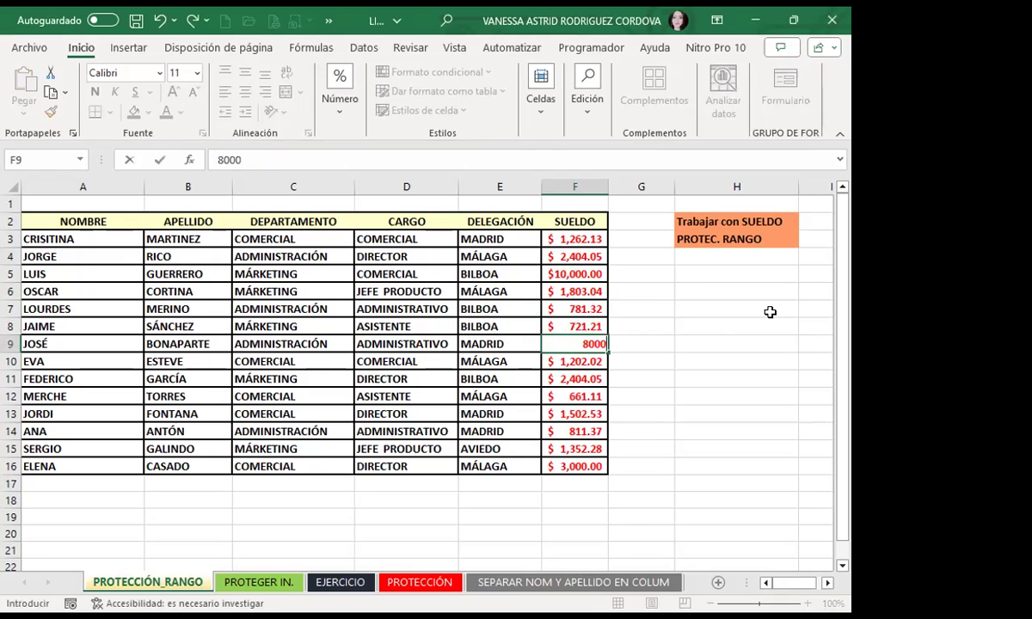
key("Return")
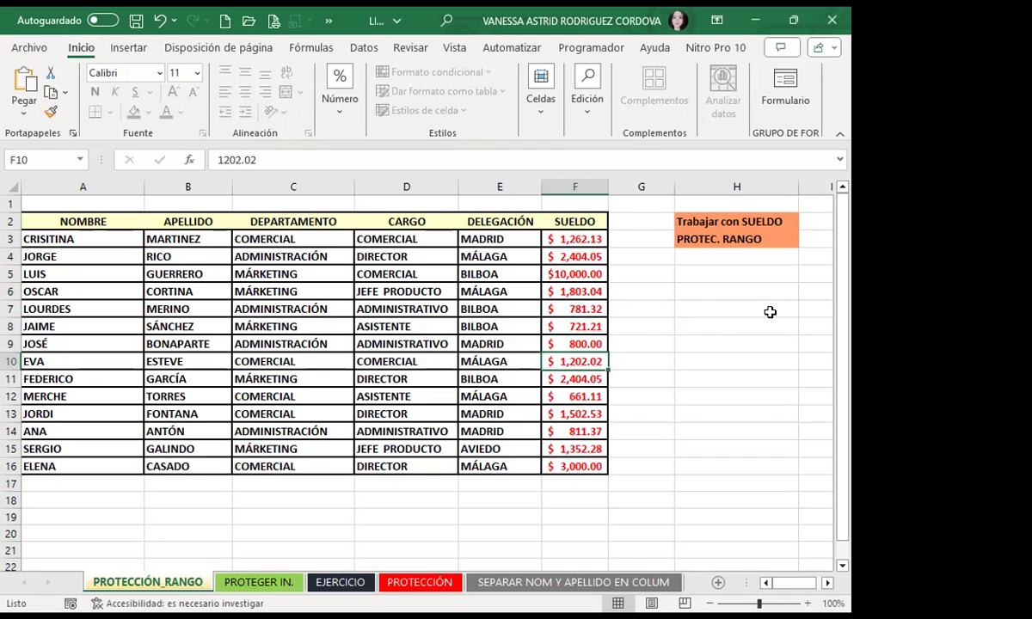
left_click(659, 340)
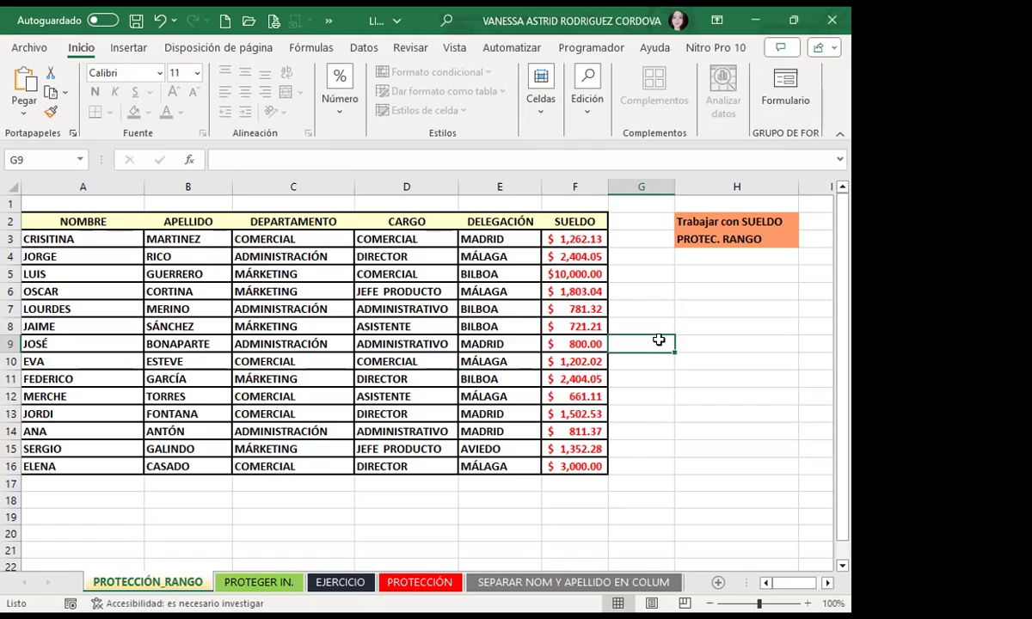
Step: Show the Revisar tab and glance at the Proteger options without choosing any
left_click(411, 49)
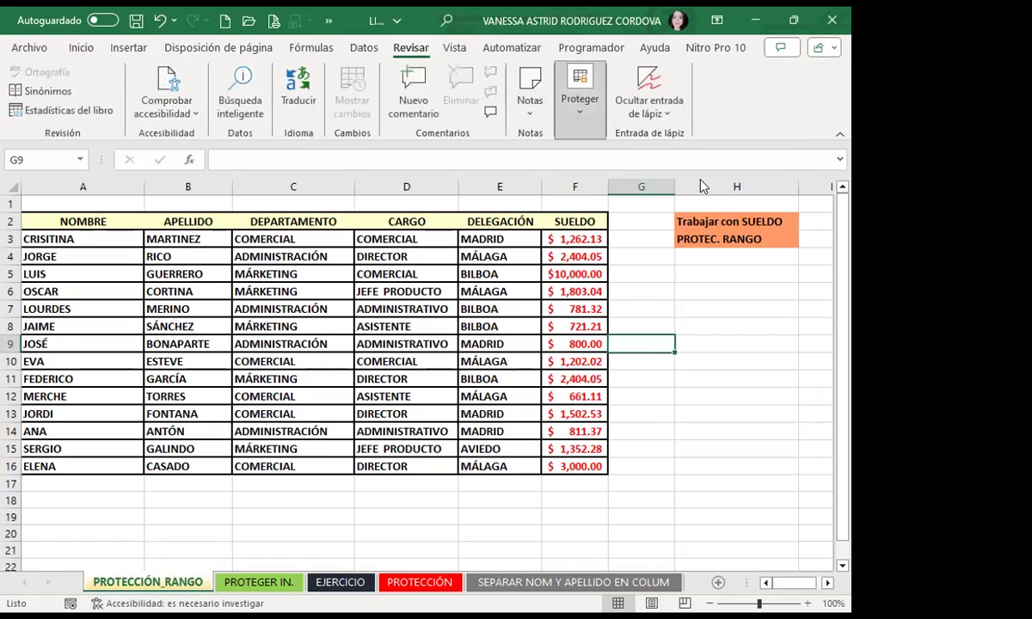
left_click(579, 94)
left_click(575, 291)
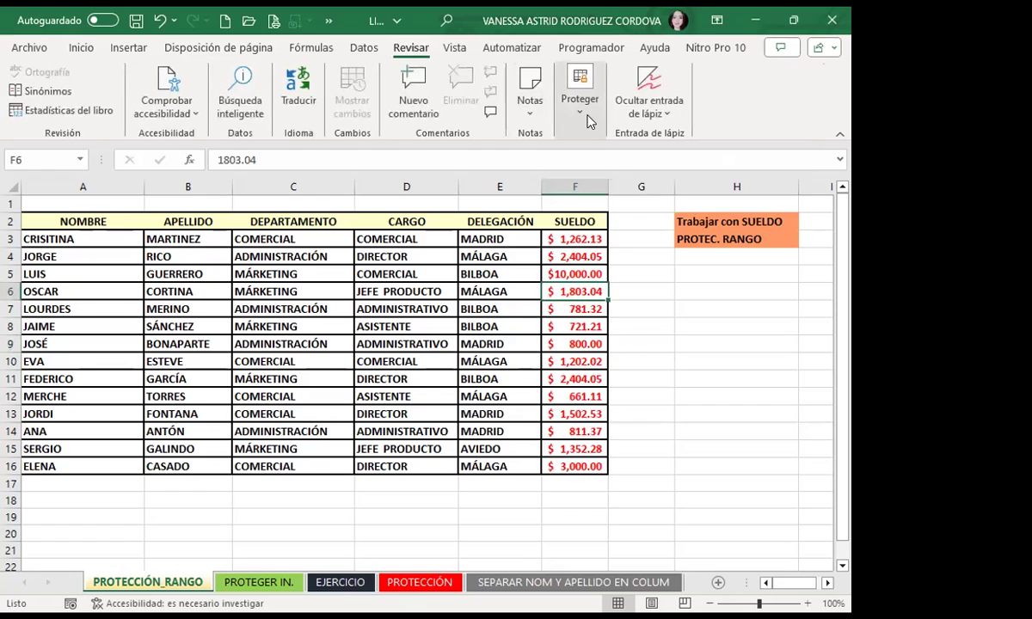
Step: Select cells G5, F5 ($10,000), G12 and then salary cell F12
left_click(637, 274)
left_click(569, 271)
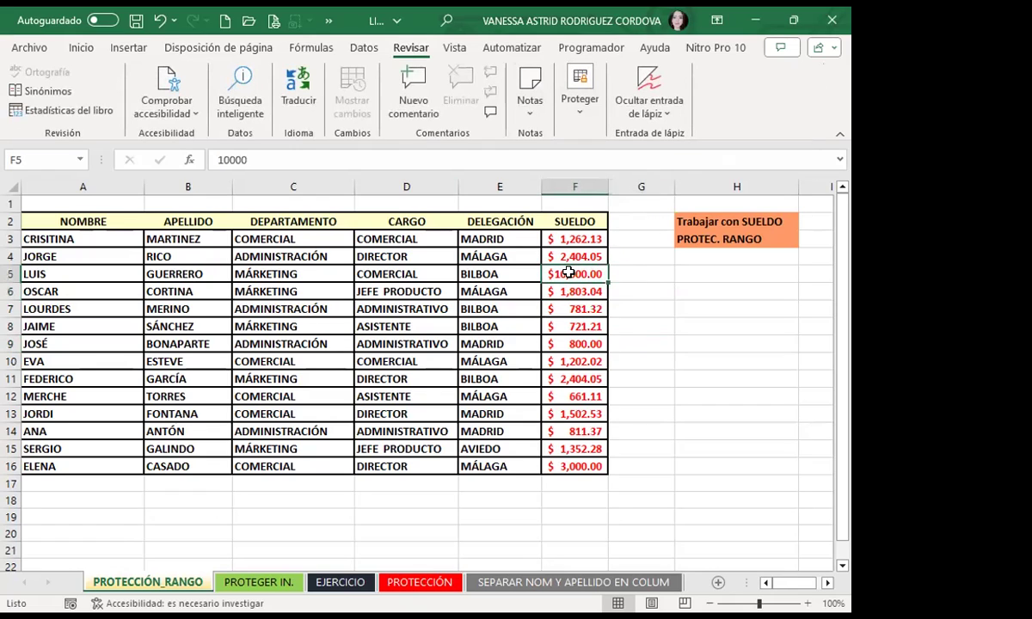
left_click(634, 391)
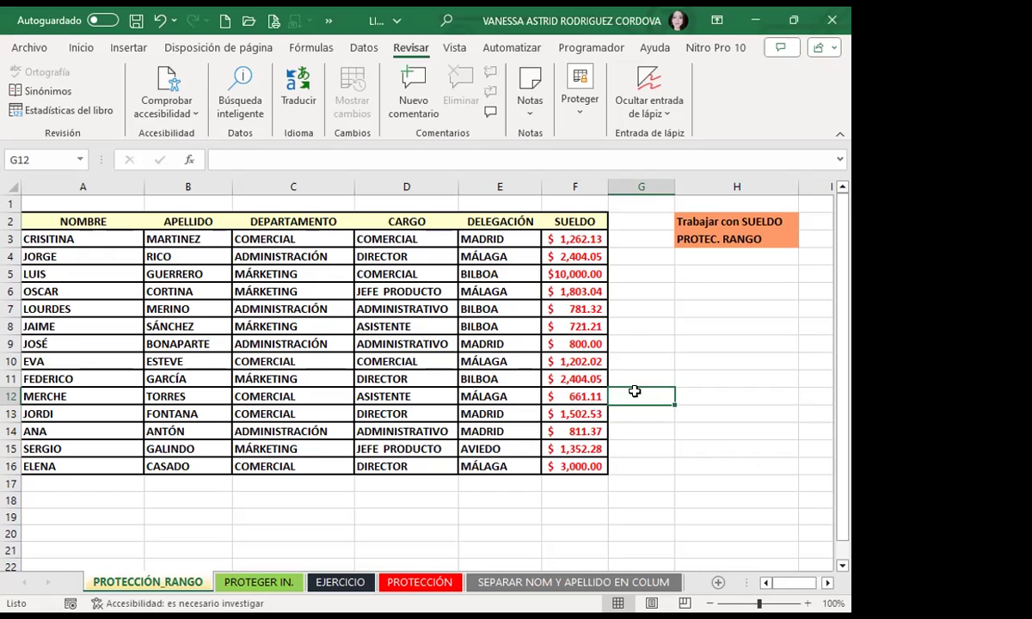
left_click(494, 302)
Step: Change salary cell F12 from 661.11 to 700
left_click(604, 391)
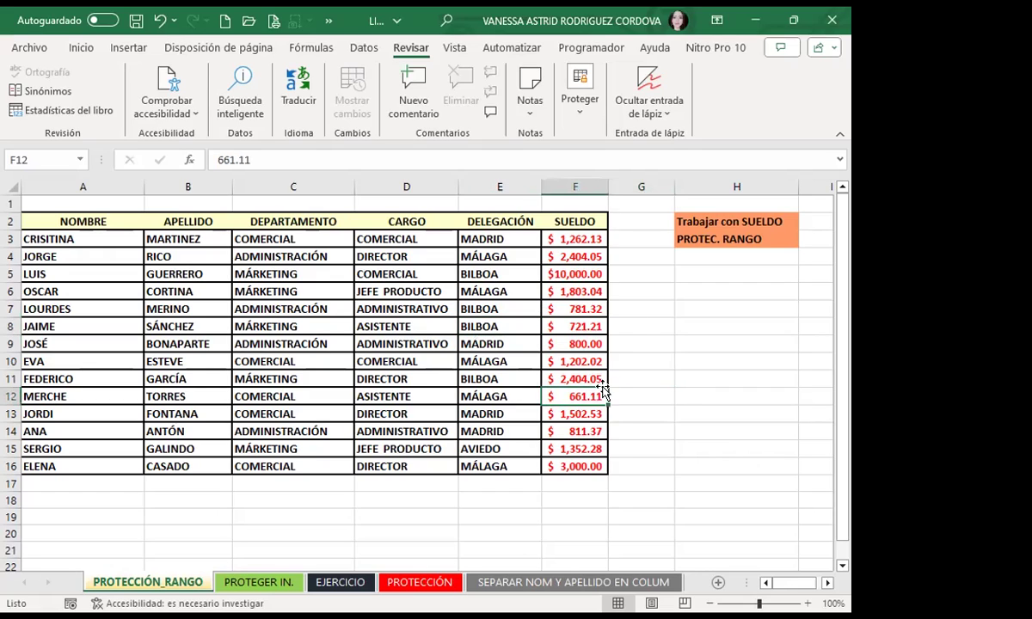
type("700")
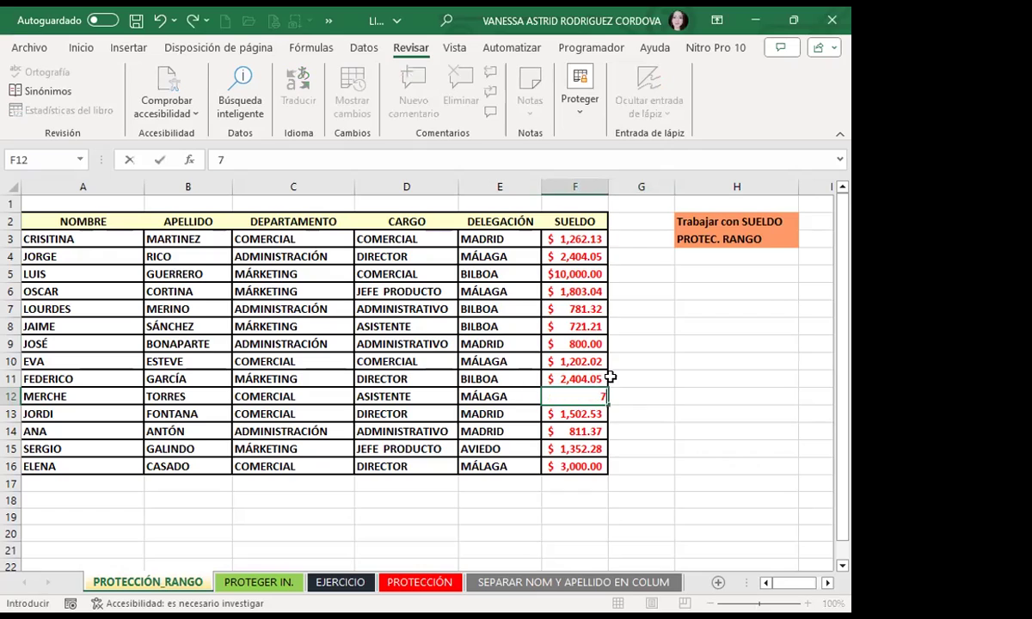
key("Return")
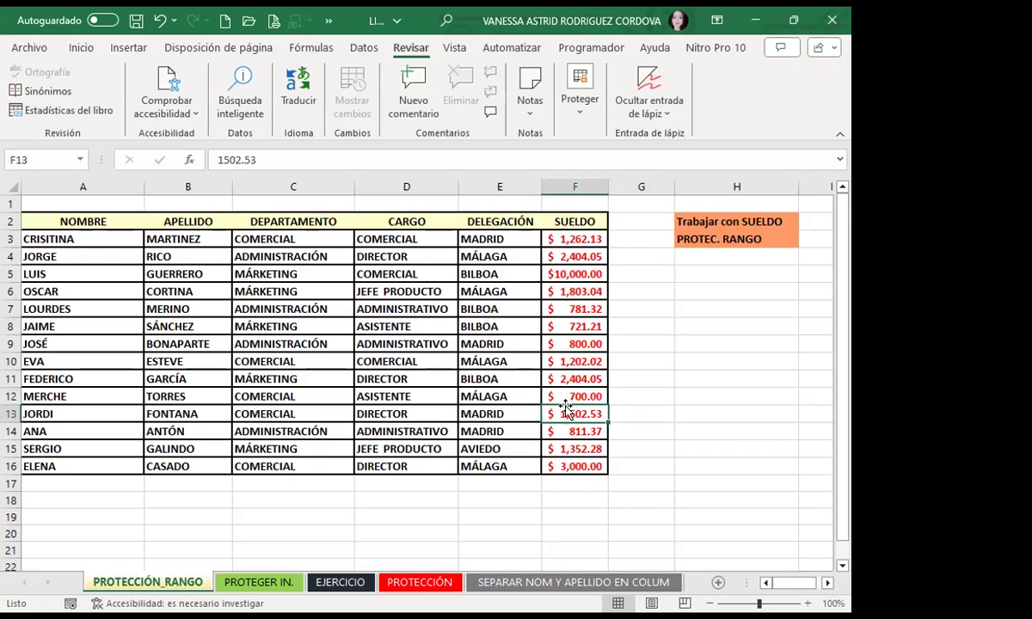
Step: Select salary cell F8, then empty cell H7 and the empty range G7:G8
left_click(589, 325)
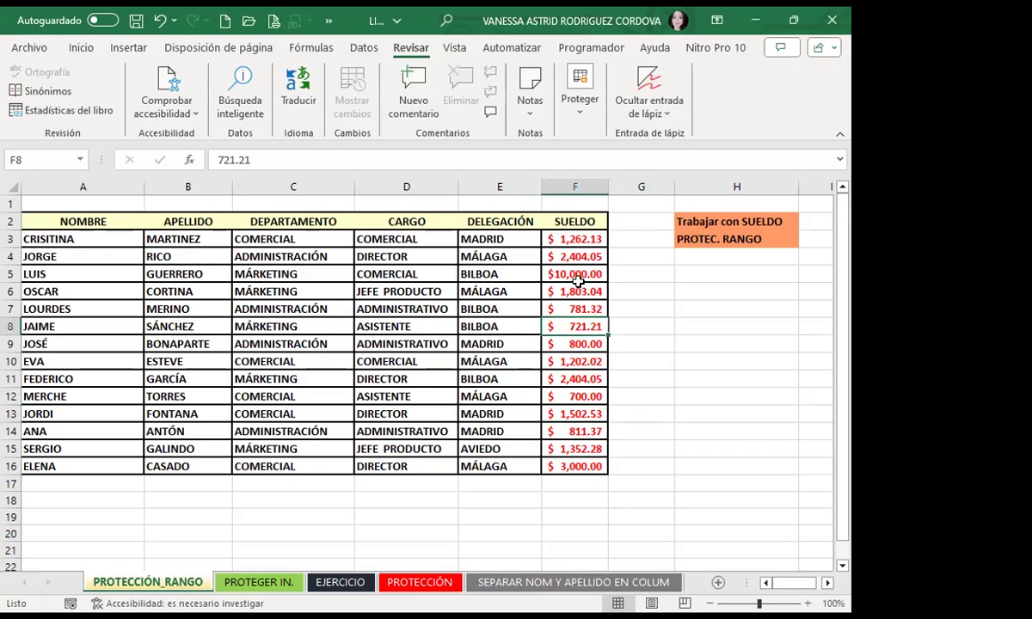
left_click(679, 306)
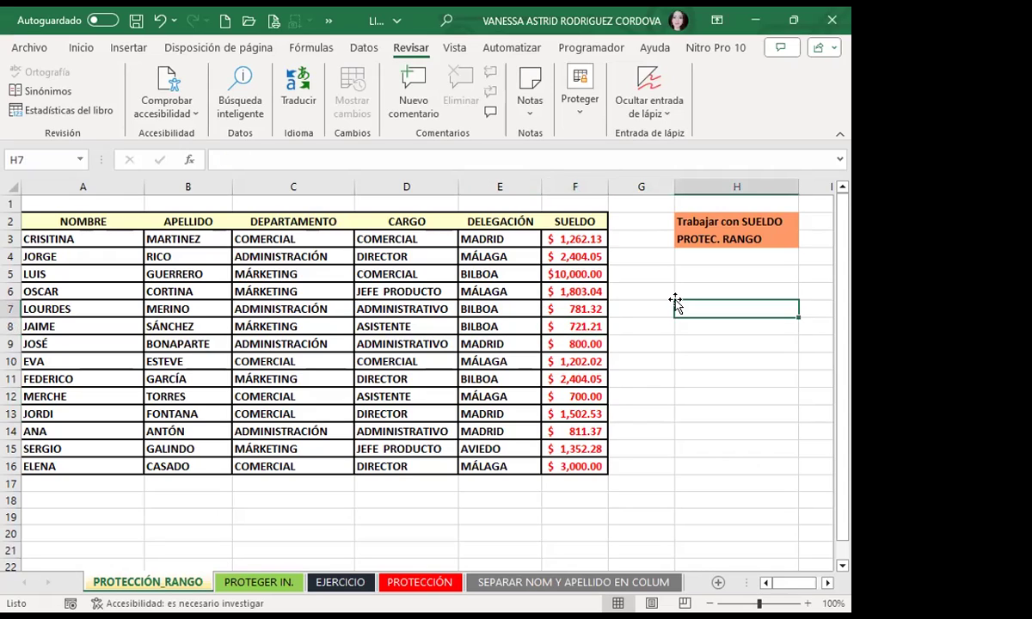
left_click_drag(637, 310, 646, 322)
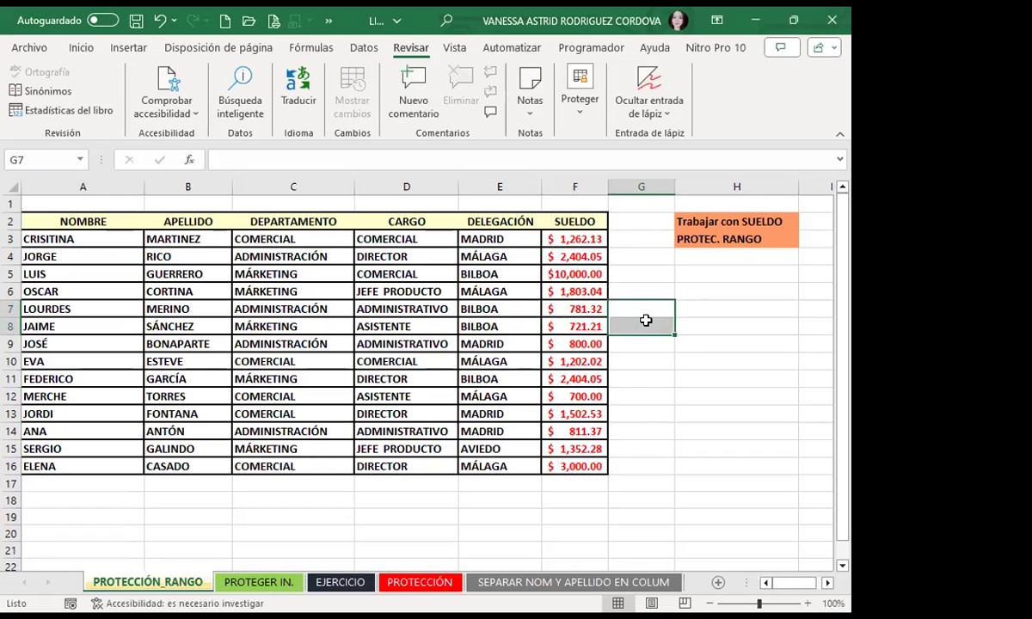
Step: Select salary cell F5 and then empty cell H11 before leaving Excel
left_click(554, 272)
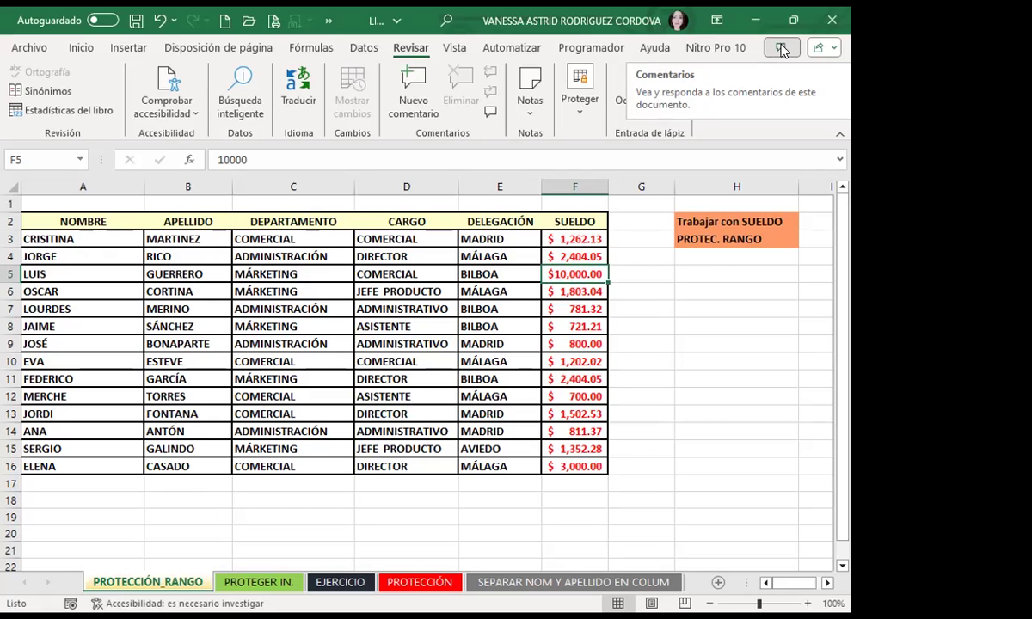
left_click(683, 375)
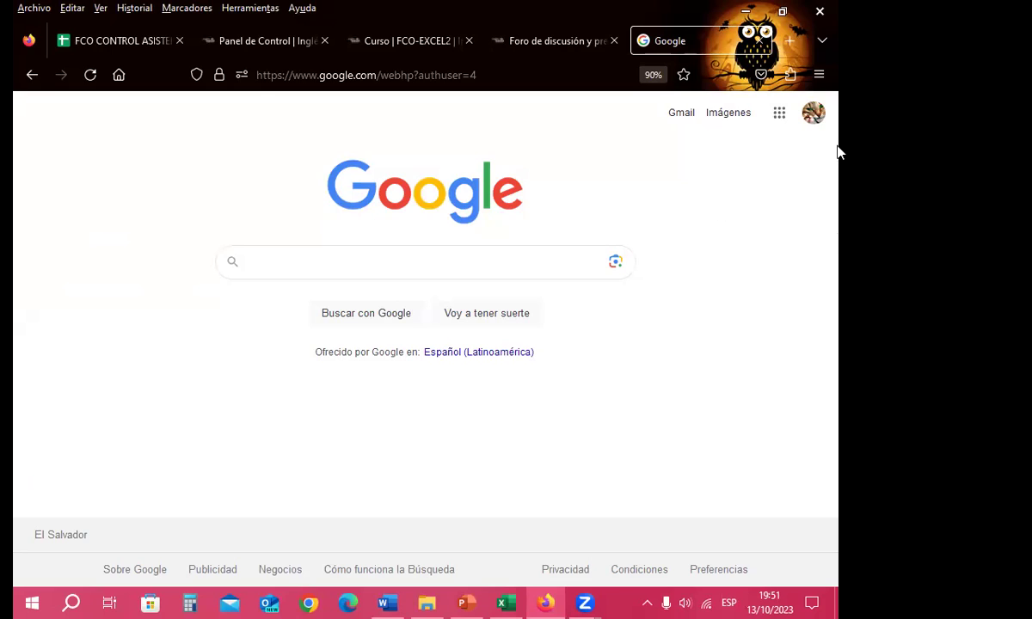
Step: Open Google Drive from the Google apps grid and bring up My Drive's new-item menu
left_click(779, 114)
left_click(696, 331)
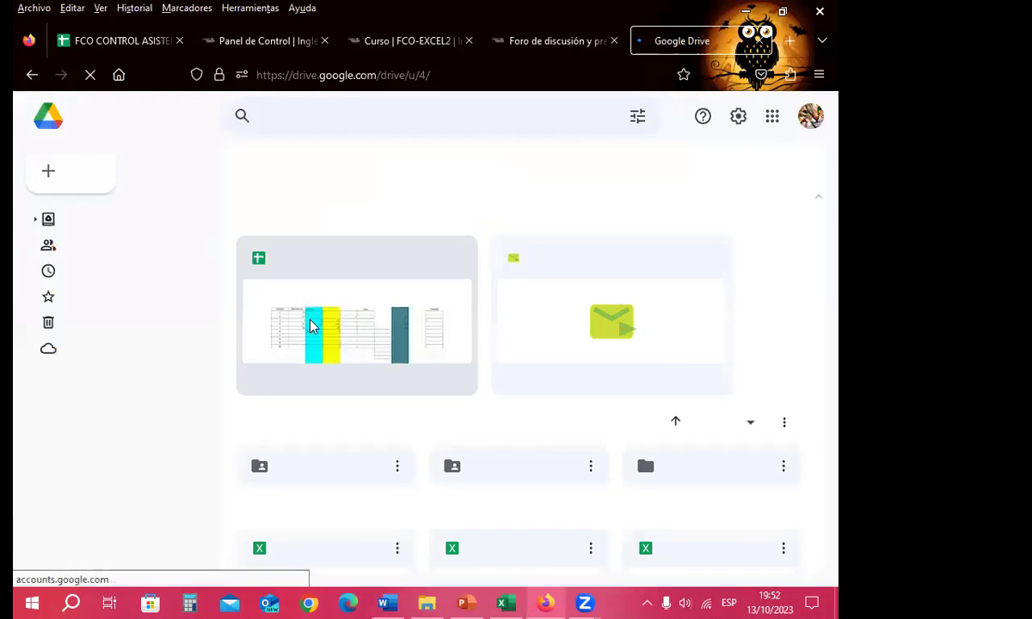
scroll(363, 285, "down", 3)
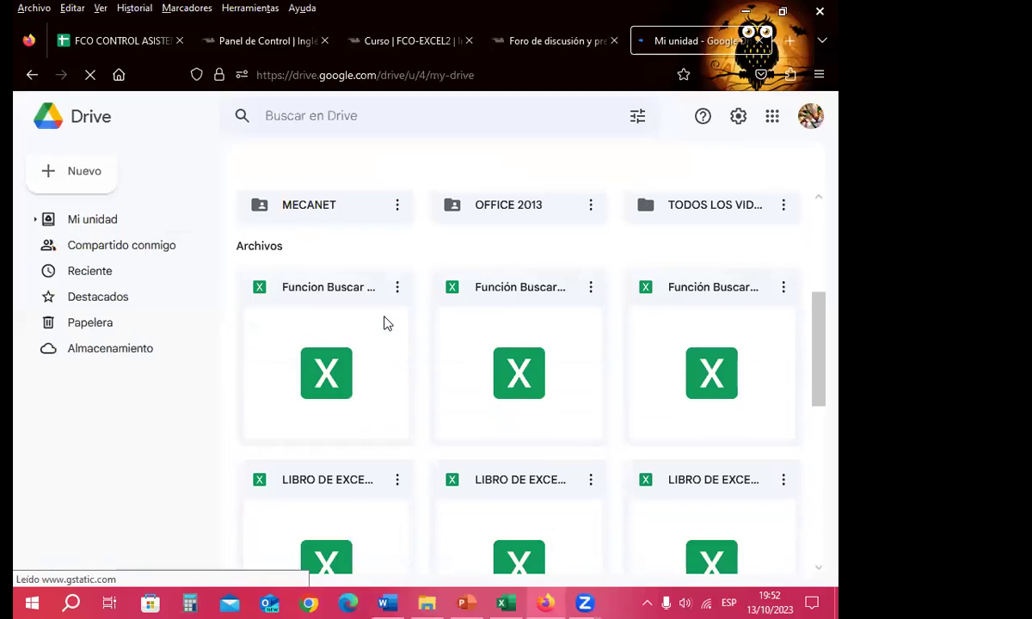
scroll(392, 327, "down", 2)
scroll(397, 323, "down", 3)
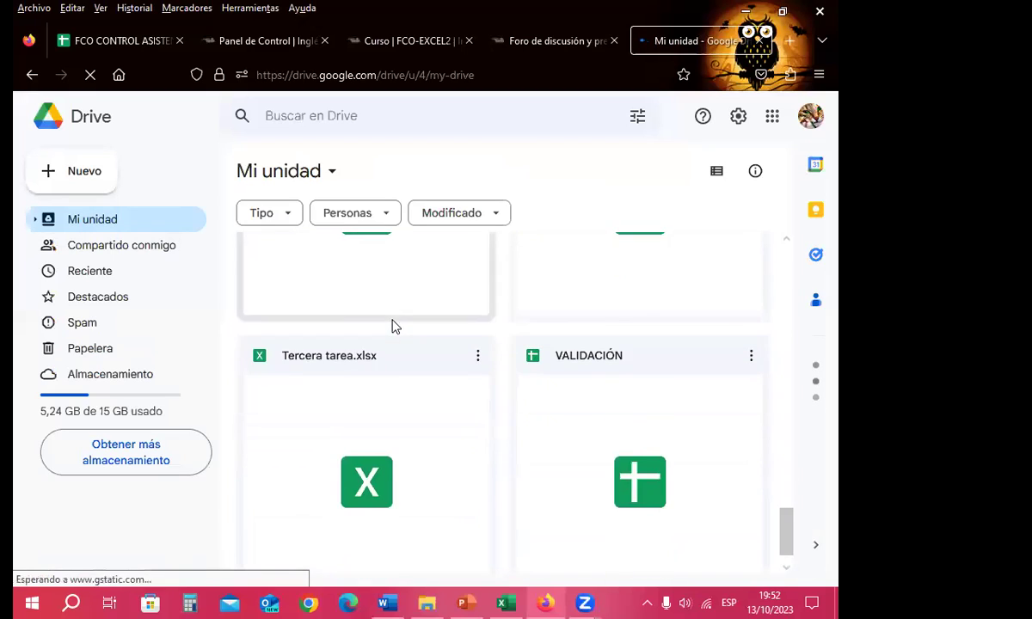
scroll(323, 408, "up", 5)
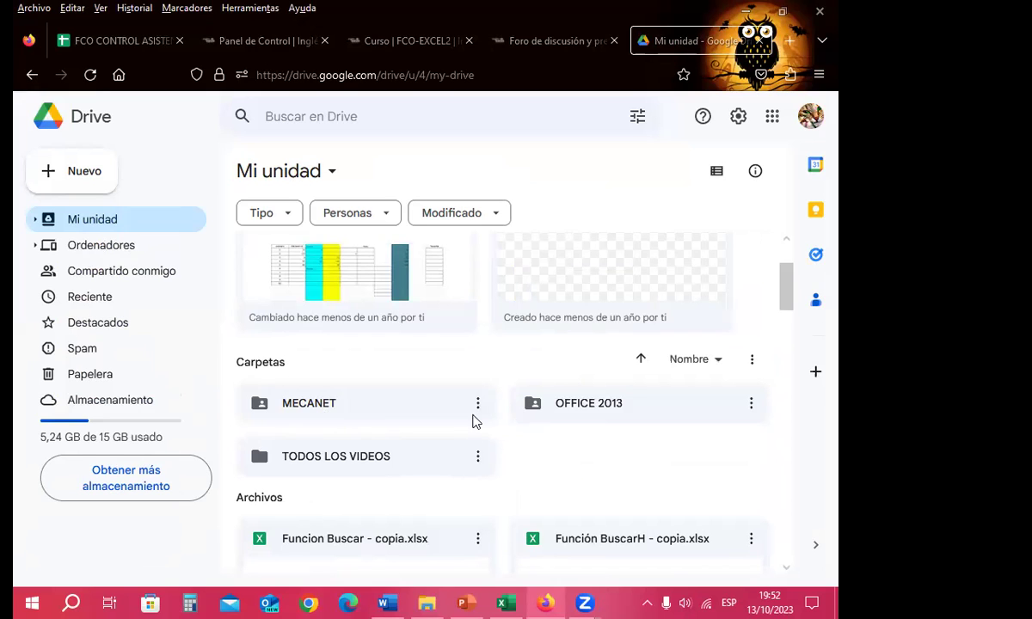
scroll(481, 413, "down", 2)
scroll(541, 430, "up", 2)
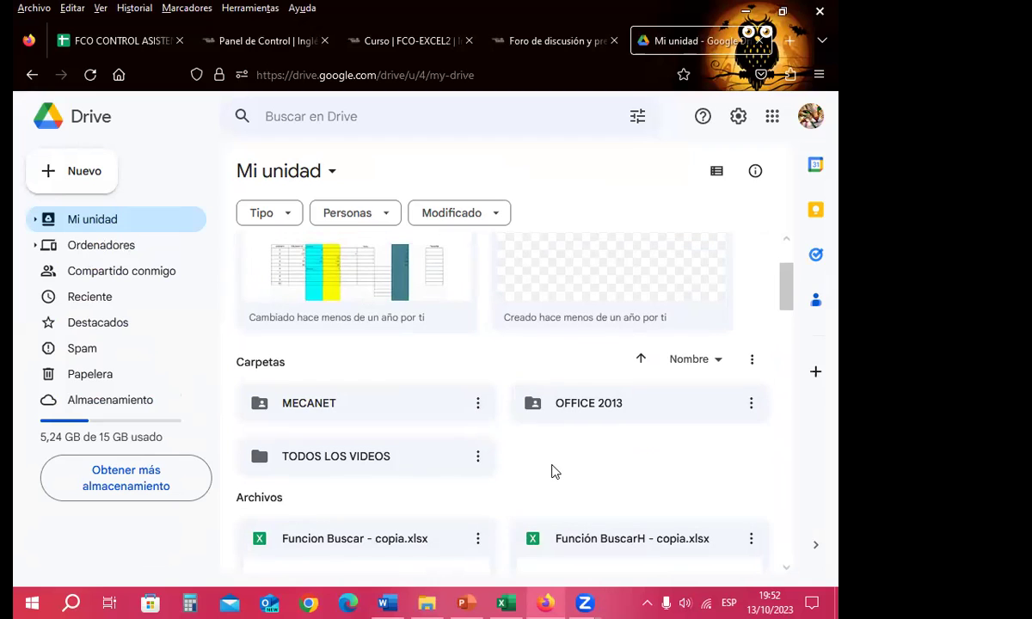
right_click(550, 471)
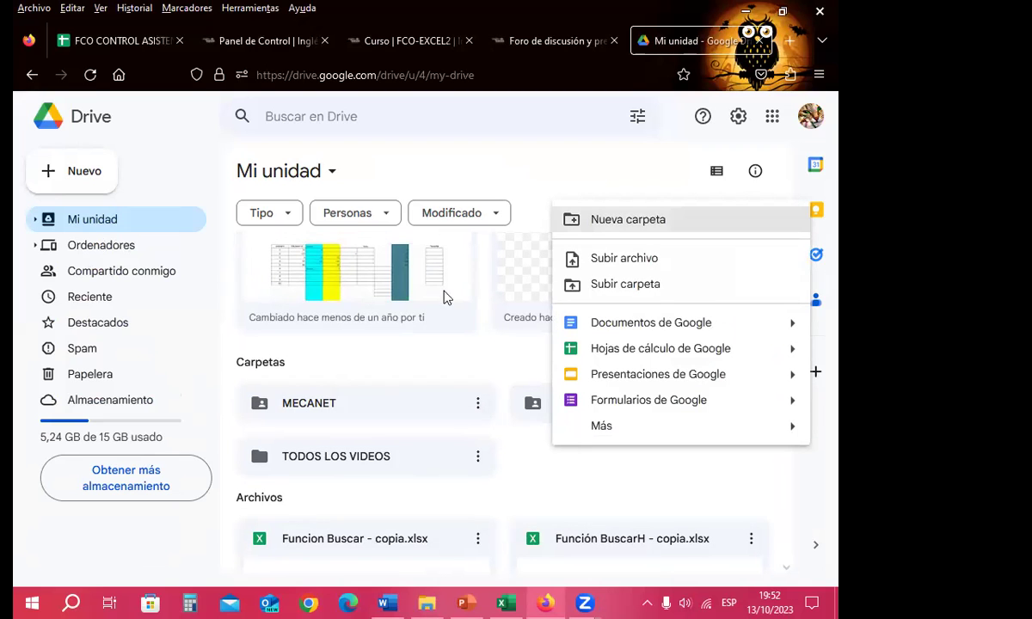
Step: Upload the CONTRASEÑA workbook from CURSO NUEVO 2023 JUNIO > SESIÓN 14 SEMANA 3
left_click(633, 267)
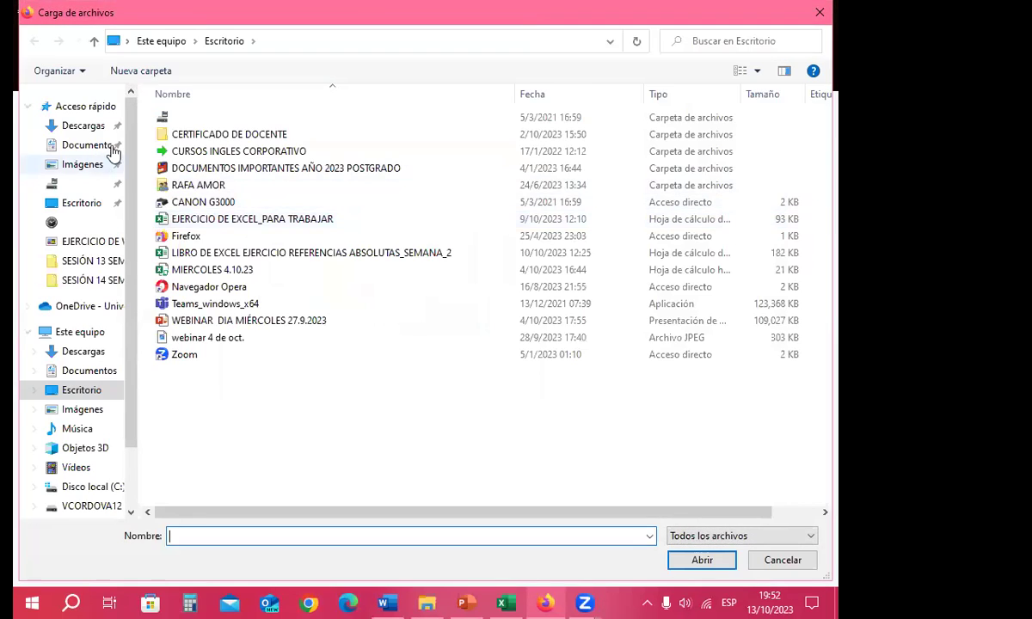
left_click(205, 153)
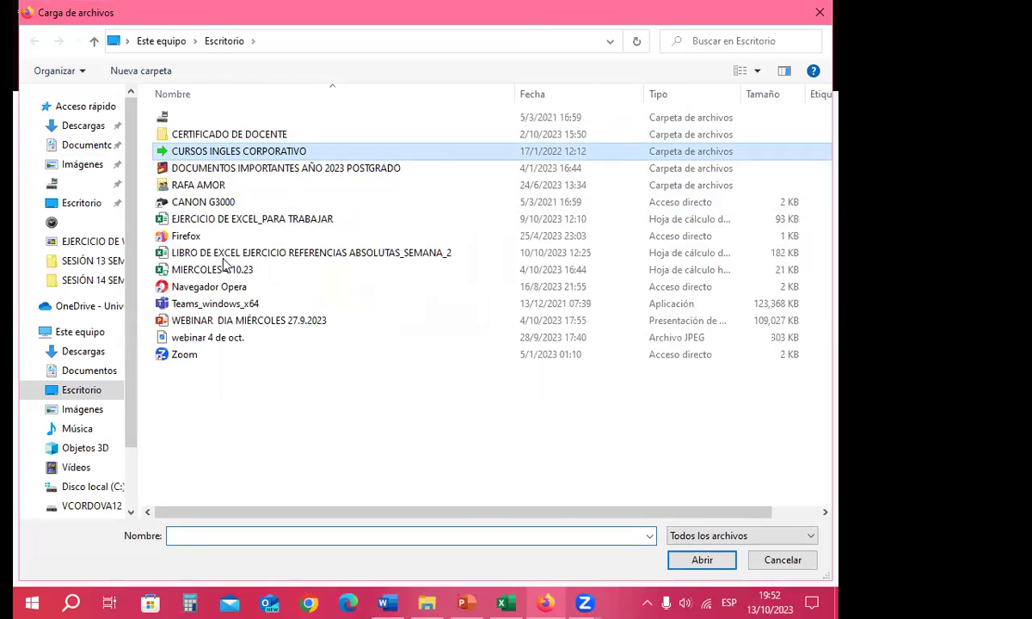
key("Return")
scroll(272, 410, "down", 2)
scroll(318, 416, "down", 8)
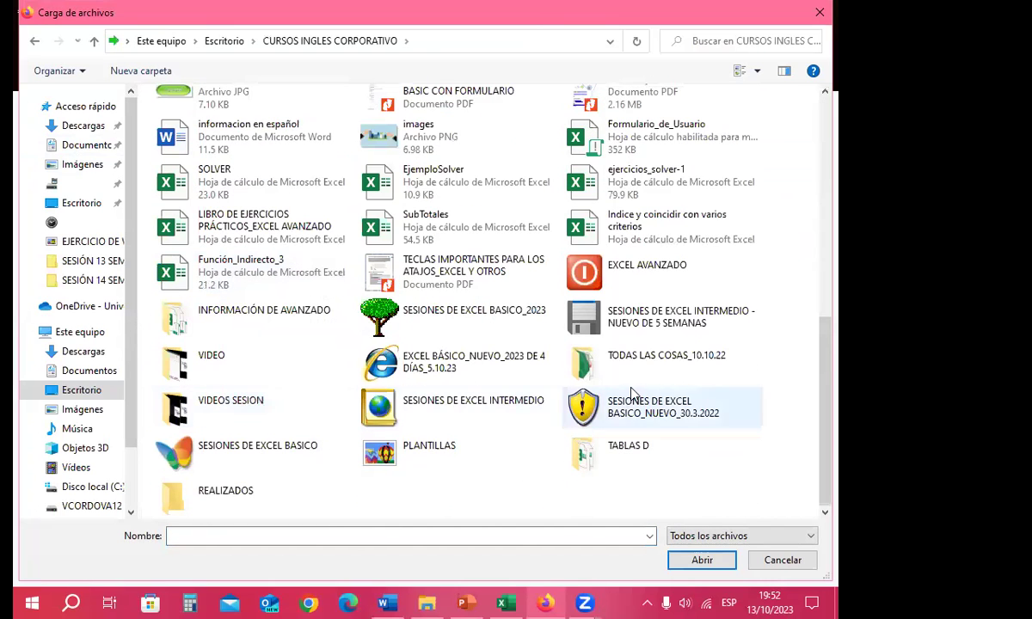
double_click(608, 309)
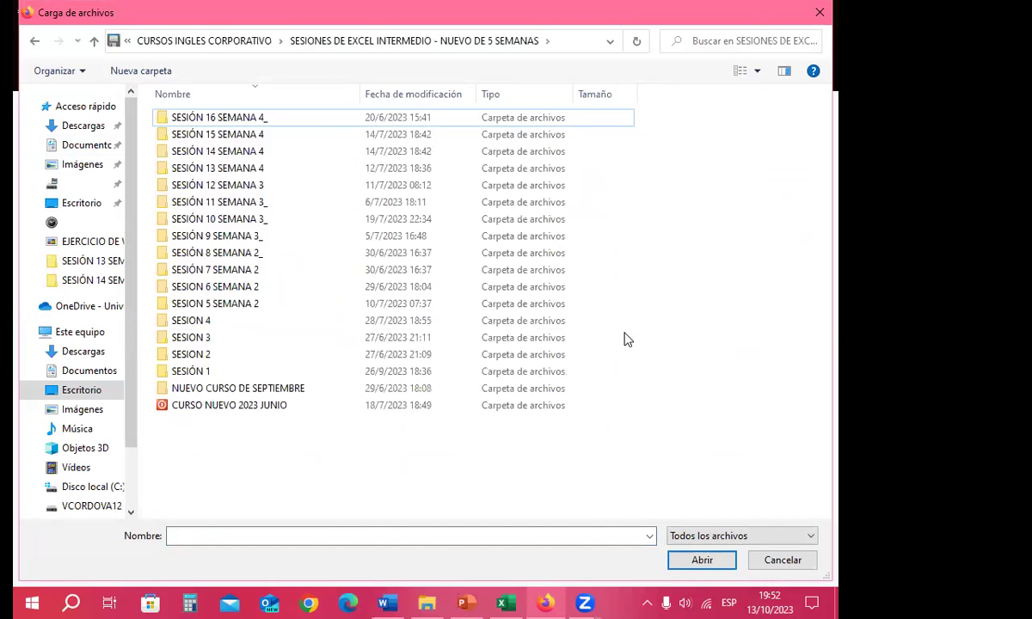
double_click(233, 405)
double_click(224, 338)
double_click(207, 121)
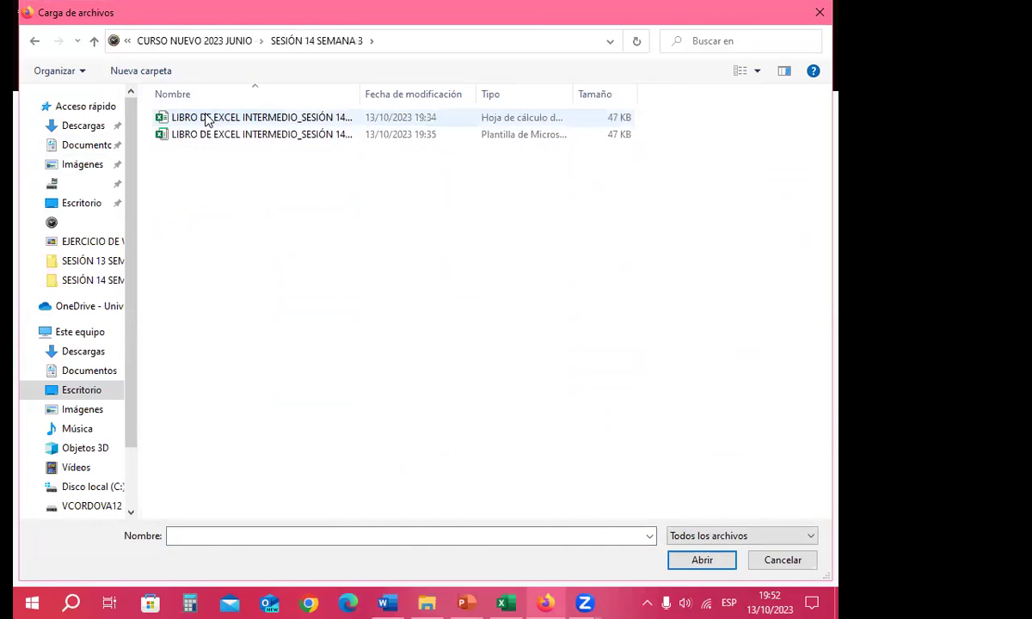
left_click(186, 143)
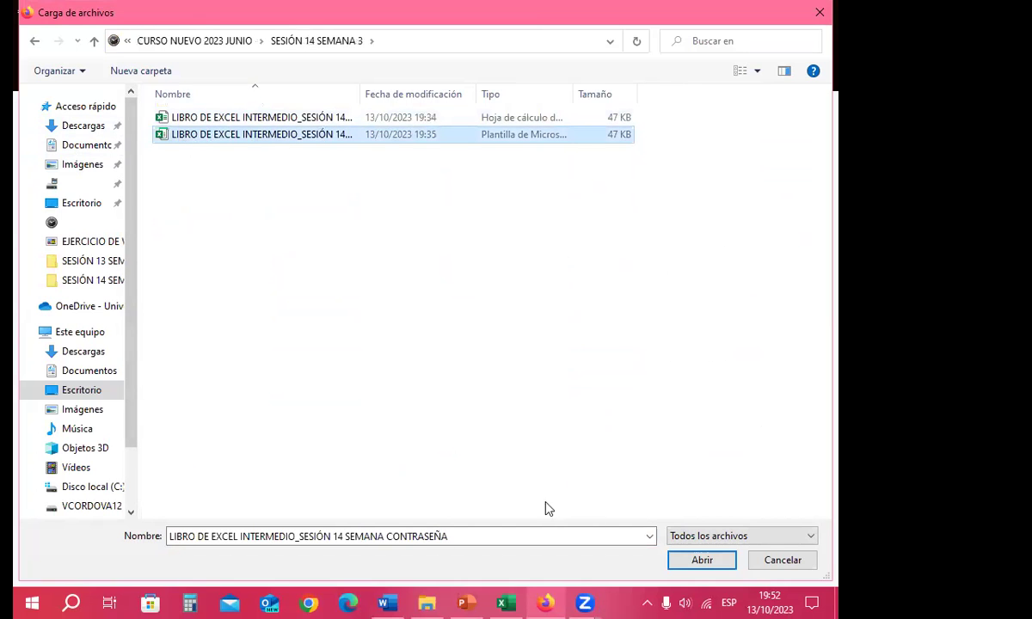
key("Return")
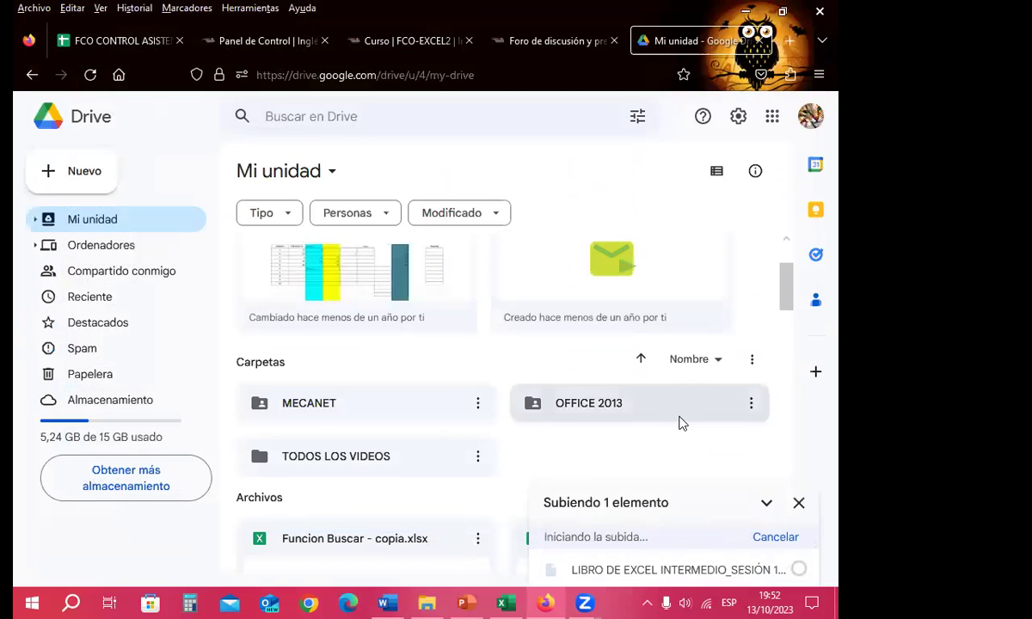
Step: Dismiss the upload-finished notice and scroll My Drive to check the uploaded workbook
scroll(688, 430, "down", 3)
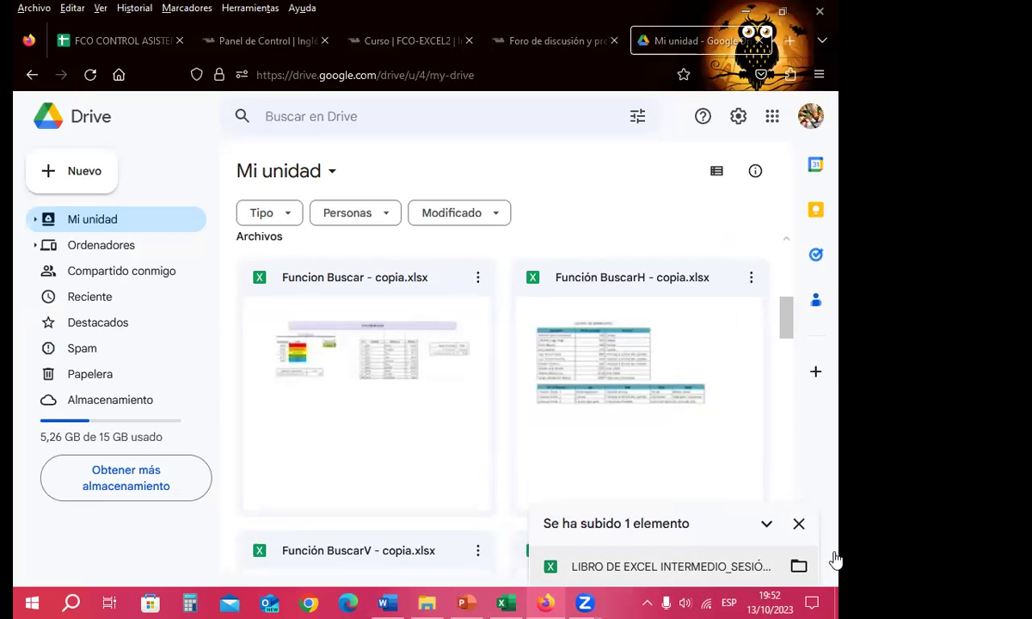
left_click(799, 524)
scroll(674, 408, "up", 3)
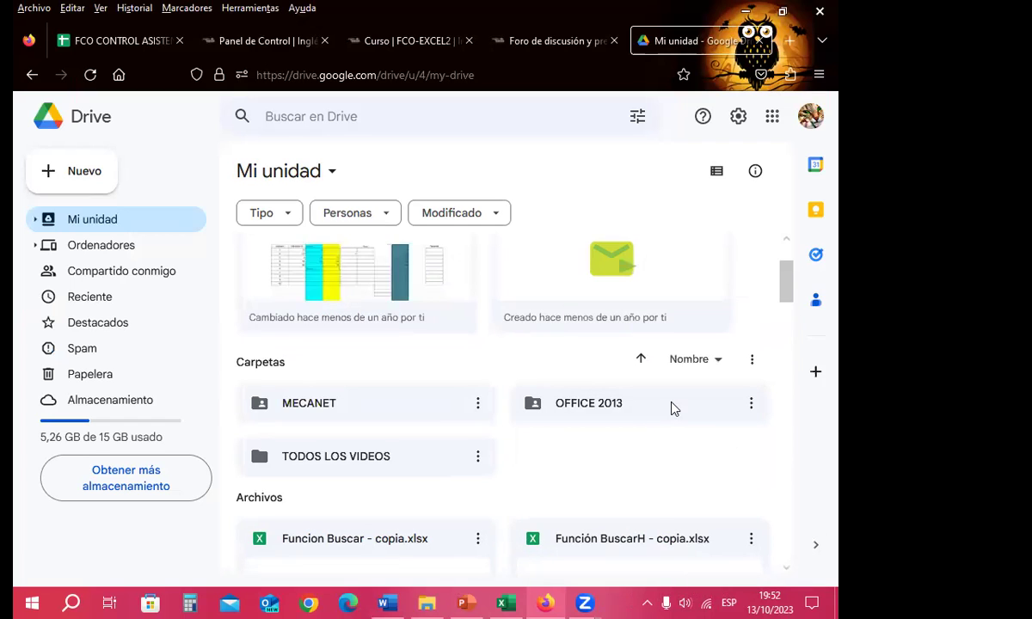
scroll(540, 430, "down", 4)
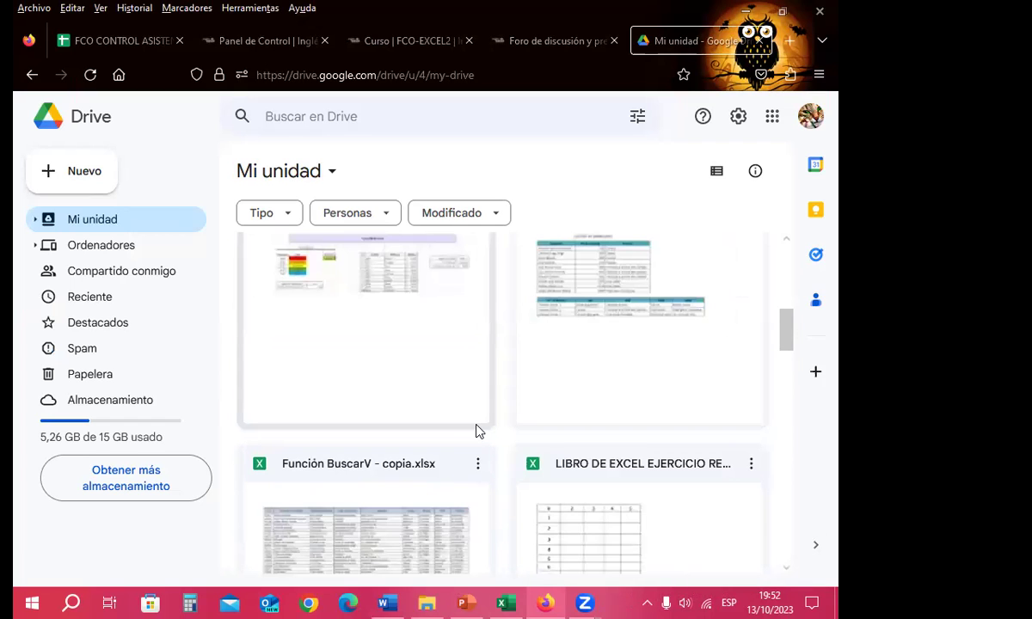
scroll(623, 430, "up", 2)
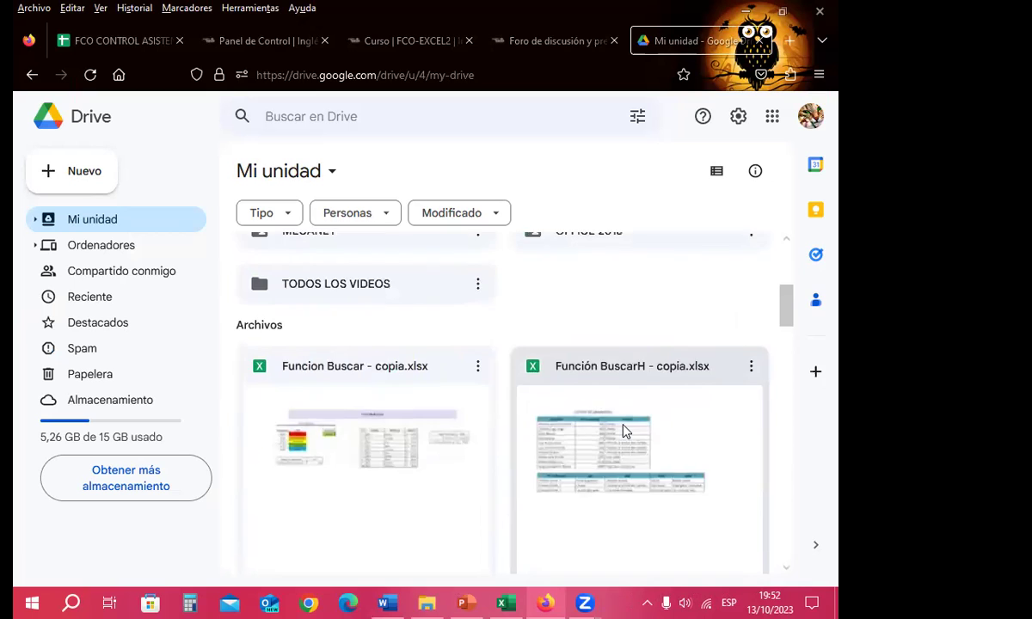
scroll(626, 430, "up", 2)
scroll(618, 428, "up", 1)
scroll(596, 437, "up", 1)
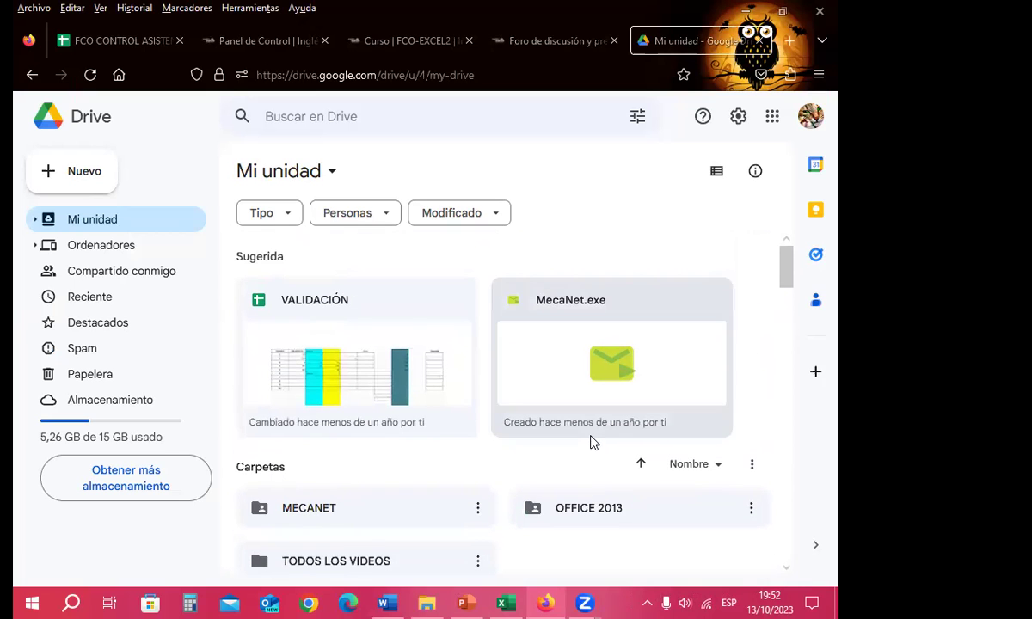
scroll(490, 417, "down", 2)
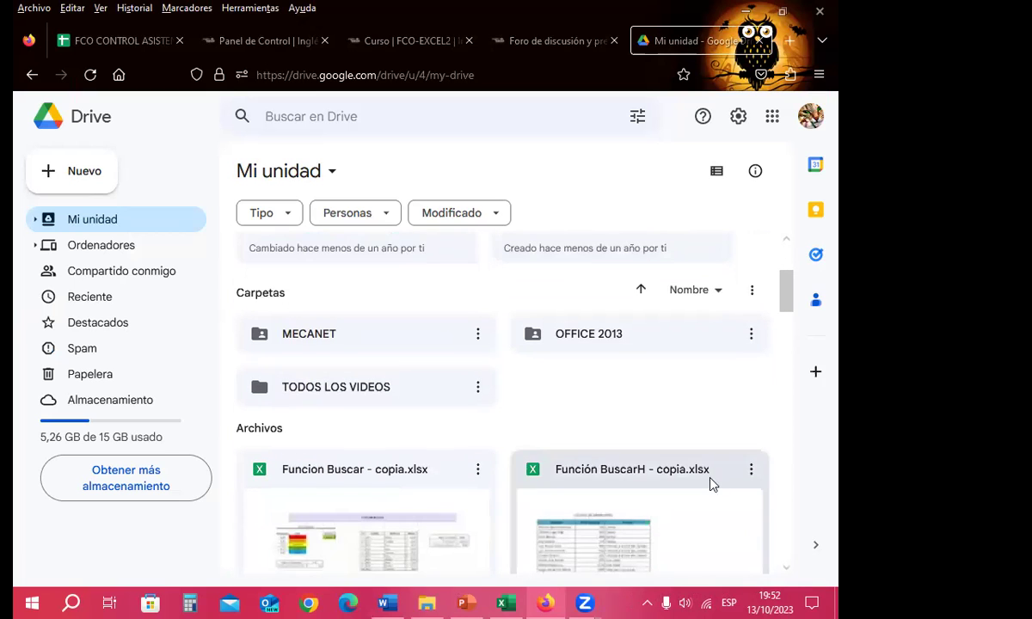
Step: From Reciente, preview the uploaded workbook, then open it with Hojas de cálculo de Google
left_click(97, 299)
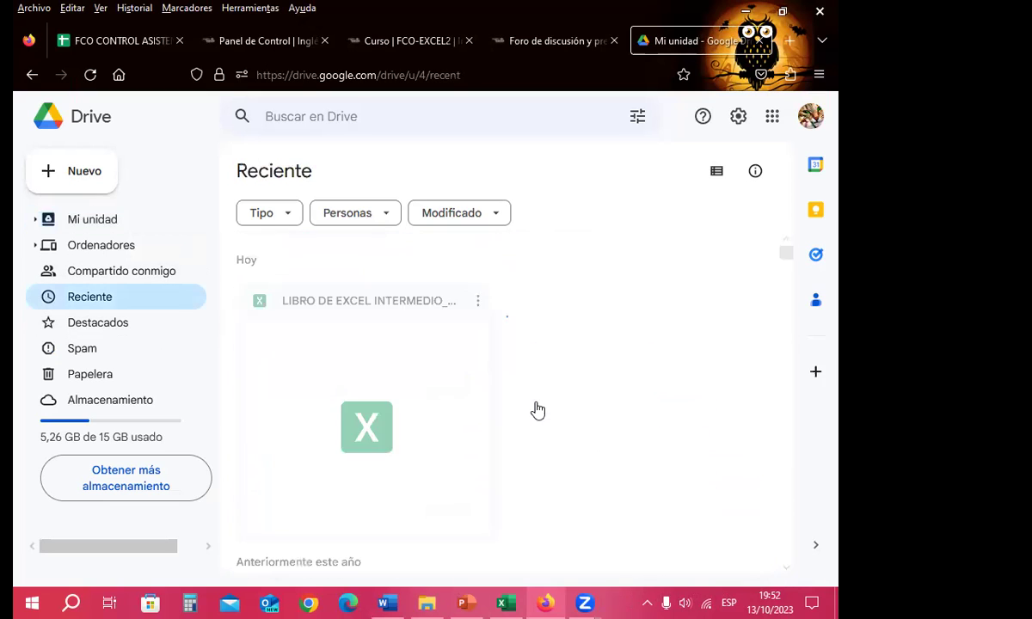
double_click(364, 385)
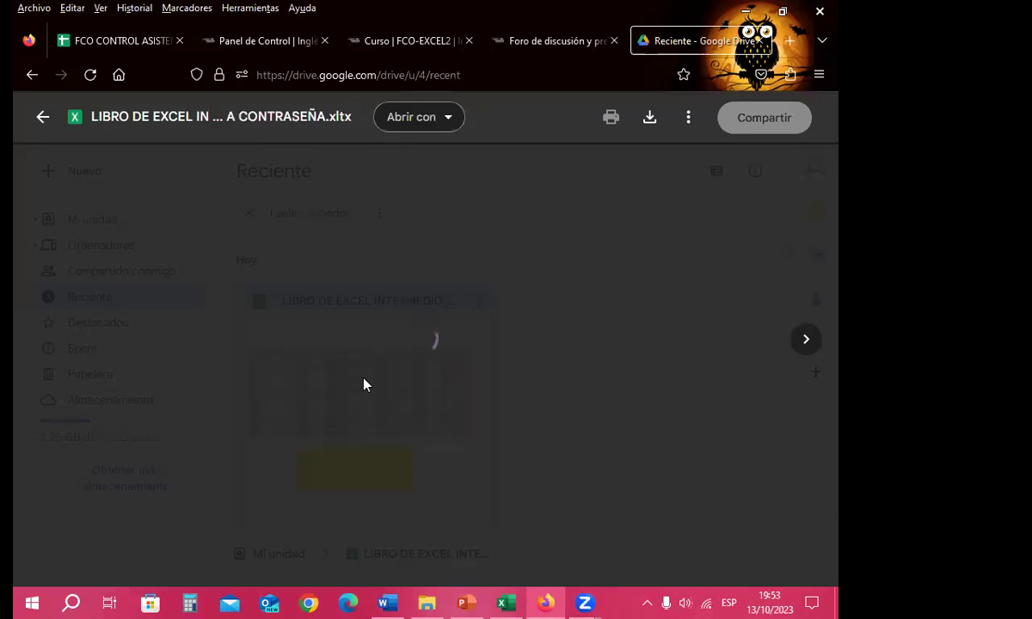
left_click(34, 122)
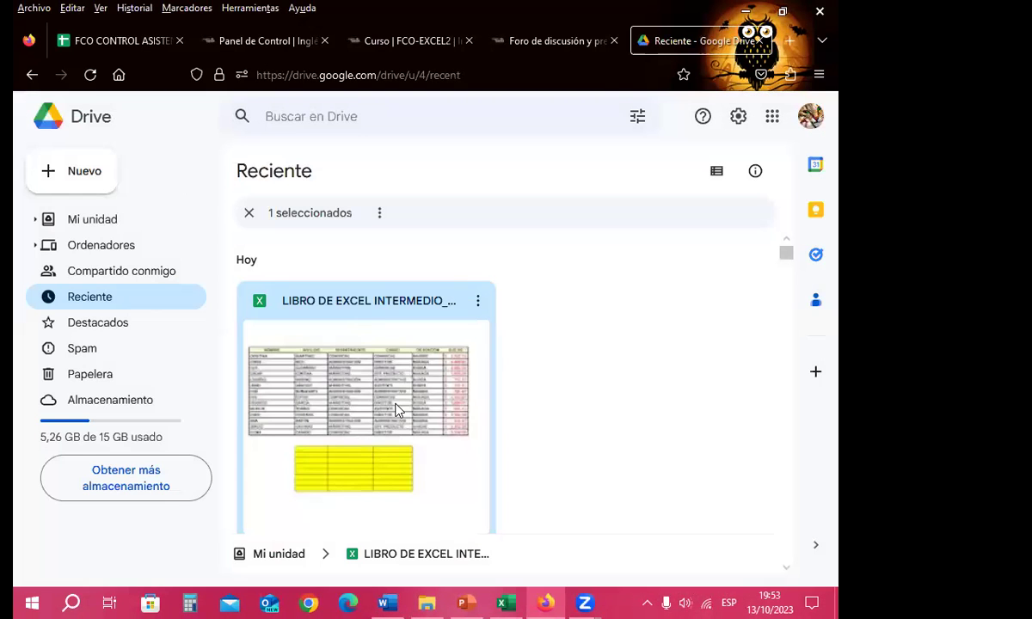
double_click(396, 403)
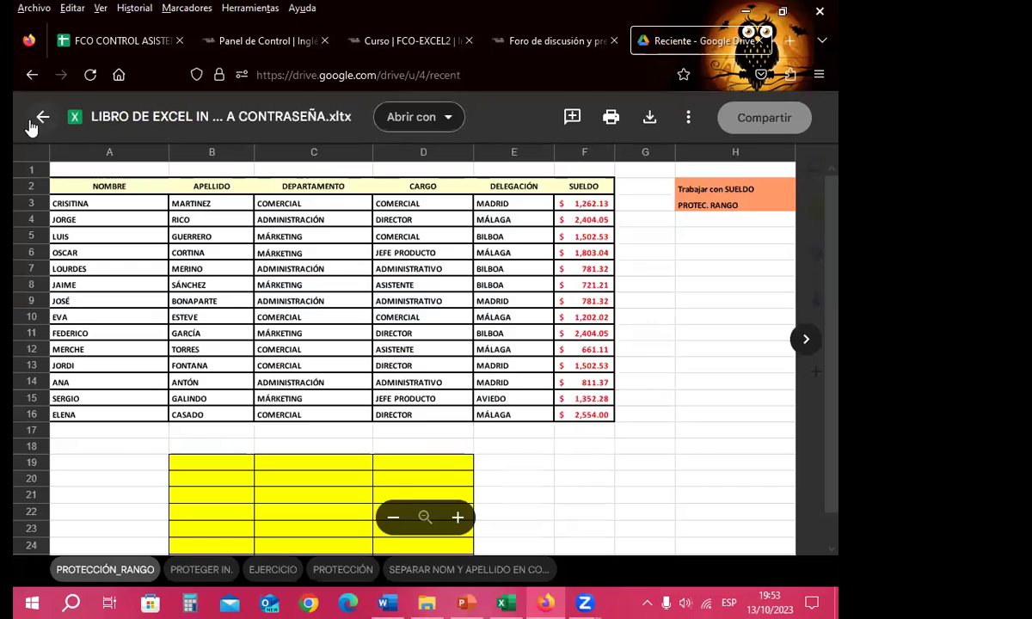
left_click(35, 121)
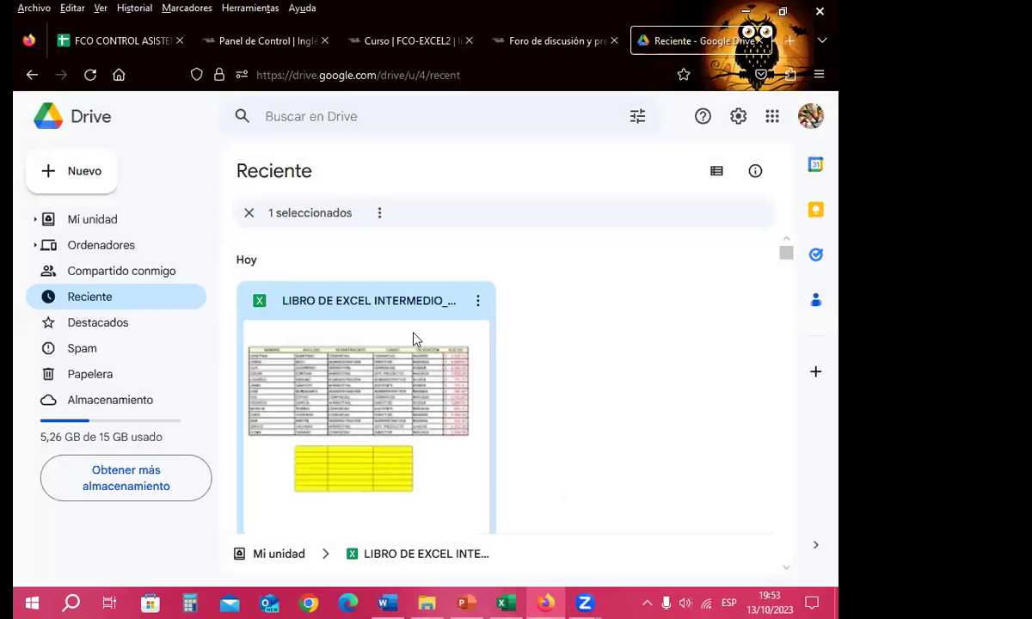
left_click(478, 302)
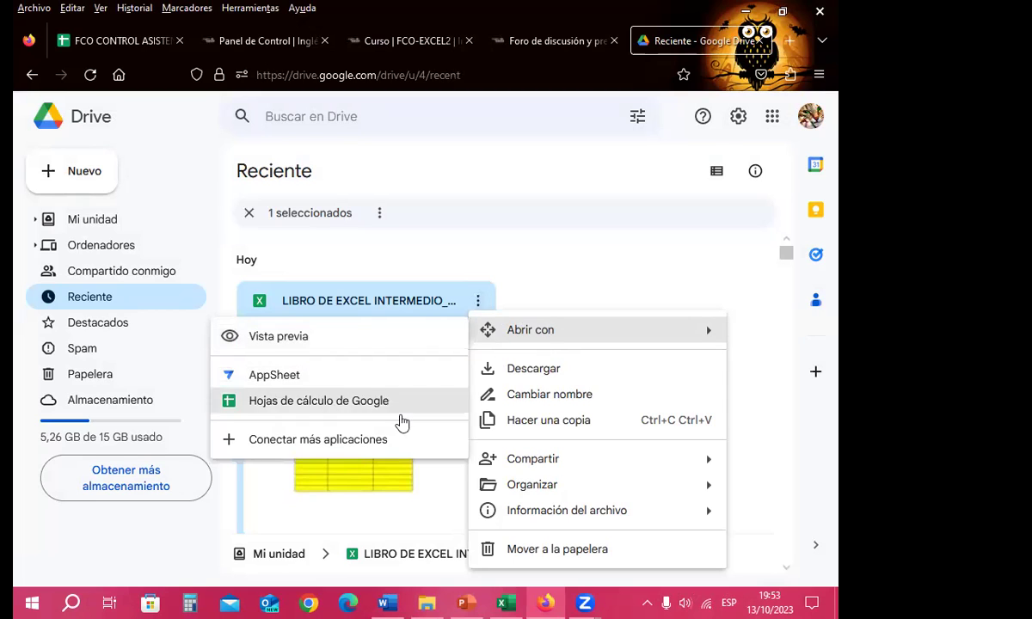
left_click(420, 404)
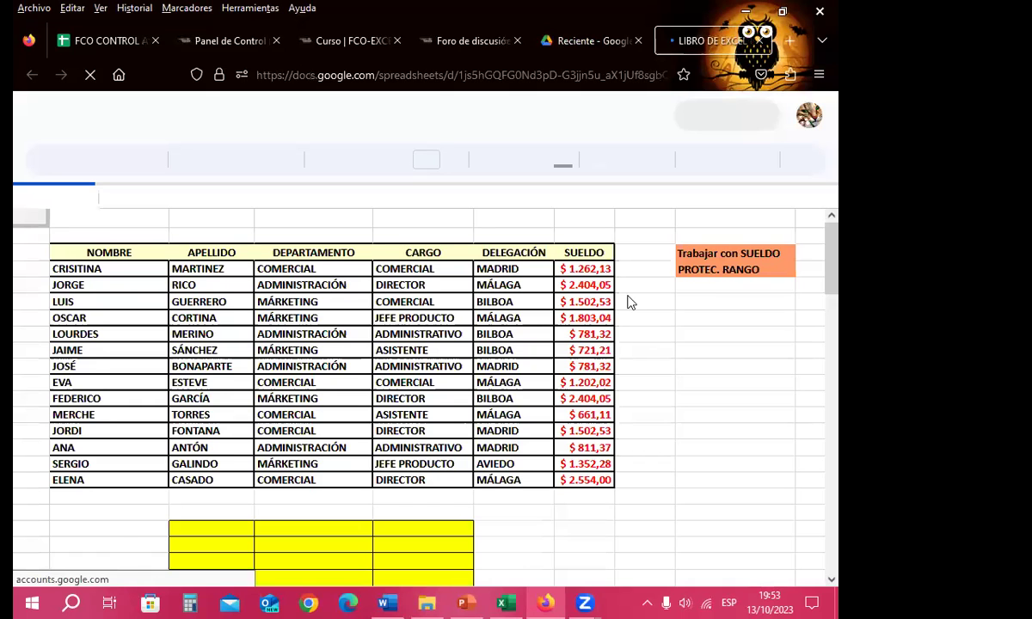
Step: Browse the PROTEGER IN., EJERCICIO, PROTECCIÓN, PROTECCIÓN_RANGO and participant names sheets
left_click(330, 572)
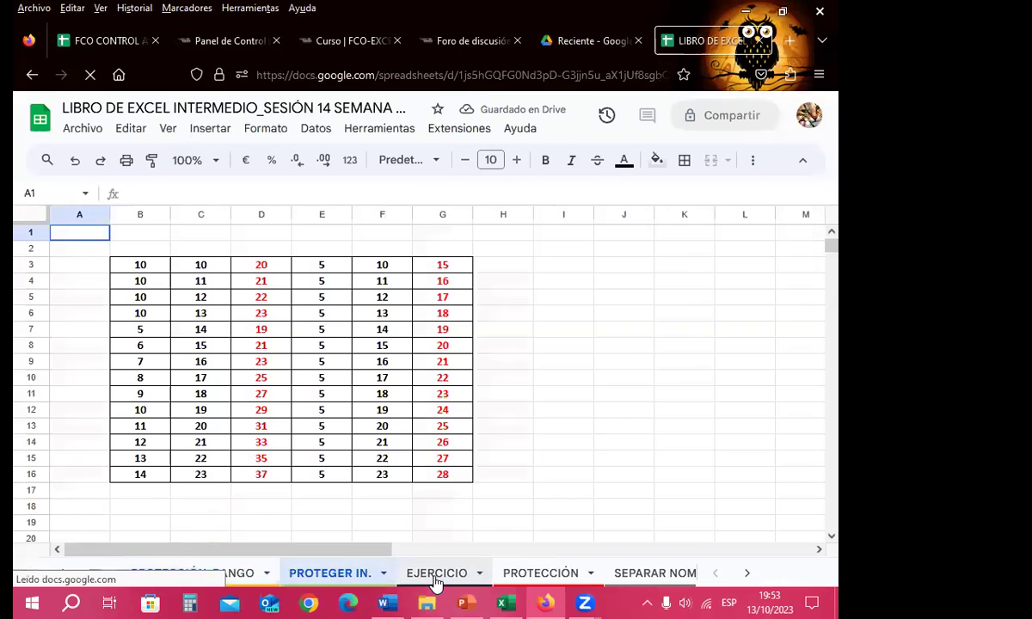
left_click(437, 576)
left_click(542, 574)
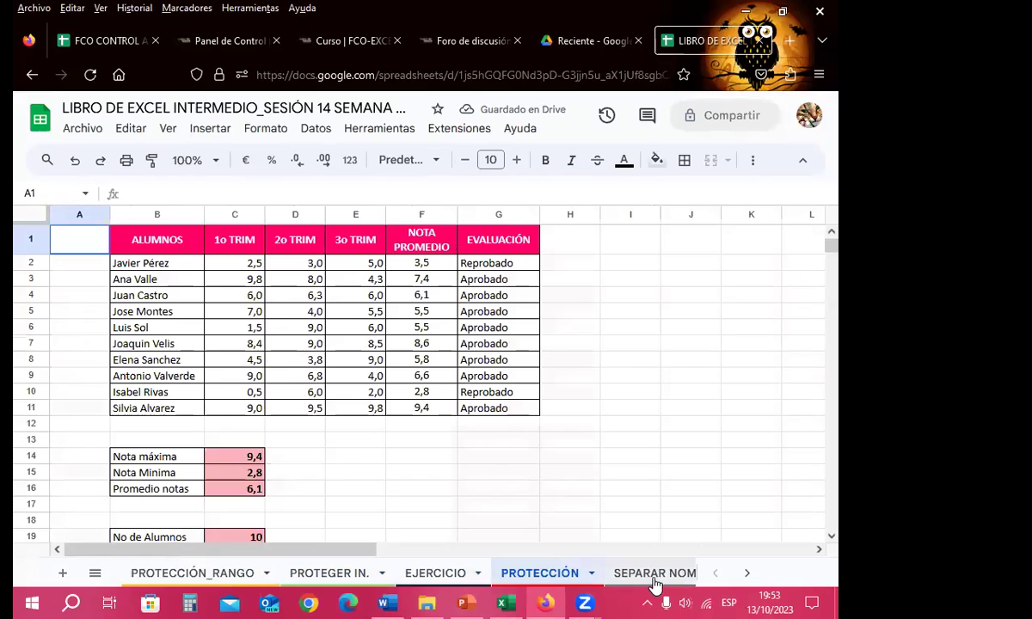
left_click(208, 576)
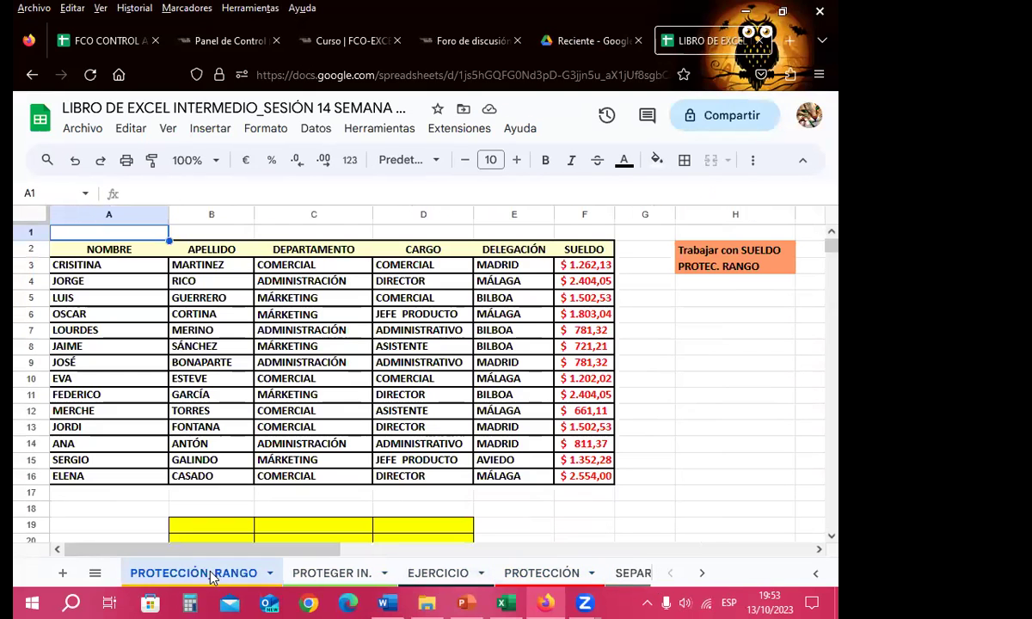
left_click(327, 573)
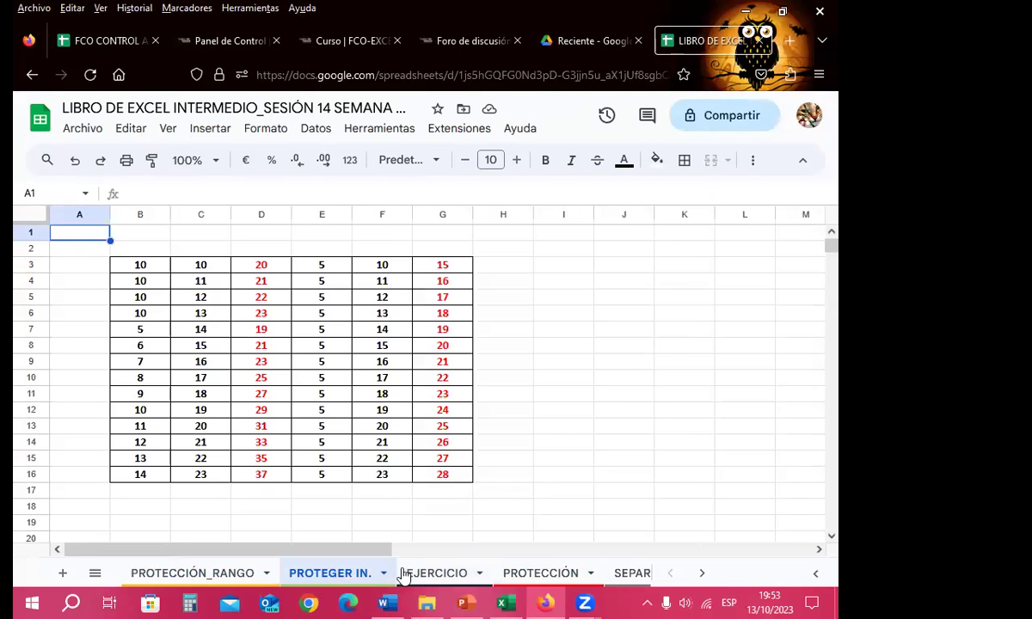
left_click(430, 574)
left_click(537, 575)
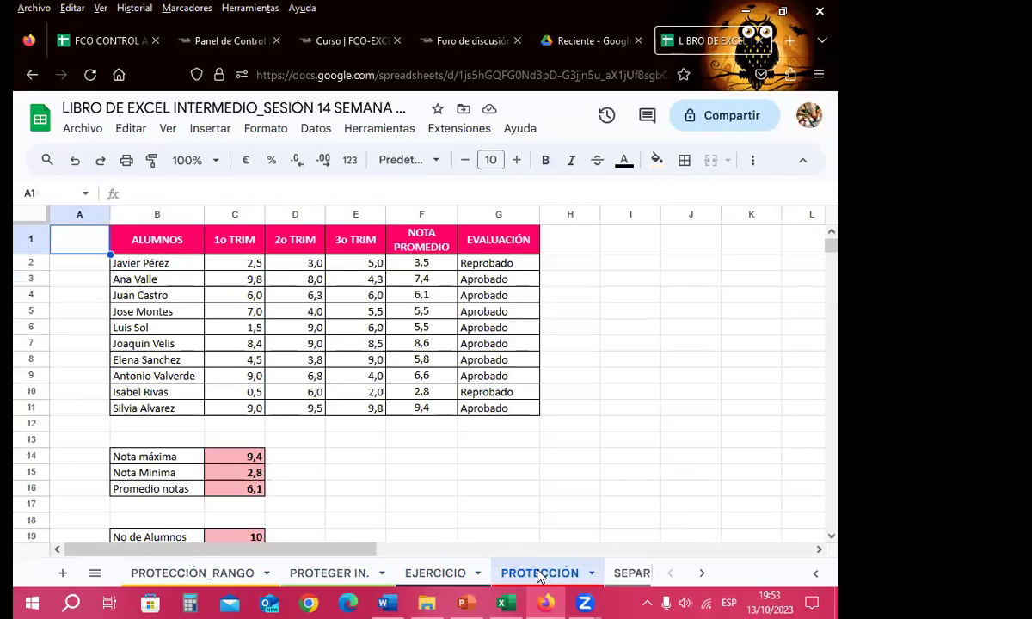
left_click(632, 573)
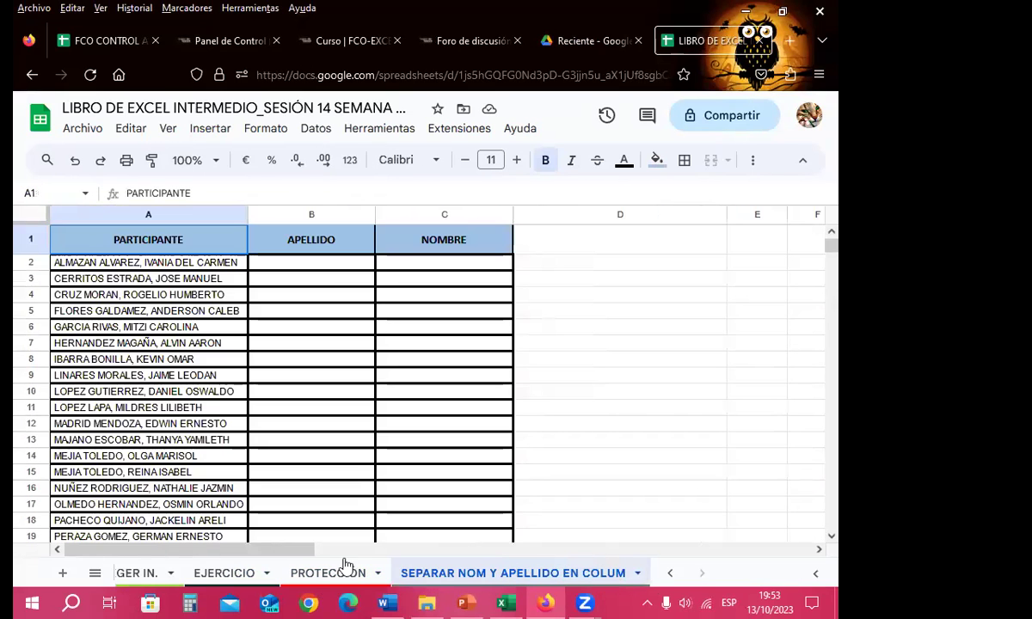
Step: Cycle through the sheets once more and add a new blank sheet to the workbook
left_click(135, 573)
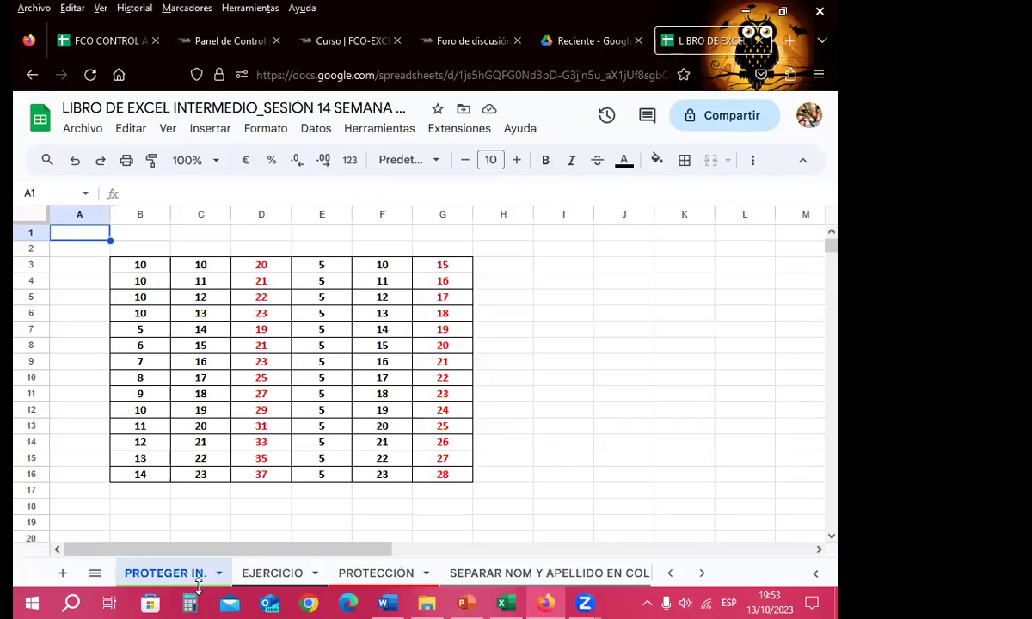
left_click(268, 572)
left_click(366, 572)
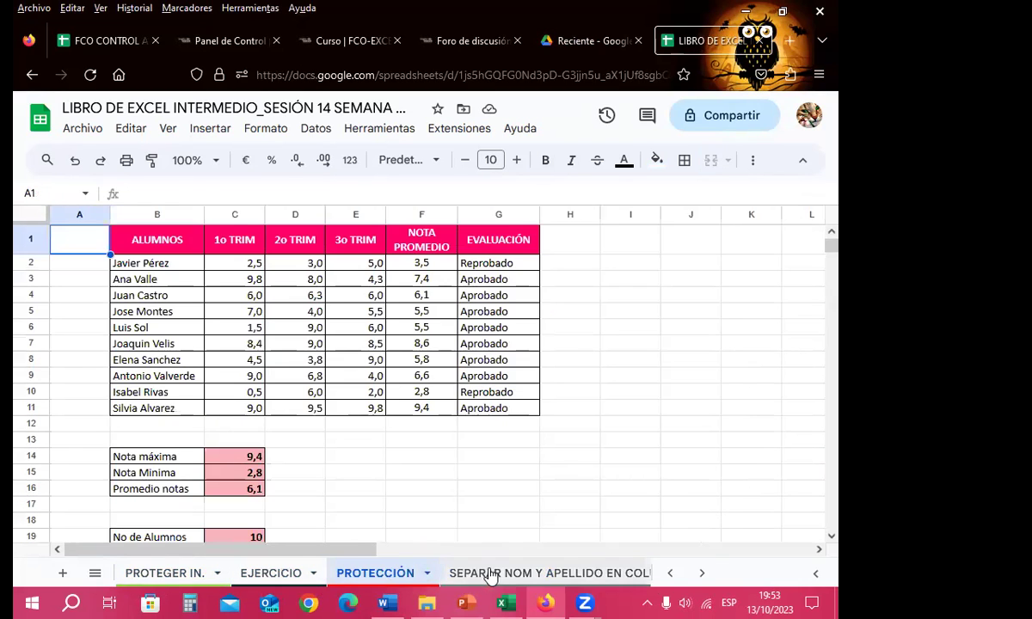
left_click(490, 574)
left_click(61, 575)
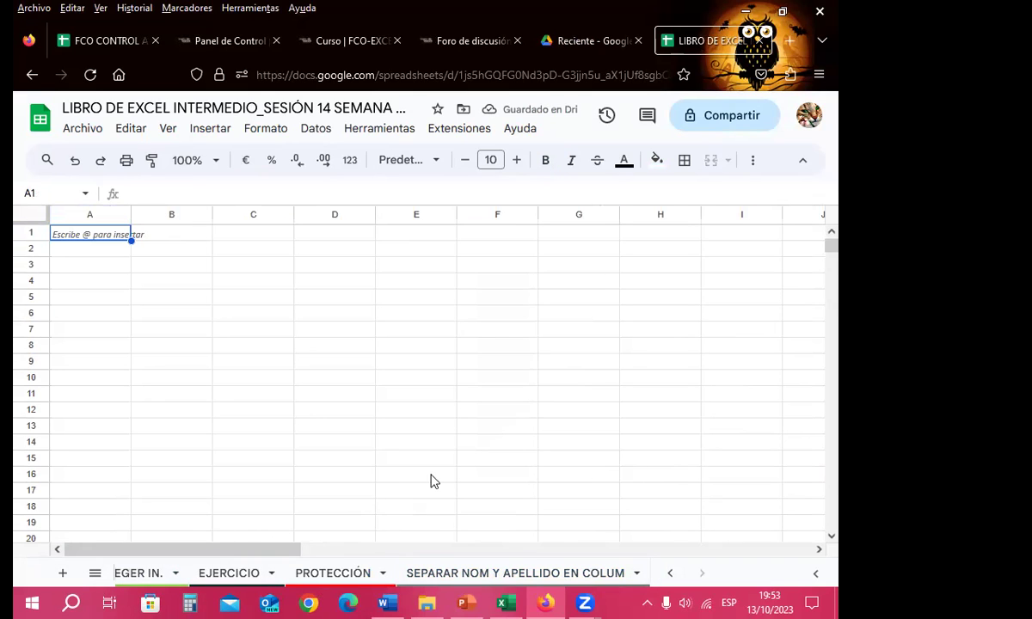
Step: Flip through EJERCICIO and SEPARAR NOM Y APELLIDO, ending on the PROTECCIÓN grades sheet
left_click(230, 575)
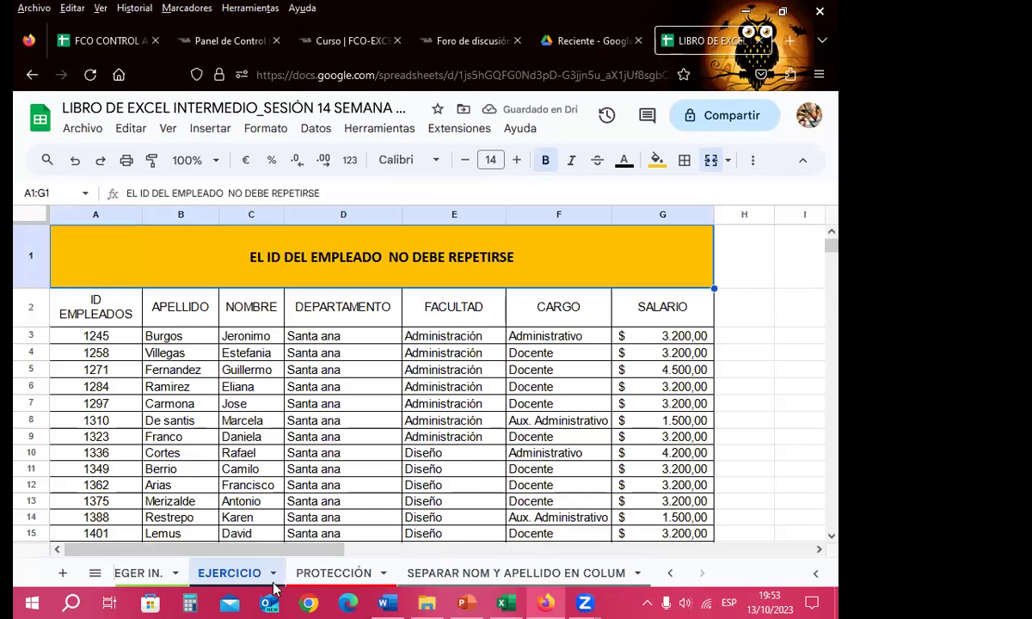
left_click(329, 576)
left_click(456, 576)
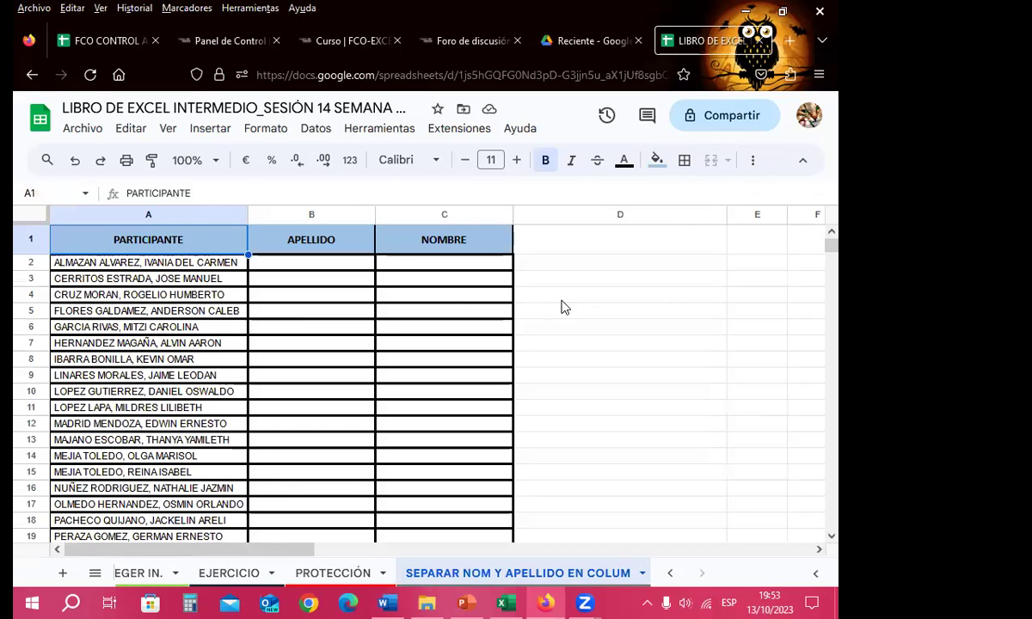
left_click(331, 574)
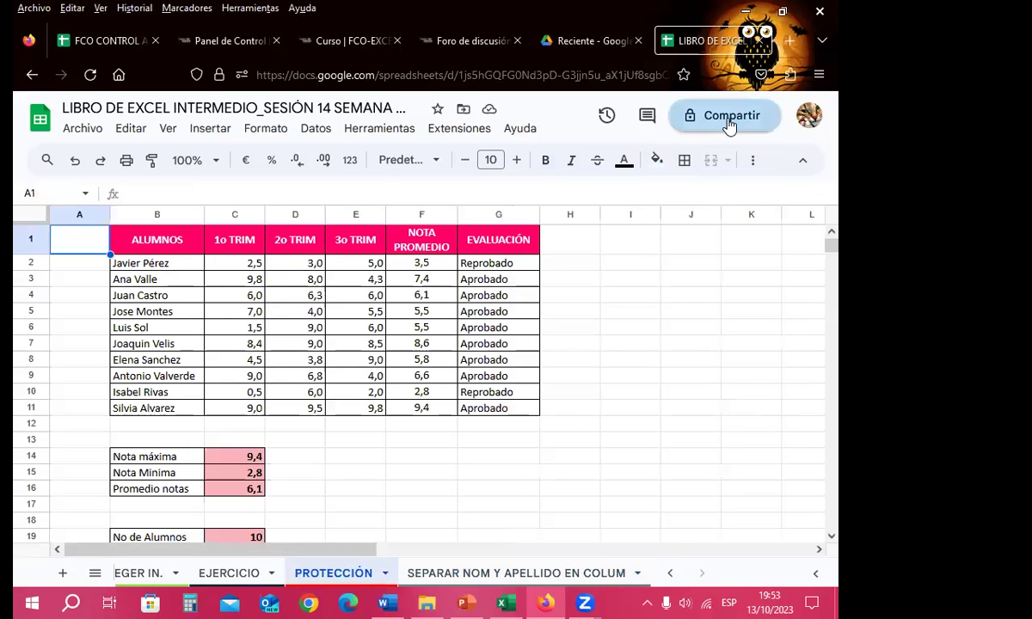
Step: Share the workbook with Cualquier persona con el enlace as Editor, then confirm with Hecho
left_click(725, 120)
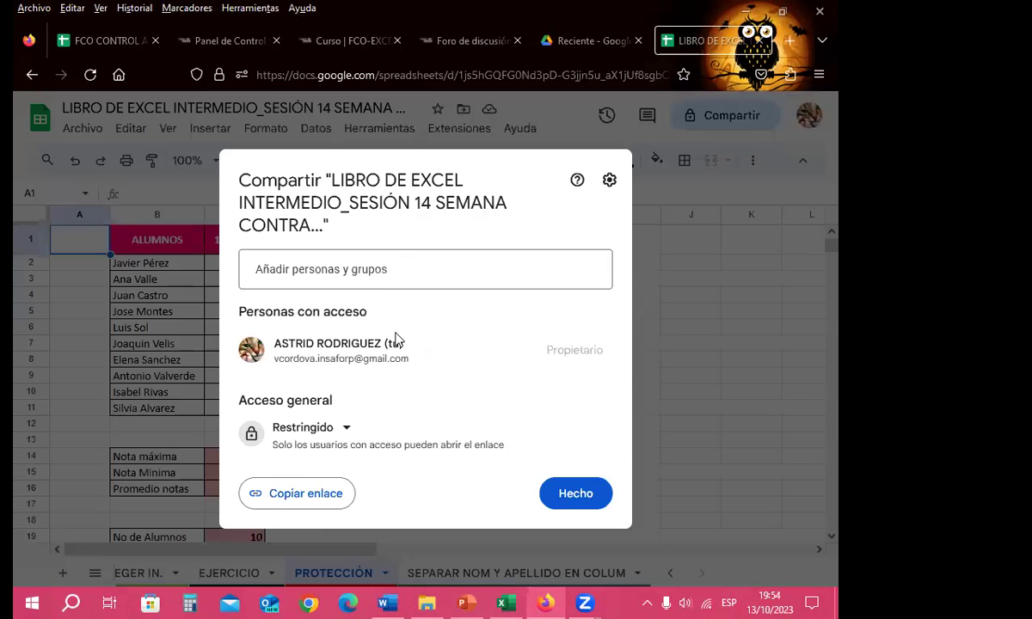
left_click(320, 428)
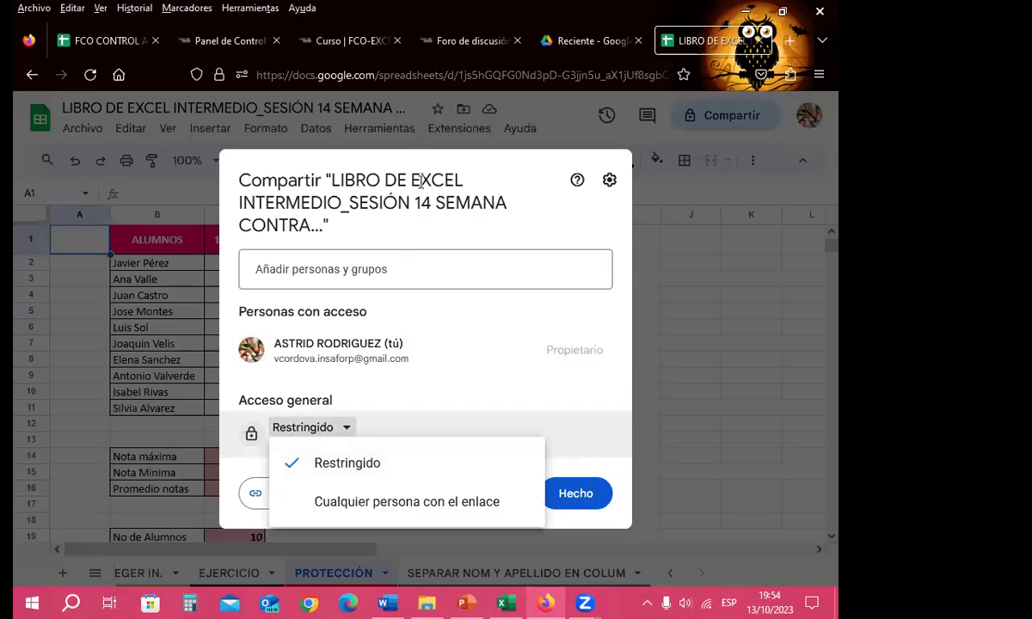
left_click(336, 473)
left_click(283, 437)
left_click(374, 502)
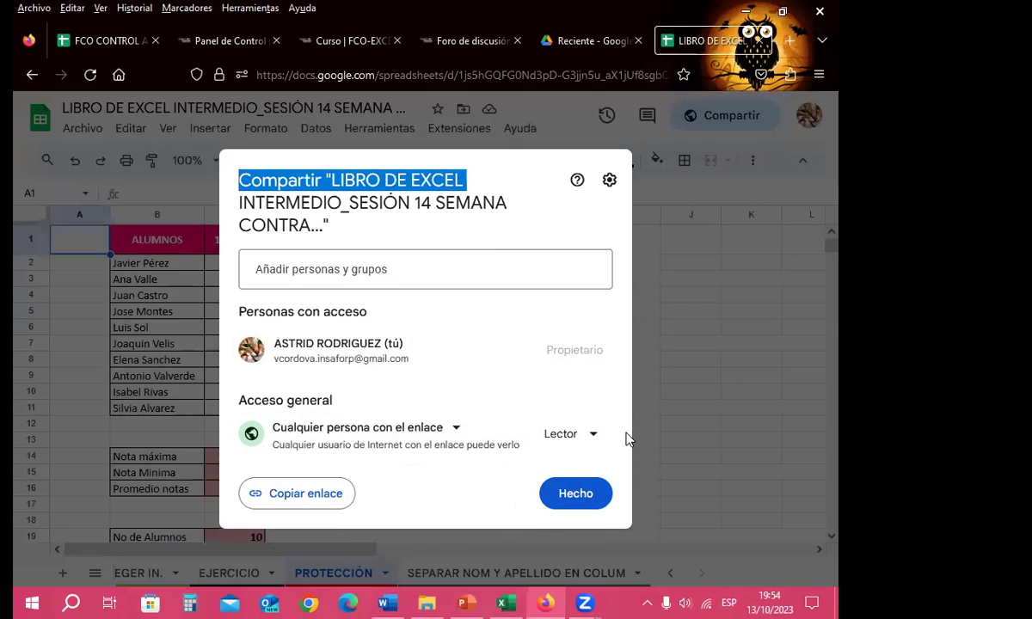
left_click(594, 437)
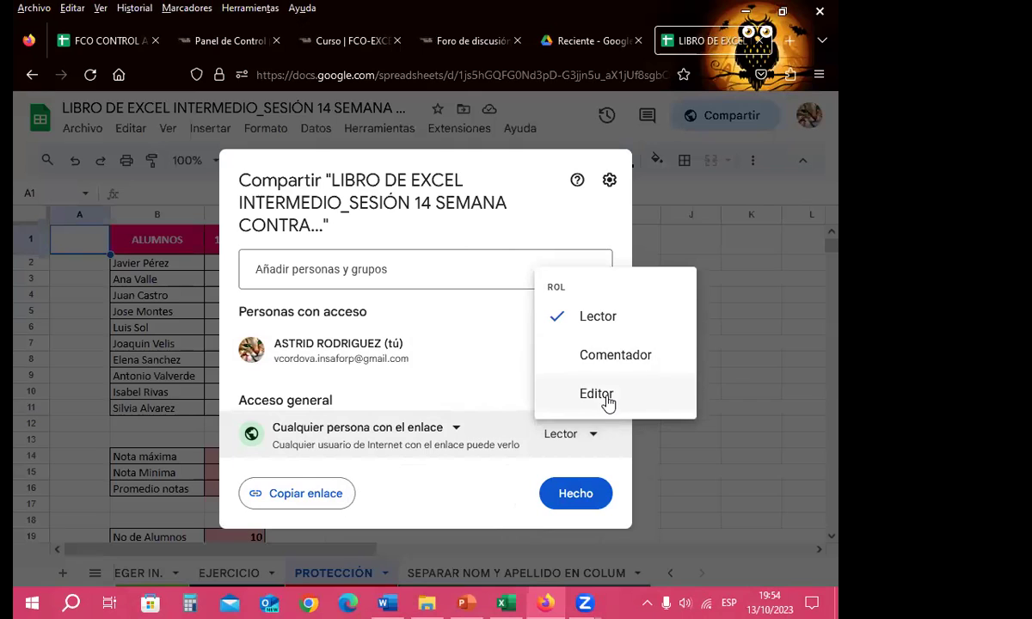
left_click(603, 397)
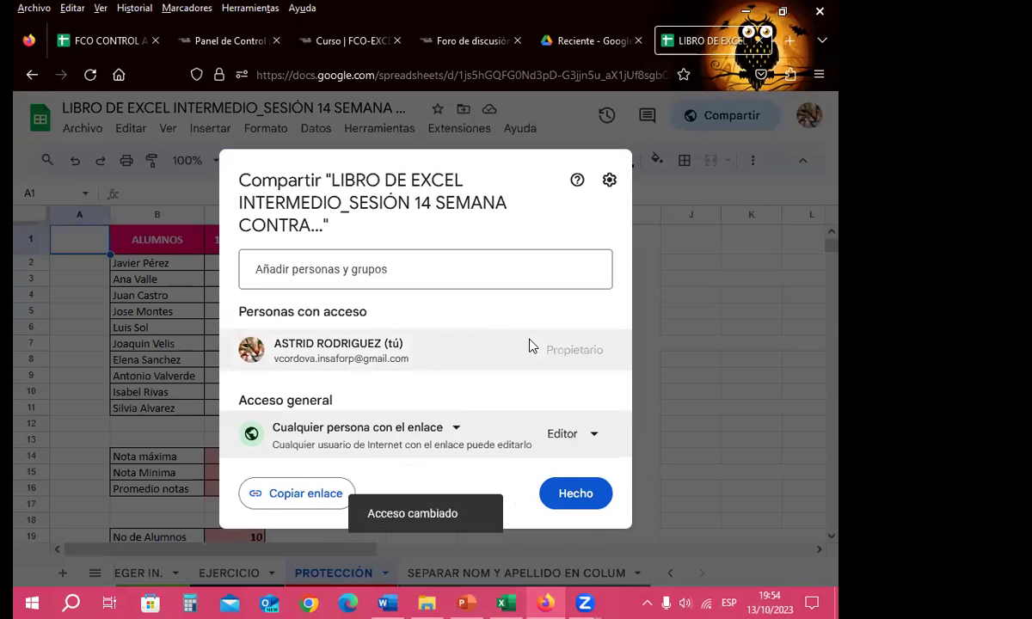
left_click(698, 290)
Step: Select empty cells J8, I9, H8 and H9 beside the grades table
left_click(674, 365)
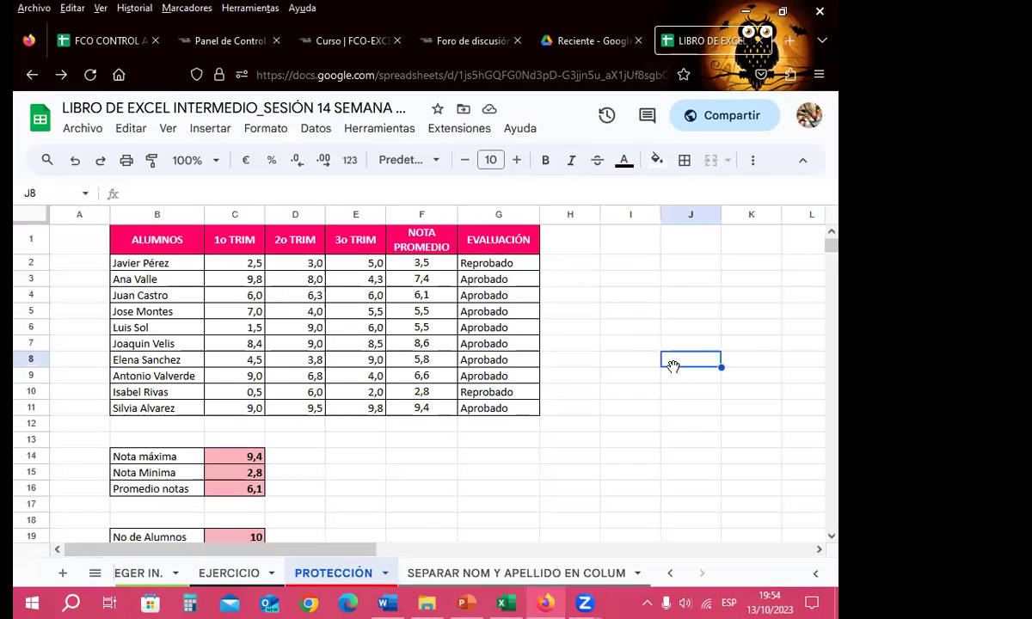
left_click(629, 381)
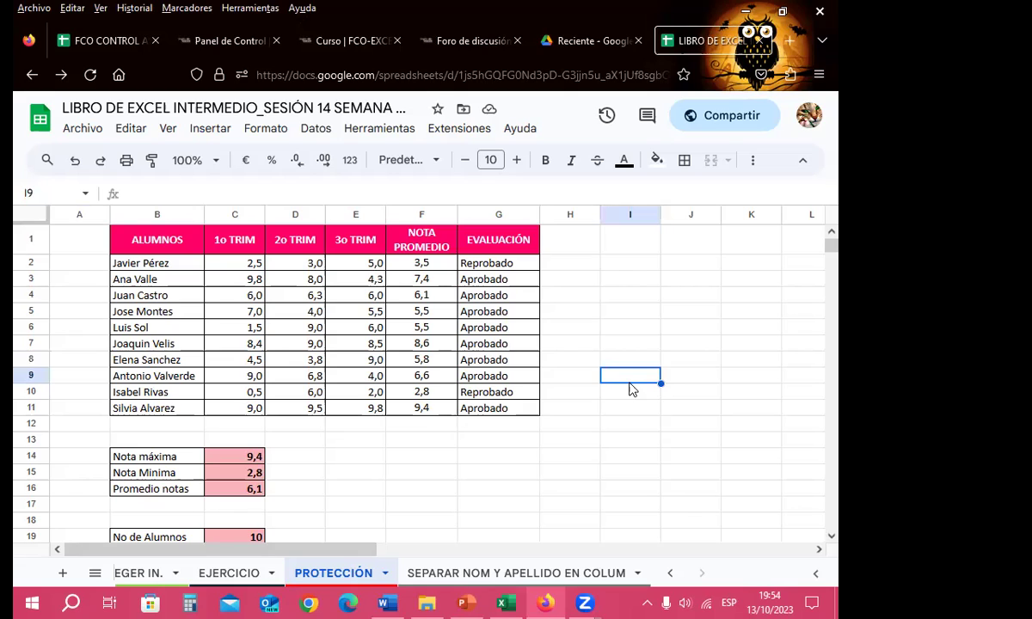
left_click(559, 360)
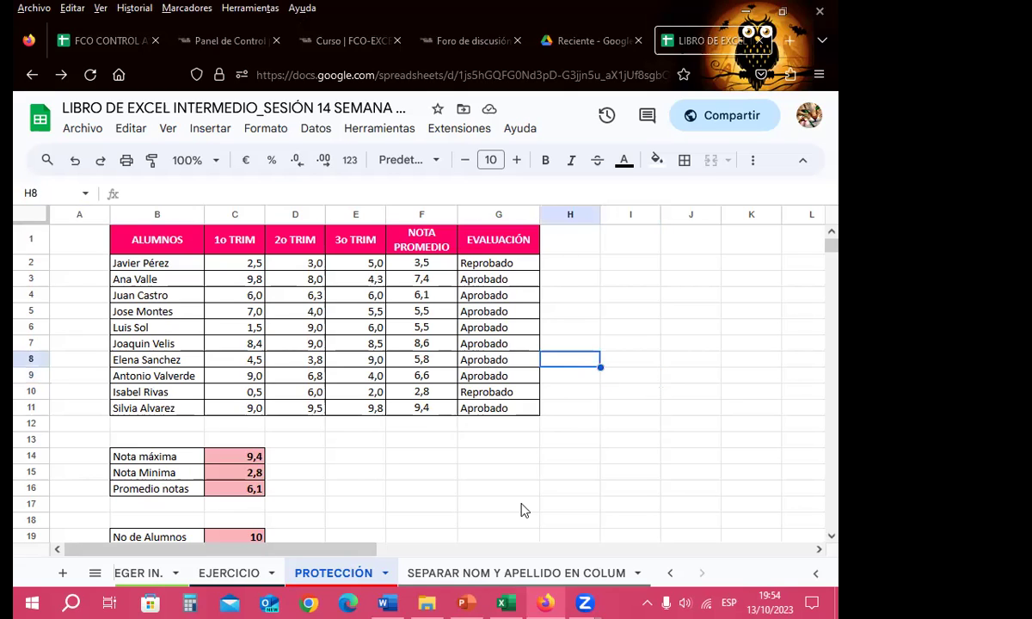
left_click(554, 376)
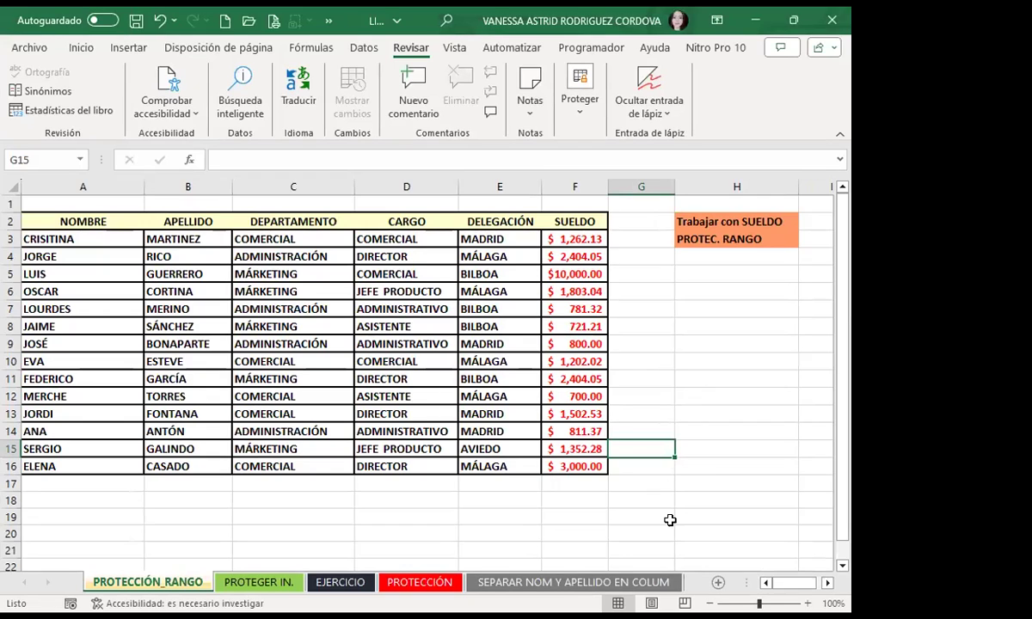
Step: Select around the $700.00 salary in F12 on PROTECCIÓN_RANGO, then switch to the PROTEGER IN. sheet
left_click_drag(640, 396, 593, 396)
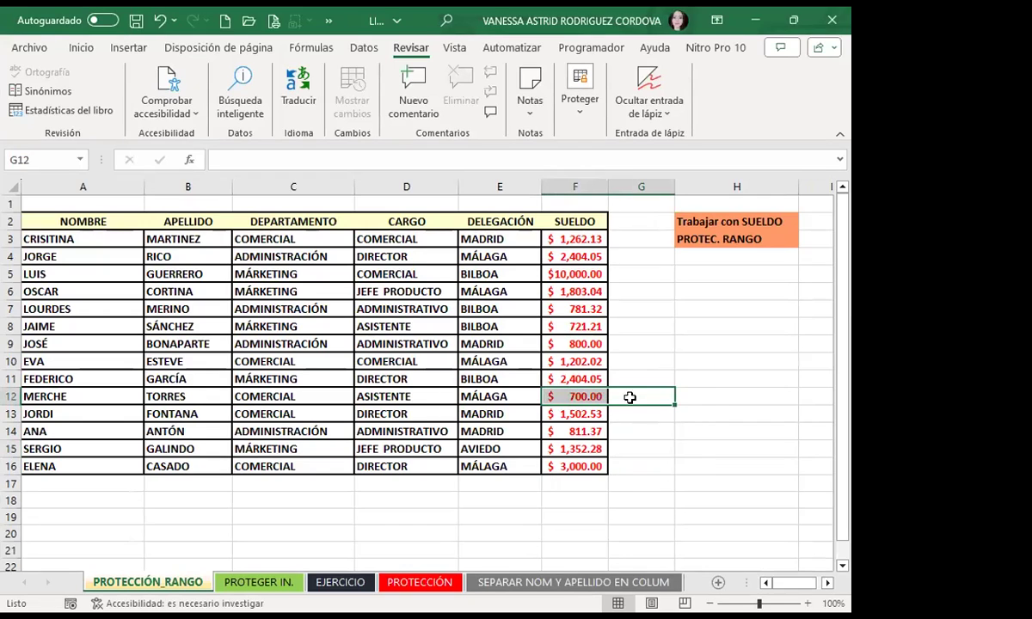
left_click(711, 409)
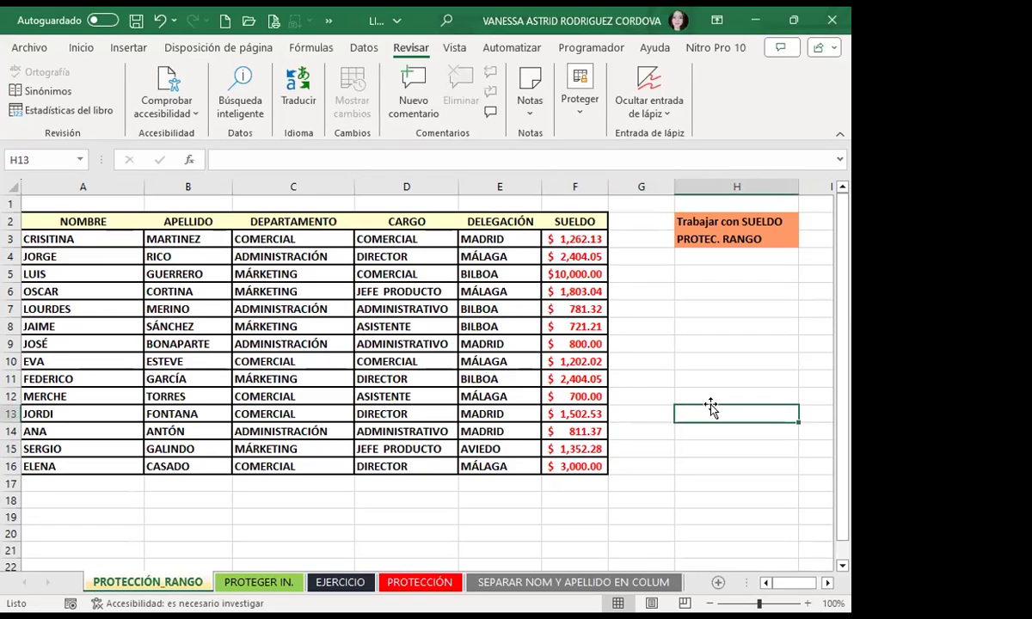
left_click(582, 395)
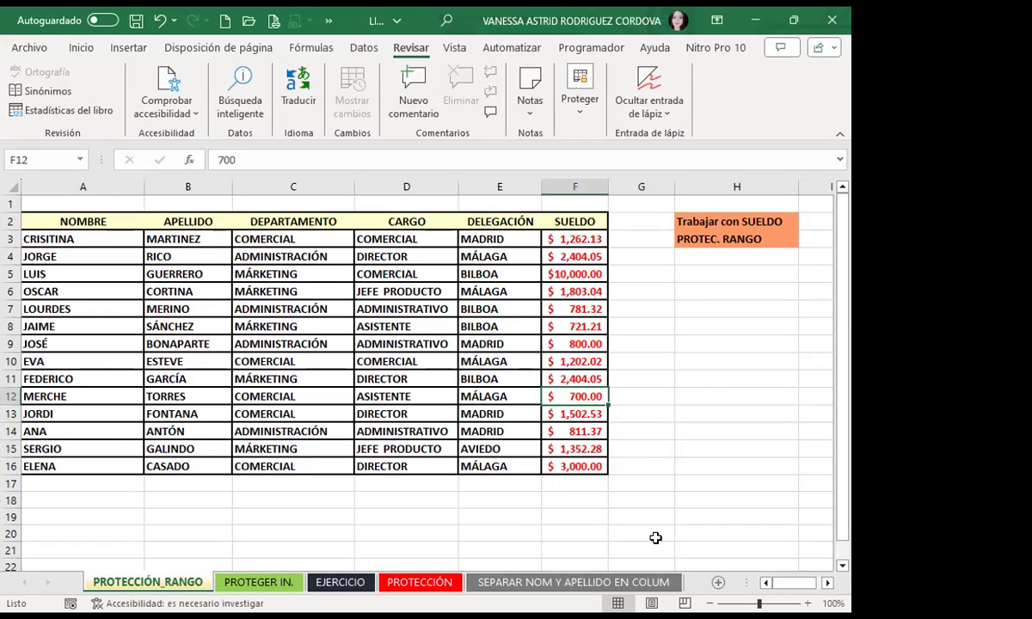
left_click(250, 585)
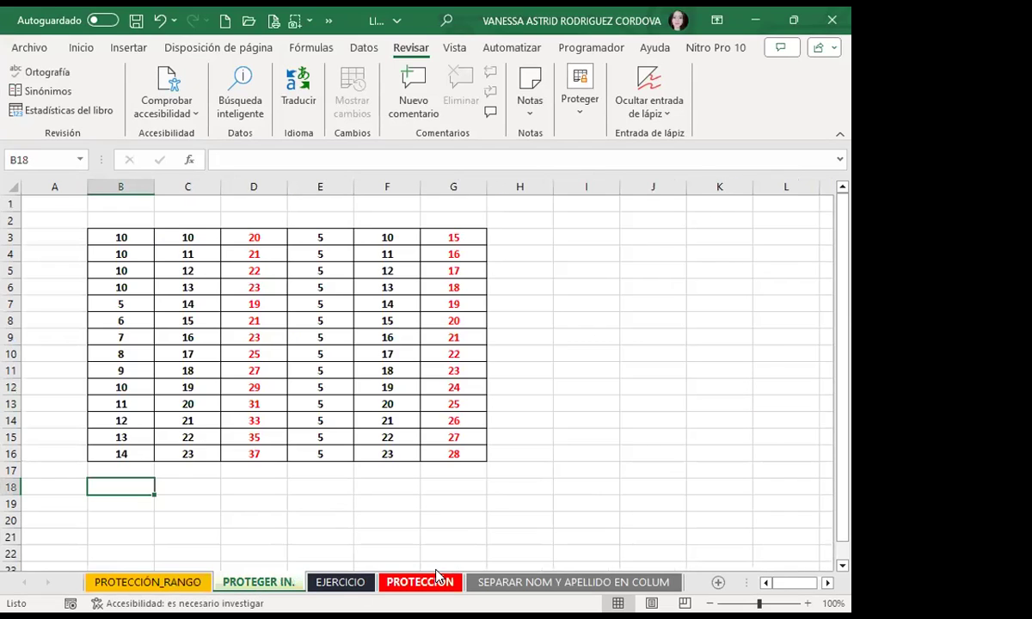
left_click(561, 314)
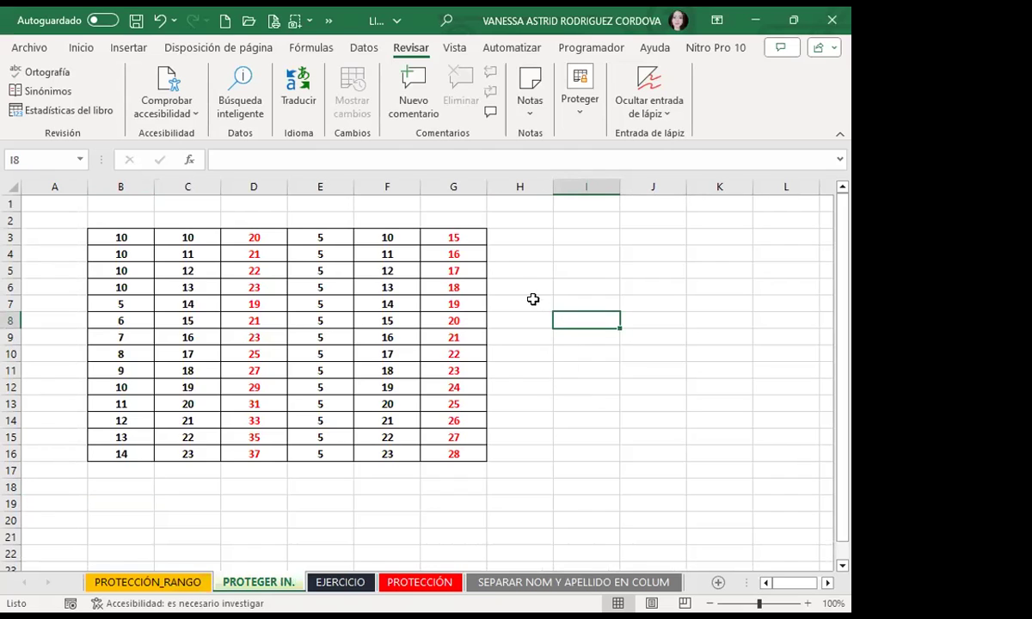
left_click(531, 297)
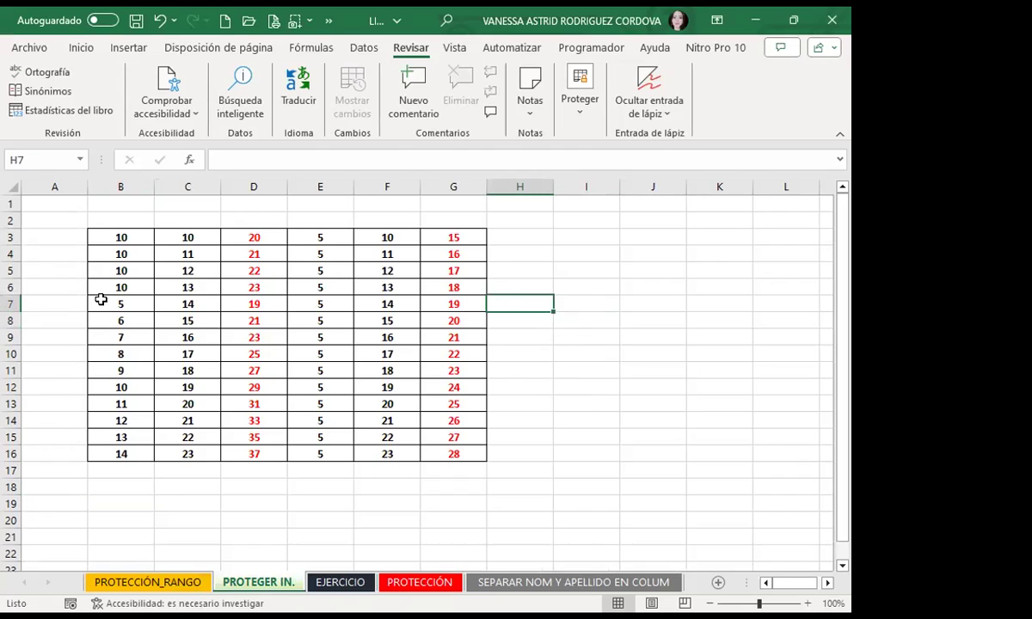
left_click(267, 235)
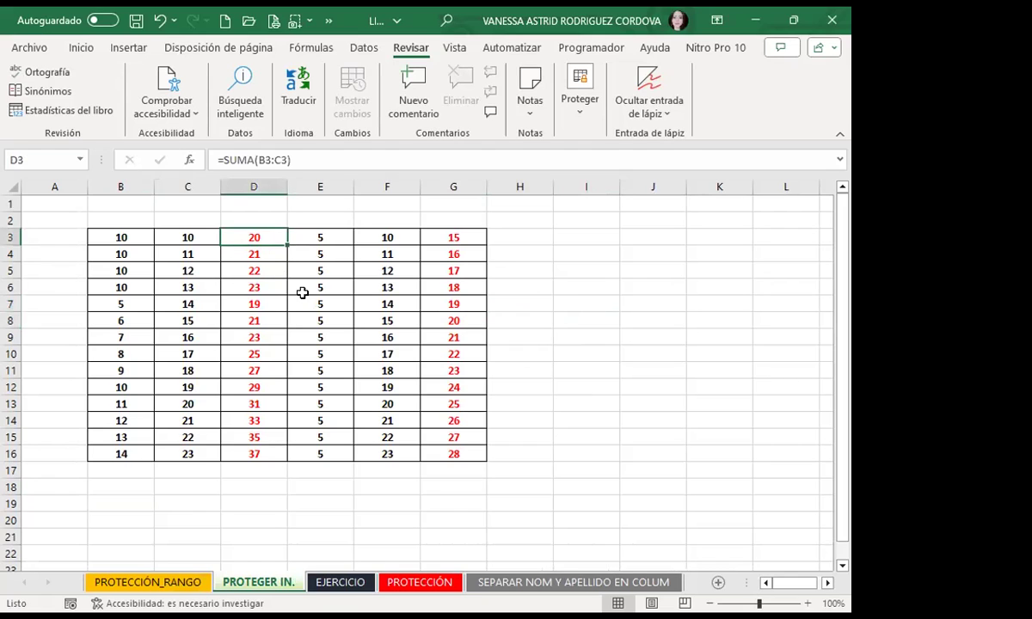
type("GFDG")
key("ctrl+z")
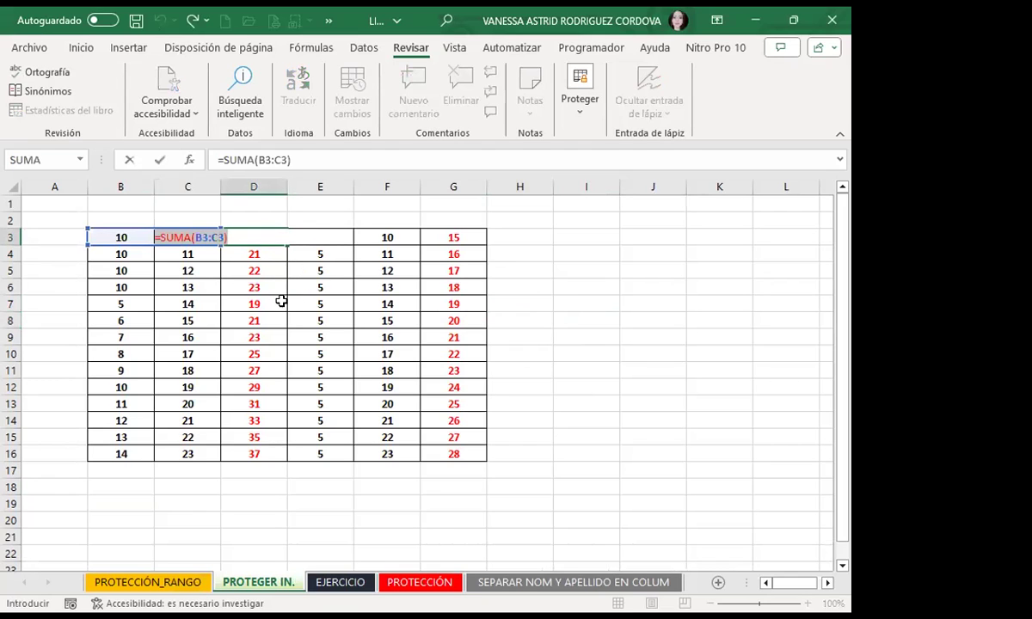
mouse_move(188, 237)
key("Escape")
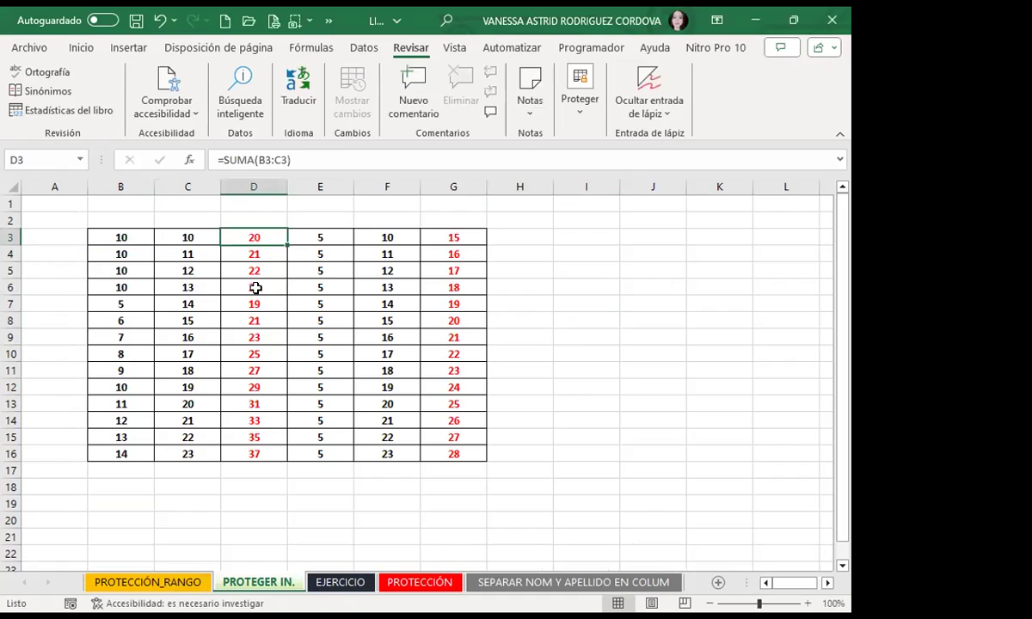
type("B")
key("Return")
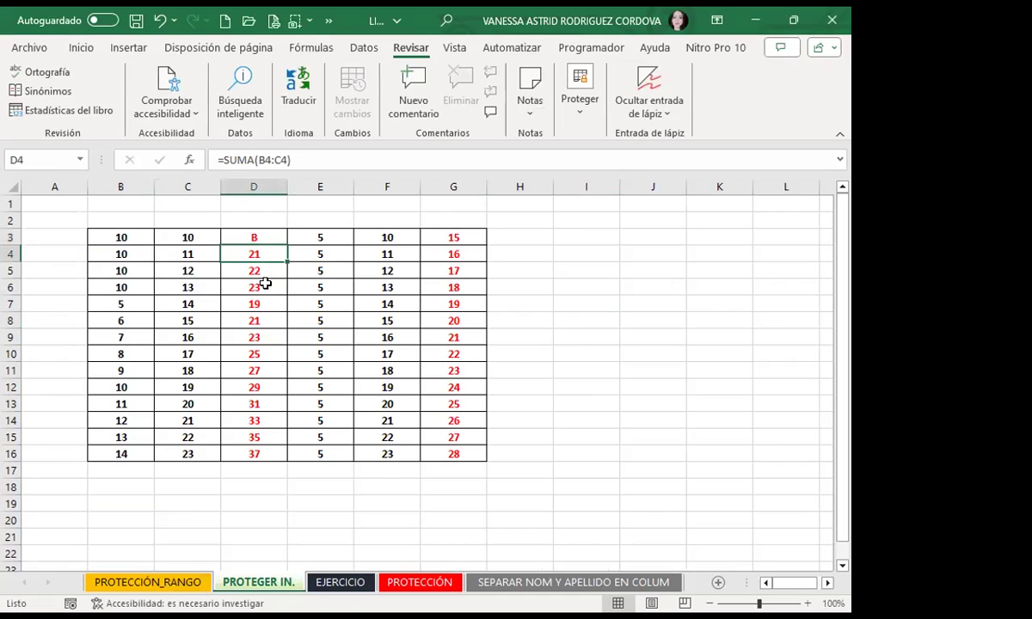
type("}")
left_click(281, 347)
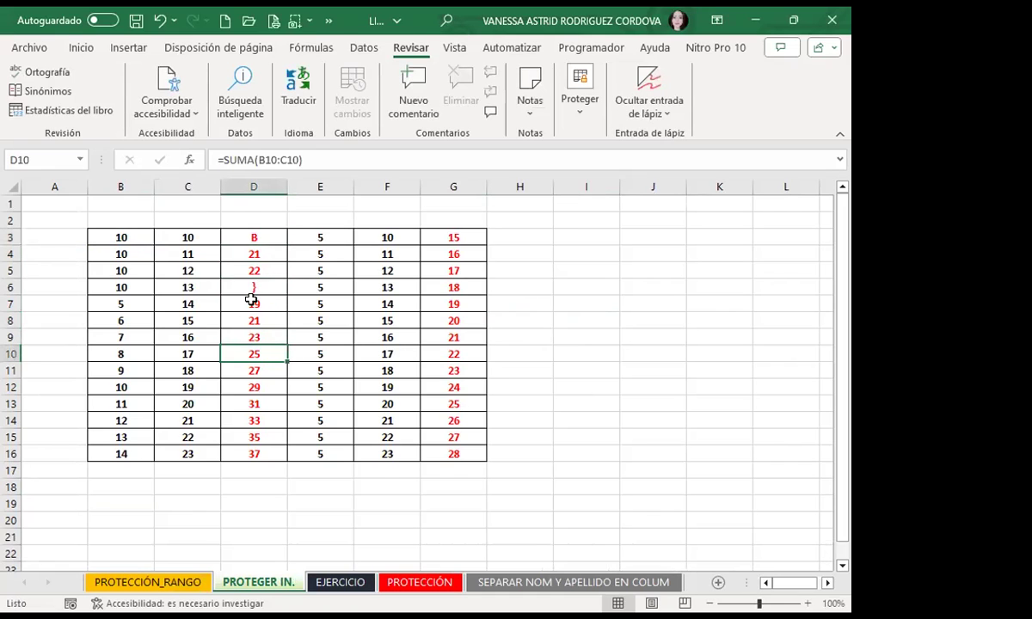
key("ctrl+z")
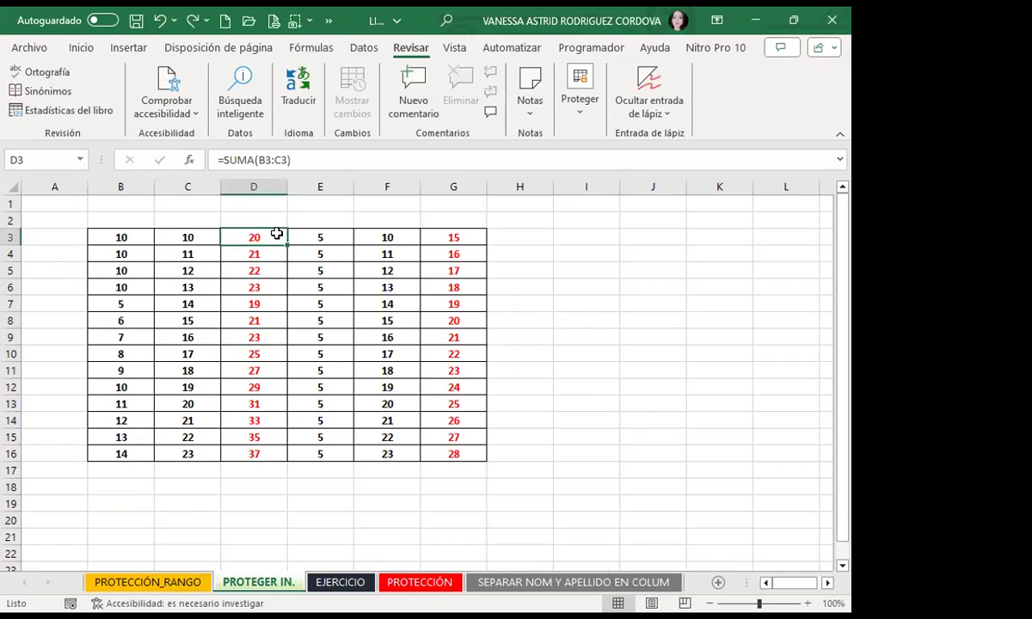
left_click(258, 321)
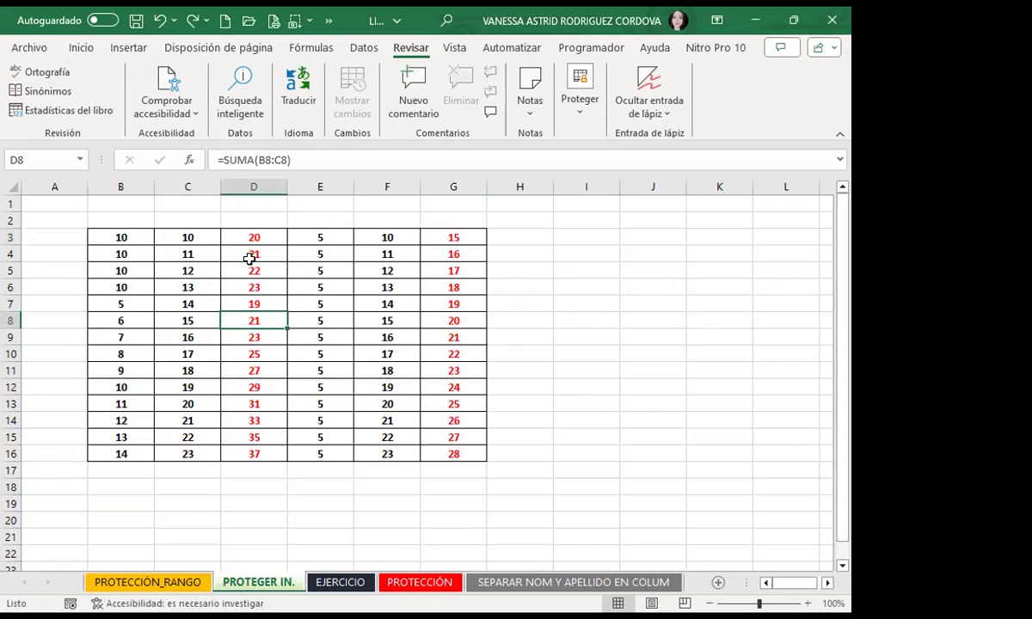
left_click(311, 162)
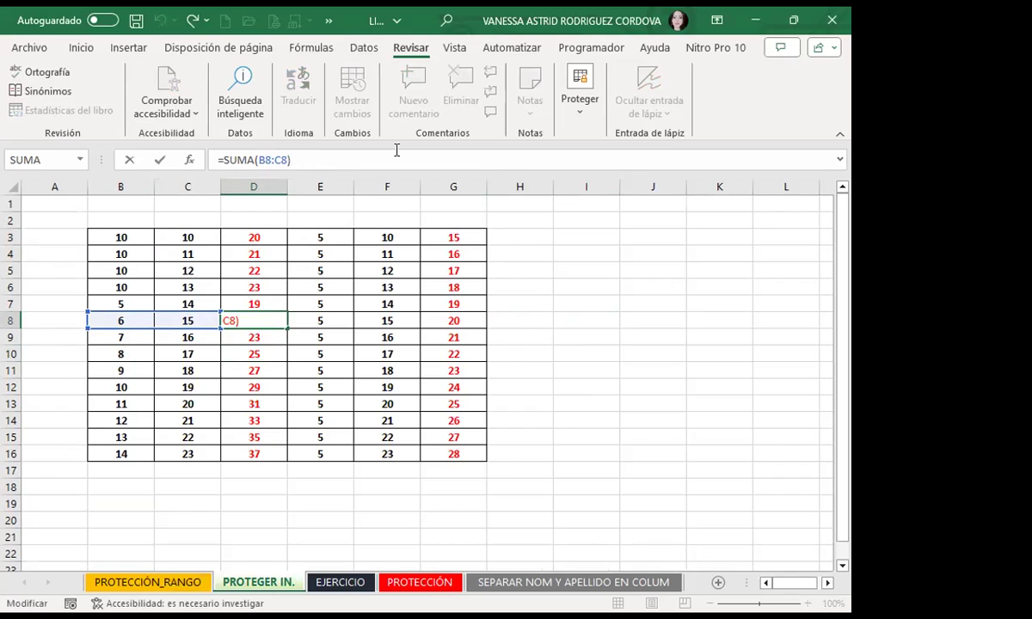
key("Escape")
left_click(276, 235)
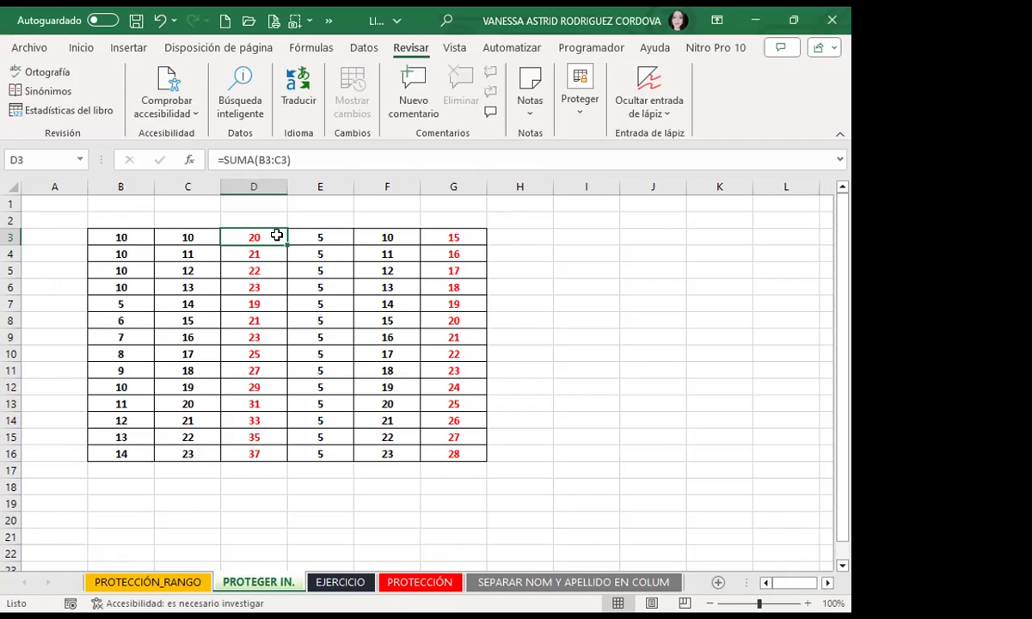
left_click(429, 236)
left_click(272, 234)
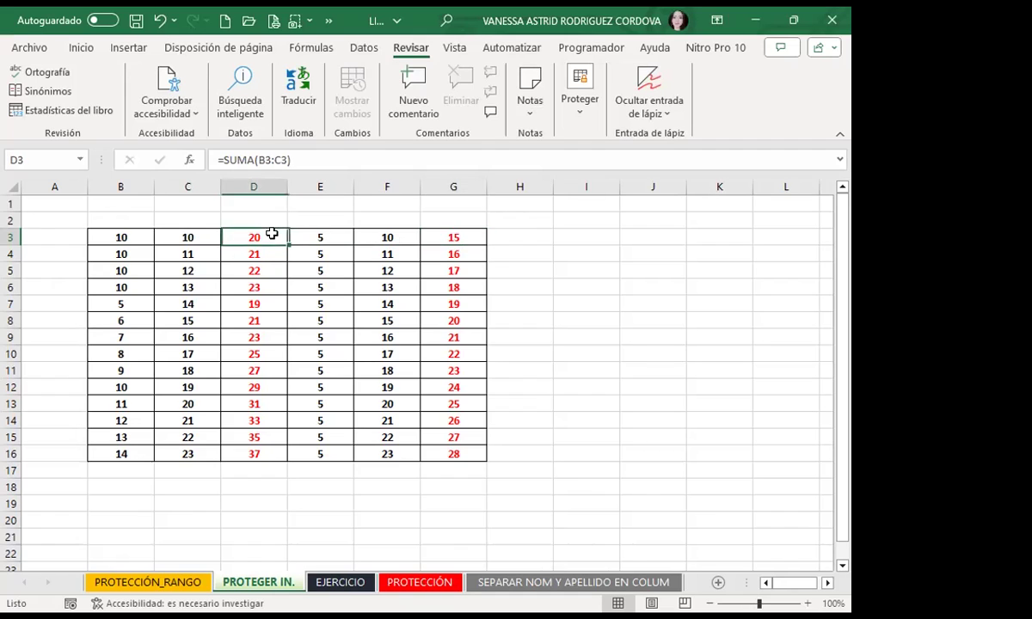
left_click(434, 237)
left_click(256, 237)
left_click(440, 239)
left_click(258, 237)
left_click(427, 243)
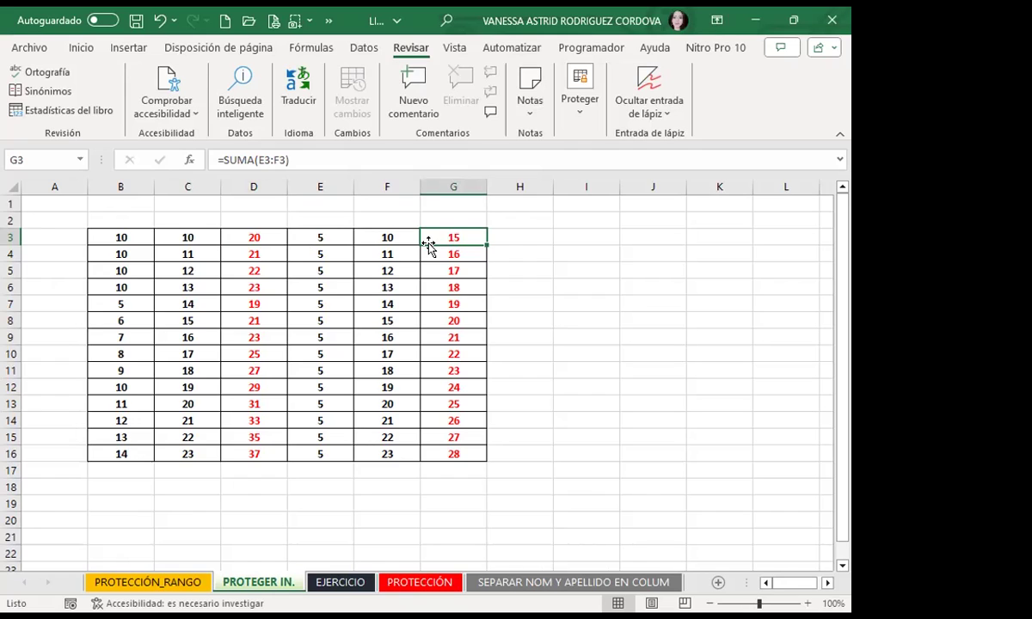
left_click(183, 239)
left_click(190, 448)
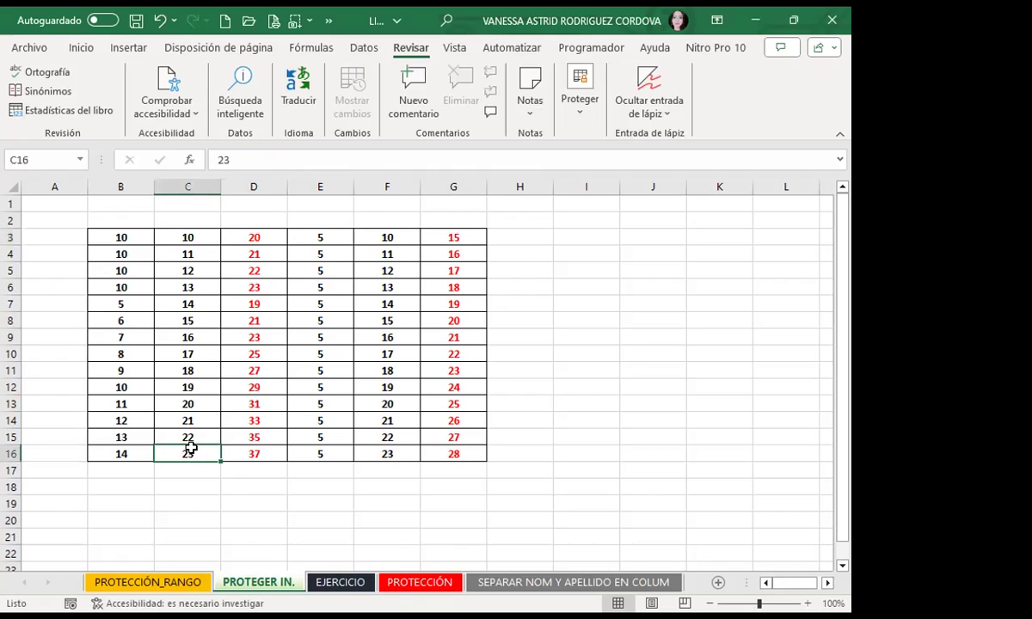
left_click(182, 337)
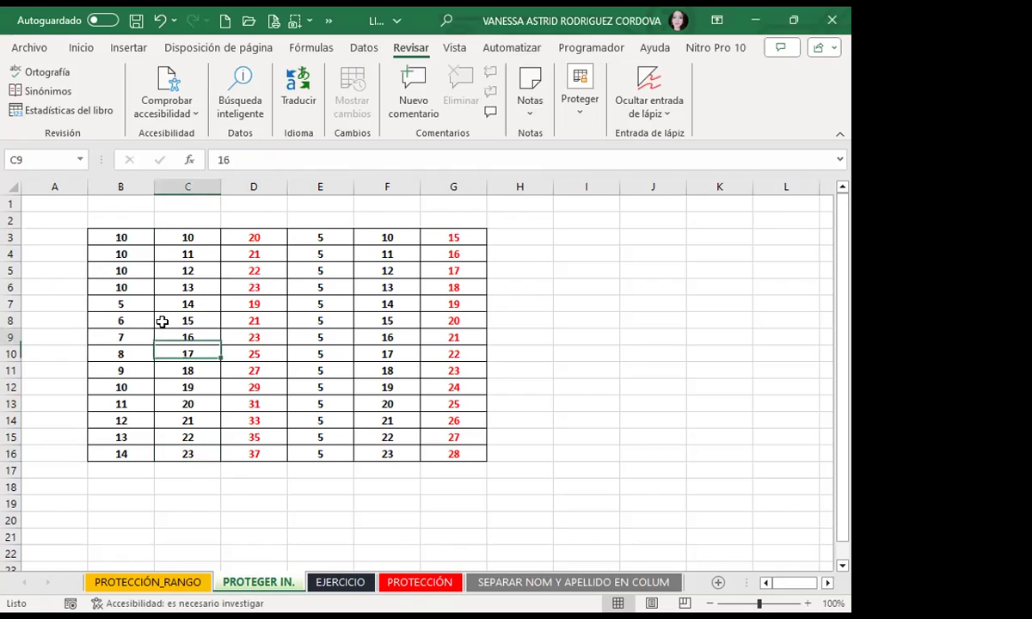
left_click(119, 236)
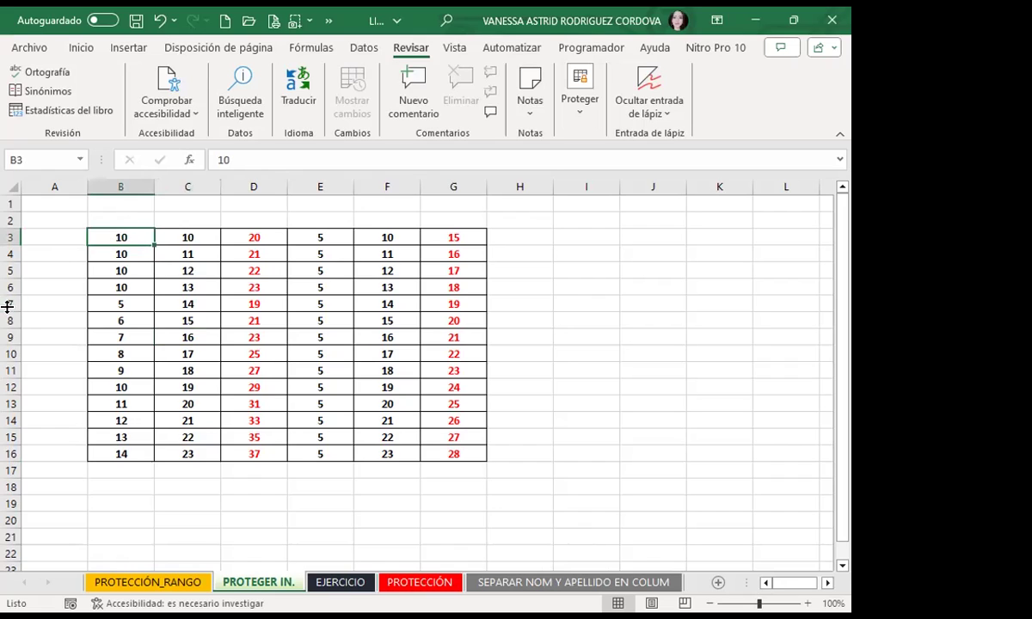
left_click(579, 95)
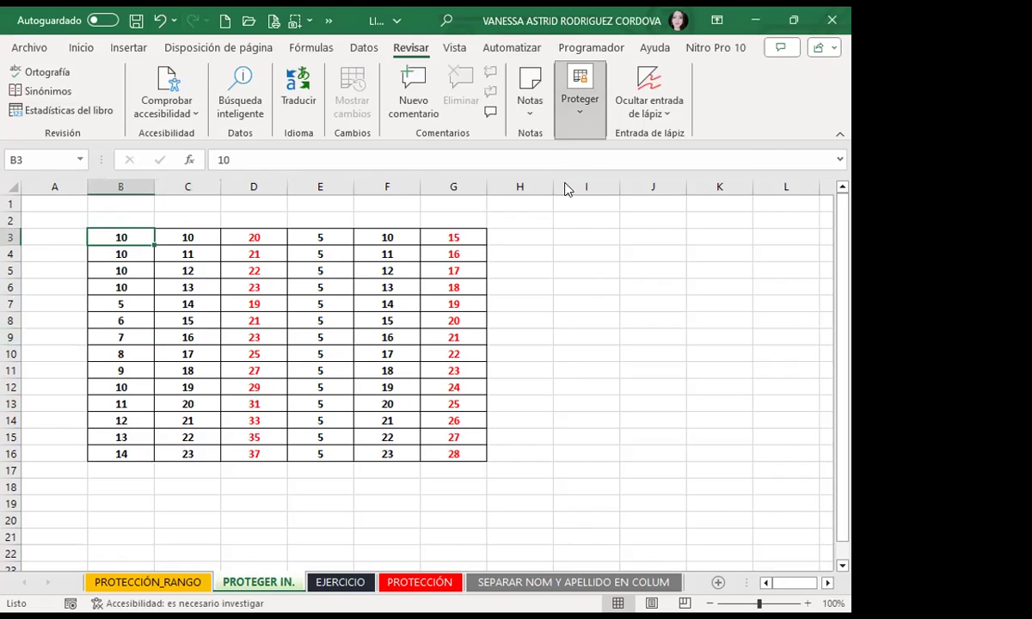
left_click(578, 252)
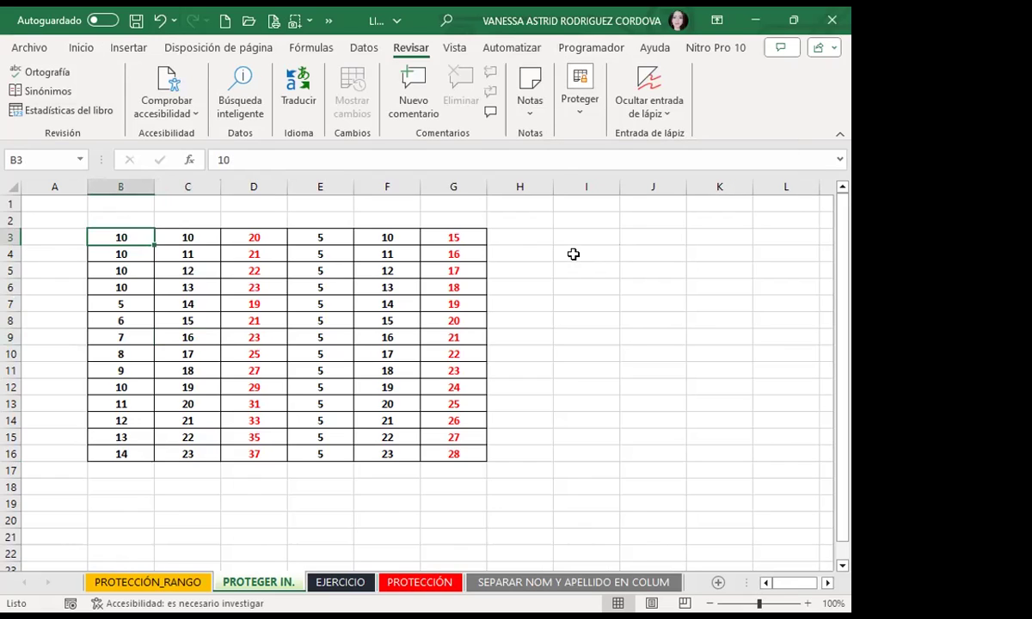
left_click(81, 47)
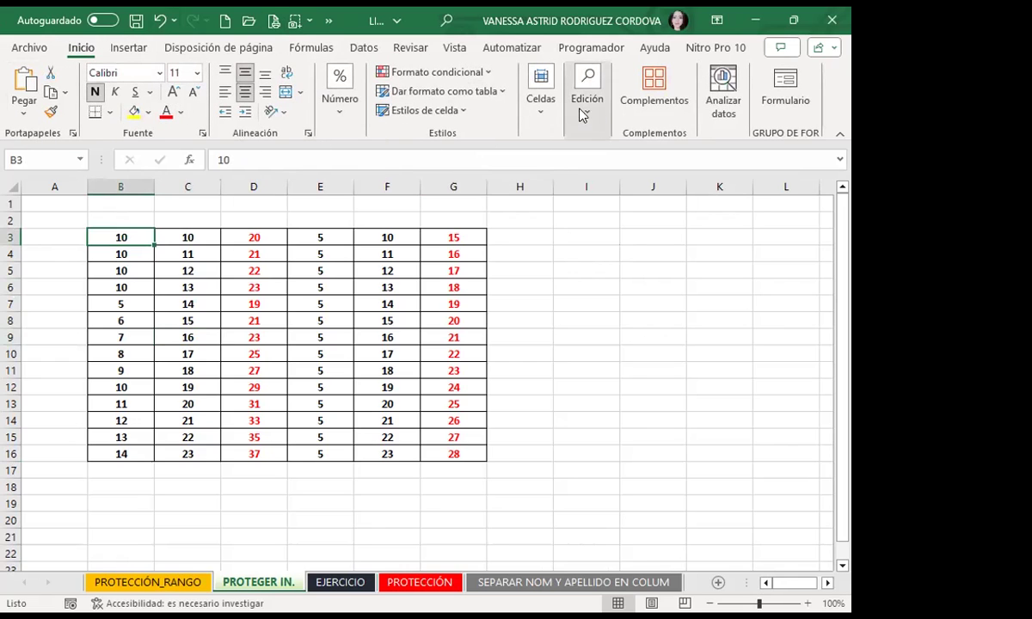
left_click(410, 47)
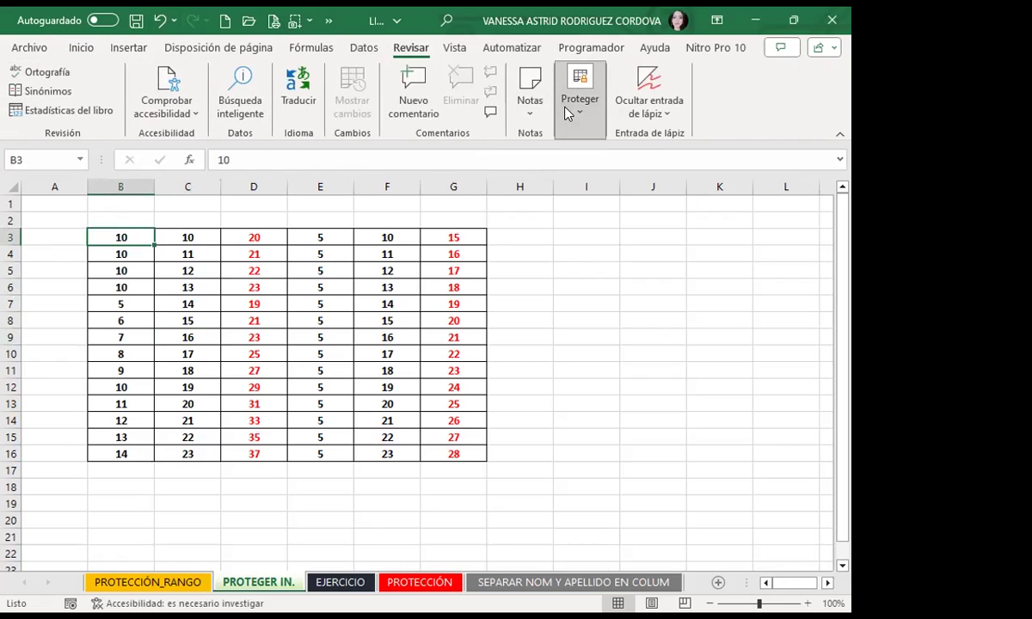
left_click(568, 112)
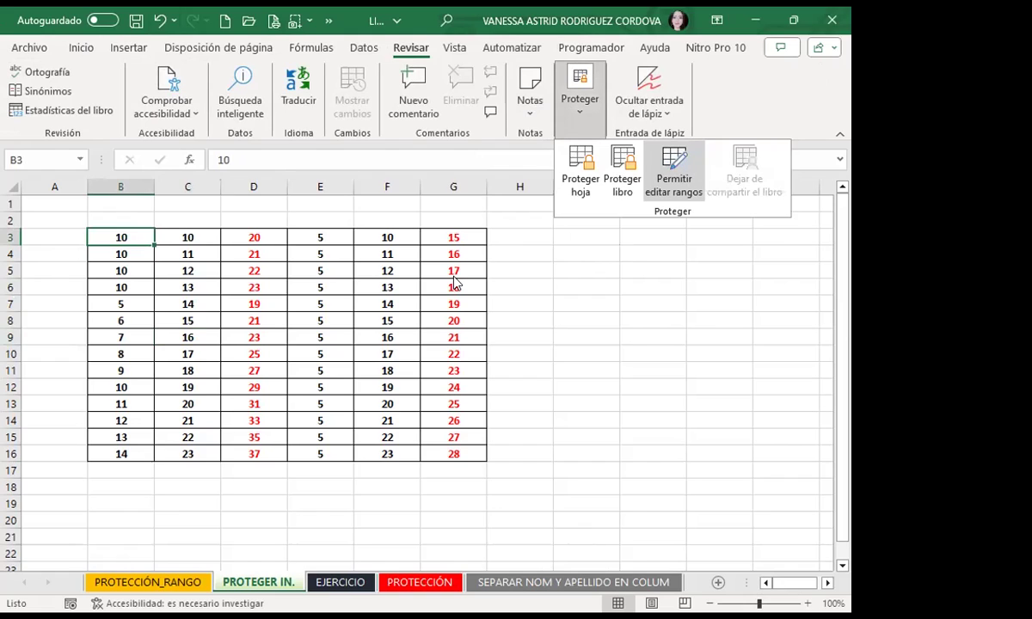
left_click(444, 247)
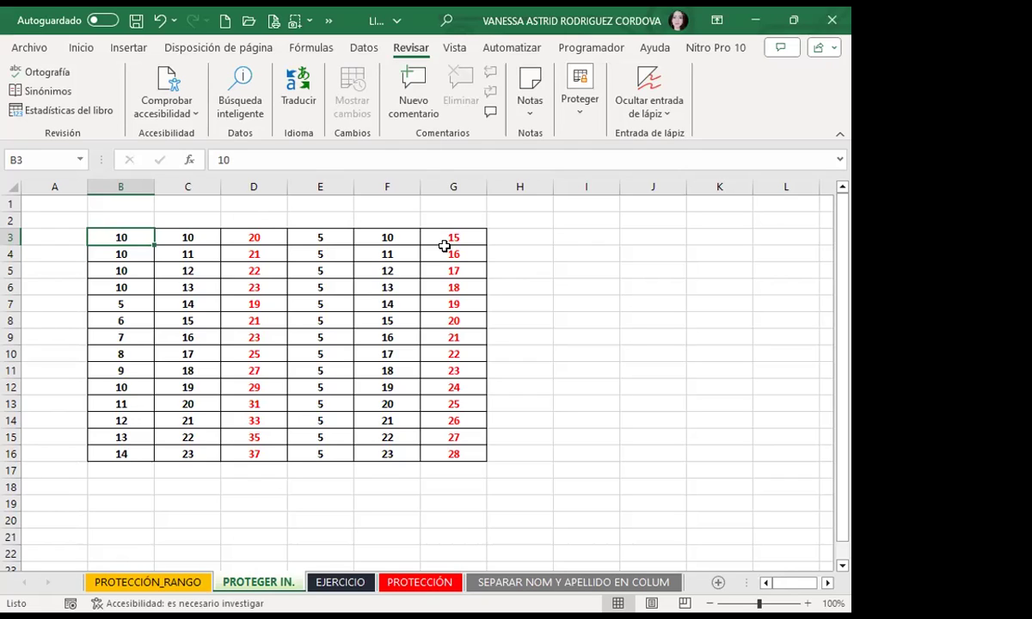
Step: Select the entire sheet and clear the Locked box in Format Cells protection settings
left_click_drag(262, 235, 281, 452)
left_click_drag(447, 238, 461, 463, "ctrl")
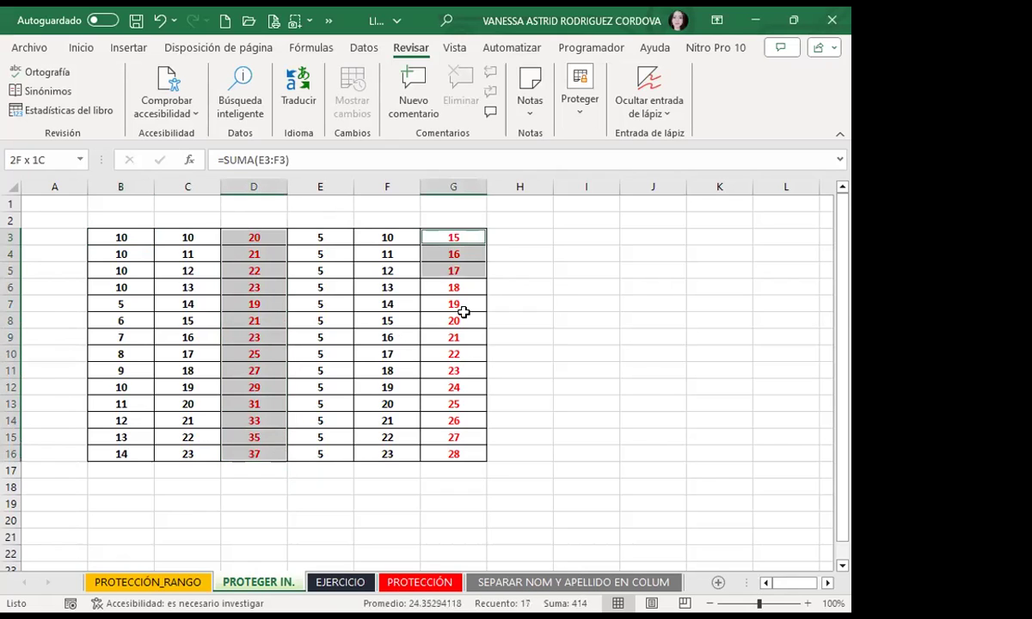
left_click_drag(261, 237, 275, 453)
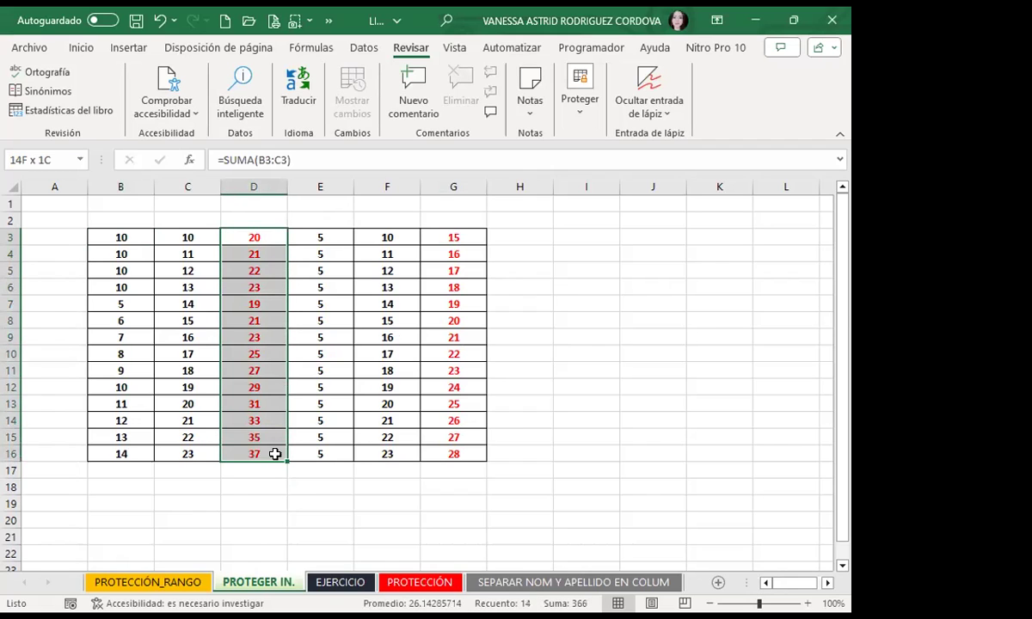
left_click_drag(461, 234, 466, 257, "ctrl")
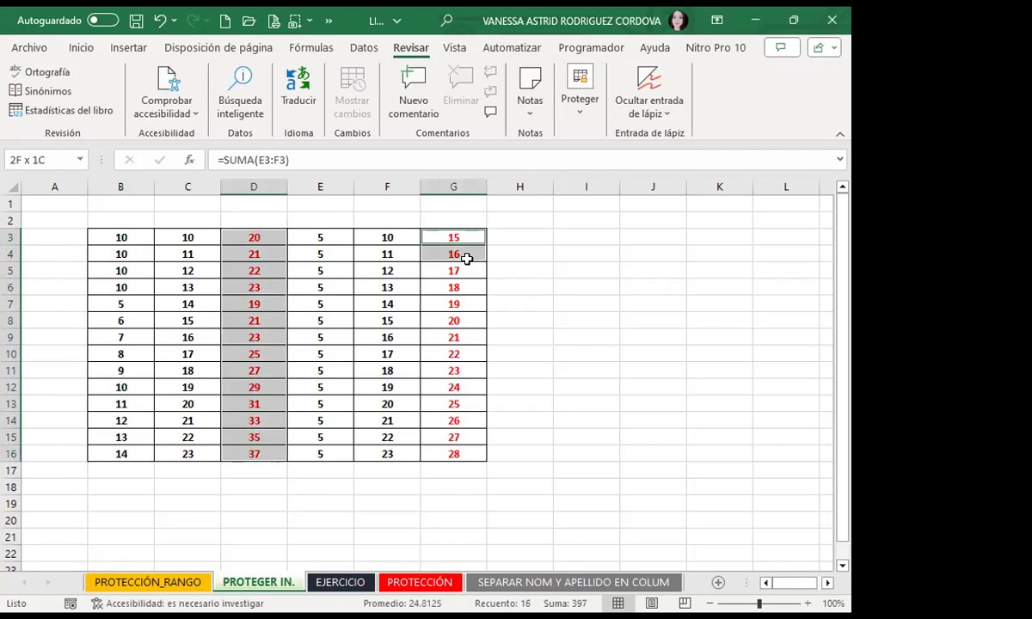
left_click(11, 187)
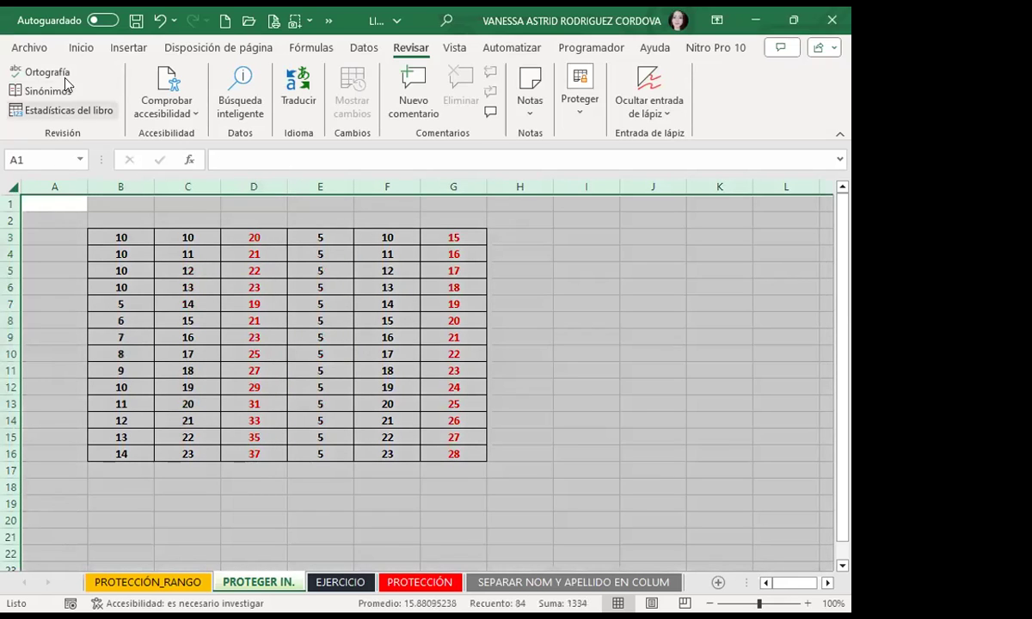
left_click(79, 47)
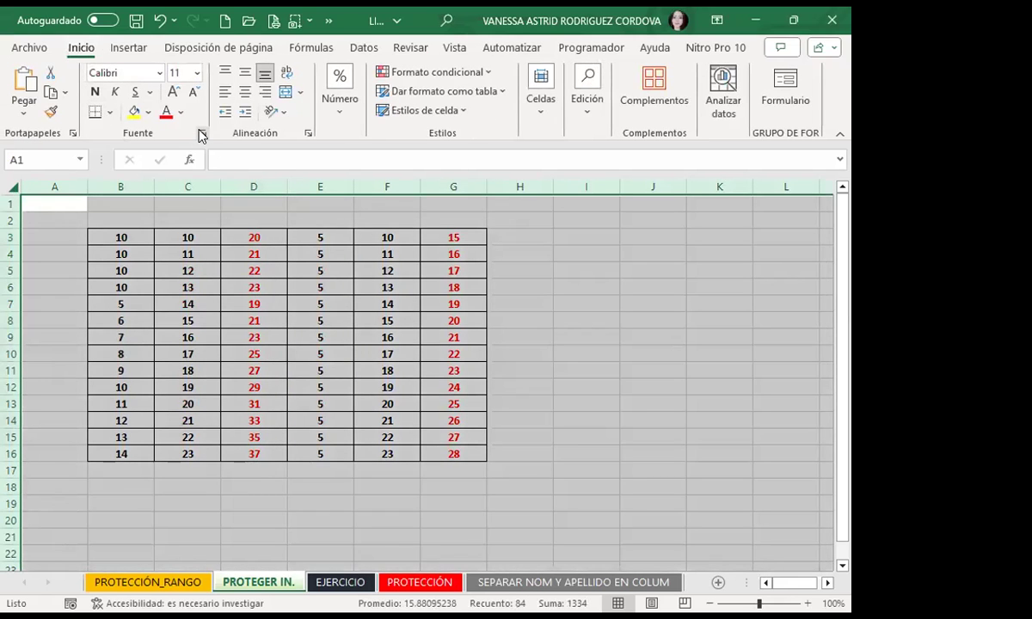
left_click(202, 134)
left_click(413, 58)
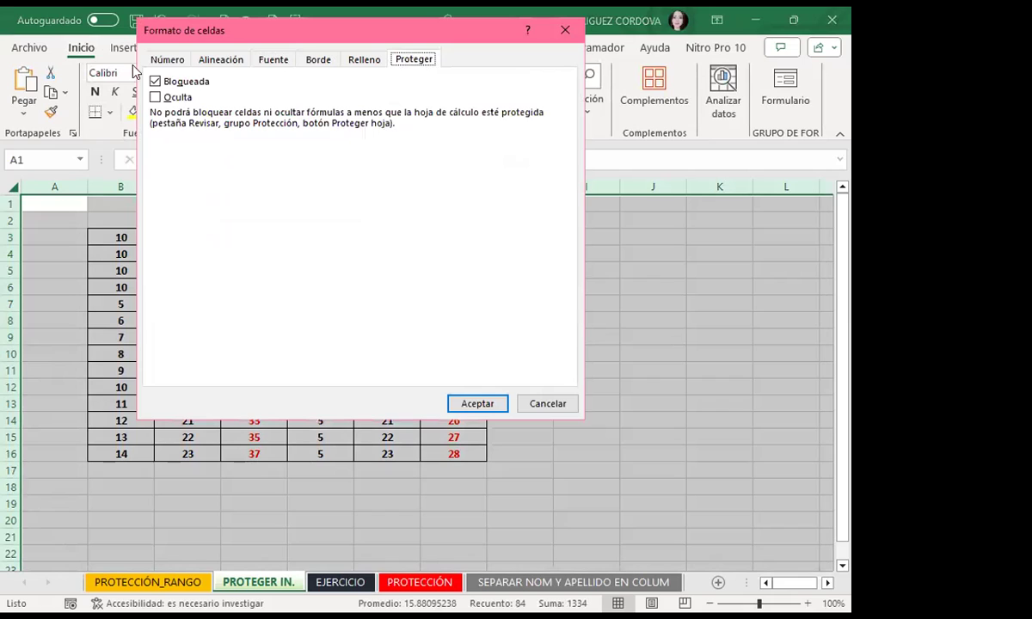
left_click(155, 82)
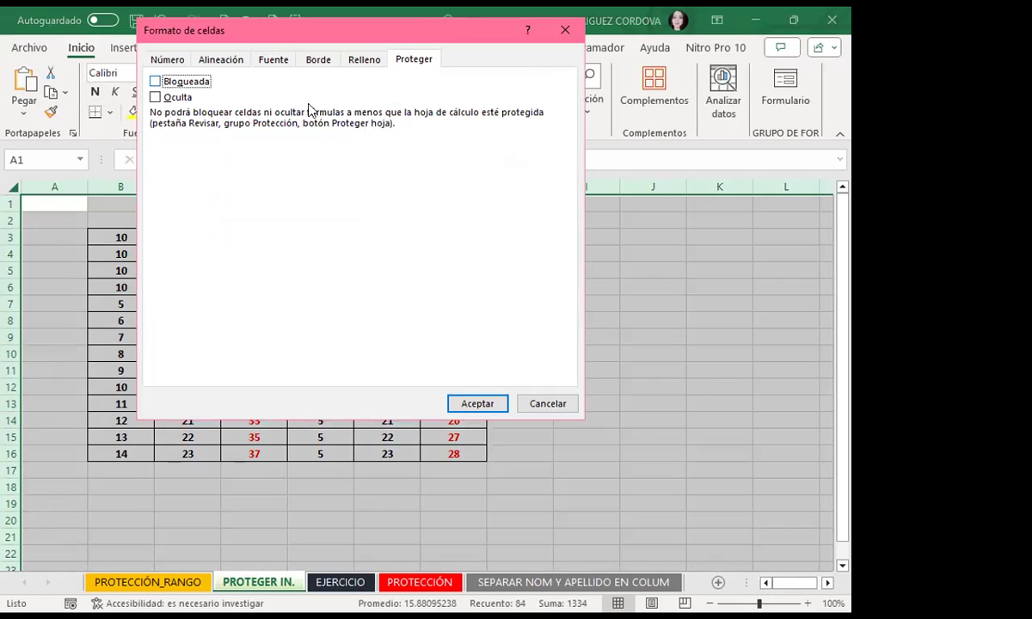
left_click(490, 405)
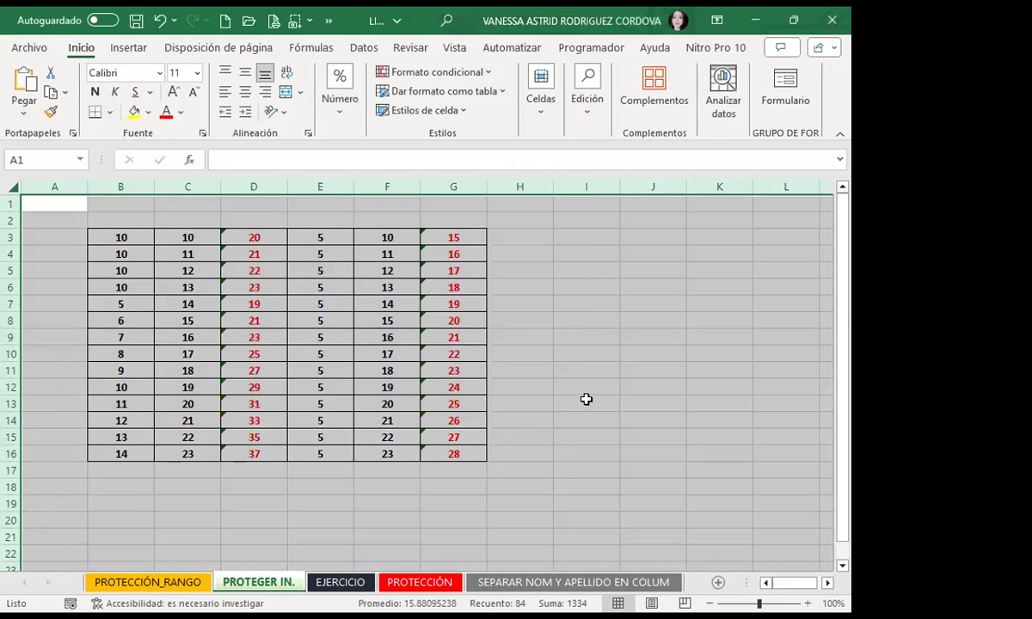
left_click(589, 388)
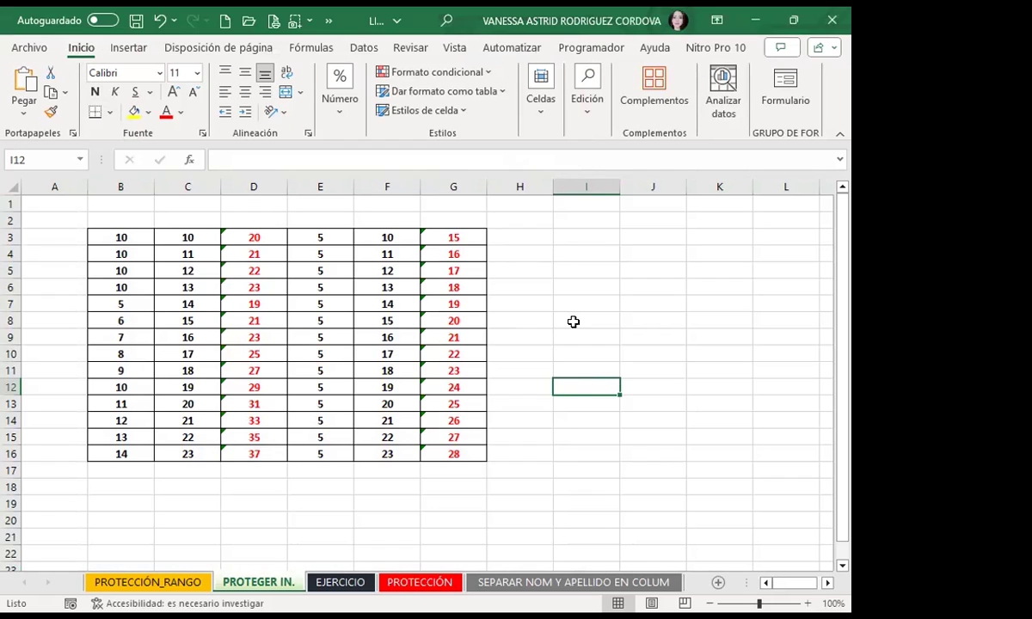
Step: Select formula ranges D3:D16 and G3:G16 and turn their Locked setting back on
left_click(256, 242)
left_click_drag(256, 245, 260, 442)
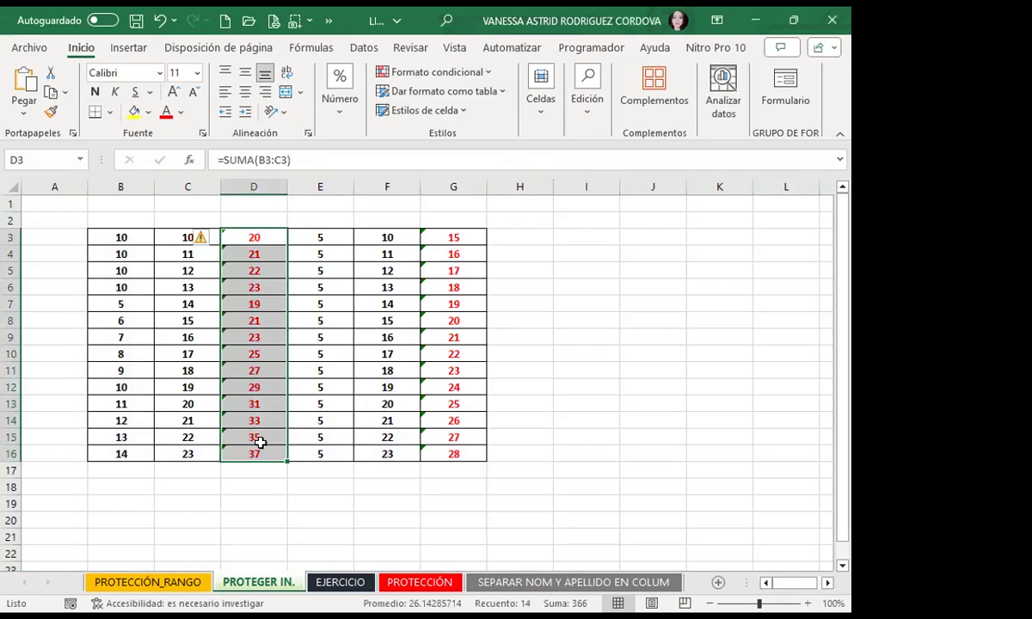
left_click_drag(451, 237, 456, 449, "ctrl")
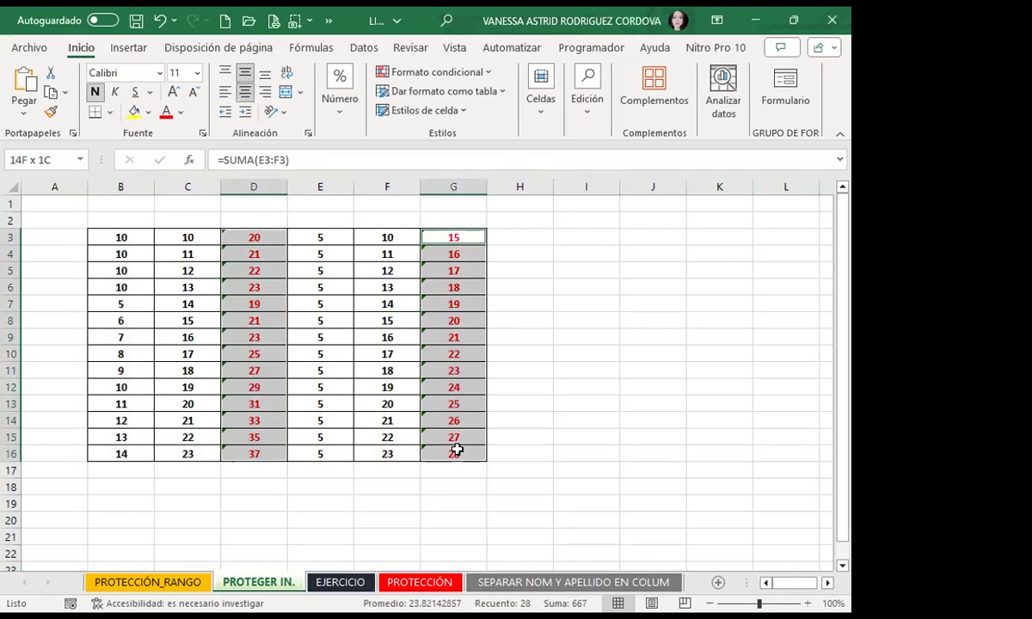
left_click(202, 134)
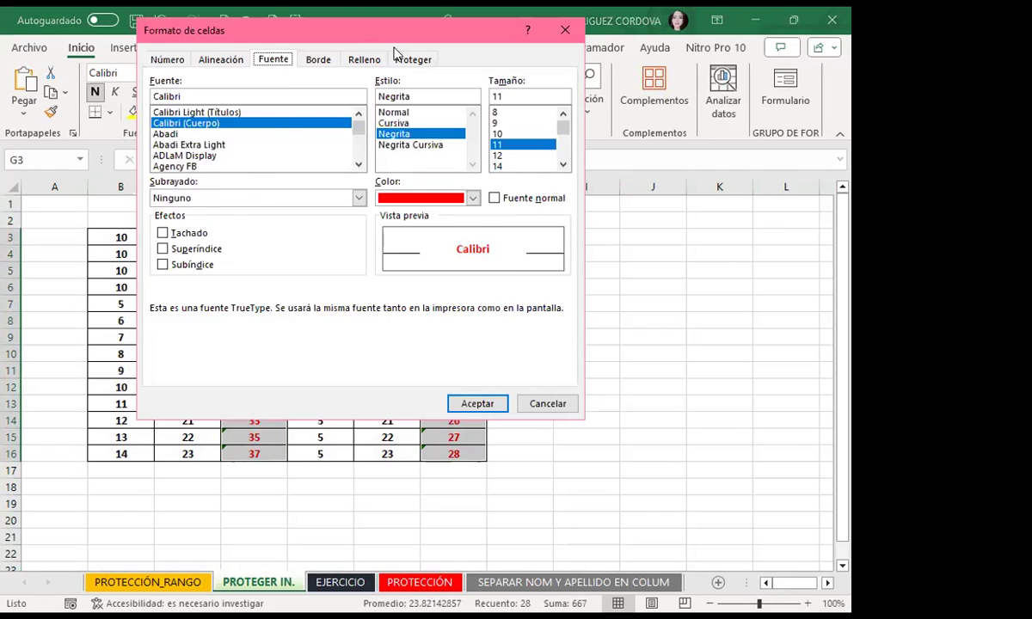
left_click(413, 58)
left_click(155, 82)
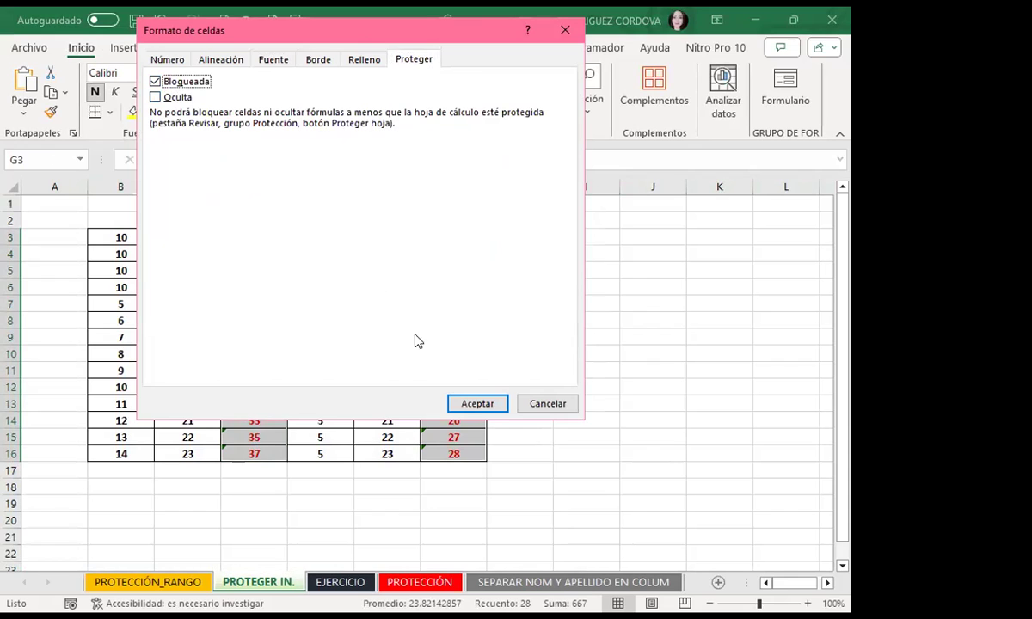
left_click(468, 404)
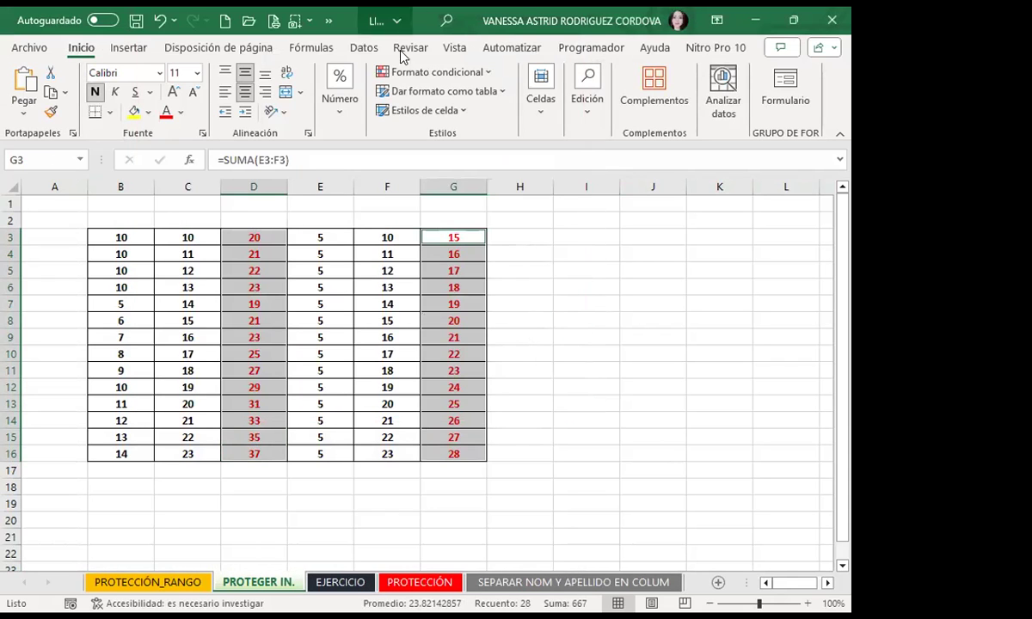
Step: Protect the PROTEGER IN. sheet from Review > Protect Sheet, entering the password twice
left_click(361, 47)
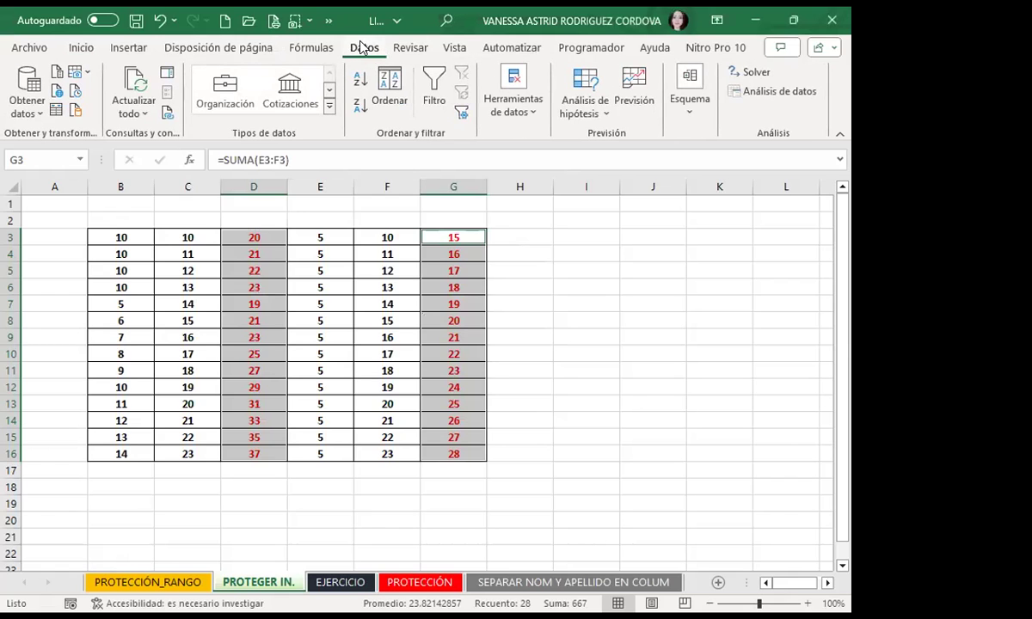
left_click(410, 48)
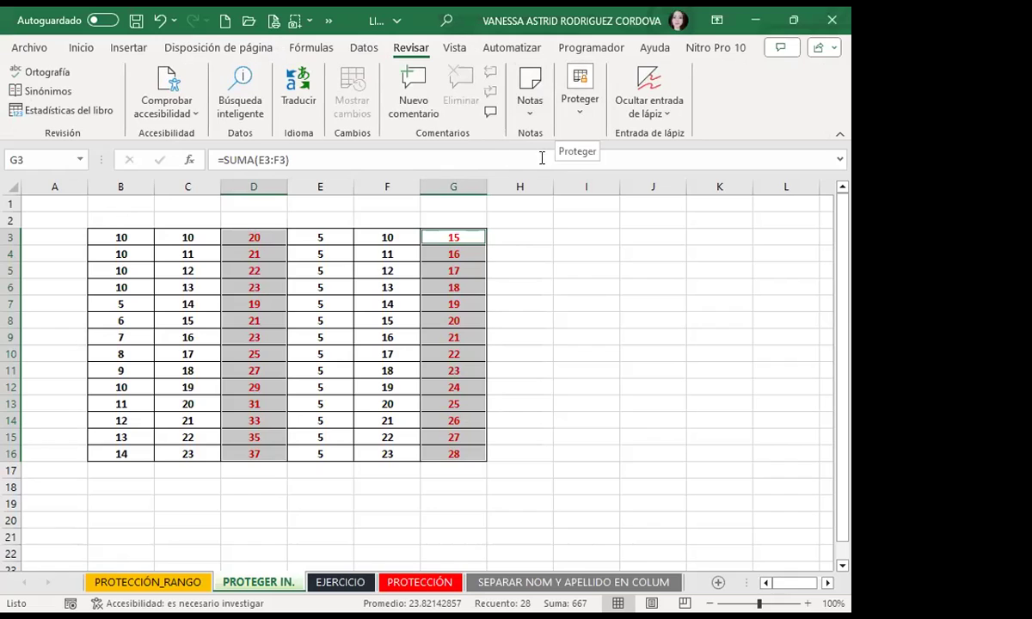
left_click(590, 114)
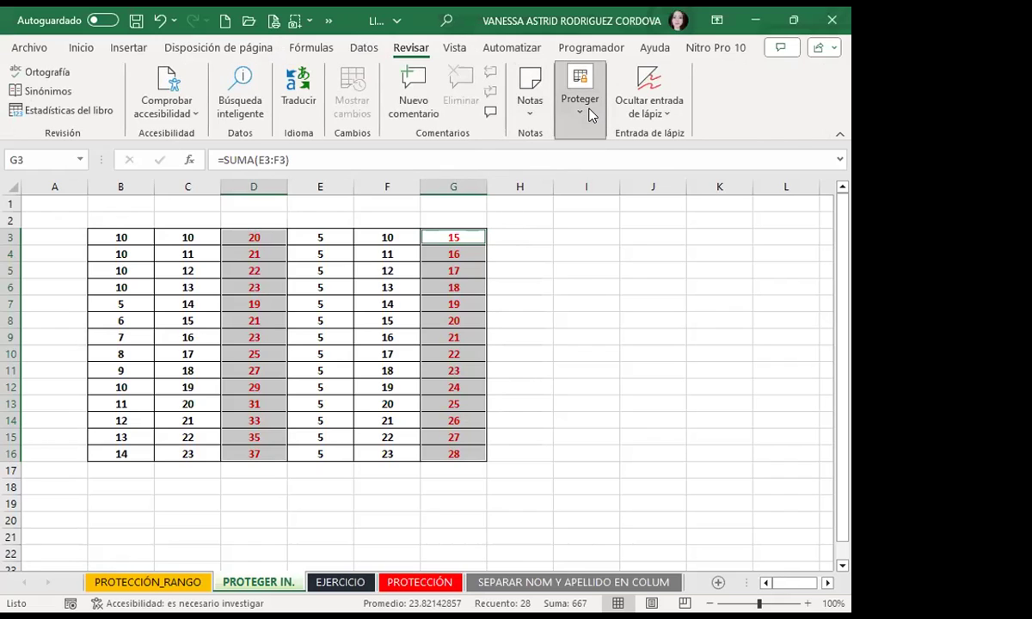
left_click(559, 146)
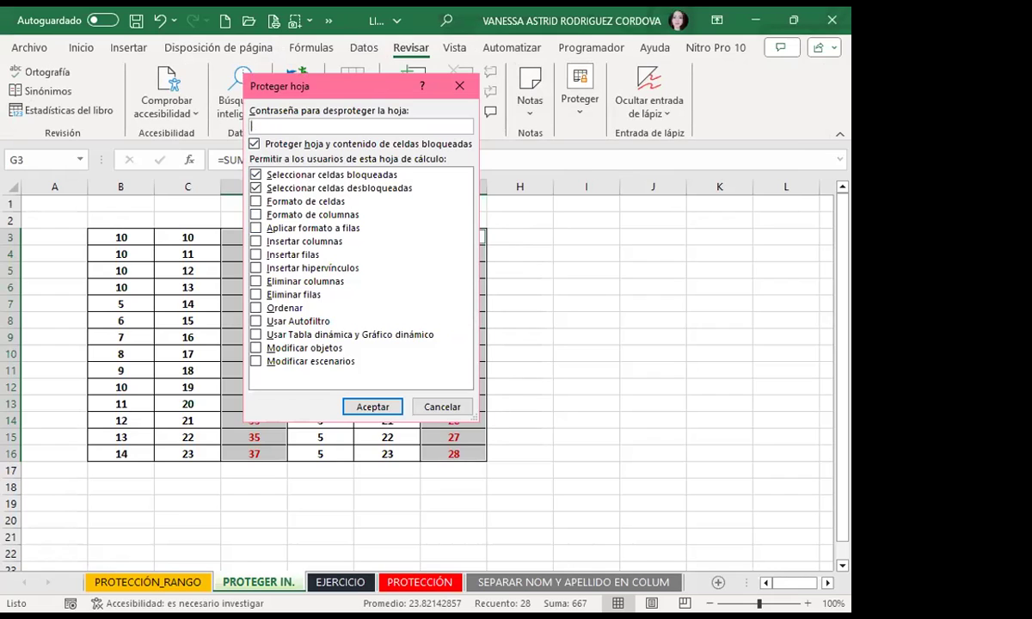
left_click(372, 407)
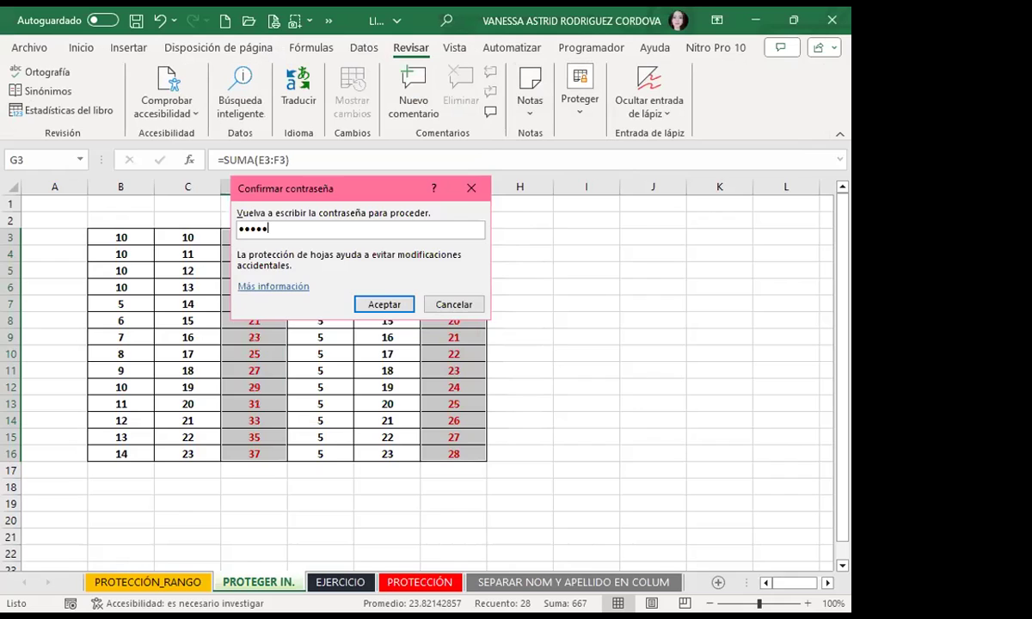
left_click(384, 304)
left_click(570, 245)
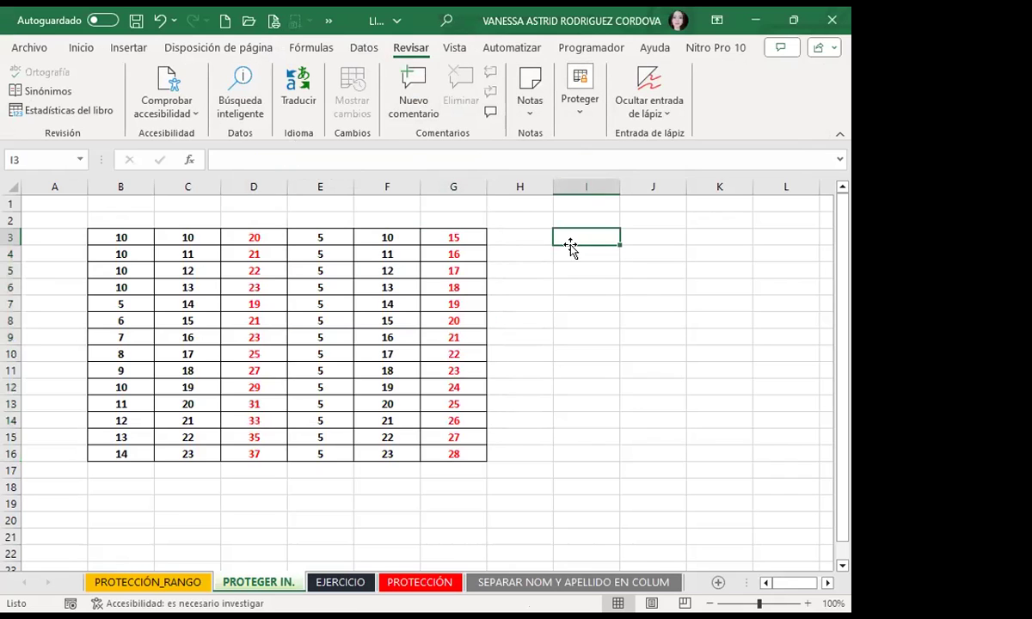
Step: Enter 20, 23 and 45 into input cells B3:B5
left_click(129, 234)
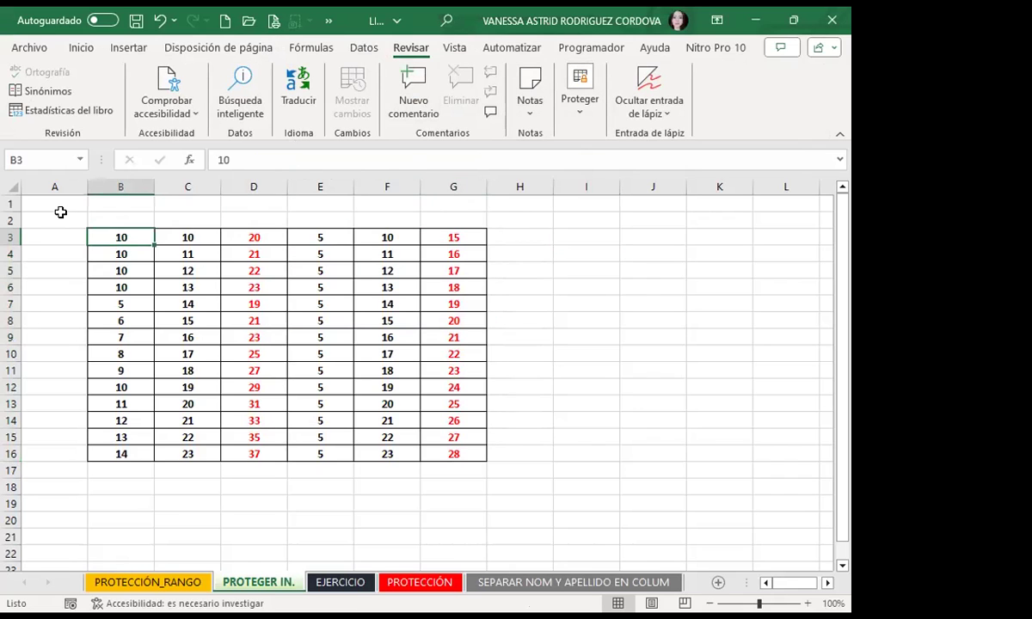
type("1")
key("Return")
key("Up")
type("20")
key("Return")
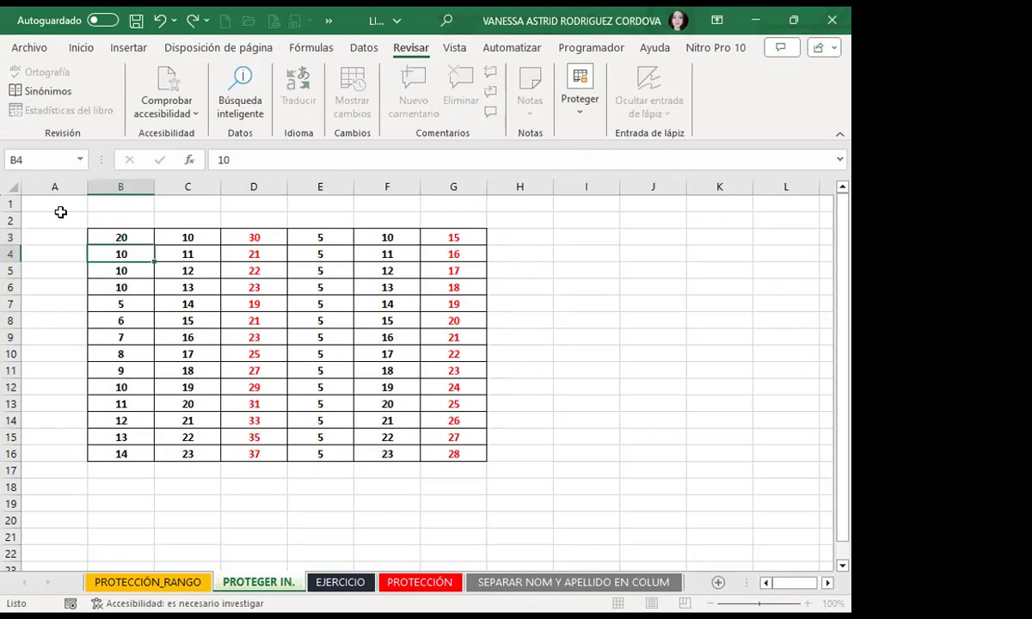
type("23")
key("Return")
type("45")
key("Return")
Step: Type test letters such as JKJ, KJ, KJH and K into empty cells around the table
left_click(81, 49)
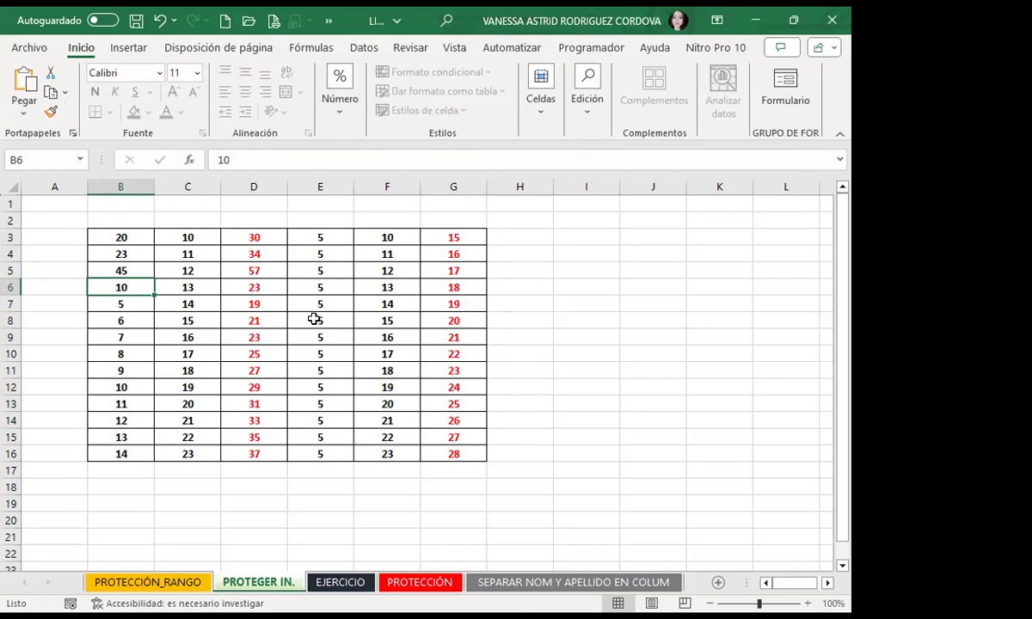
left_click(567, 238)
type("JKJ")
left_click_drag(661, 306, 661, 319)
type("K")
left_click_drag(585, 403, 653, 403)
type("KJ")
left_click(653, 436)
type("KJH")
left_click(569, 487)
type("KJ")
left_click(456, 491)
type("KJ")
left_click(320, 519)
type("KJ")
left_click(188, 504)
type("KJ")
left_click(11, 403)
type("K")
left_click(46, 262)
left_click(55, 220)
type("KJ")
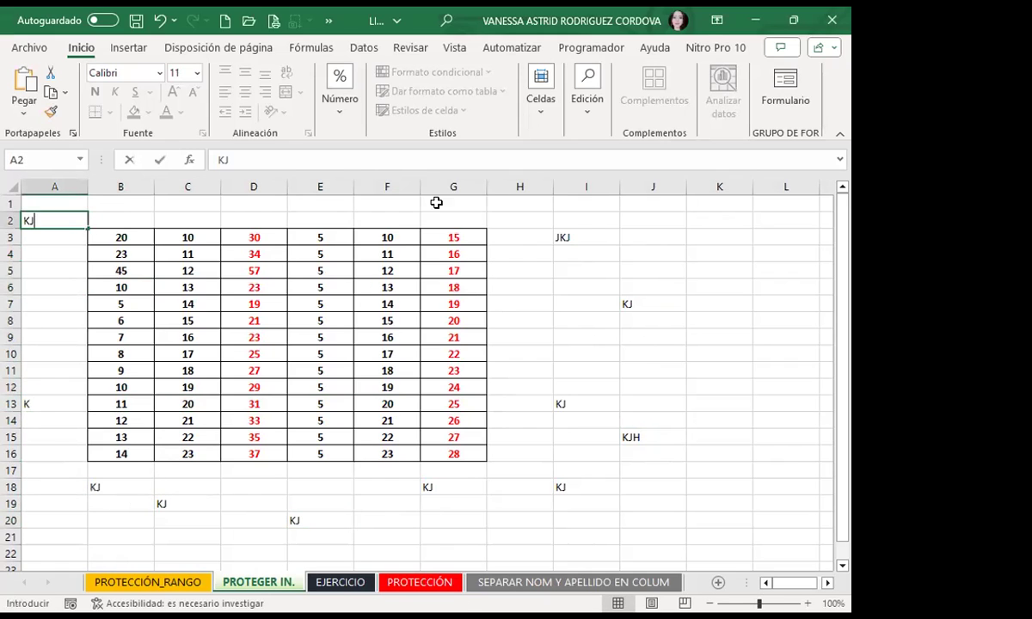
left_click_drag(623, 256, 640, 274)
Step: Try to edit the locked D3 total formula and dismiss the protected-sheet warning
left_click(275, 234)
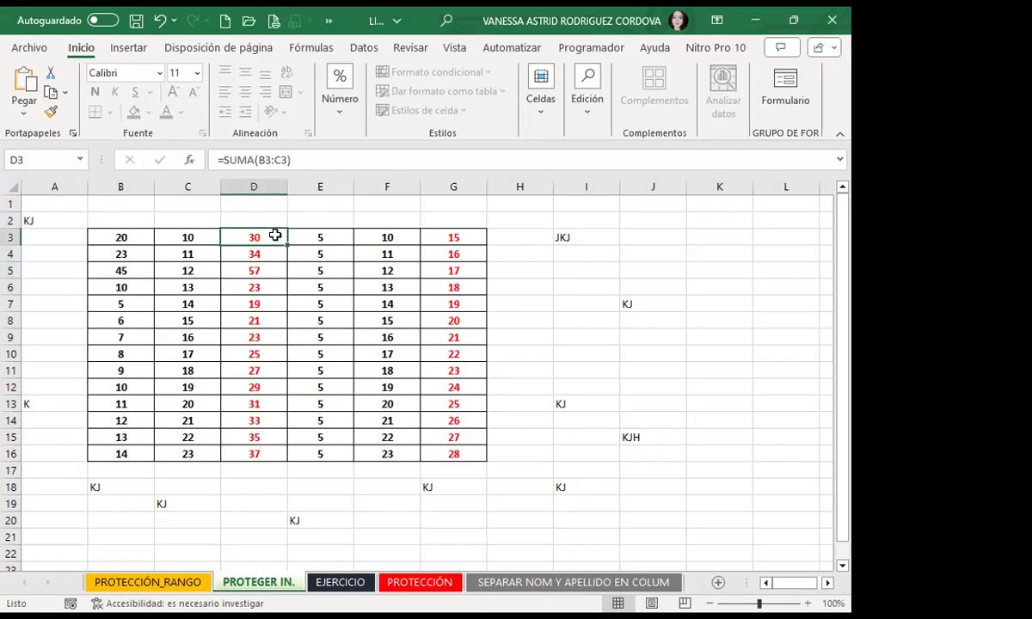
left_click(389, 189)
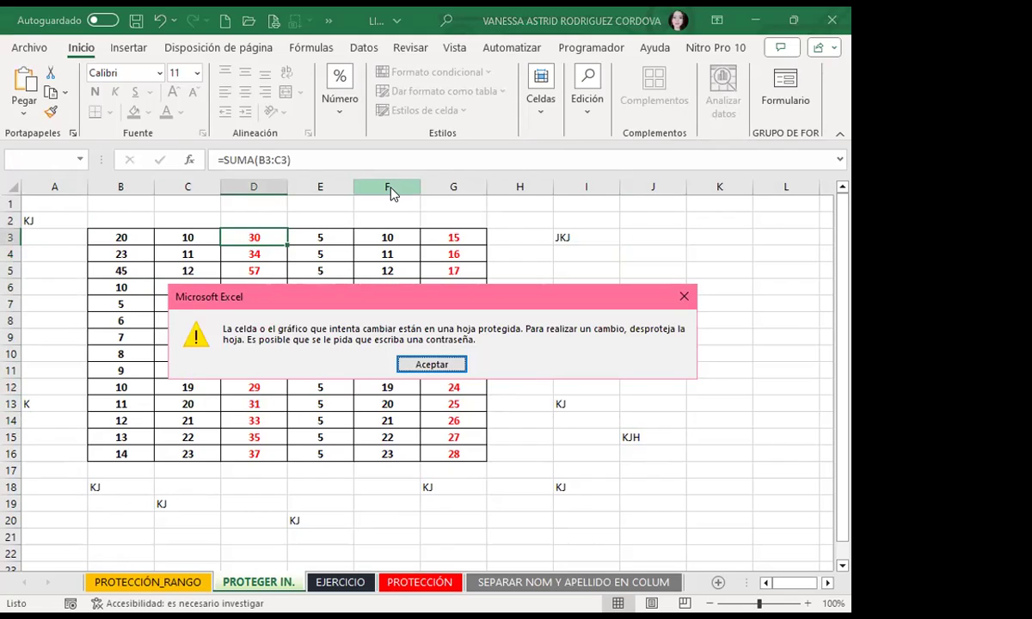
left_click(426, 362)
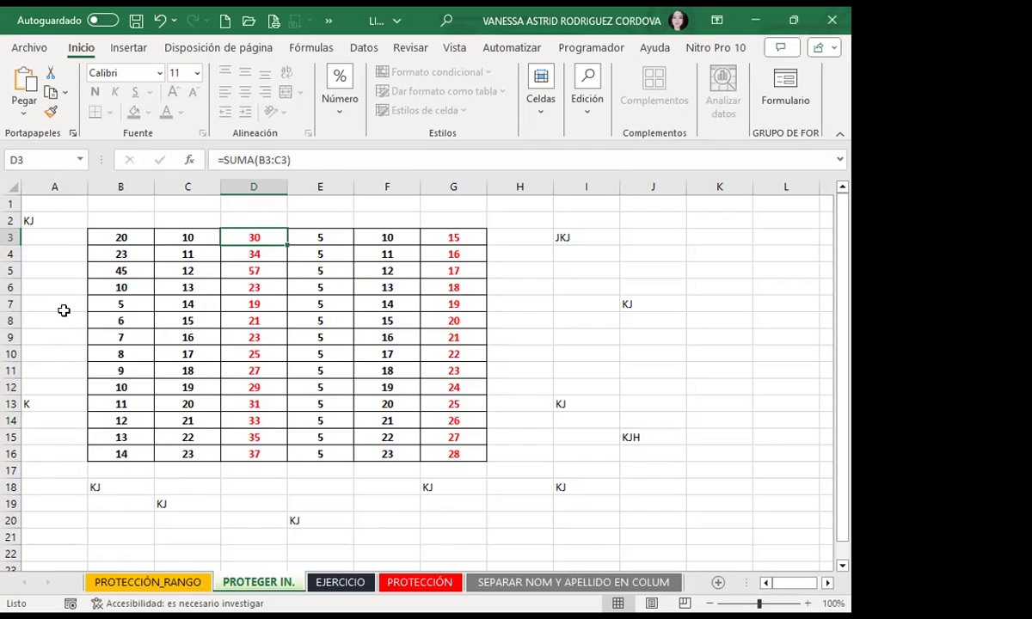
Step: Attempt to unprotect the sheet via Review > Protect, then cancel the password prompt
left_click_drag(48, 221, 51, 470)
left_click_drag(453, 534, 490, 514)
left_click_drag(757, 371, 756, 387)
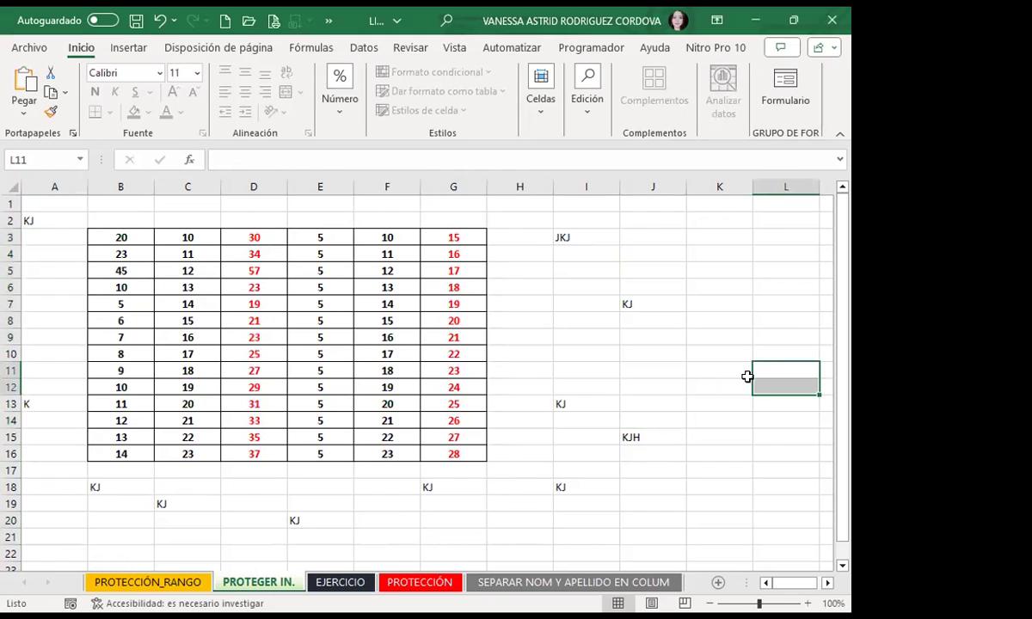
left_click(410, 47)
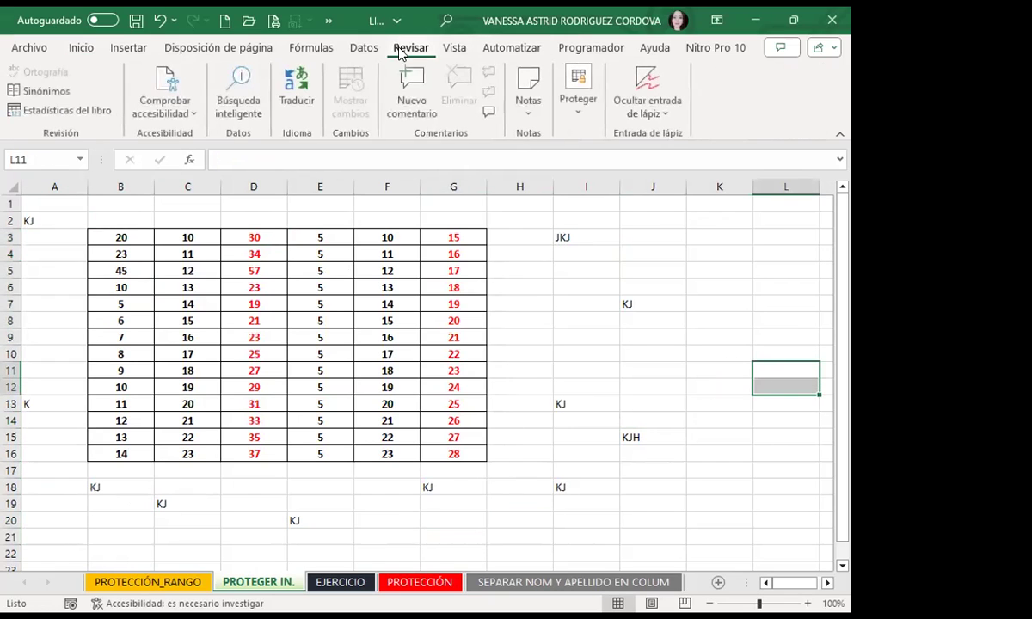
left_click(583, 108)
left_click(589, 166)
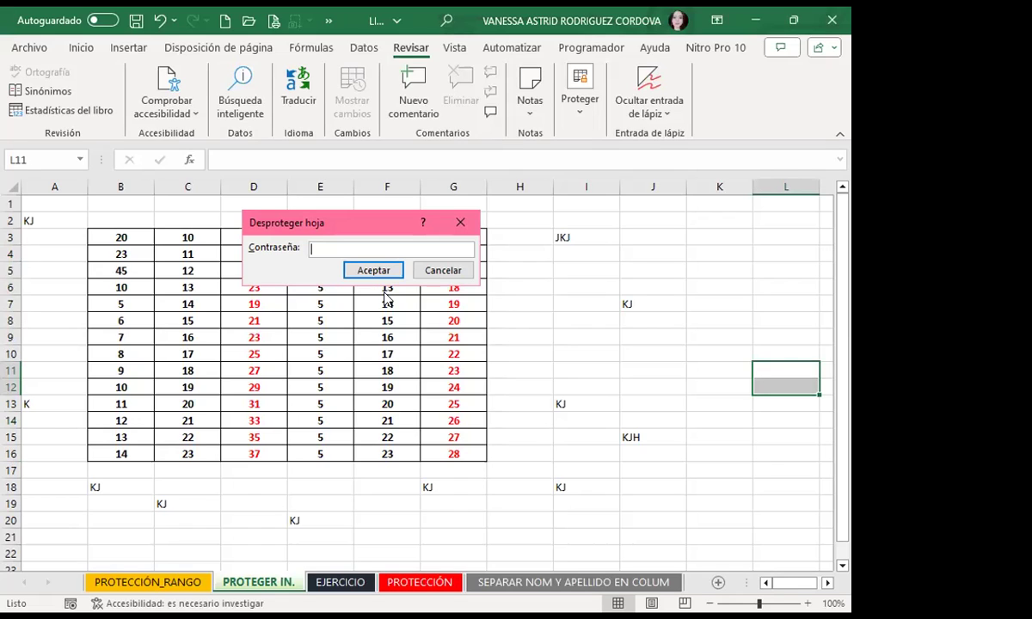
left_click(460, 221)
Step: Type test letters HGJH, JHG, JH, J and H into H6, H10, I12, J12 and K11
left_click(519, 287)
type("HGJH")
left_click(551, 353)
type("JHG")
left_click(593, 387)
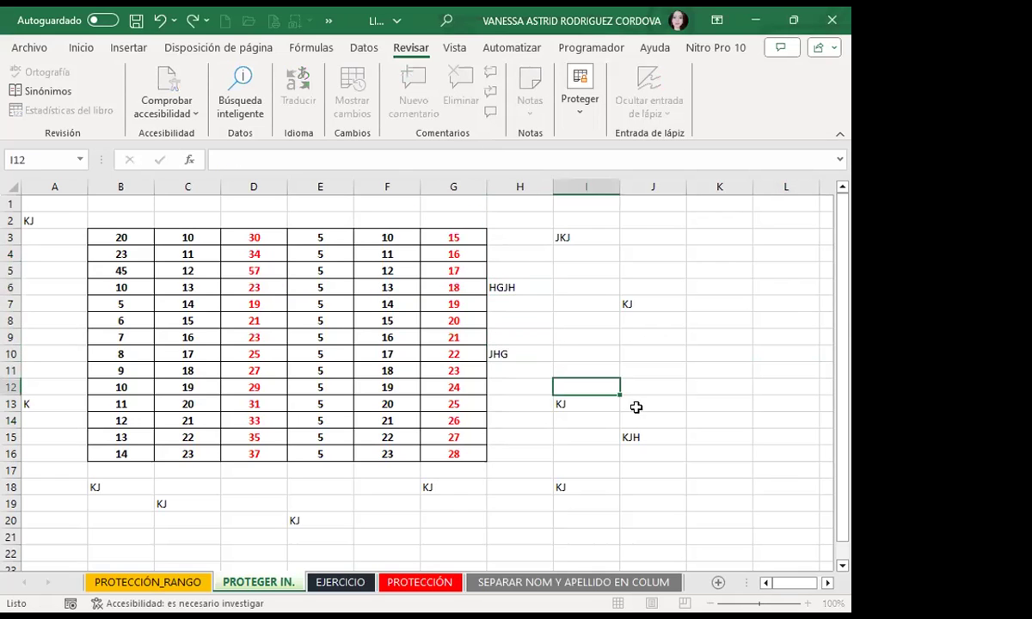
type("JH")
left_click(653, 387)
type("J")
left_click(727, 372)
type("H")
left_click(714, 506)
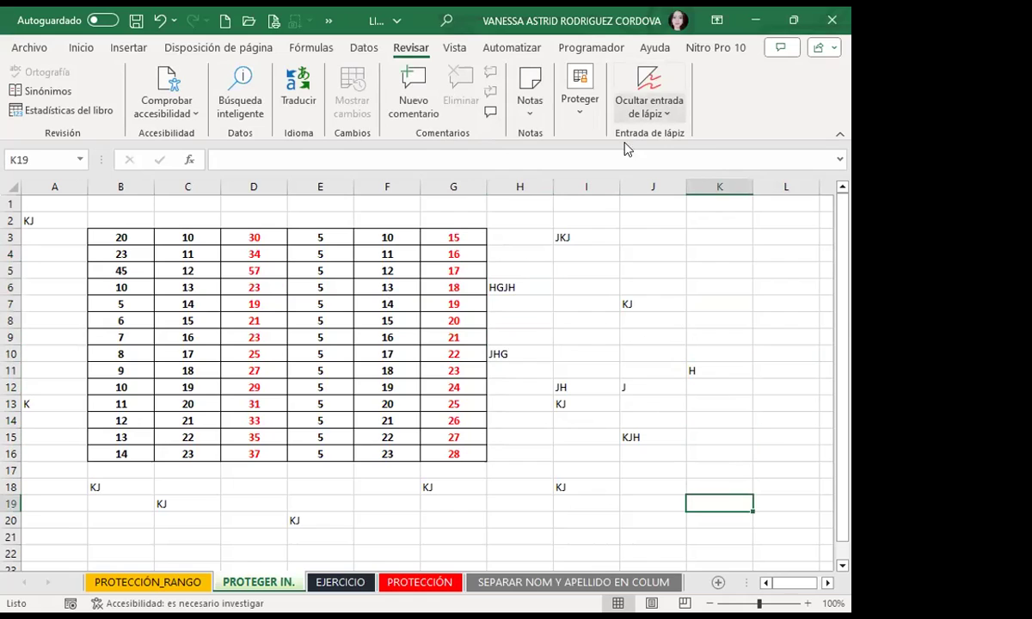
Step: Type test letters HJH into K19 and JH into K4
left_click(571, 118)
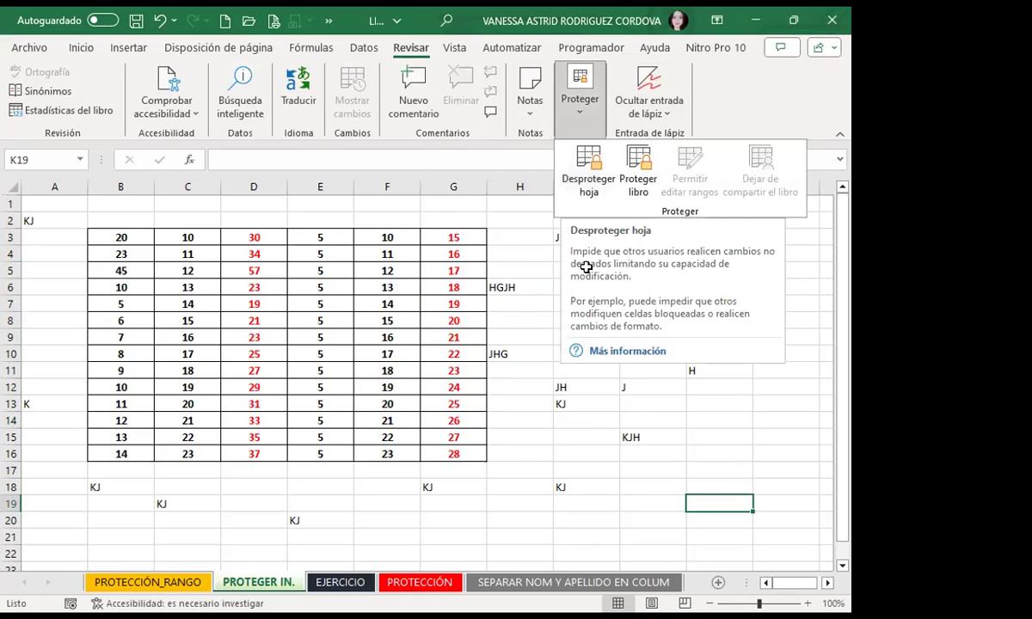
key("Escape")
type("HJH")
left_click(701, 254)
type("JH")
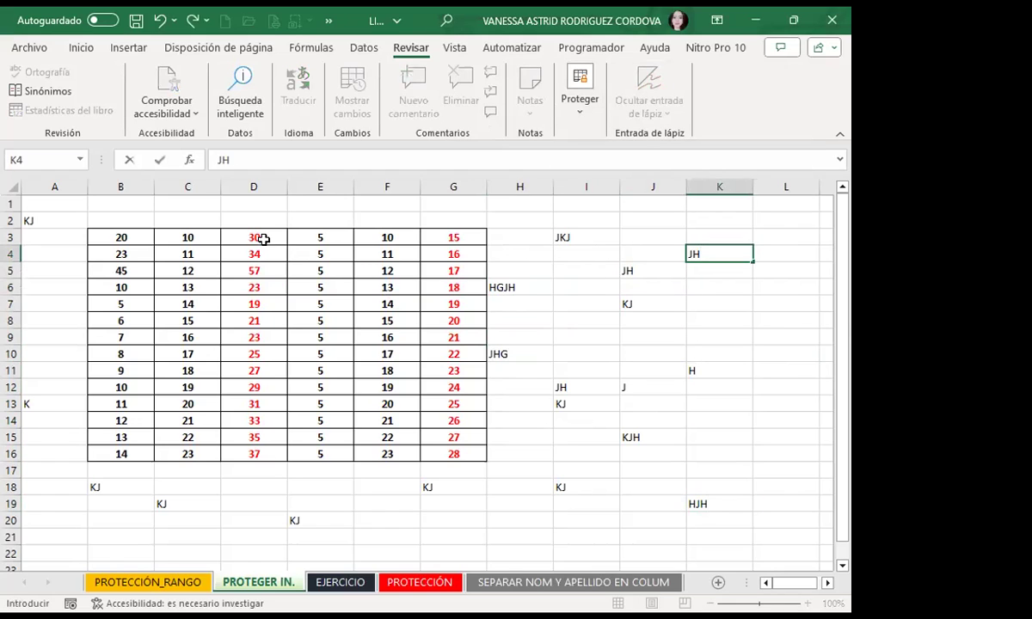
Step: Attempt to edit locked formulas D3, G12 and D12, dismissing each protected-sheet warning
double_click(258, 237)
left_click(444, 363)
double_click(468, 271)
left_click(431, 363)
left_click(462, 392)
double_click(462, 391)
left_click(430, 362)
left_click(267, 388)
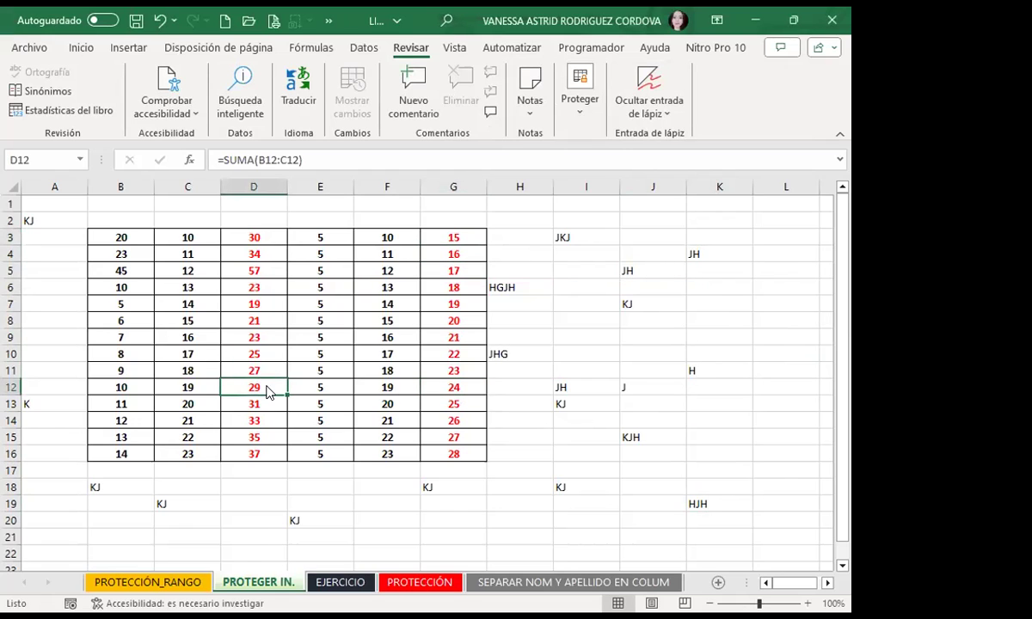
double_click(267, 392)
left_click(431, 364)
Step: Enter 1, 25, 20, 30, 10 and 20 into input cells E3:E8, correcting E7 to 10
left_click(326, 234)
type("1")
key("Return")
type("25")
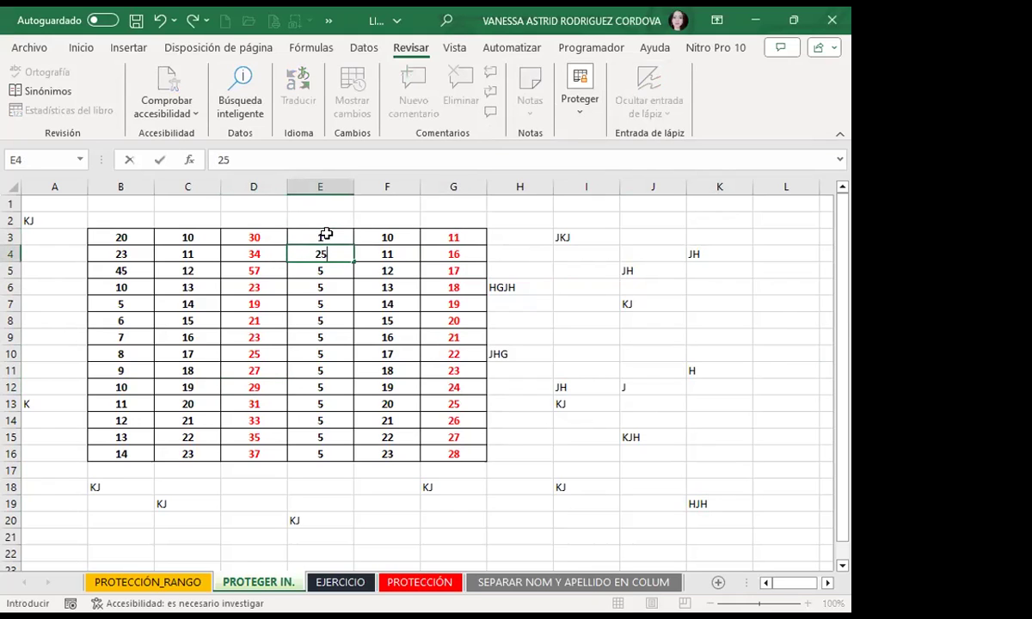
key("Return")
type("20")
key("Return")
type("30")
key("Return")
type("4050")
key("Return")
key("Up")
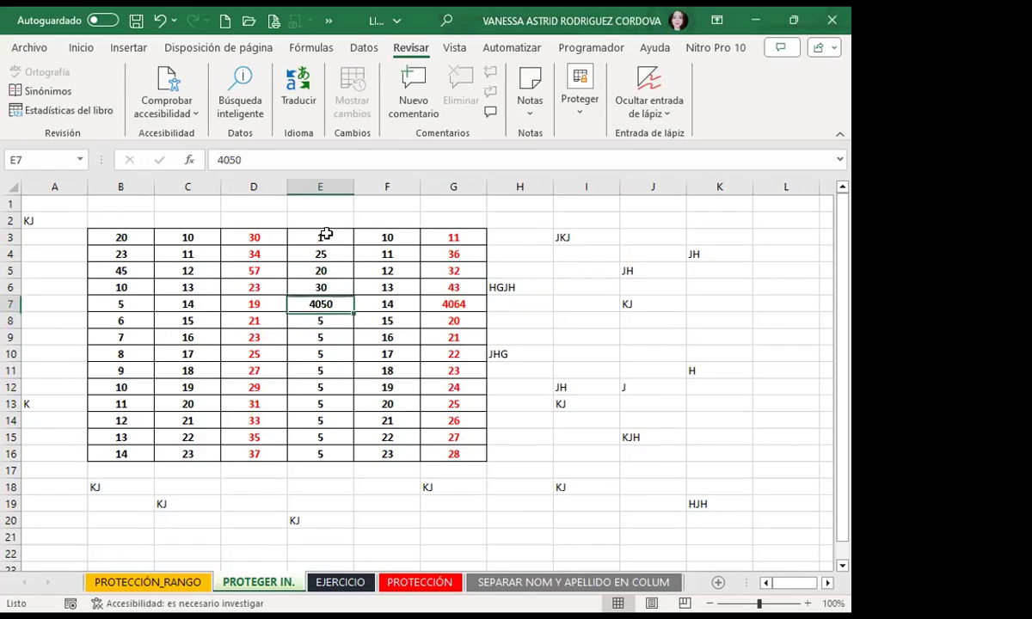
type("10")
key("Return")
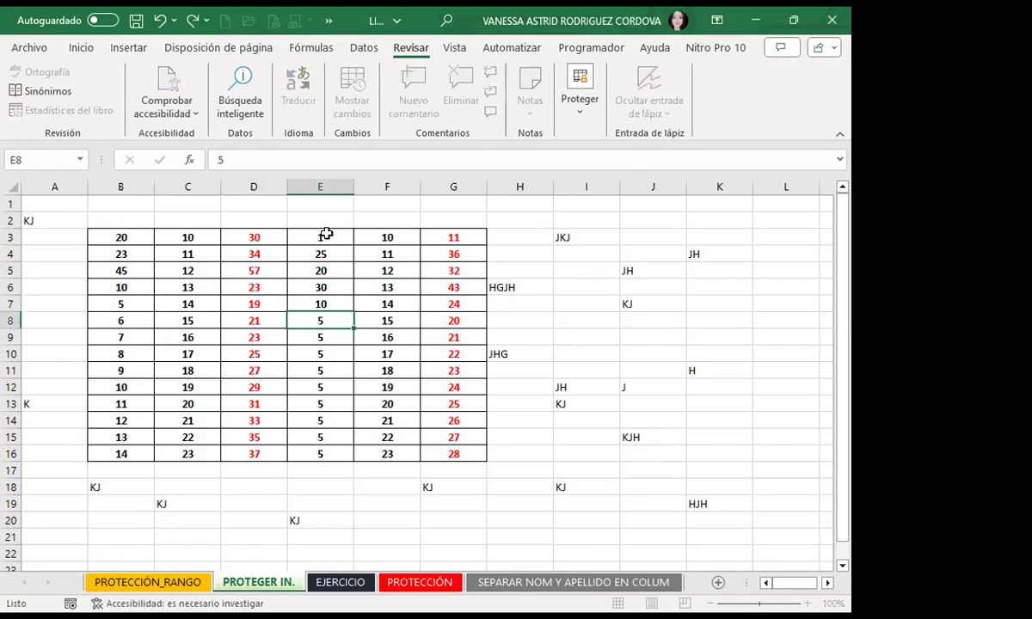
type("20")
key("Return")
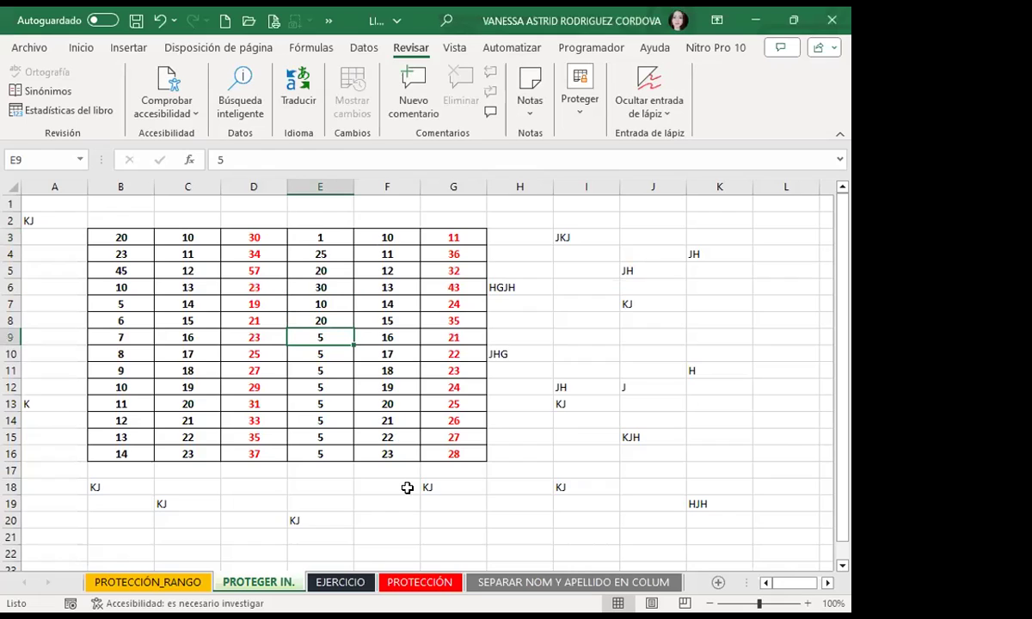
left_click(477, 234)
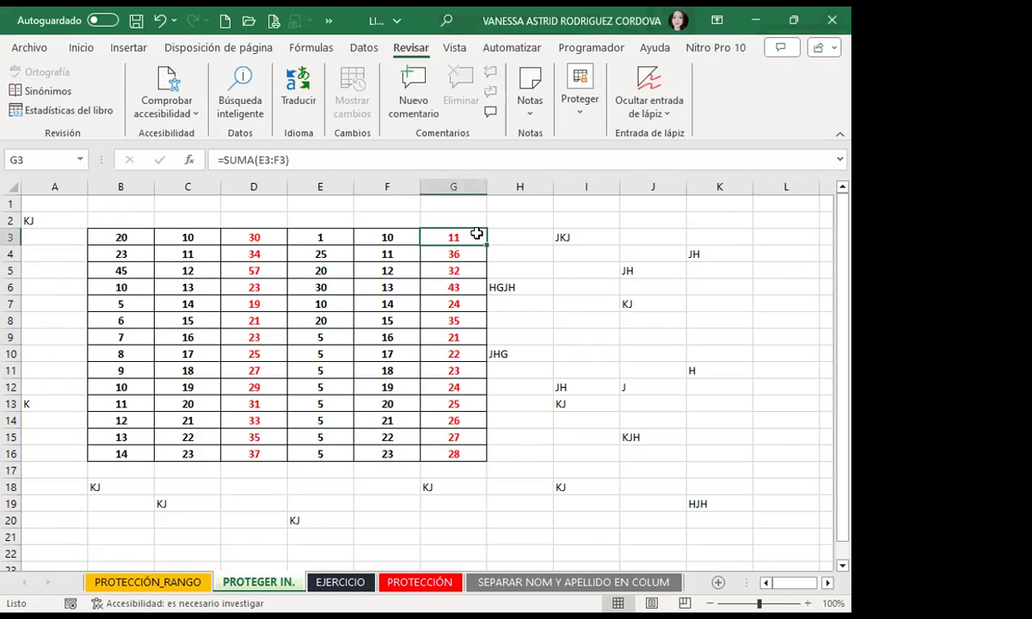
Step: Try editing the G3 formula, dismiss the warning, and inspect formulas in D13, D16, D7, G7, D4
double_click(476, 233)
key("Return")
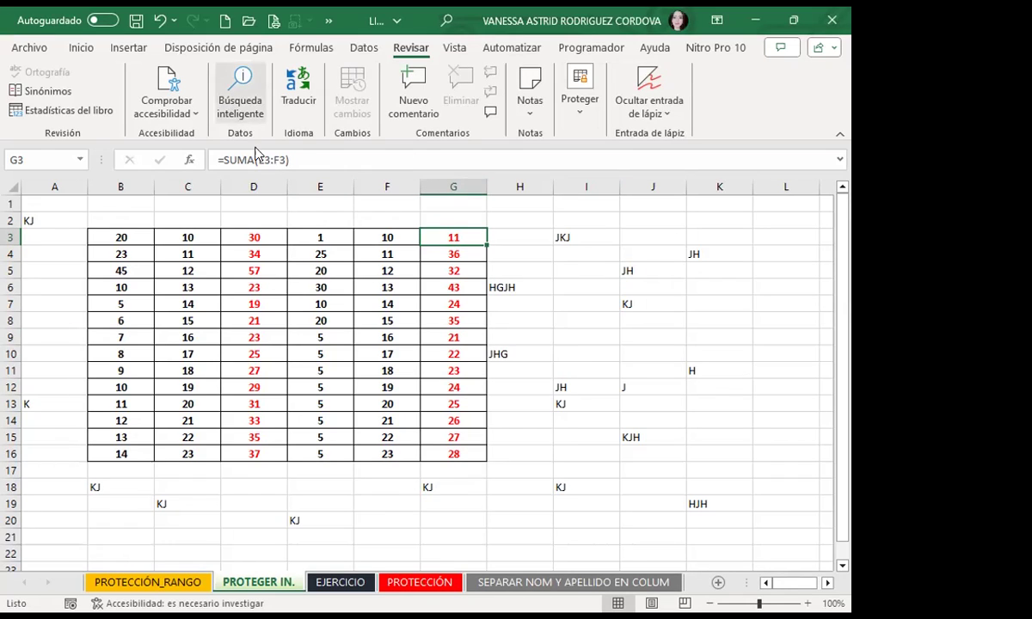
left_click(257, 403)
left_click(254, 451)
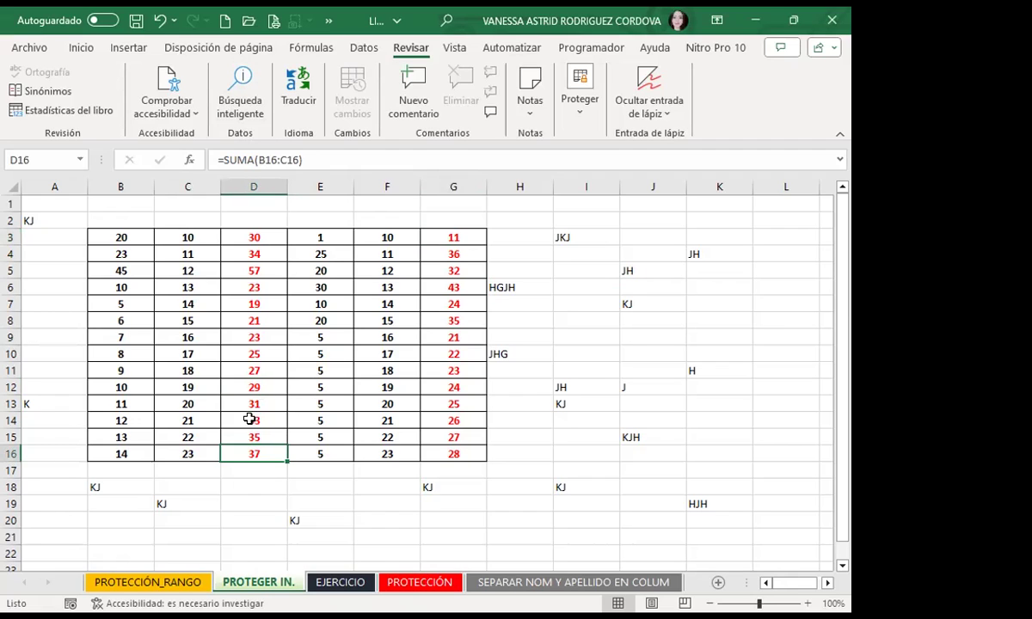
left_click(254, 303)
left_click(447, 304)
left_click(250, 253)
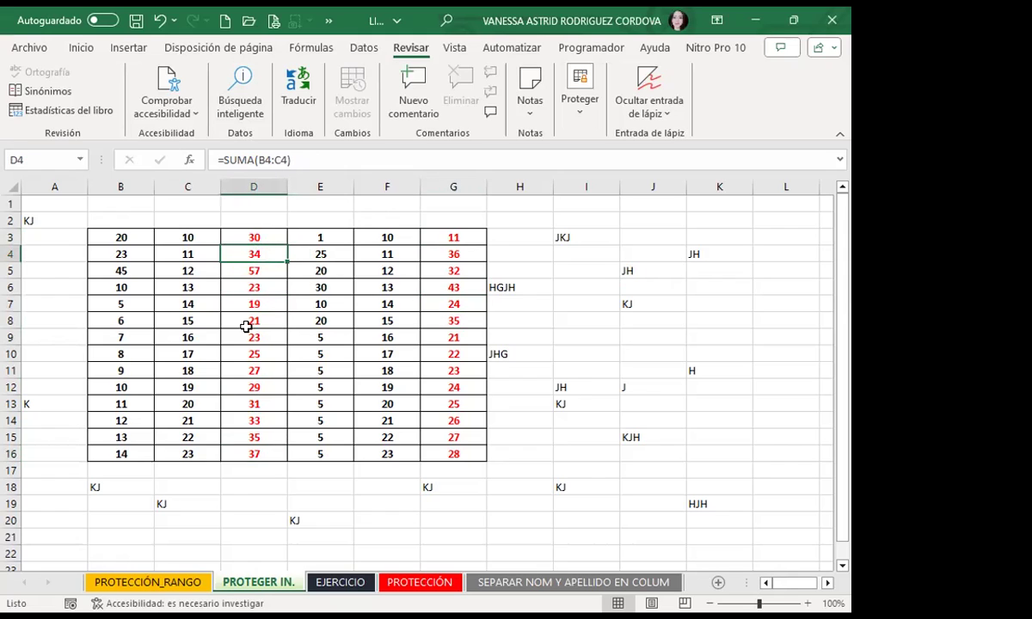
left_click(176, 351)
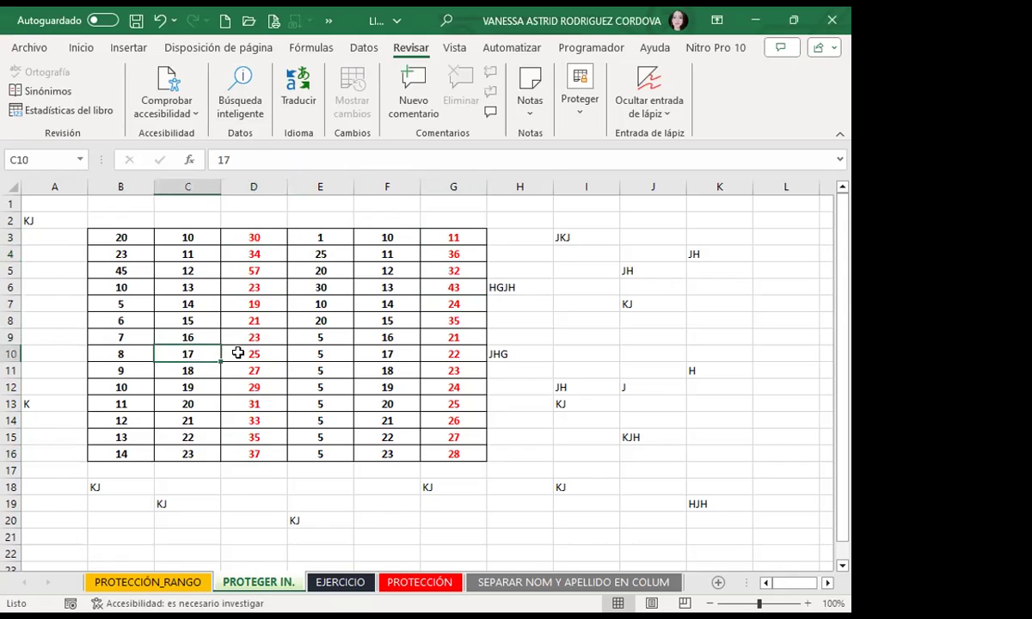
Step: Type test entries HJ in D18, G20, H18, I17, I14 and JHJ in F19
left_click(254, 486)
type("HJ")
left_click(387, 504)
type("JHJ")
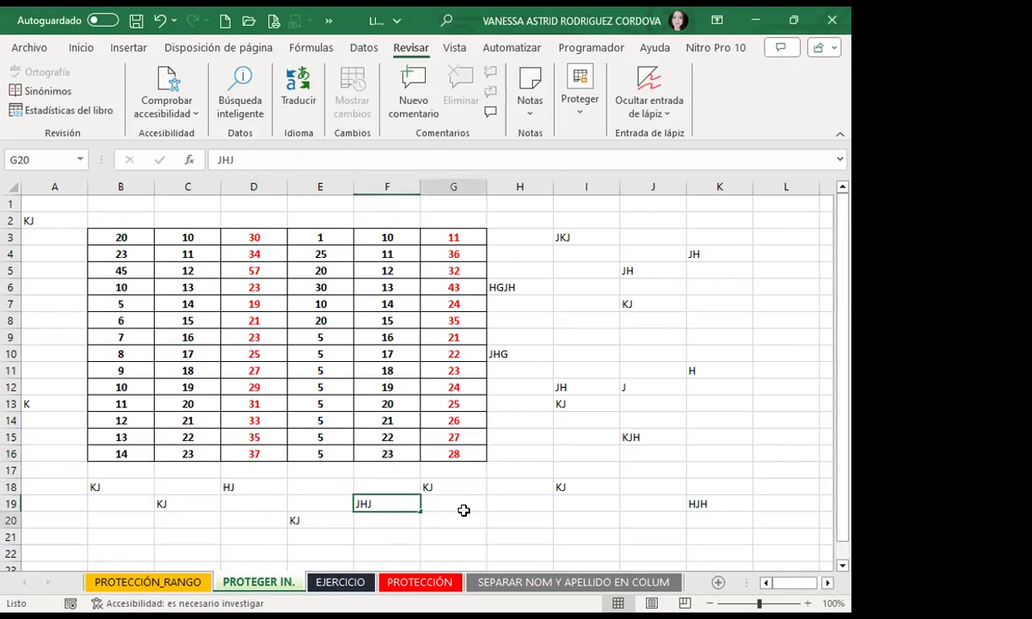
left_click(463, 516)
type("HJ")
left_click(511, 484)
type("HJ")
left_click(594, 470)
type("HJ")
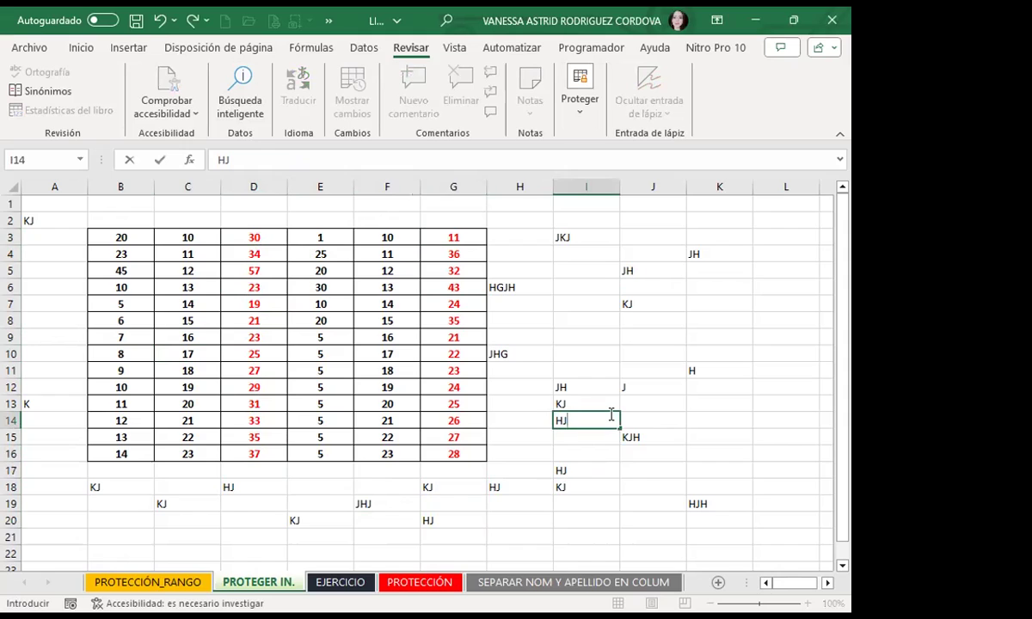
left_click(585, 363)
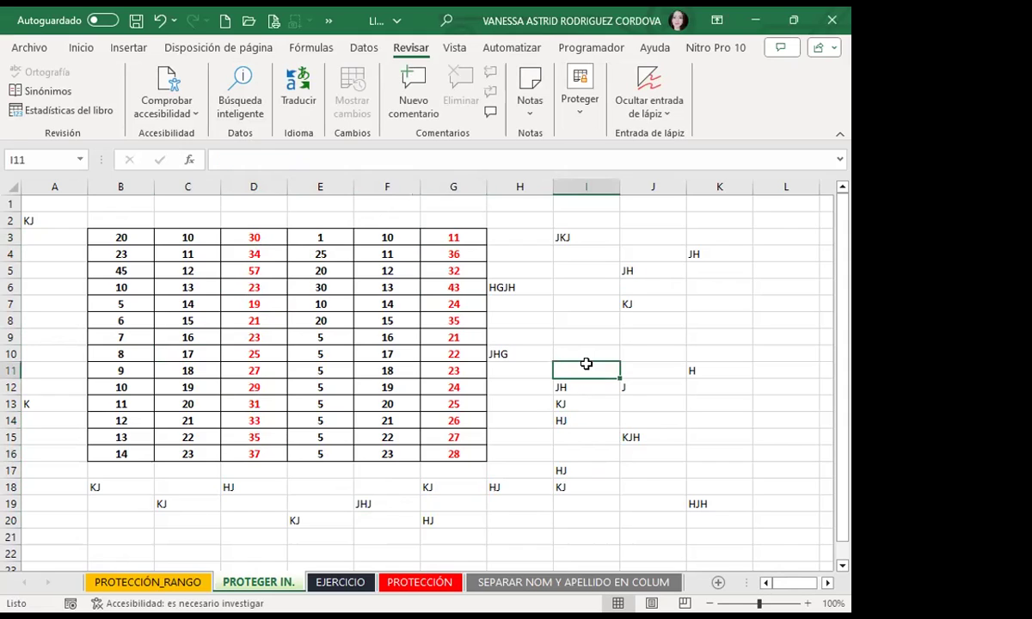